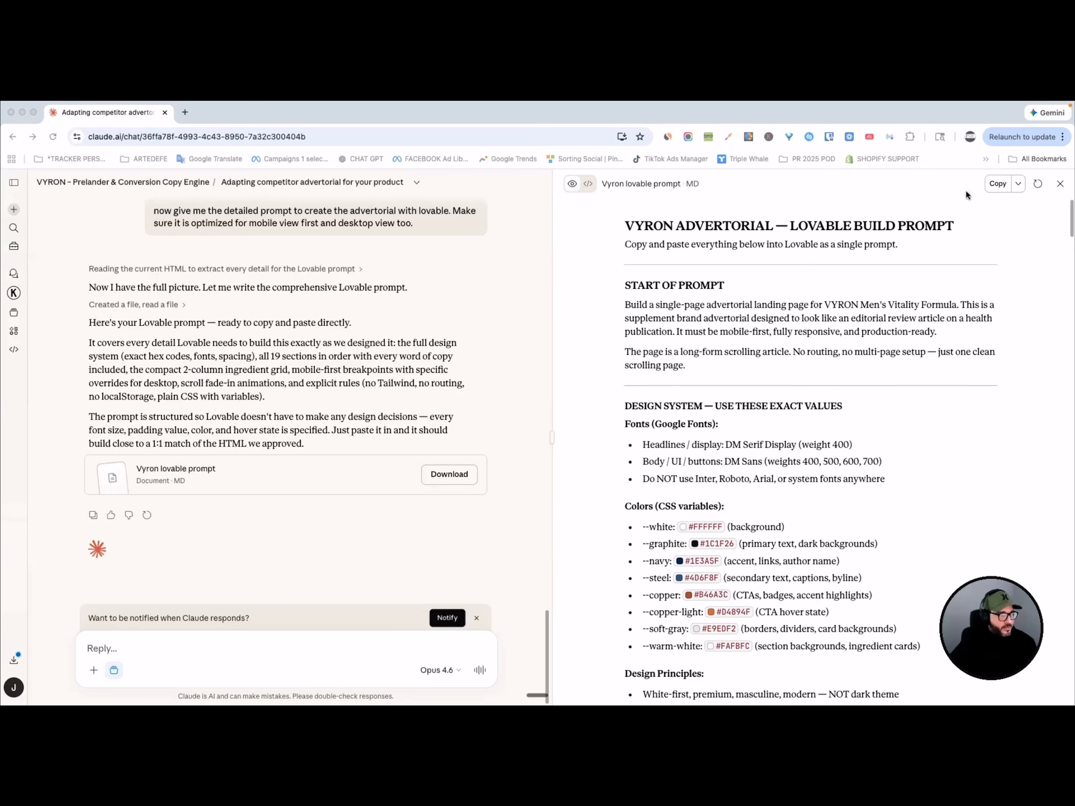
Copy the full Vyron lovable prompt document and switch to the Lovable dashboard
scroll(847, 255, "down", 1)
scroll(842, 266, "up", 1)
left_click(996, 184)
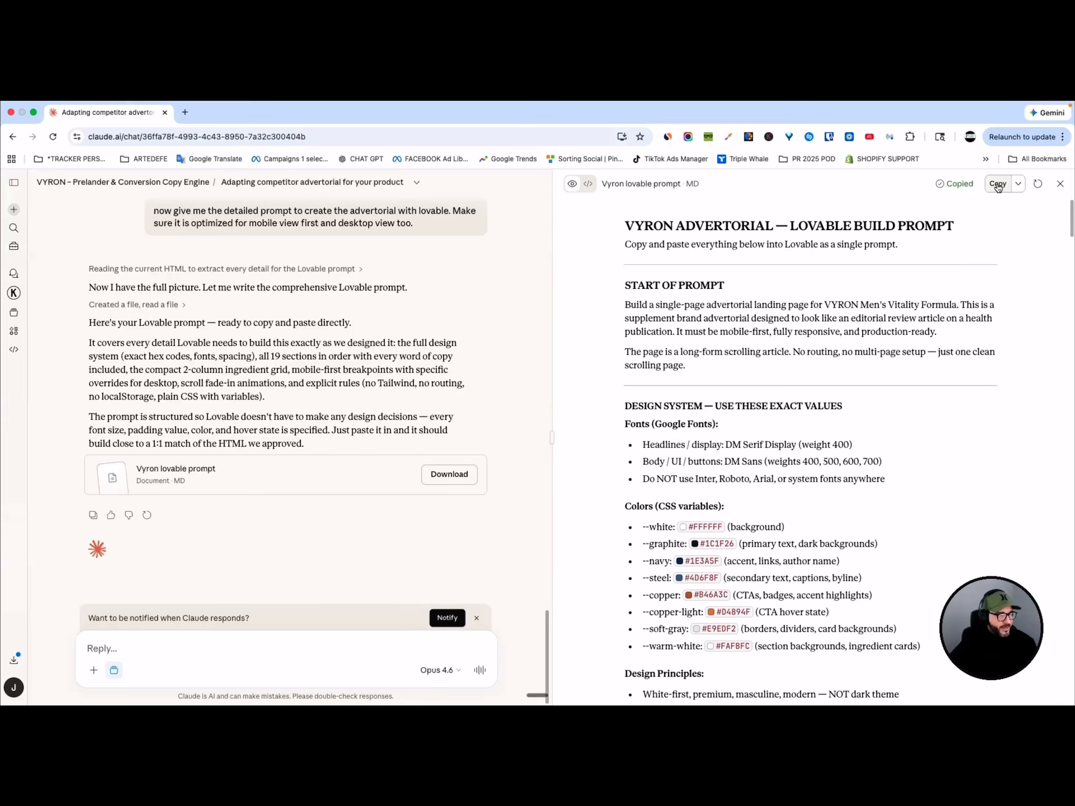
key("ctrl+Up")
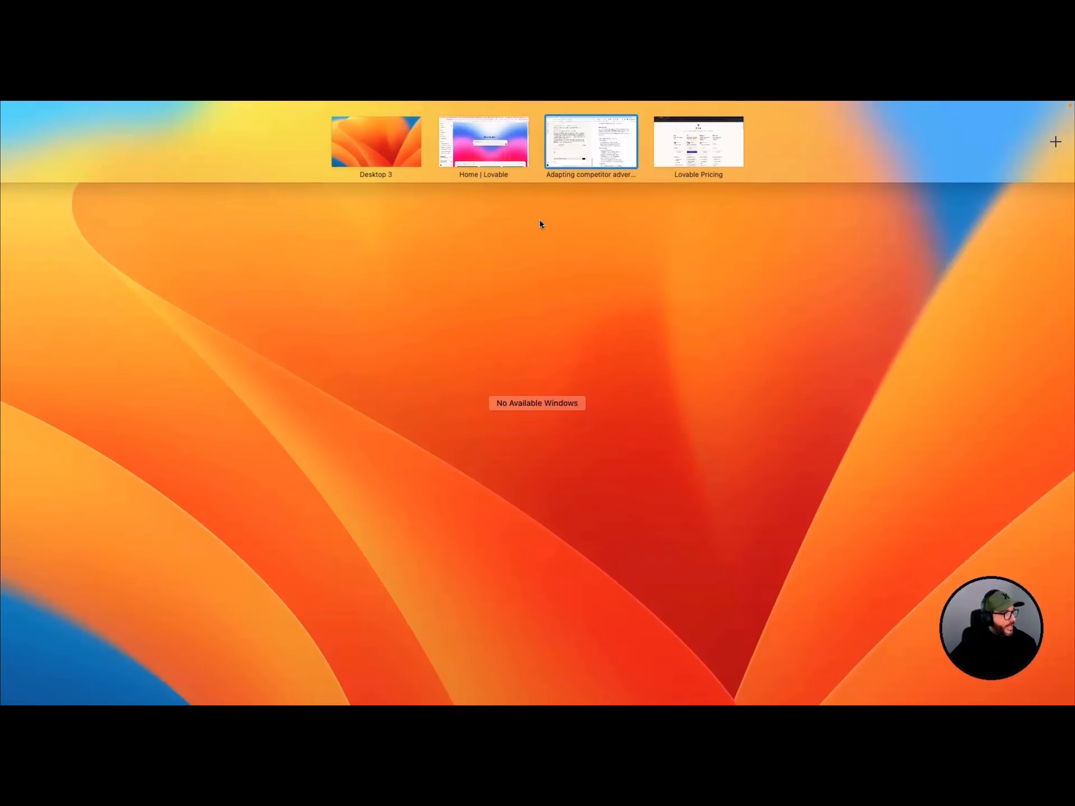
left_click(504, 148)
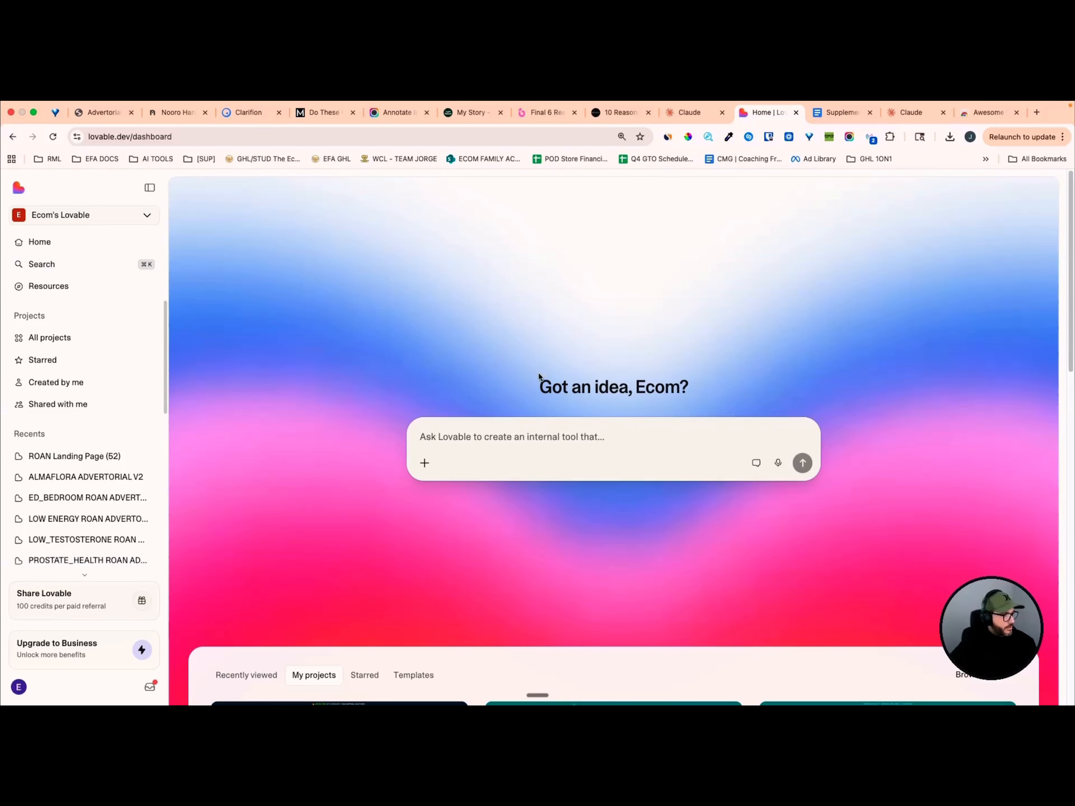
Paste the copied VYRON build prompt into the prompt field for a new project
scroll(477, 413, "down", 1)
scroll(476, 358, "up", 1)
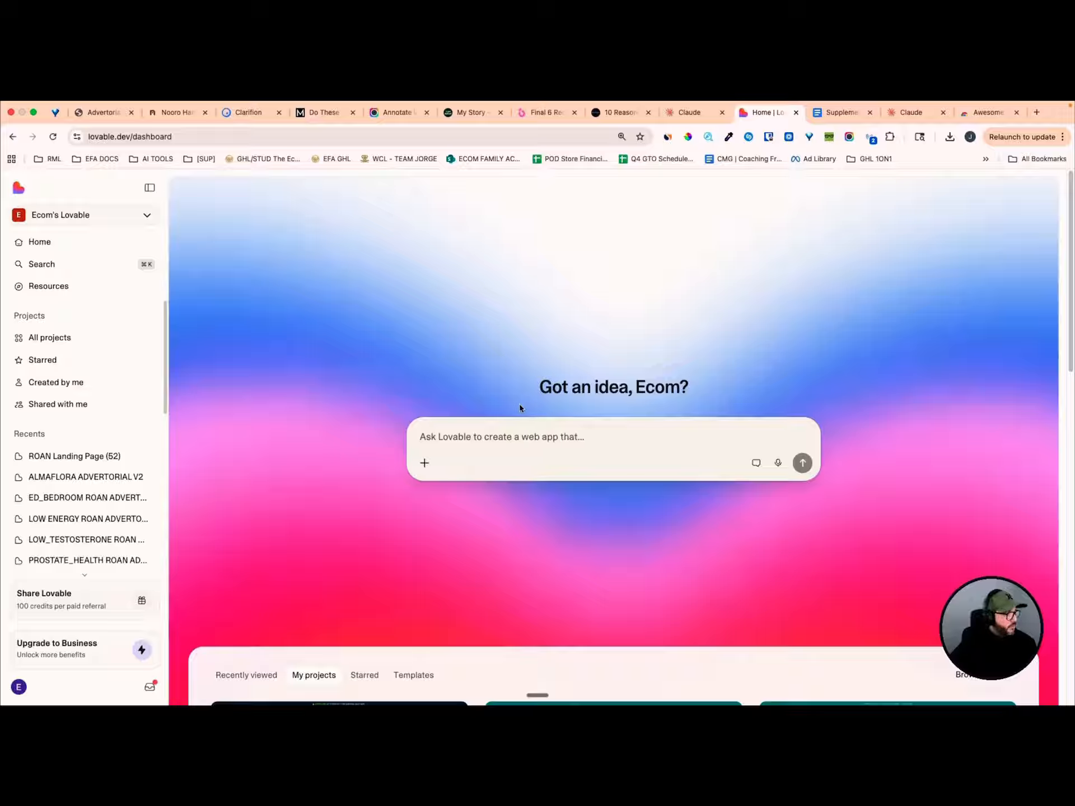
right_click(444, 439)
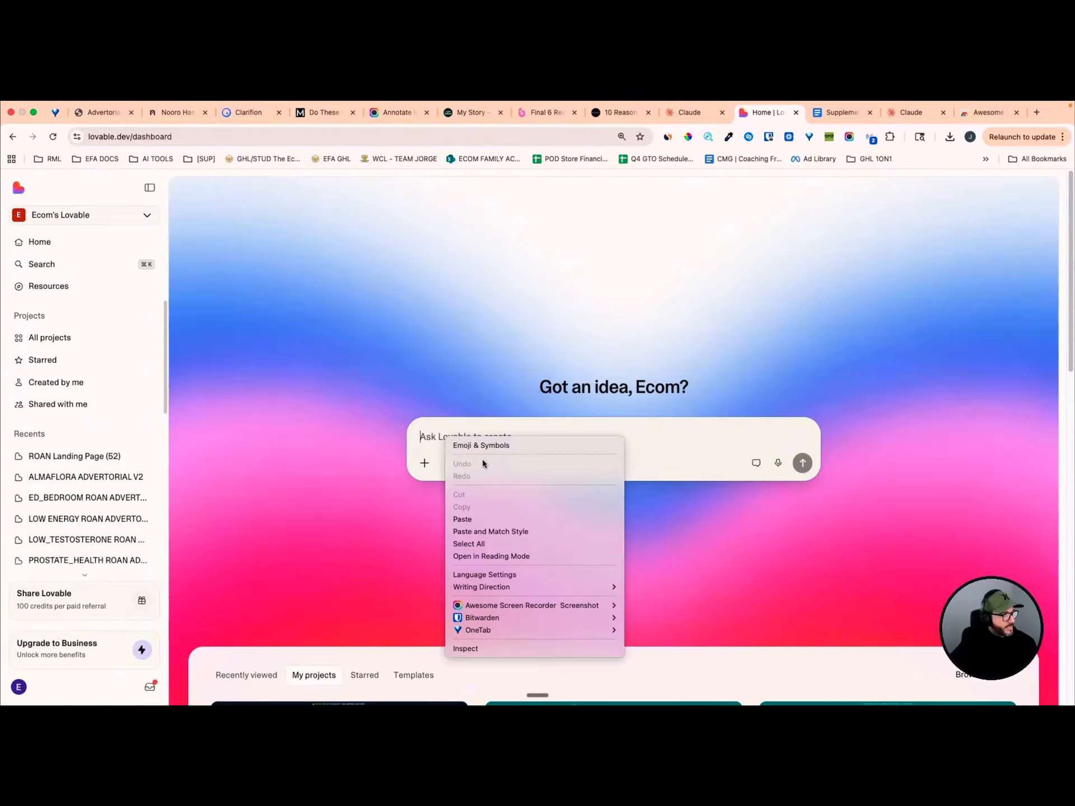
left_click(490, 519)
Delete the "VYRON ADVERTORIAL — LOVABLE BUILD PROMPT" title, the copy-and-paste instruction and the blank lines above "## START OF PROMPT"
scroll(551, 429, "up", 15)
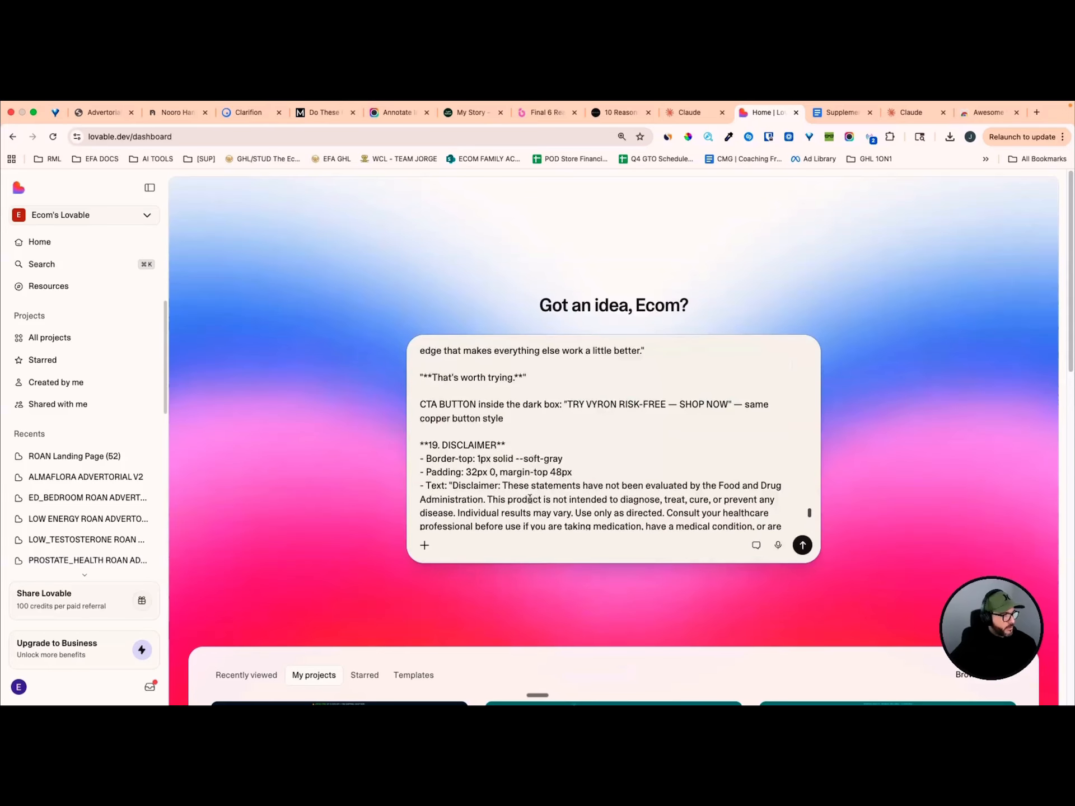
scroll(535, 460, "up", 20)
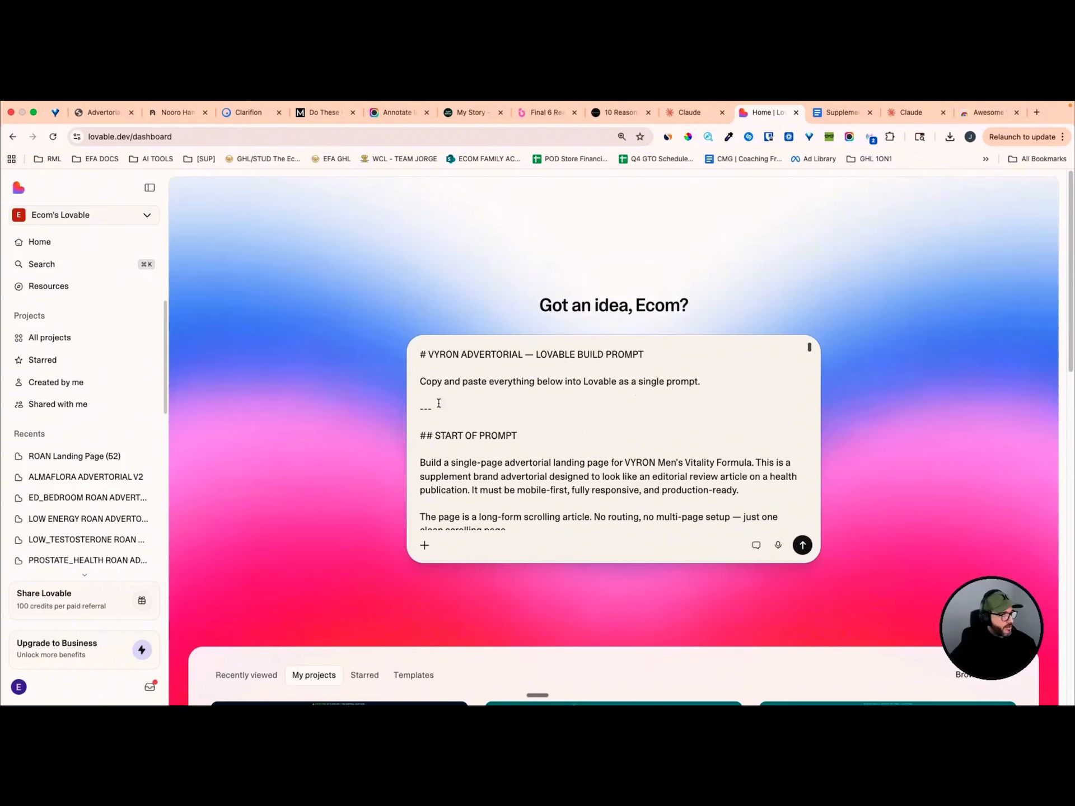
left_click_drag(444, 408, 379, 342)
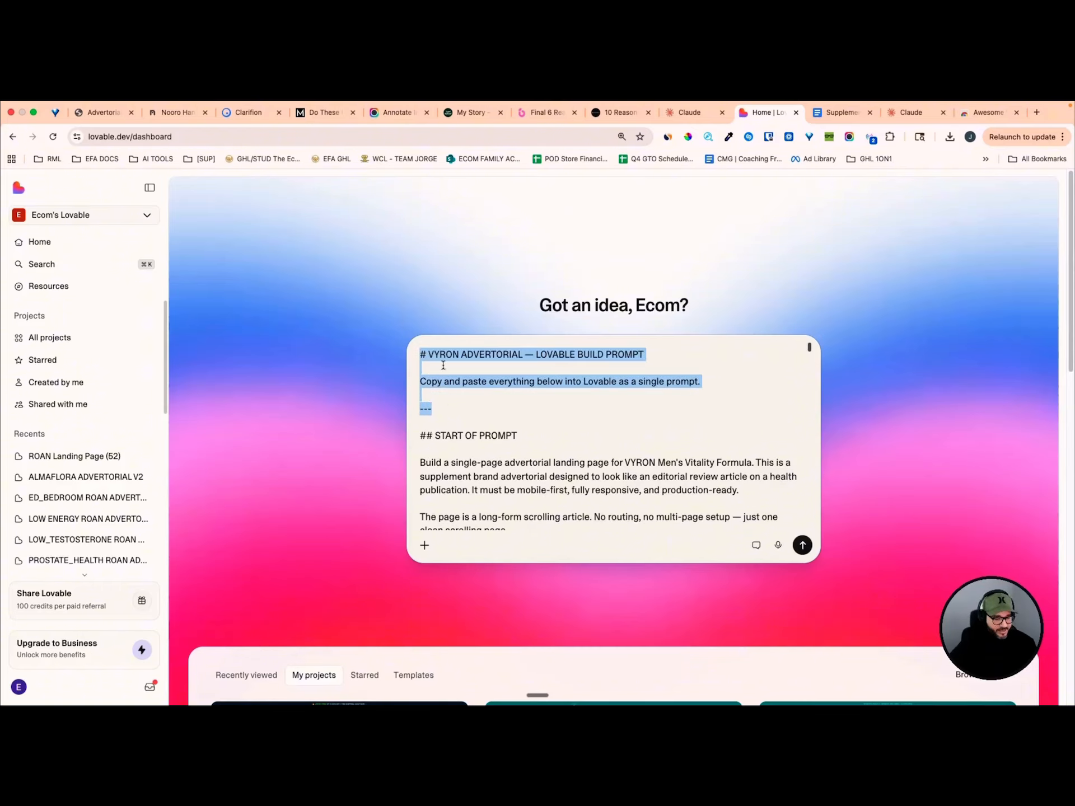
key("BackSpace")
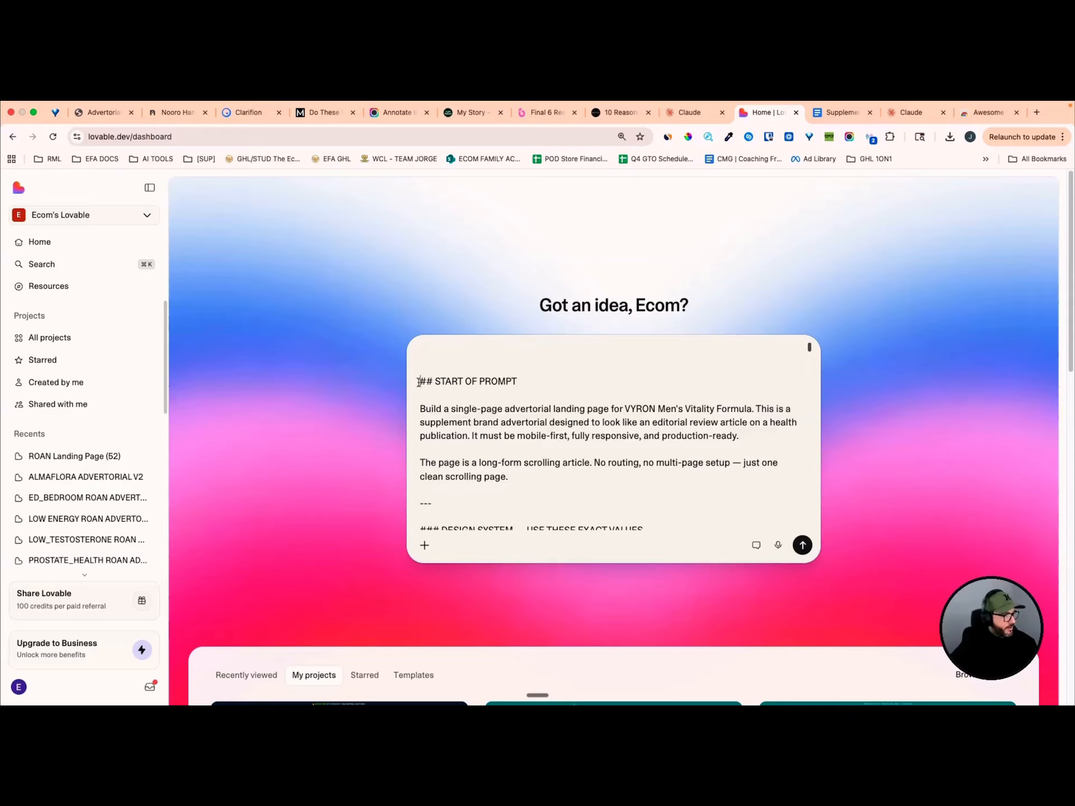
key("Delete")
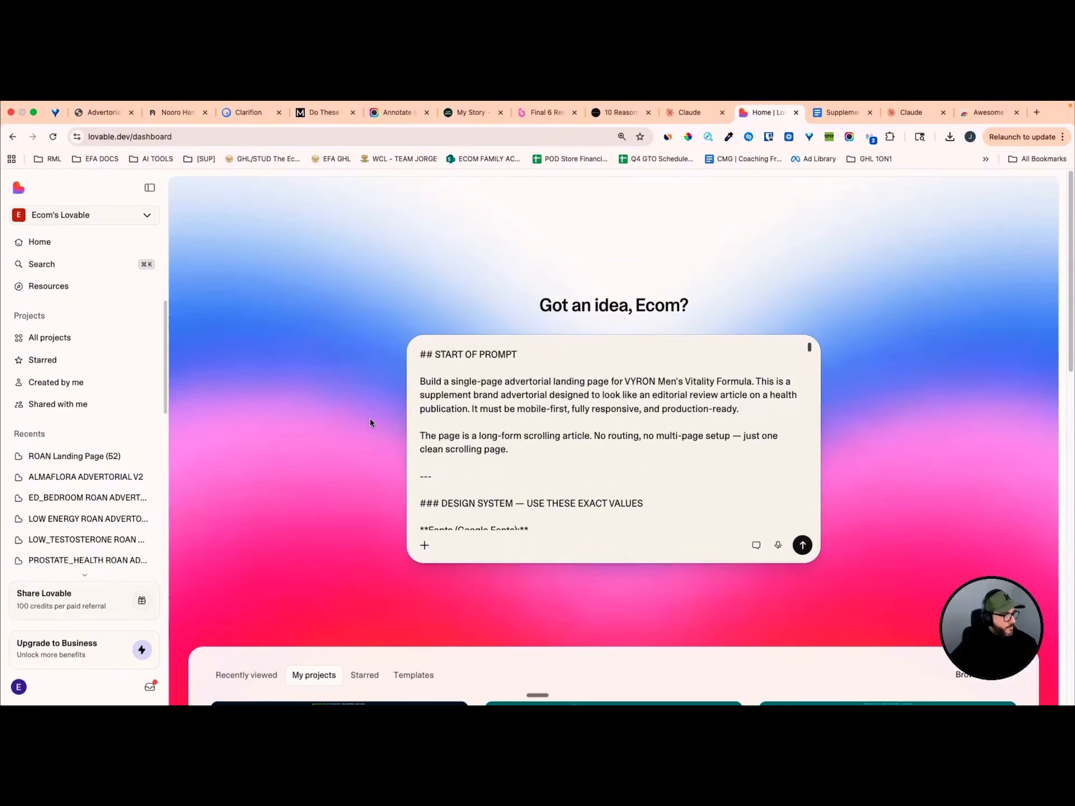
left_click_drag(418, 380, 417, 344)
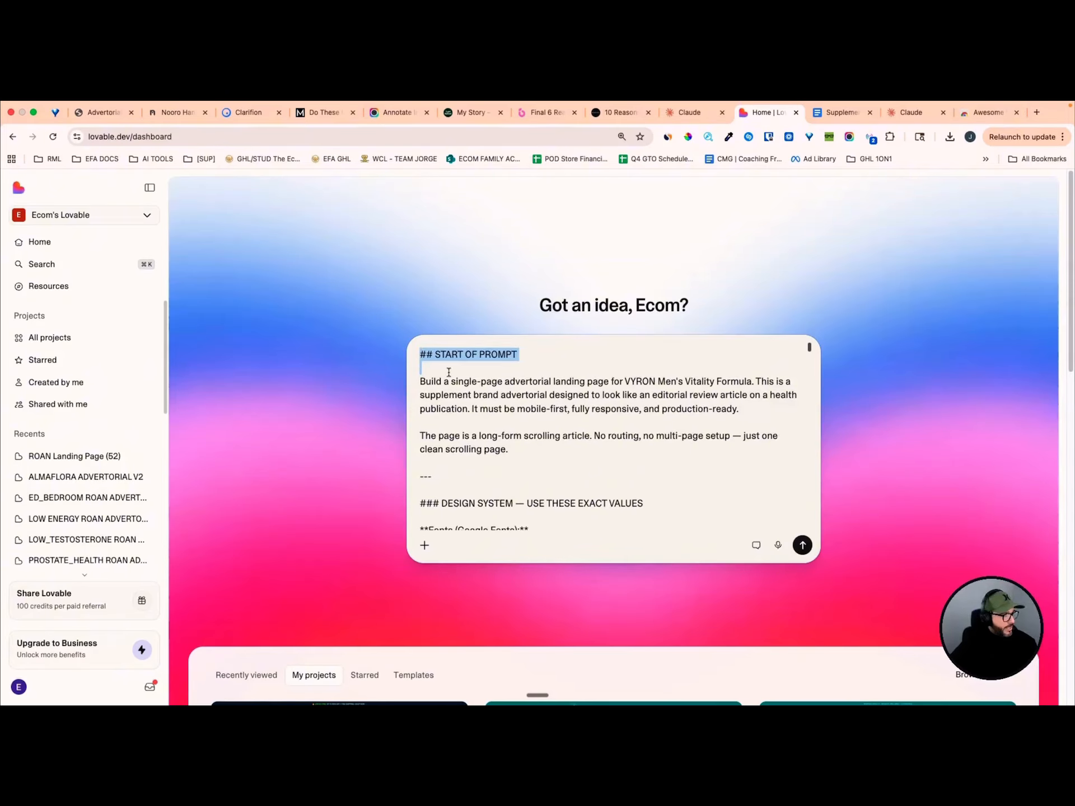
key("BackSpace")
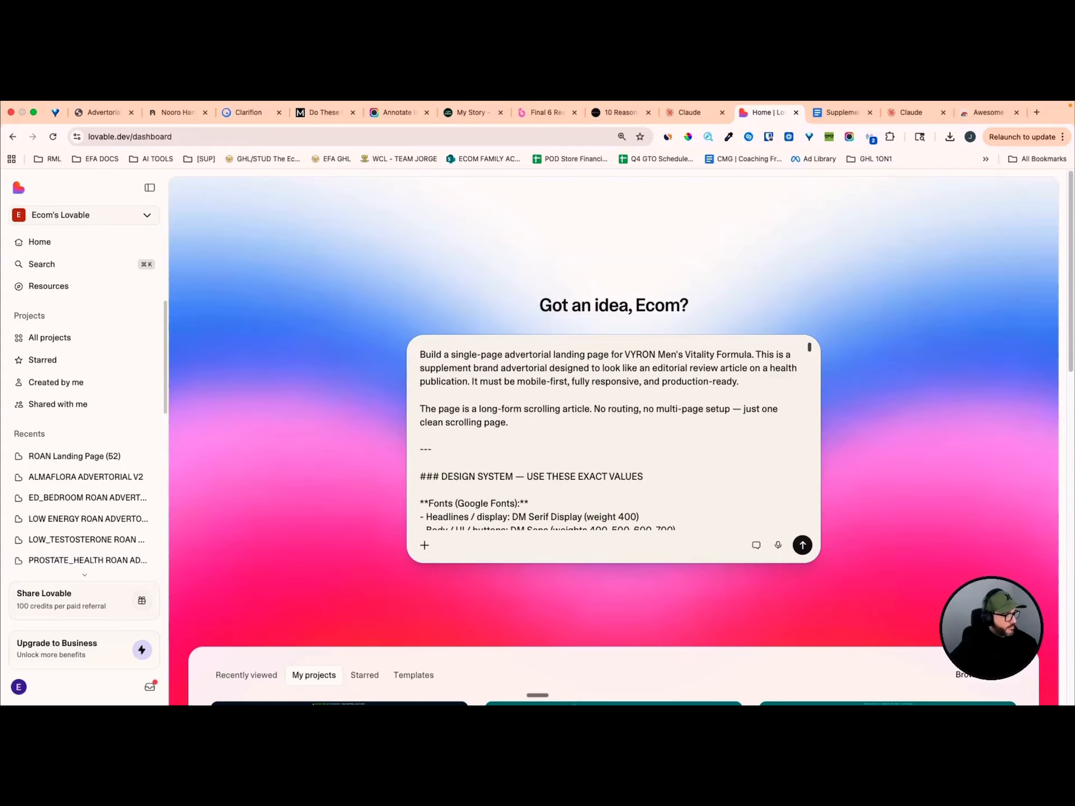
scroll(524, 369, "down", 2)
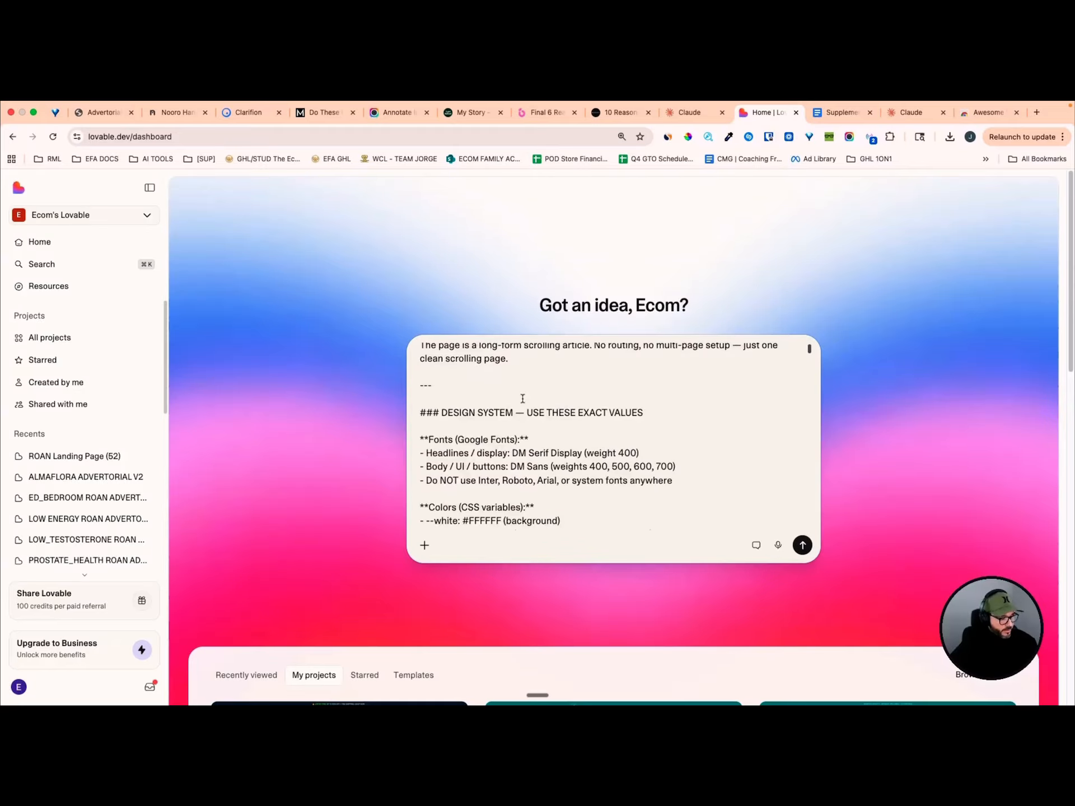
key("super+z")
left_click(531, 409)
Read through the pasted prompt from its start, covering the design system, mobile-first layout, page sections and final rules
scroll(526, 403, "down", 2)
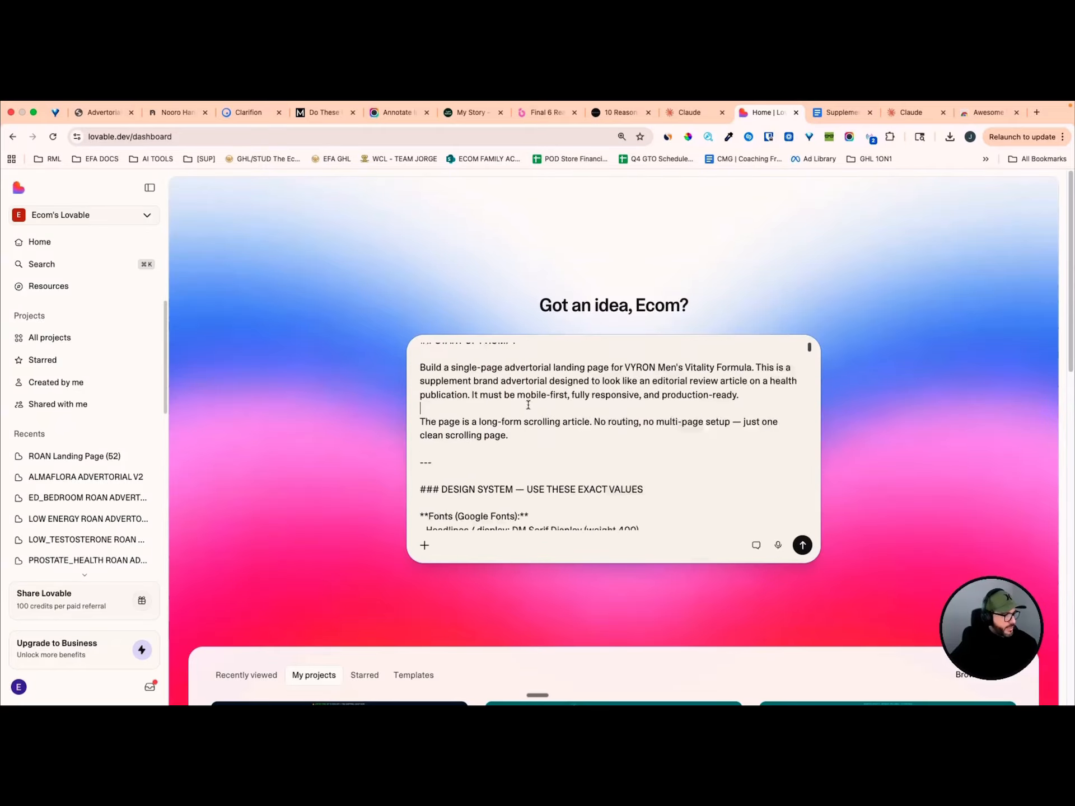
scroll(476, 363, "up", 2)
scroll(532, 414, "down", 3)
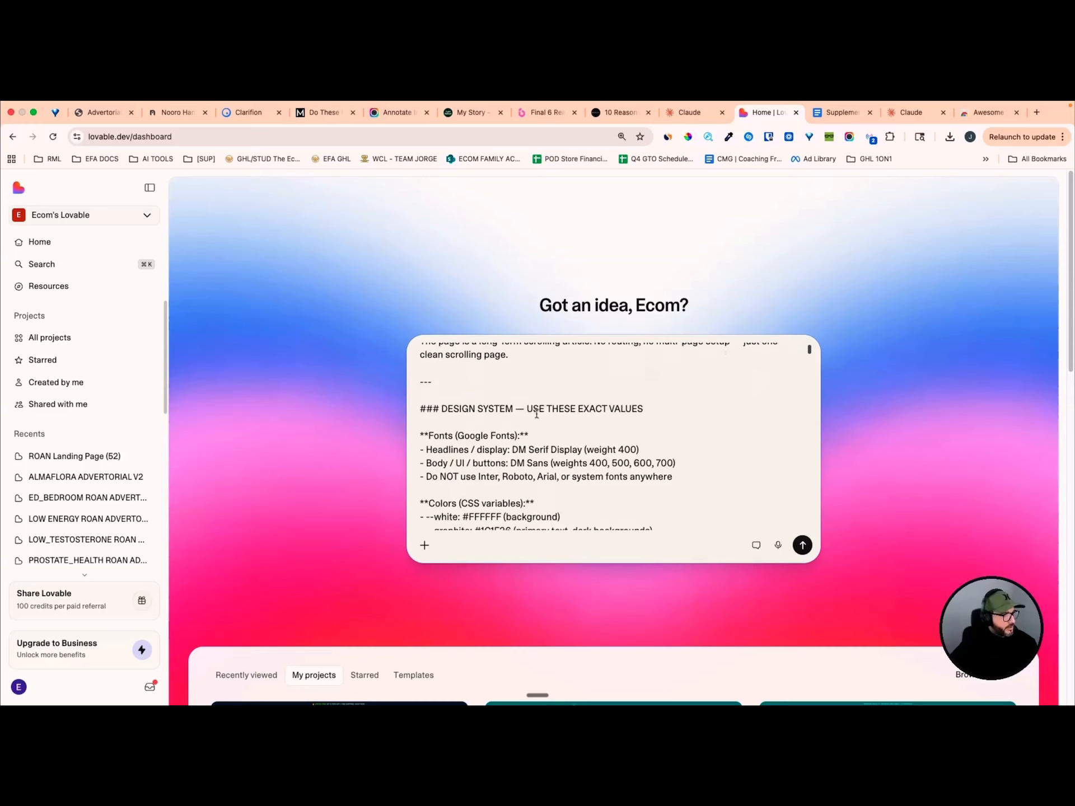
scroll(560, 403, "up", 3)
scroll(561, 399, "down", 10)
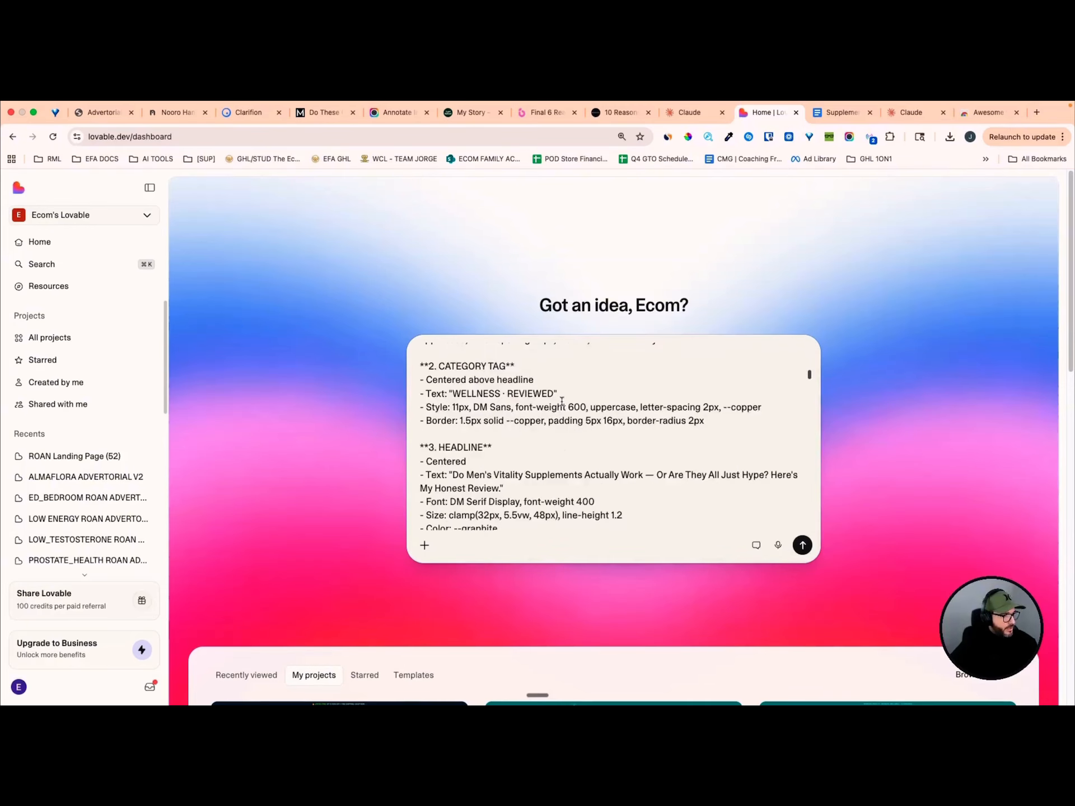
scroll(732, 435, "up", 10)
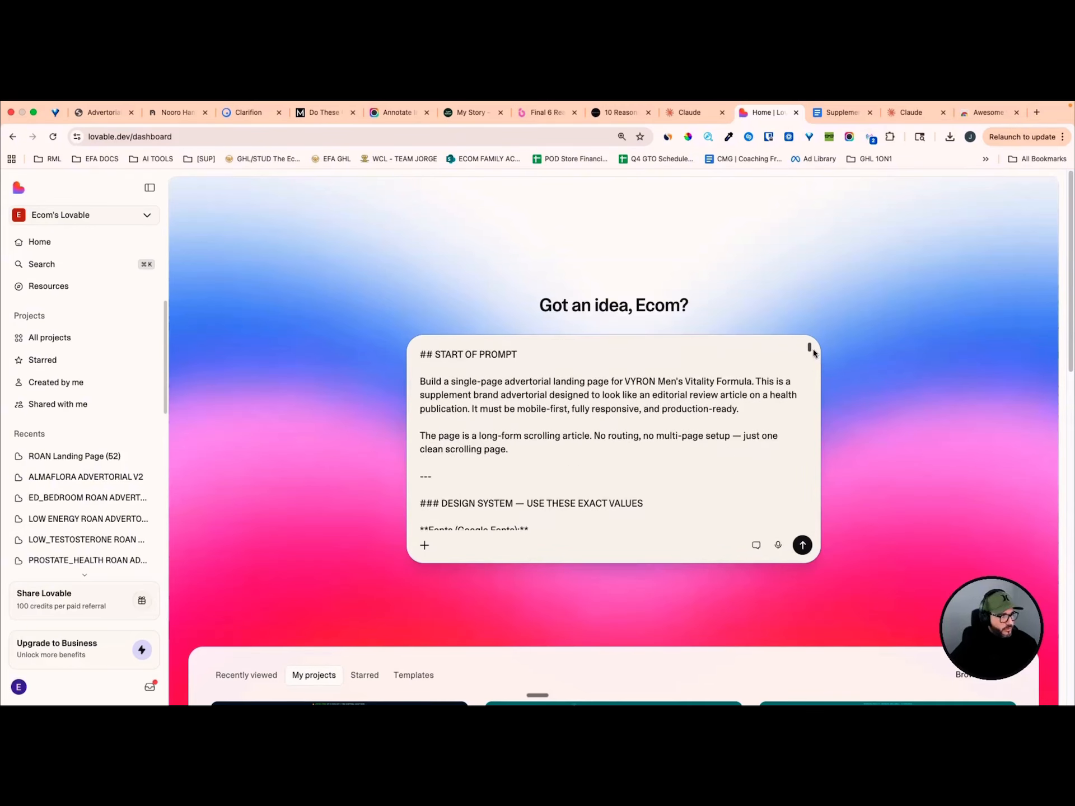
scroll(808, 348, "down", 6)
scroll(809, 349, "up", 6)
scroll(615, 424, "down", 1)
scroll(615, 424, "down", 5)
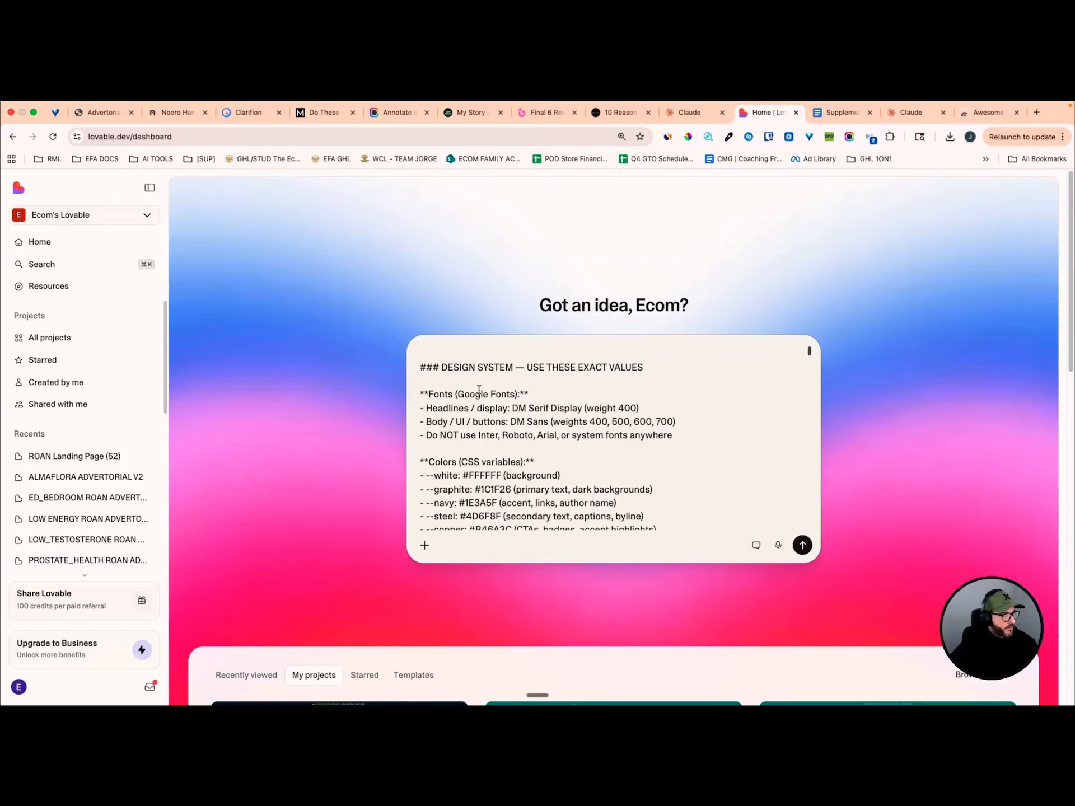
scroll(511, 427, "down", 8)
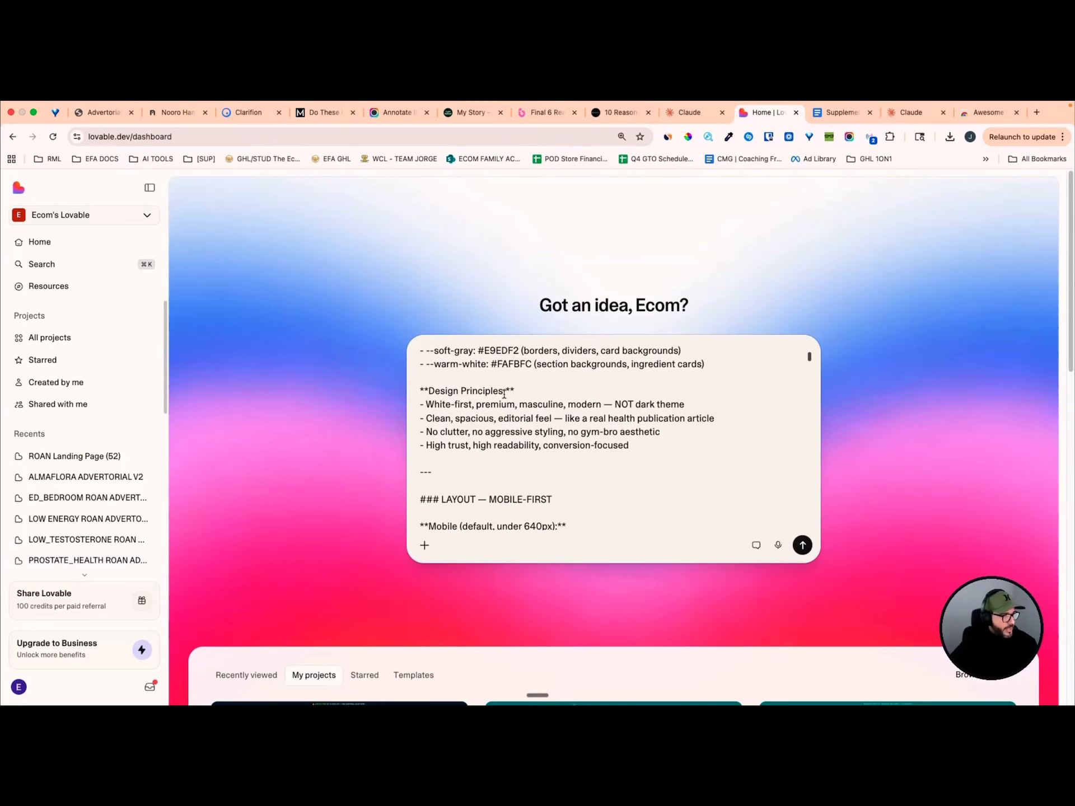
scroll(528, 451, "down", 3)
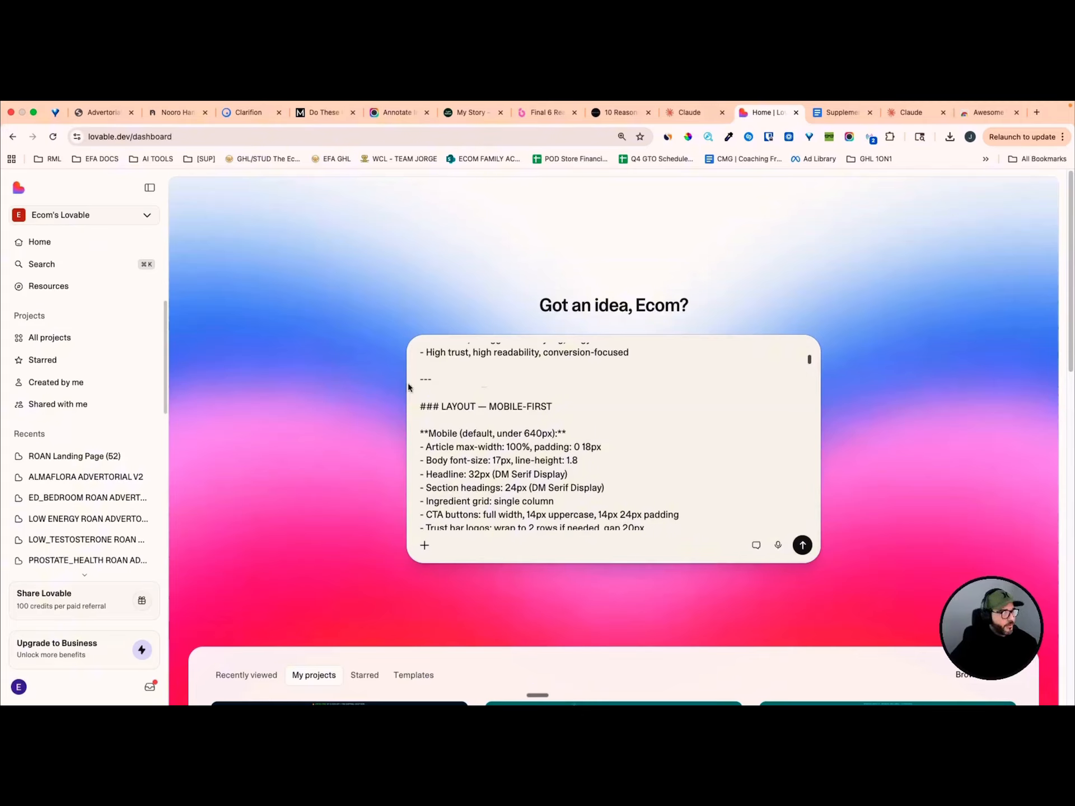
scroll(558, 440, "down", 15)
scroll(558, 440, "down", 20)
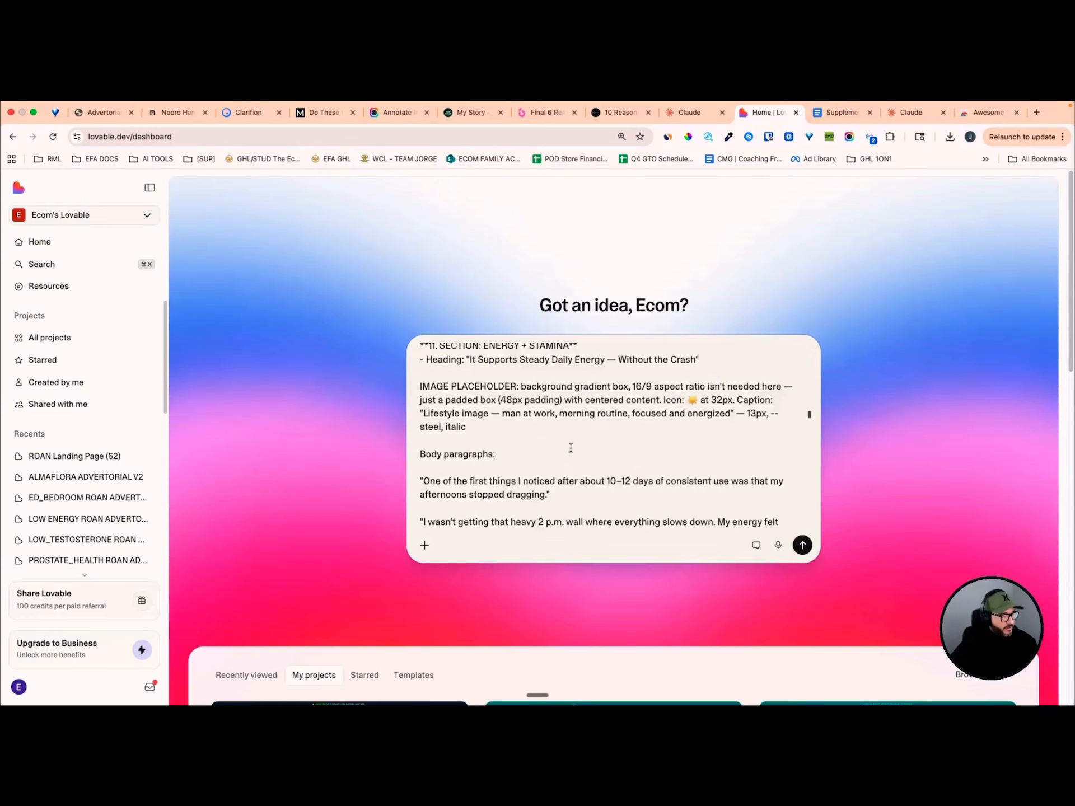
scroll(580, 456, "down", 20)
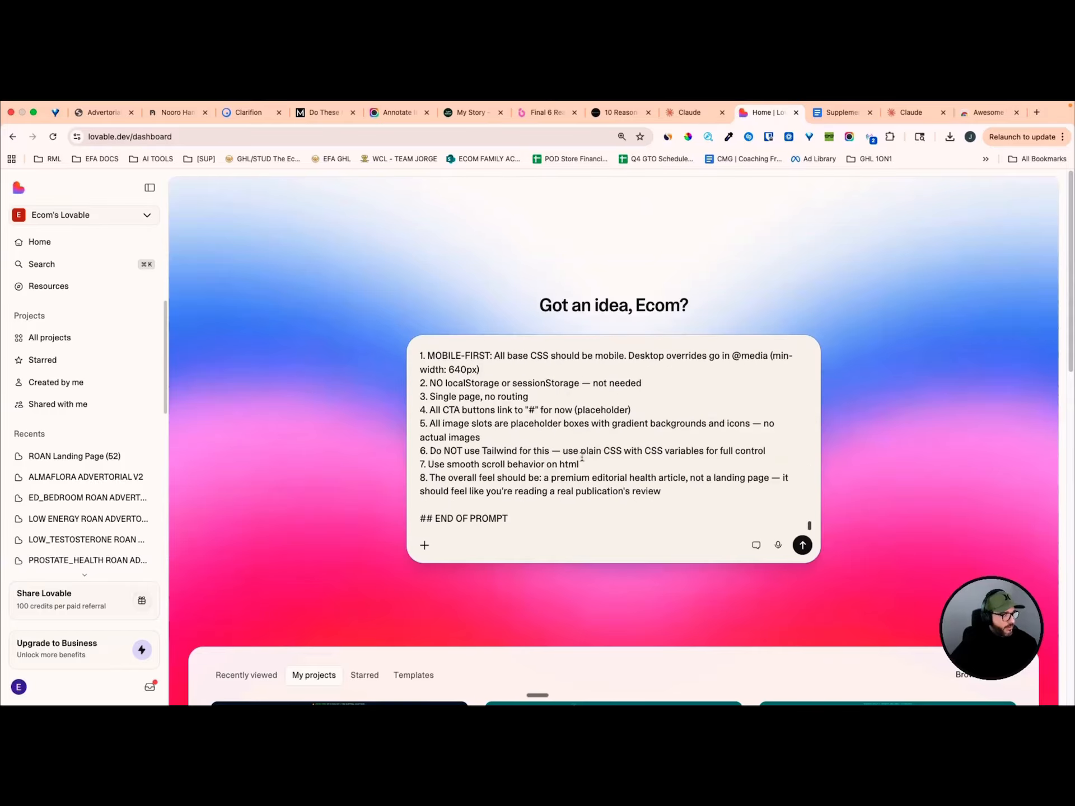
Submit the prompt to have Lovable build the VYRON advertorial page
scroll(728, 470, "up", 10)
left_click(803, 545)
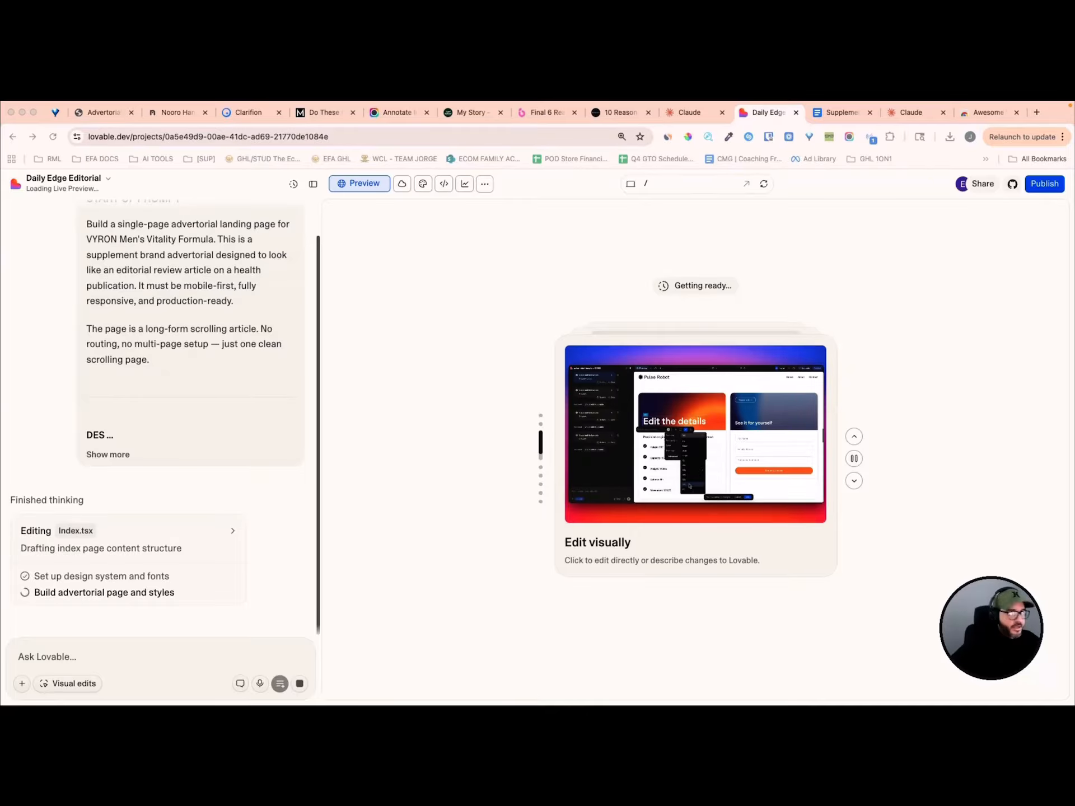
Switch back to the Claude chat, open the Vyron advertorial visual and examine its image placeholders and their captions
key("ctrl+Up")
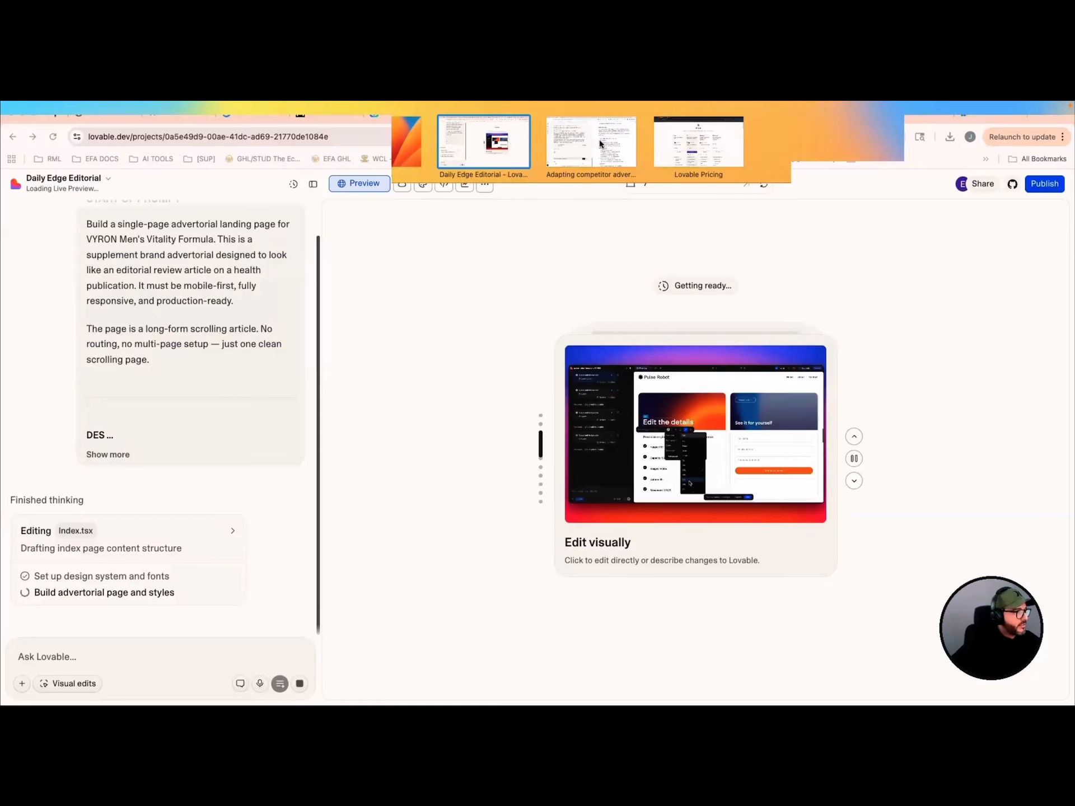
left_click(599, 143)
scroll(213, 374, "up", 5)
scroll(213, 374, "down", 3)
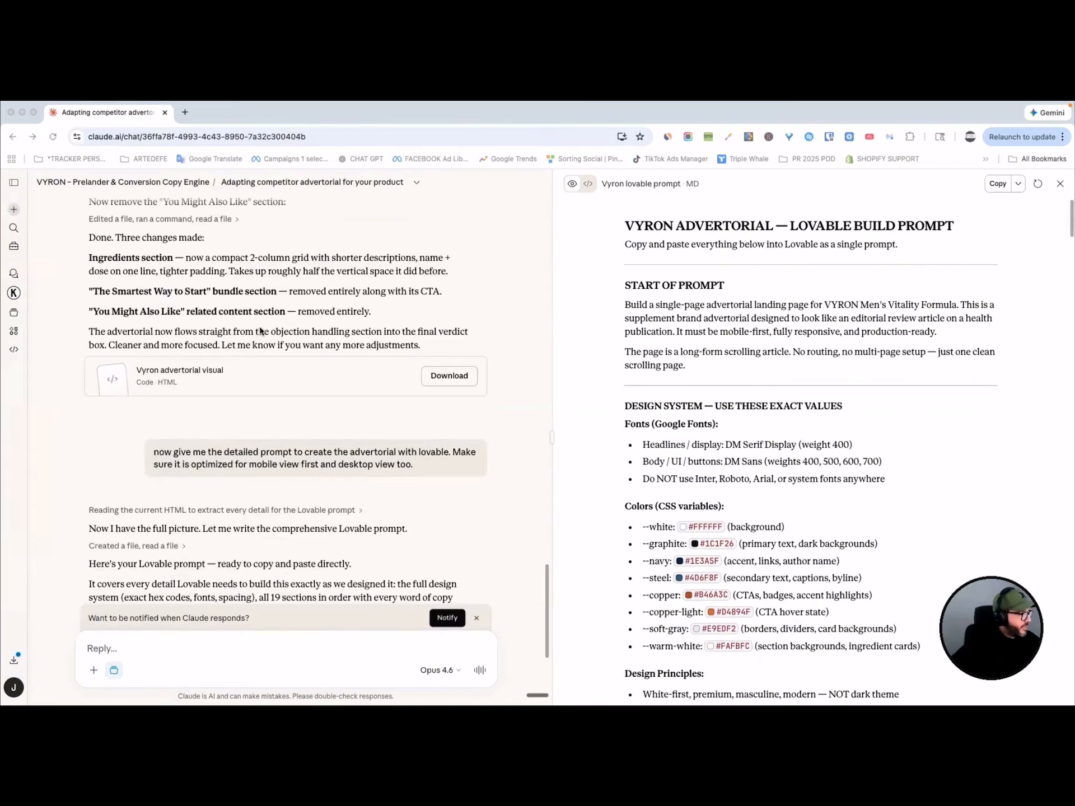
left_click(214, 374)
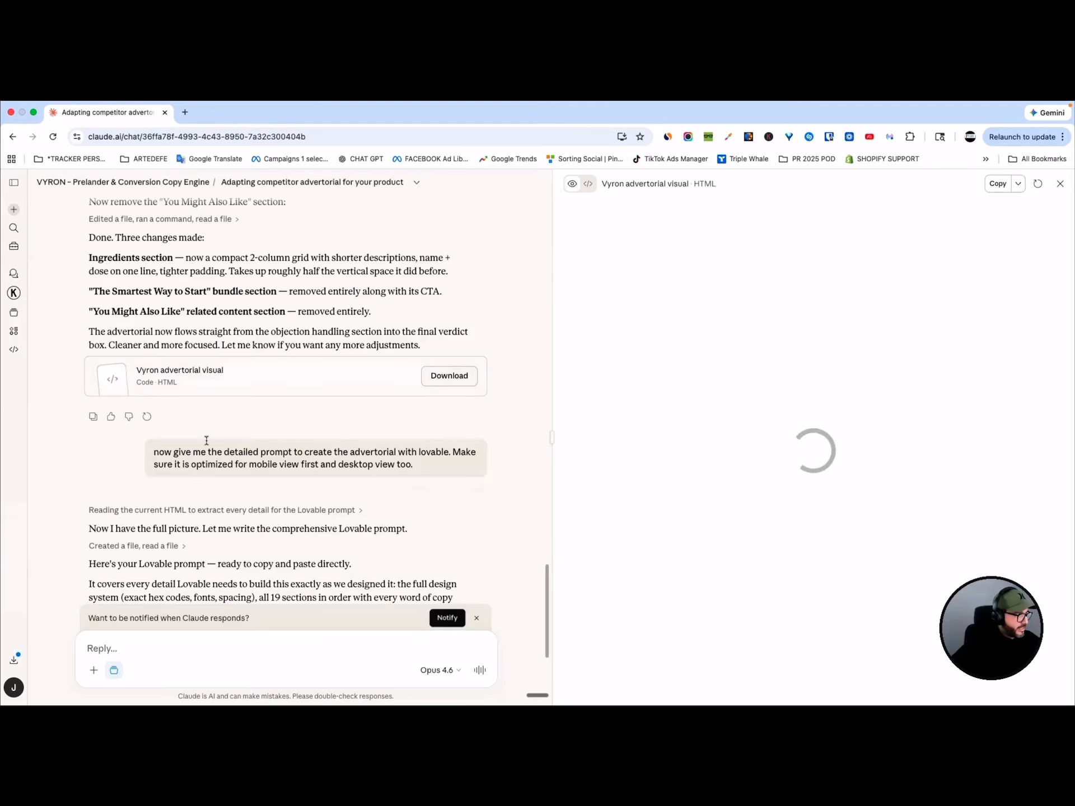
scroll(896, 369, "down", 5)
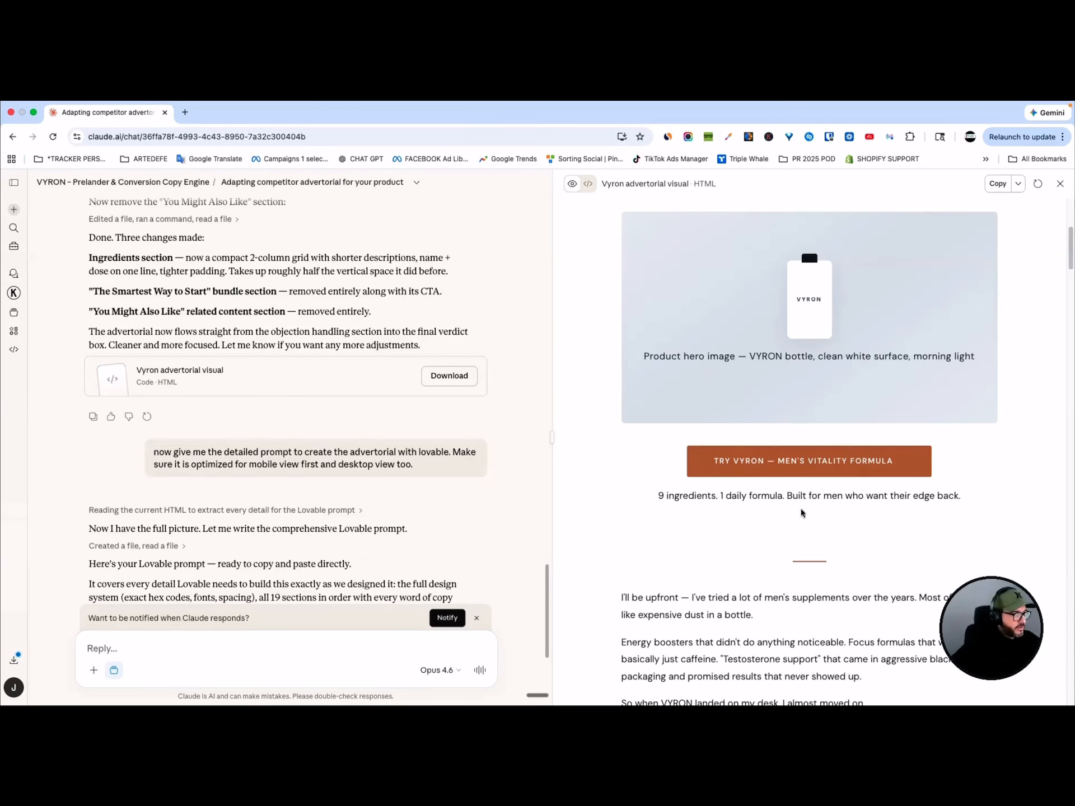
scroll(806, 512, "down", 15)
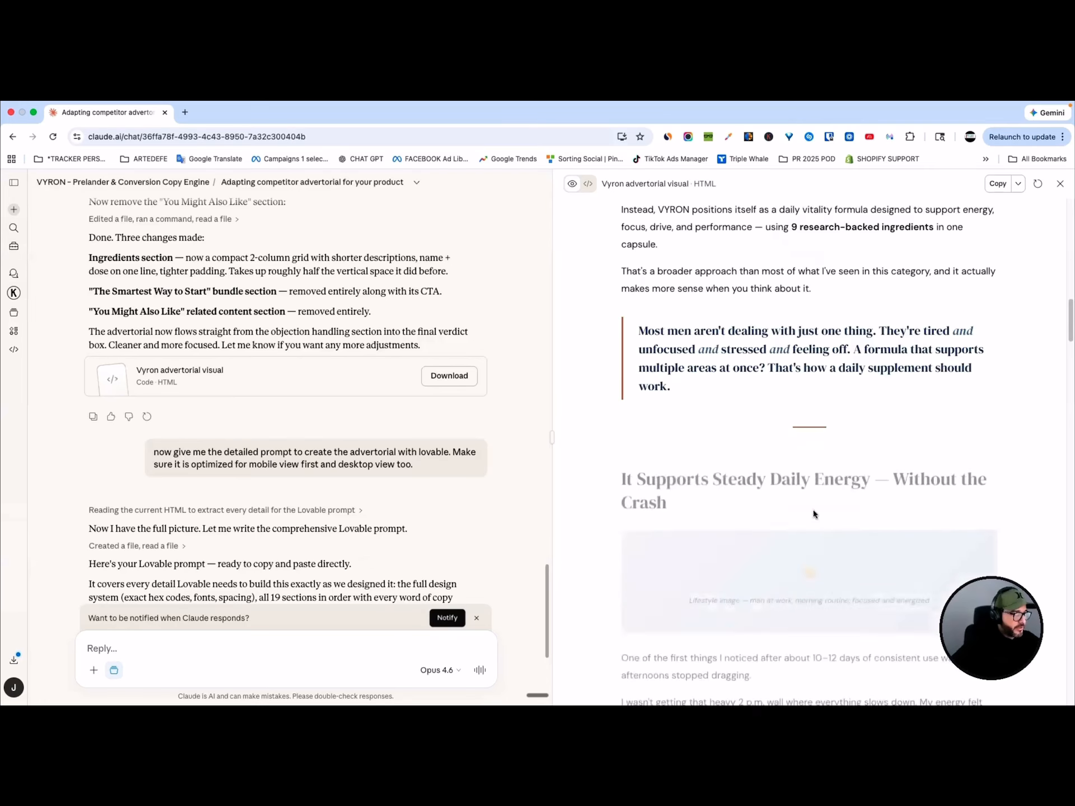
scroll(815, 514, "down", 4)
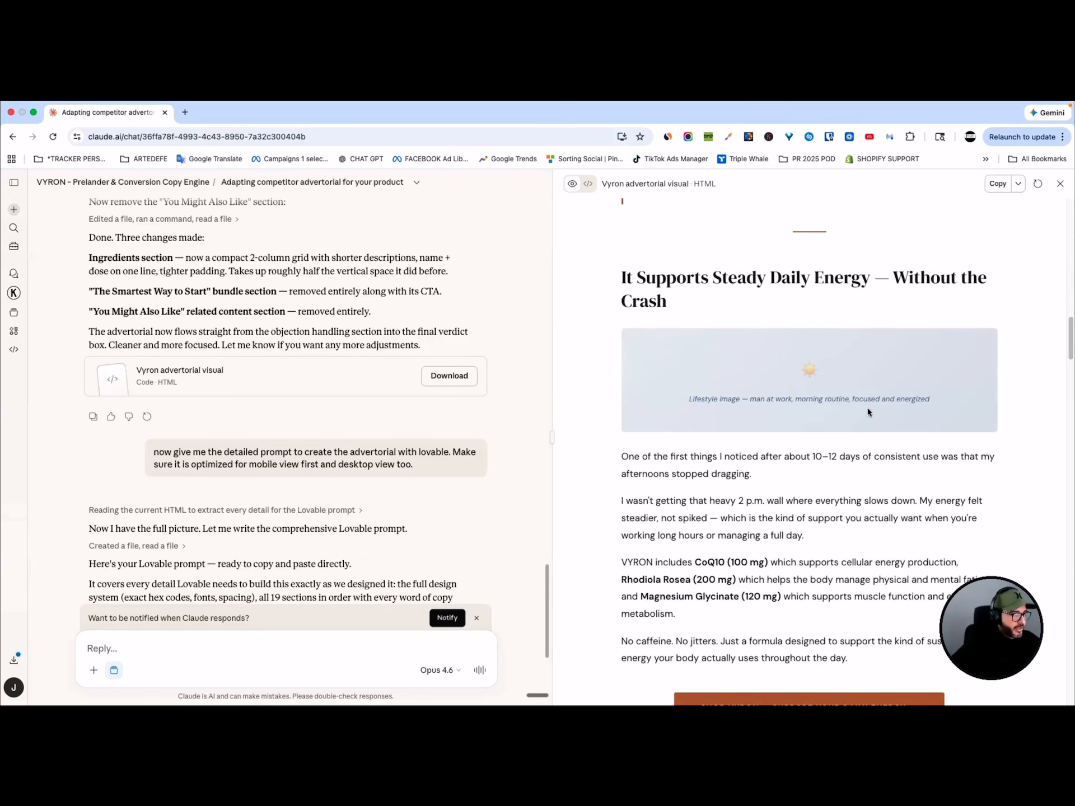
scroll(899, 400, "down", 11)
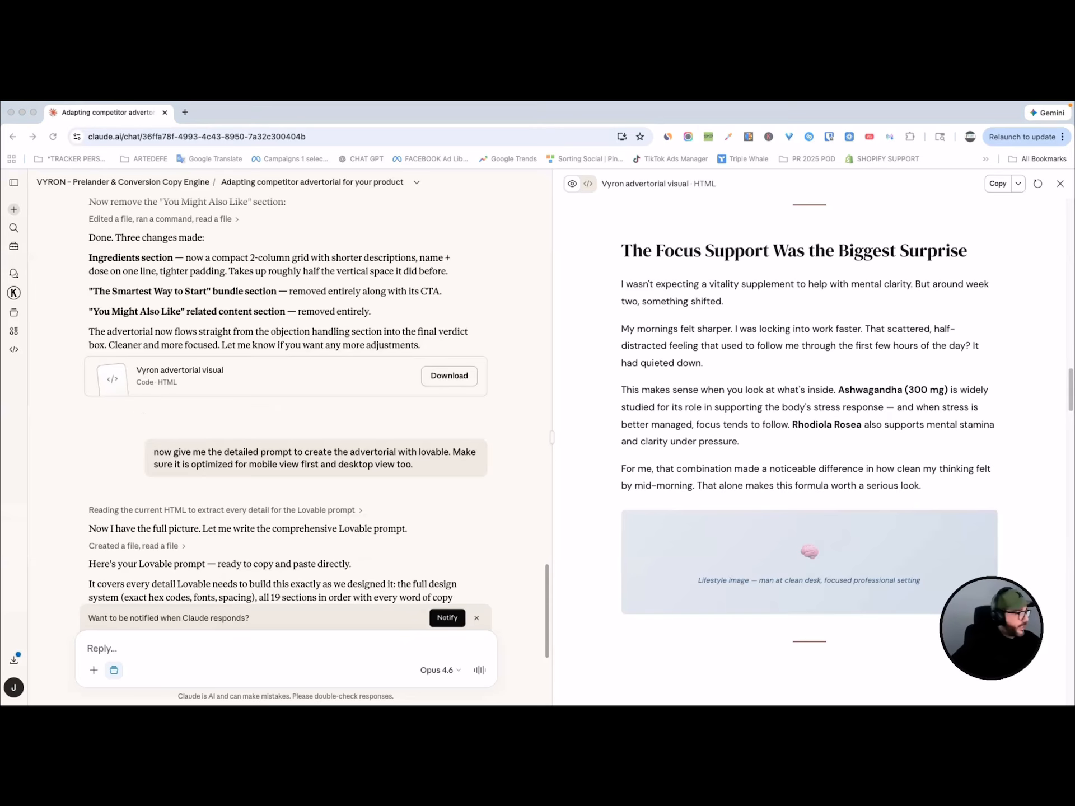
Bring up the Gemini window in full screen and view the generated man-at-work and man-at-clean-desk lifestyle images
left_click(34, 126)
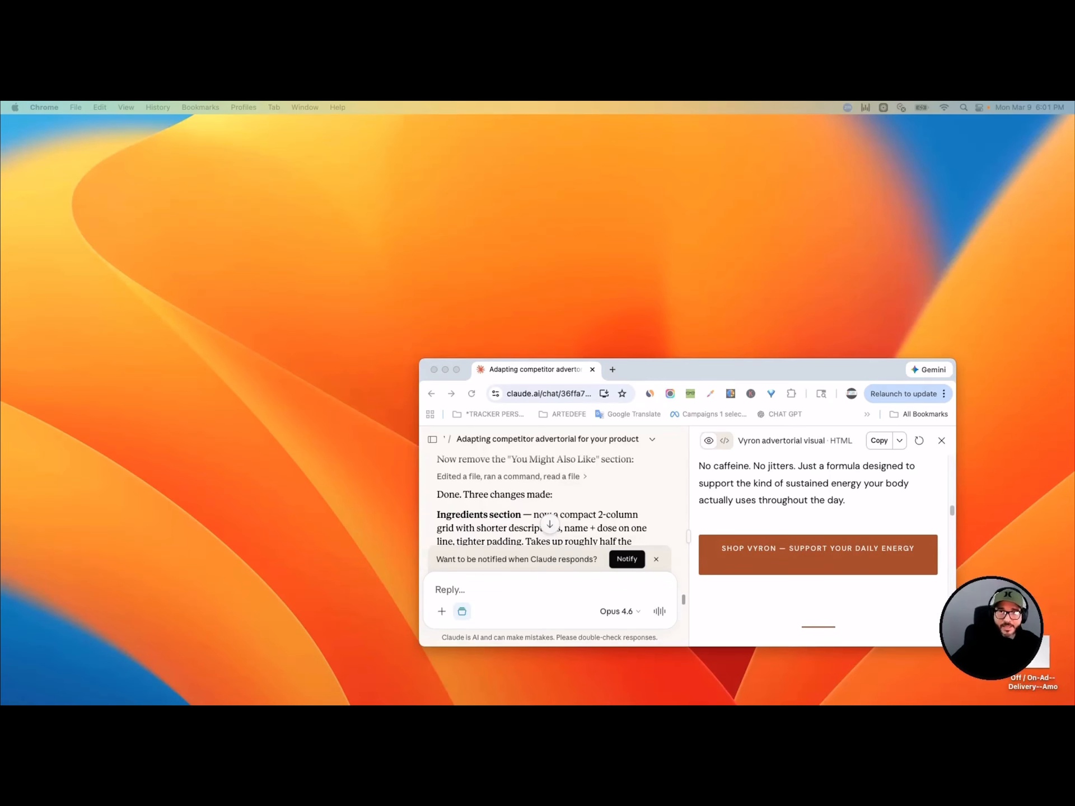
left_click_drag(785, 270, 864, 251)
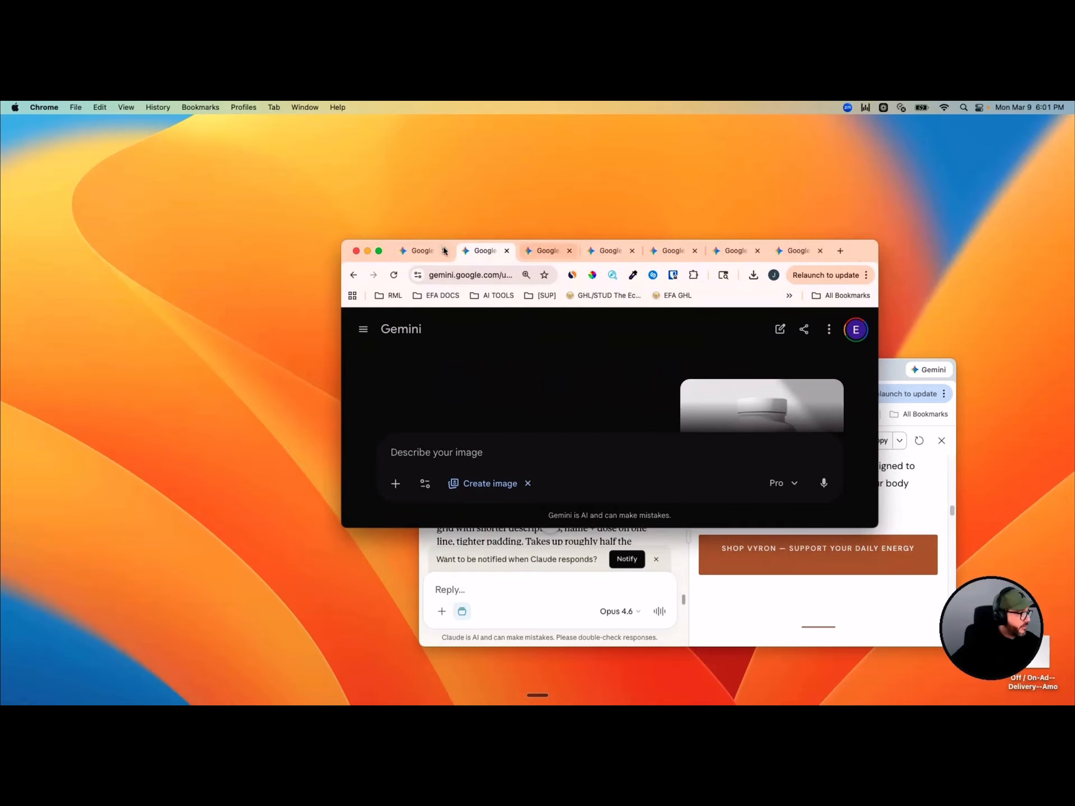
left_click(378, 251)
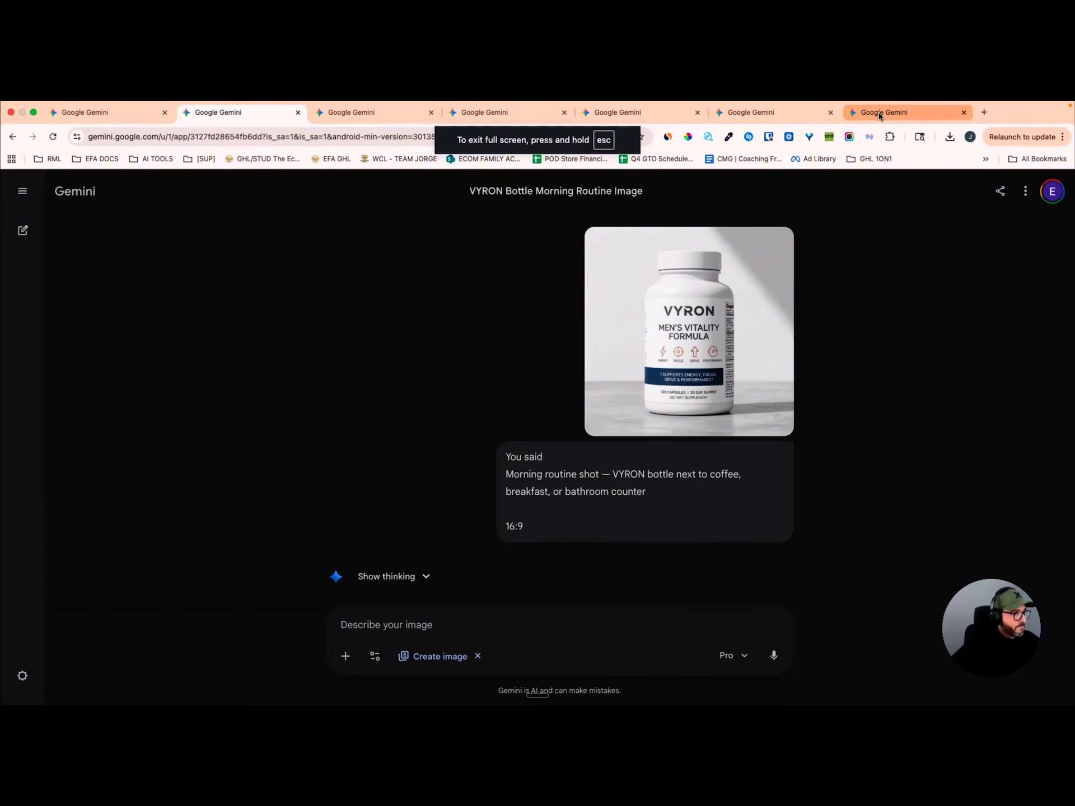
left_click(613, 114)
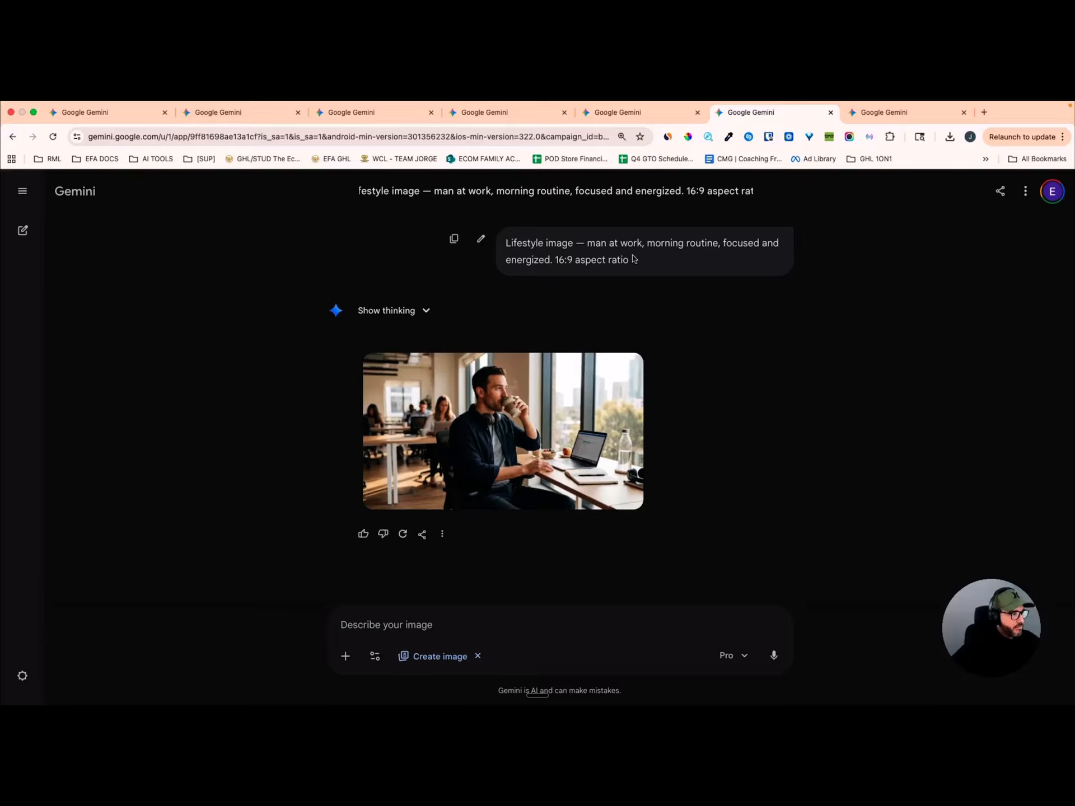
left_click(619, 112)
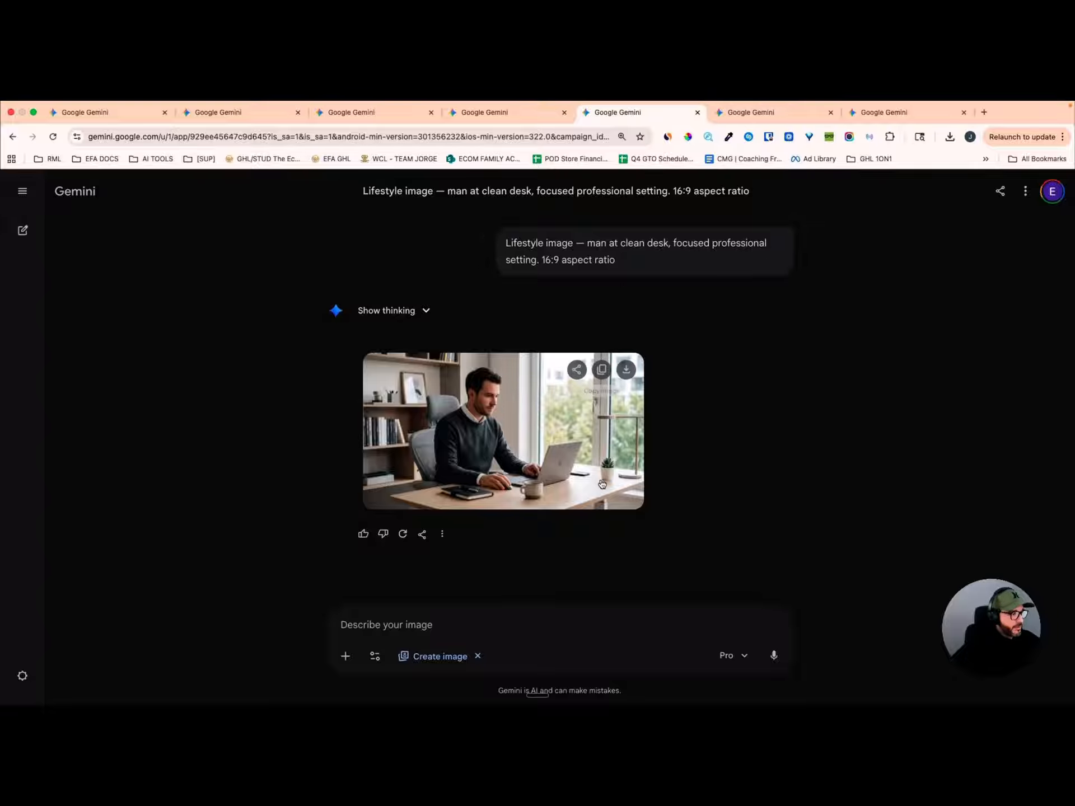
View the product hero image chat, checking the bottle reference photo, the 16:9 prompt and the generated morning-light image
left_click(491, 112)
scroll(674, 308, "up", 5)
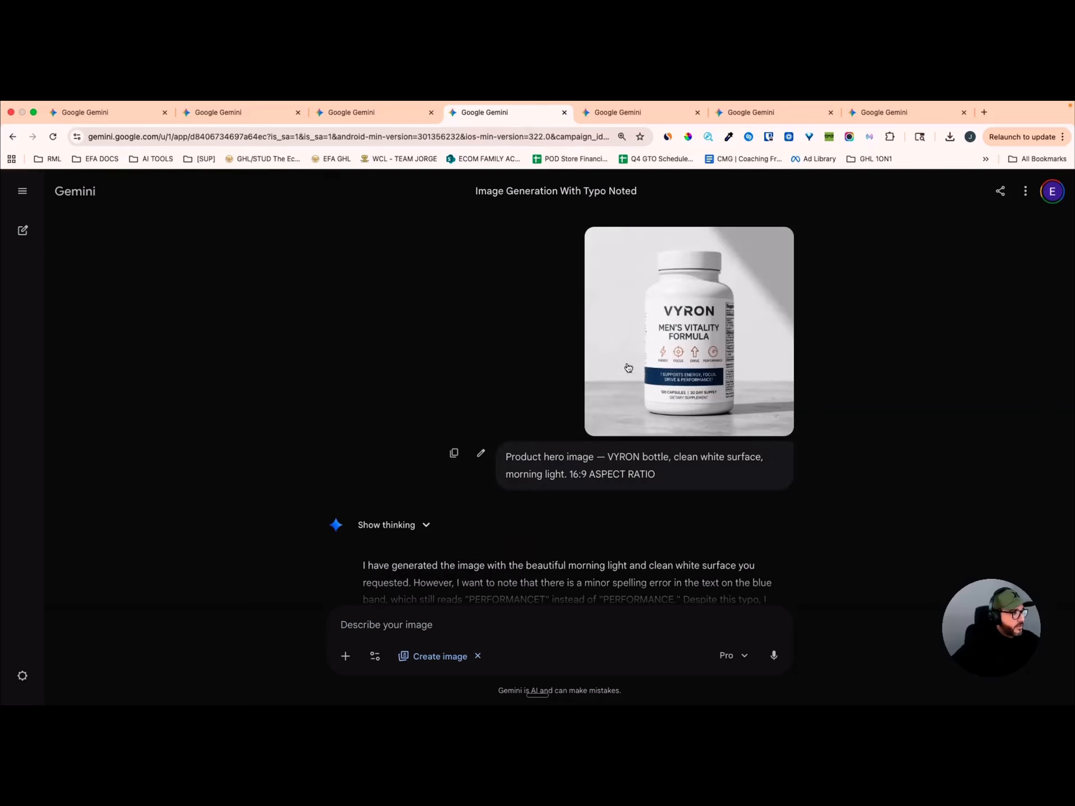
scroll(644, 380, "down", 2)
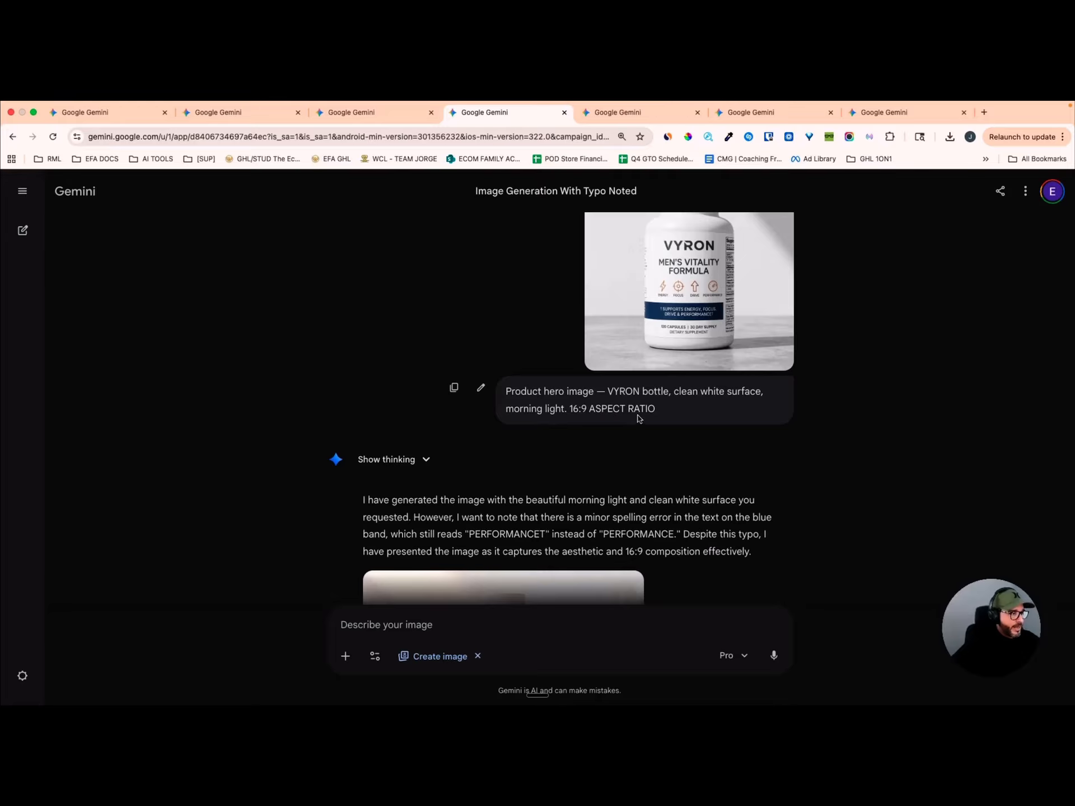
scroll(615, 409, "down", 5)
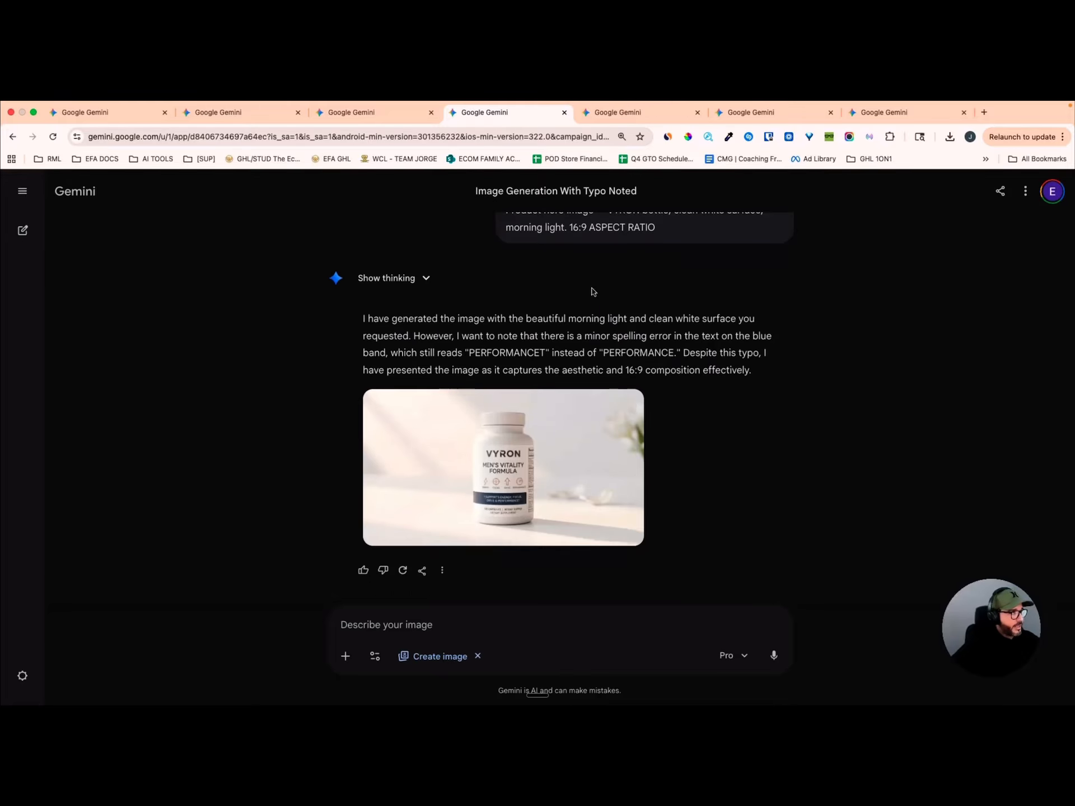
View the product flat lay chat, checking the reference bottle photo, the prompt and the generated image with capsules
left_click(364, 114)
scroll(660, 390, "up", 5)
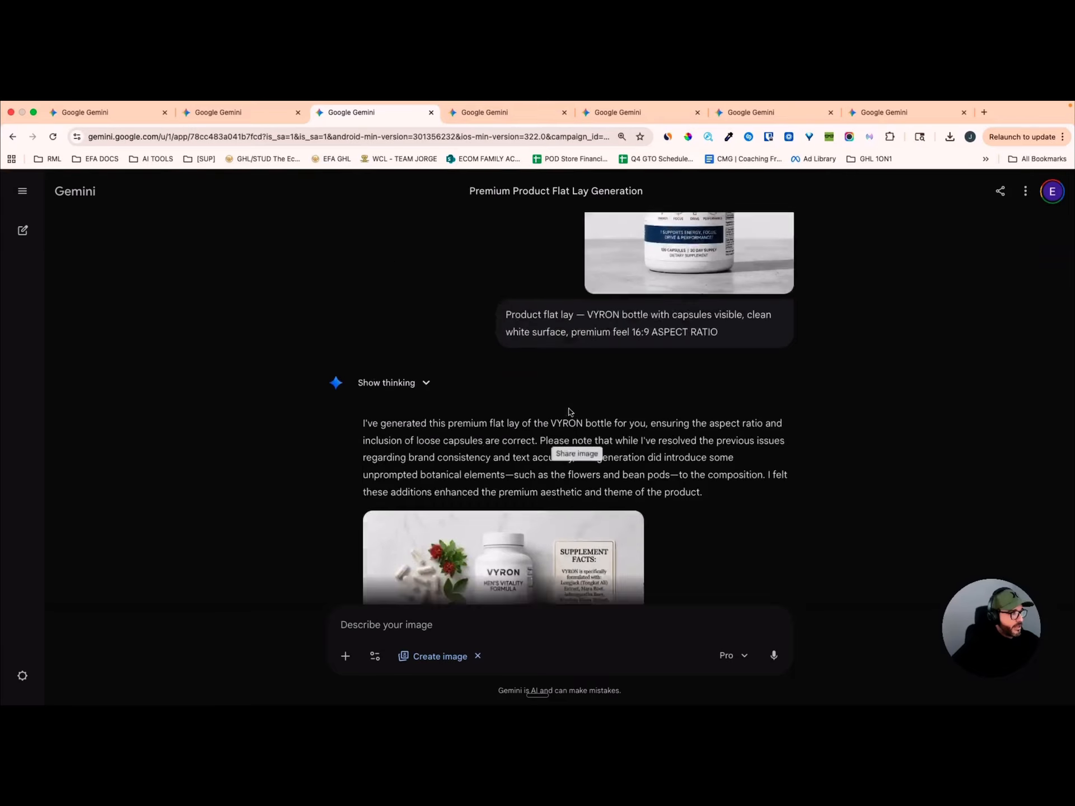
scroll(511, 444, "down", 6)
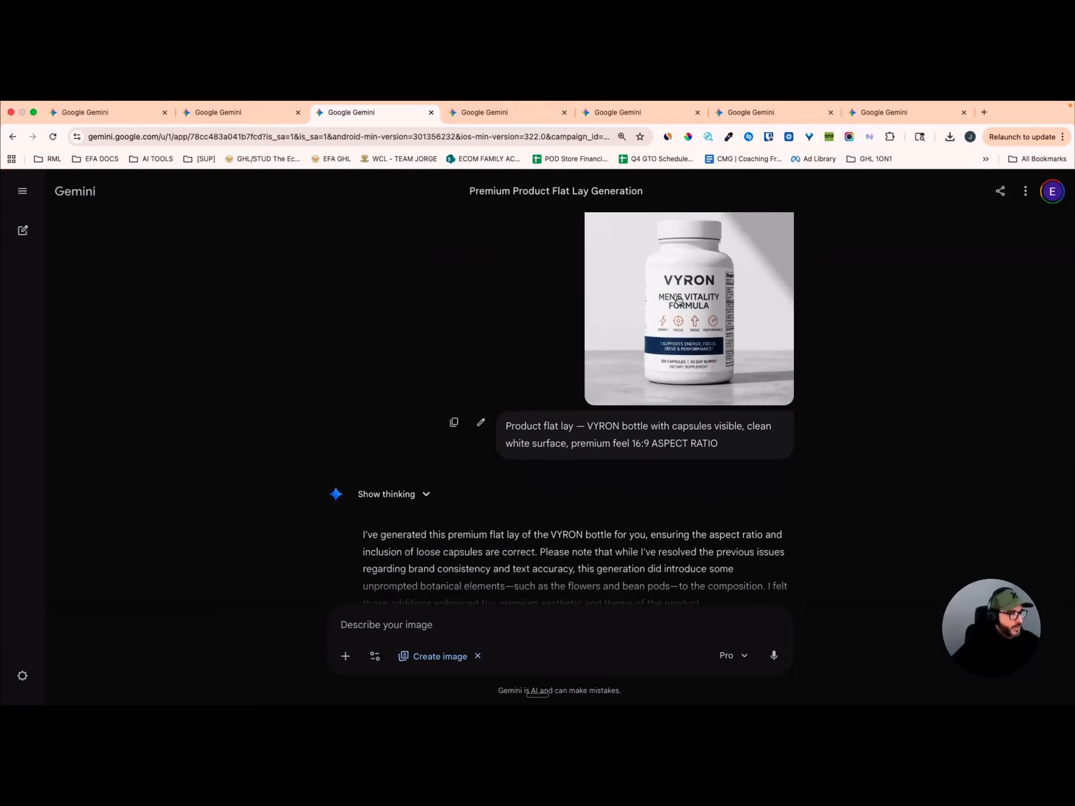
scroll(500, 433, "up", 4)
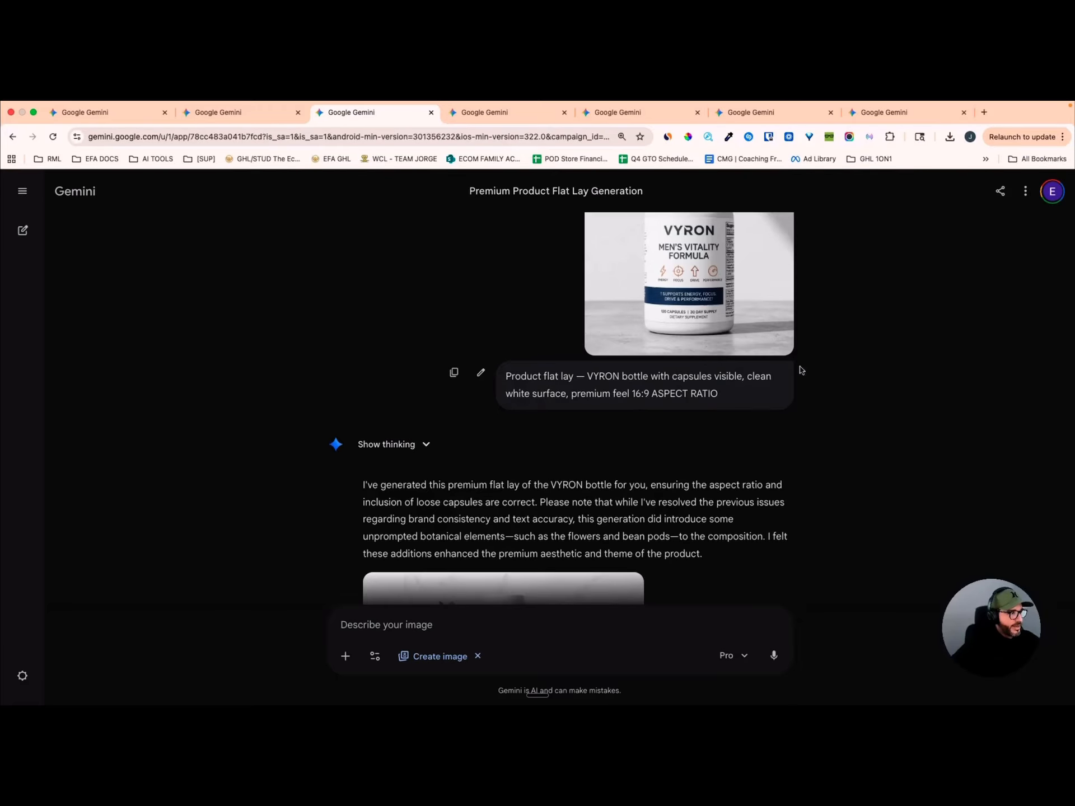
scroll(777, 358, "up", 2)
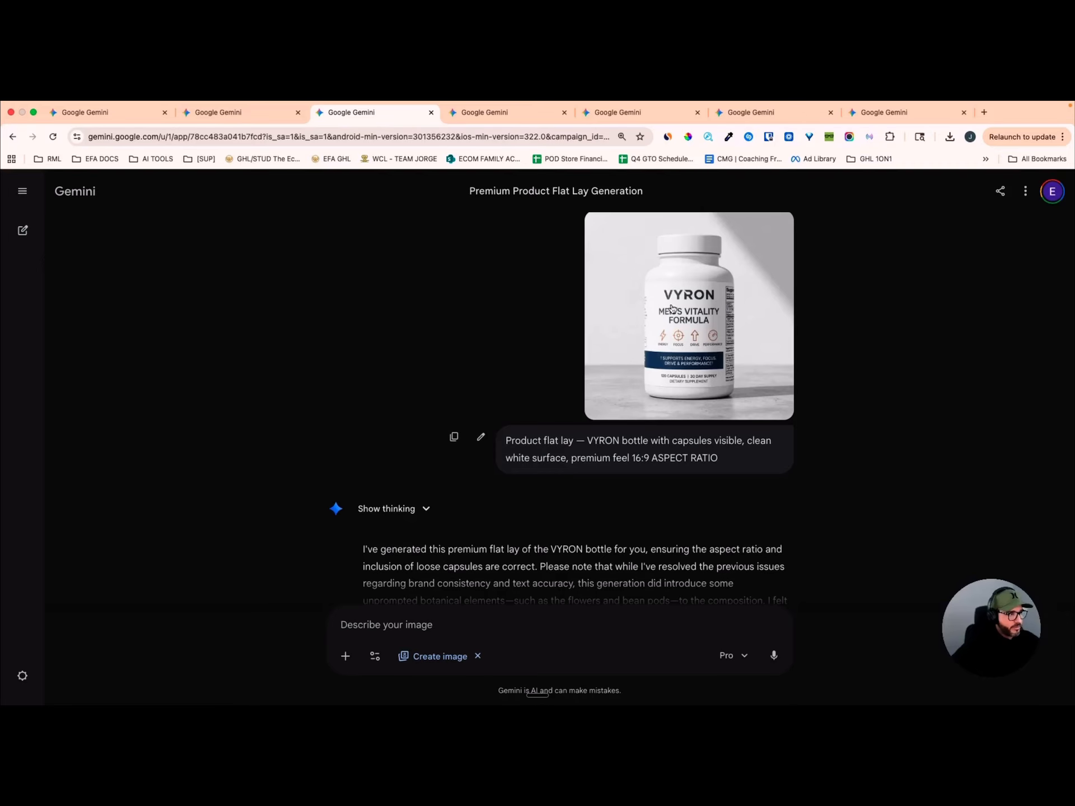
scroll(415, 449, "down", 5)
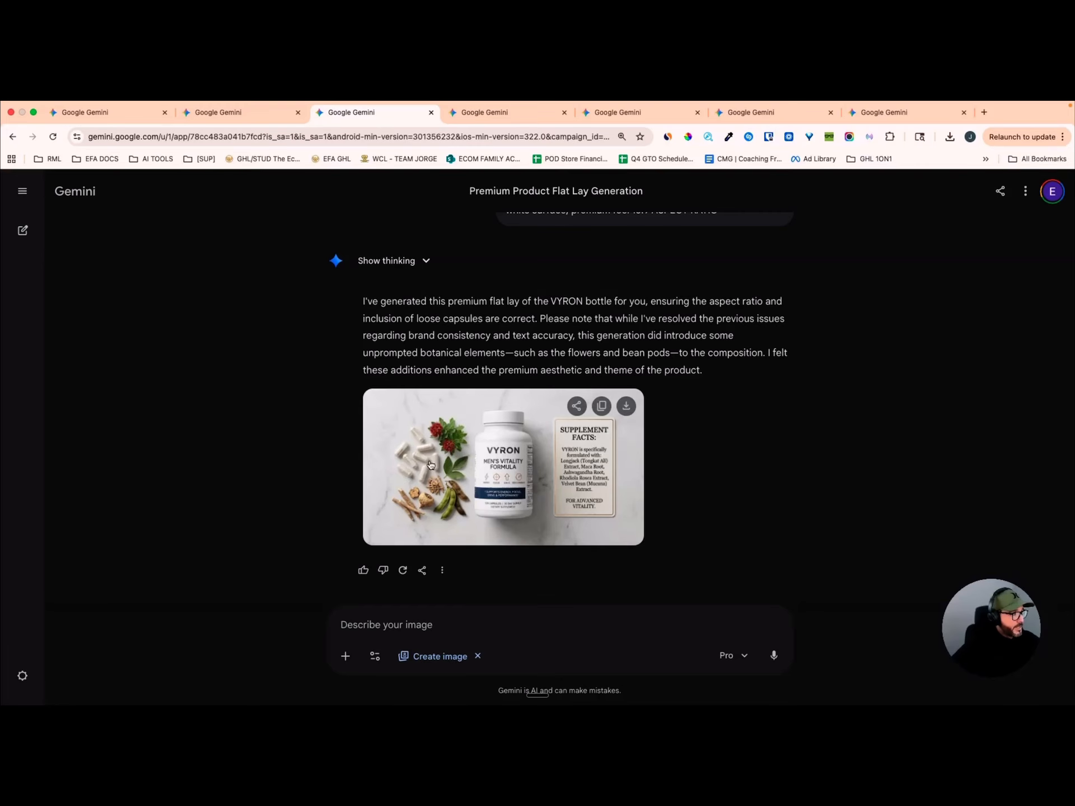
View the morning routine chat, checking the generated image of the VYRON bottle beside coffee and its 16:9 prompt
left_click(249, 114)
scroll(619, 321, "down", 5)
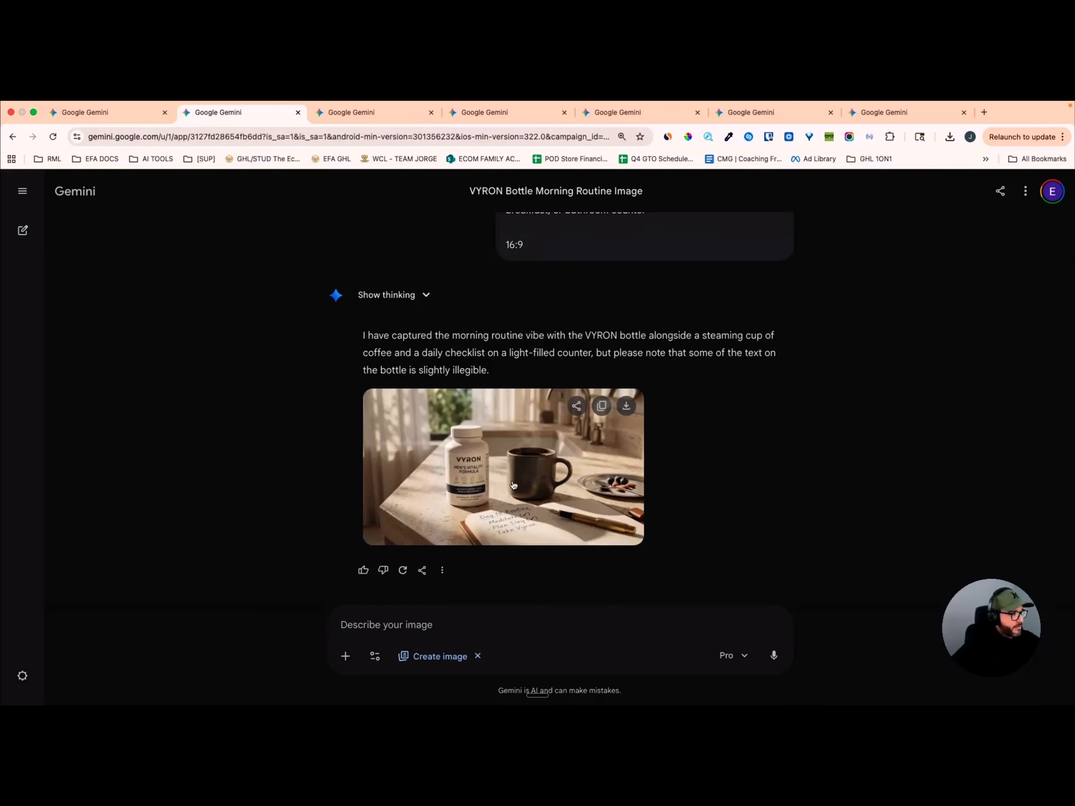
scroll(558, 446, "up", 3)
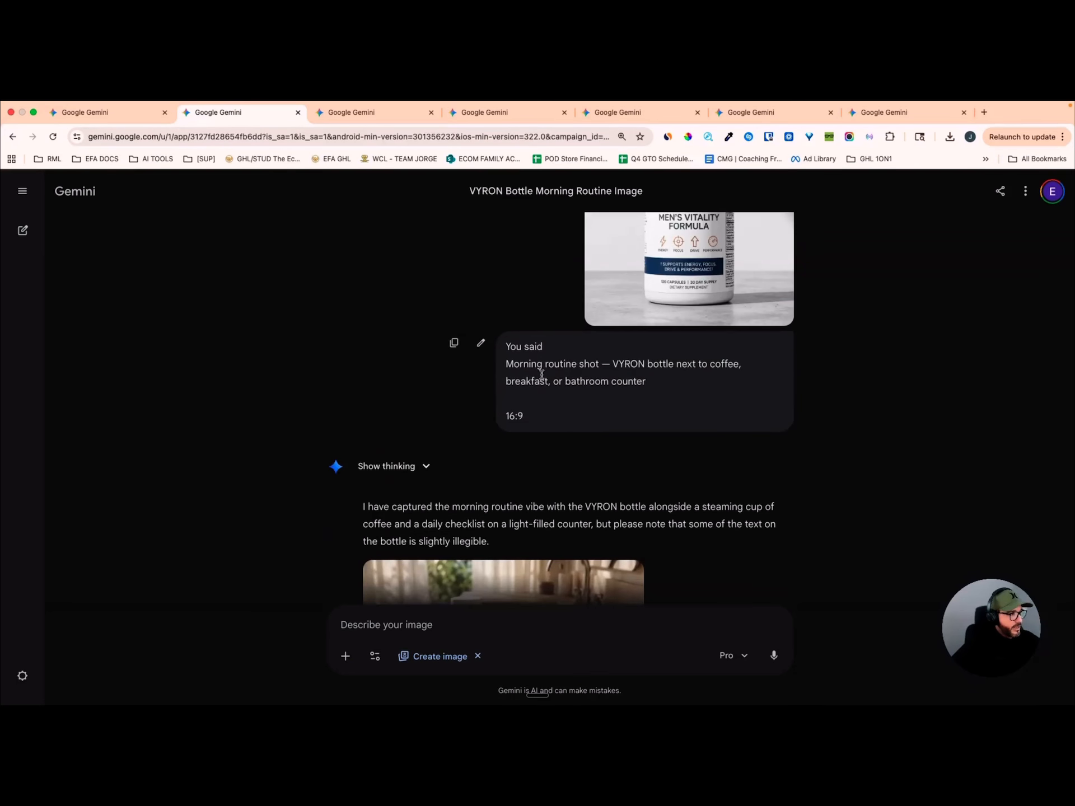
Switch to the Claude chat window with the Vyron advertorial visual and make it full screen
key("ctrl+Up")
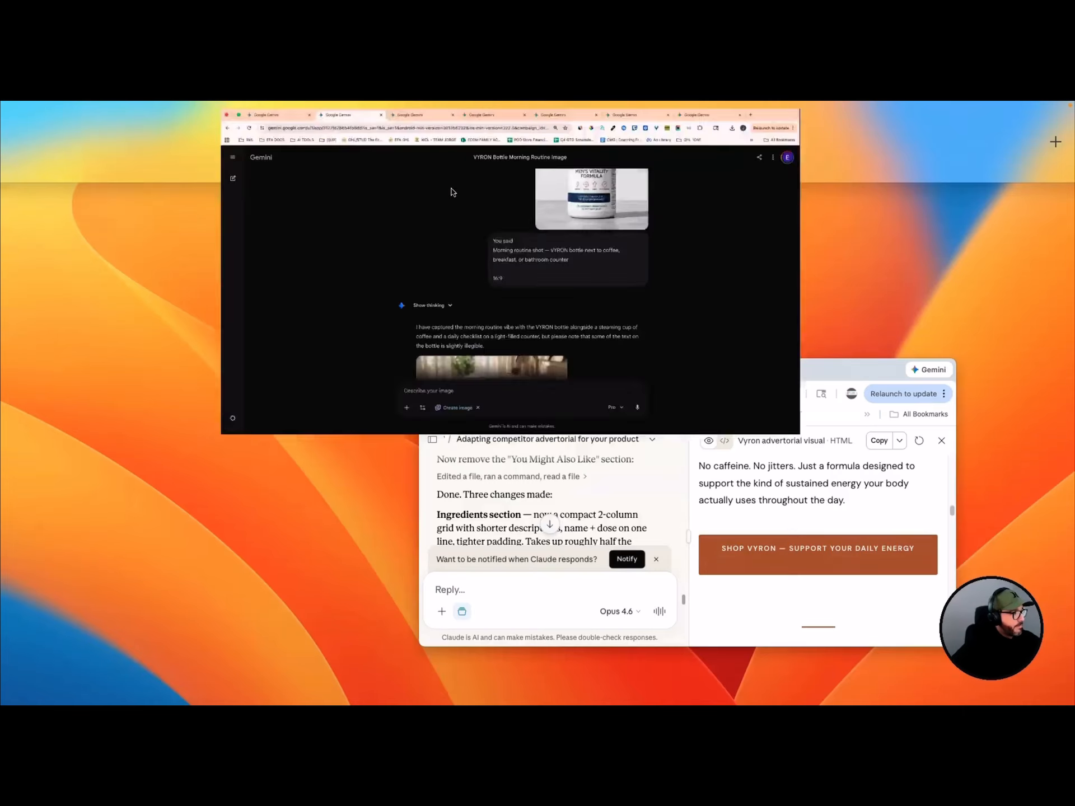
left_click(593, 149)
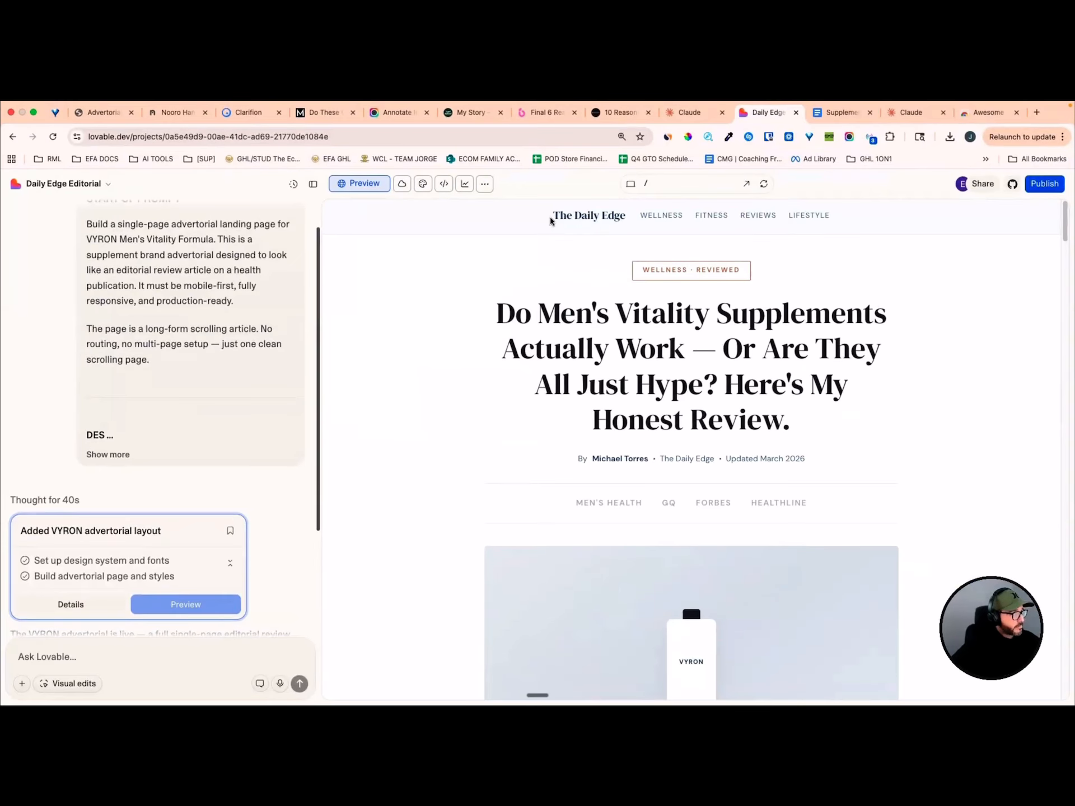
key("ctrl+Up")
left_click(669, 496)
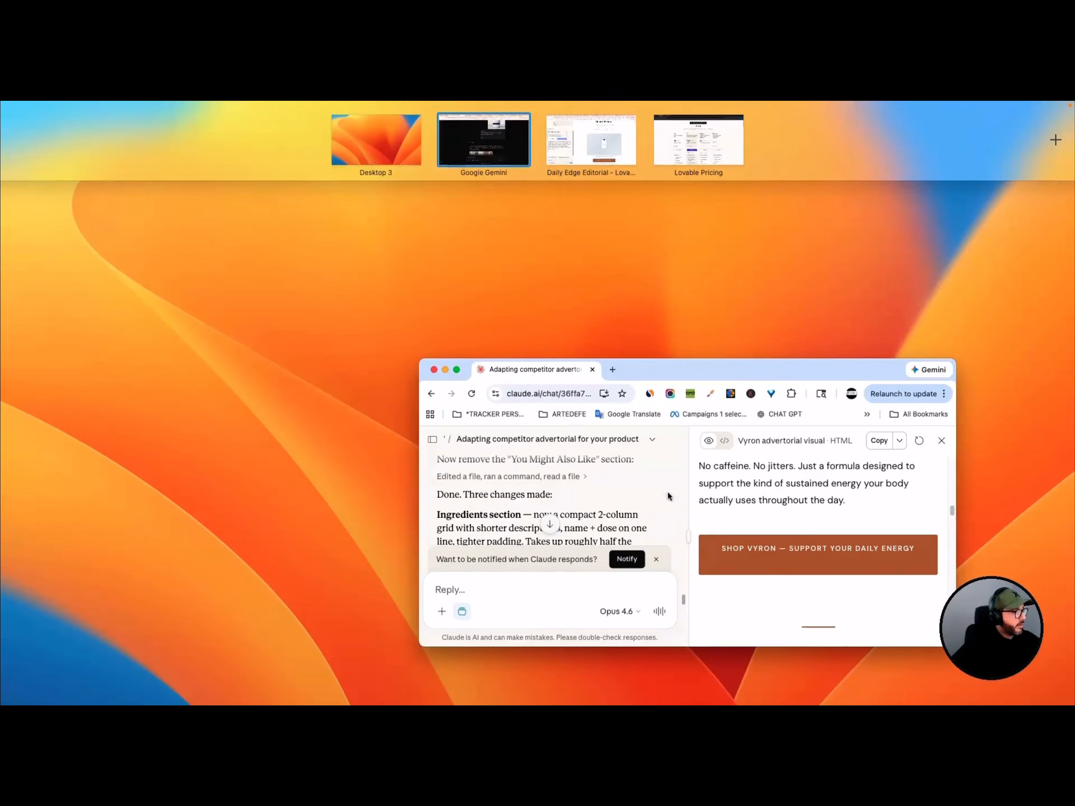
left_click(457, 369)
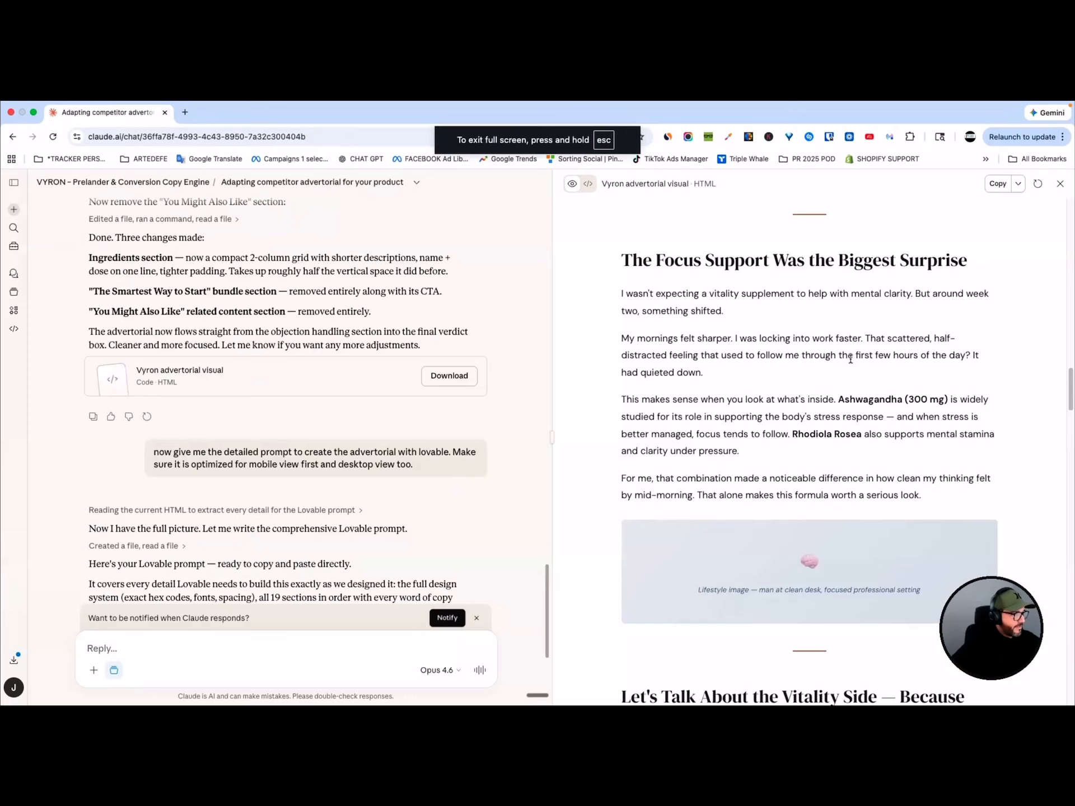
Examine the advertorial visual's image placeholders and captions, from the product hero image to the clean-desk and product flat lay ones
scroll(792, 382, "up", 15)
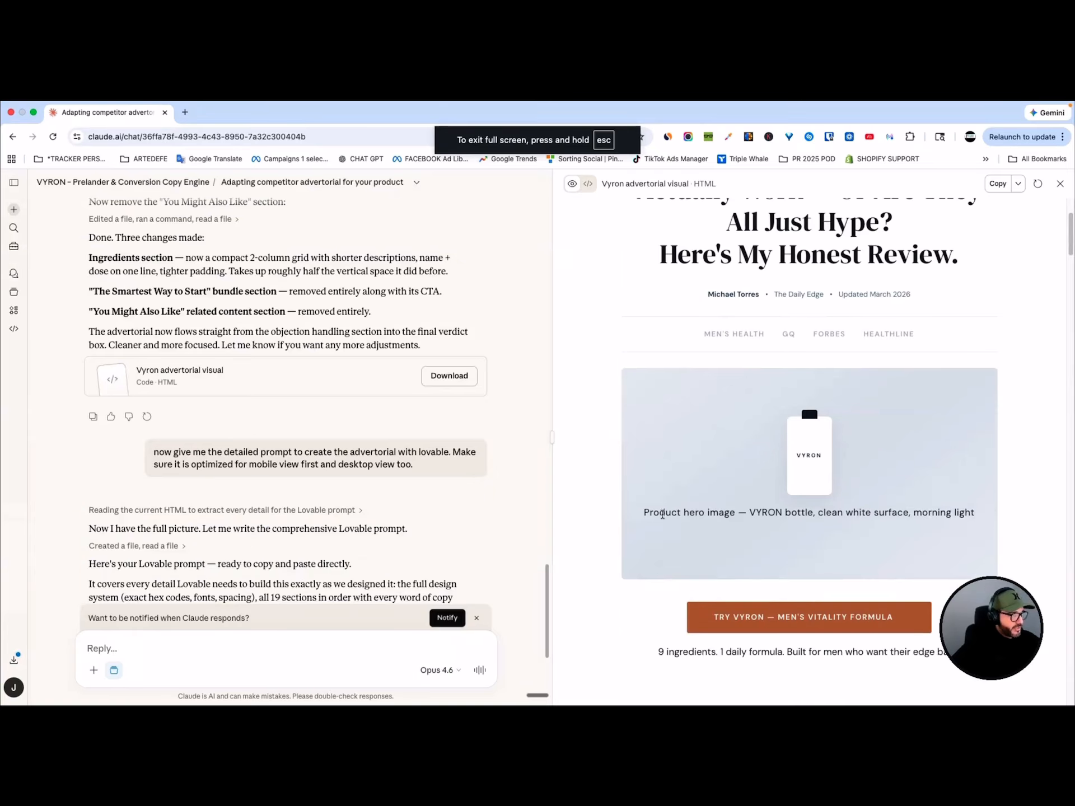
scroll(712, 531, "down", 20)
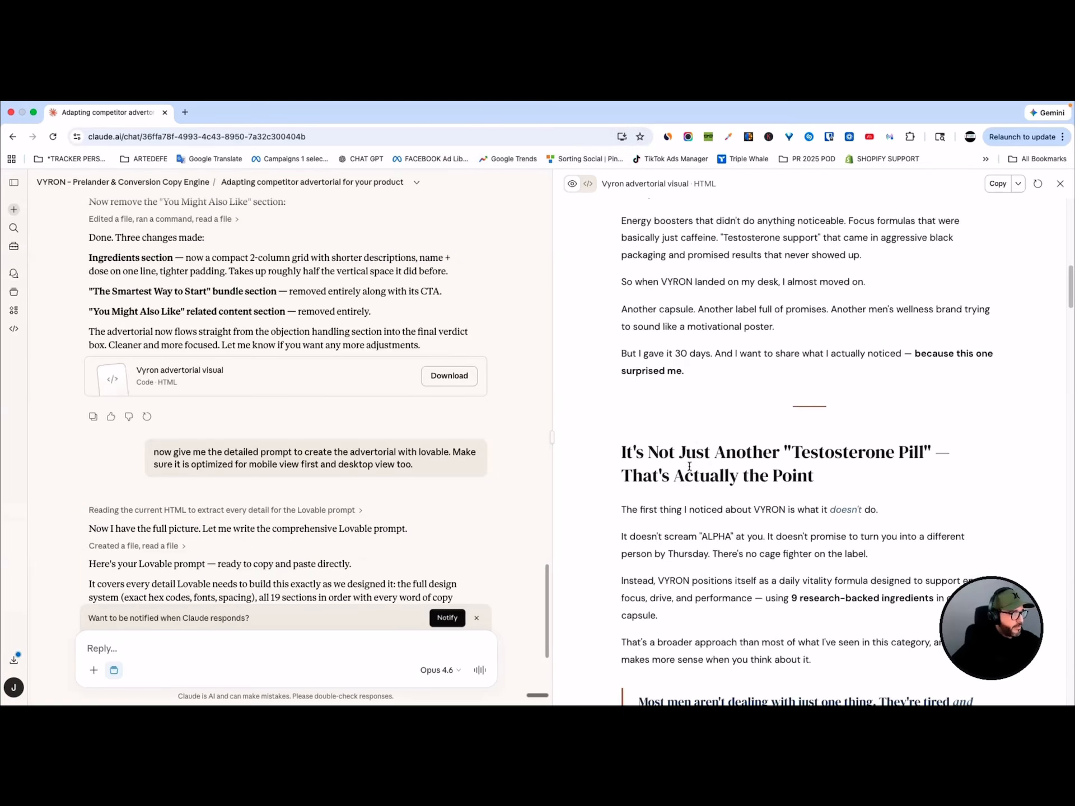
scroll(808, 400, "down", 15)
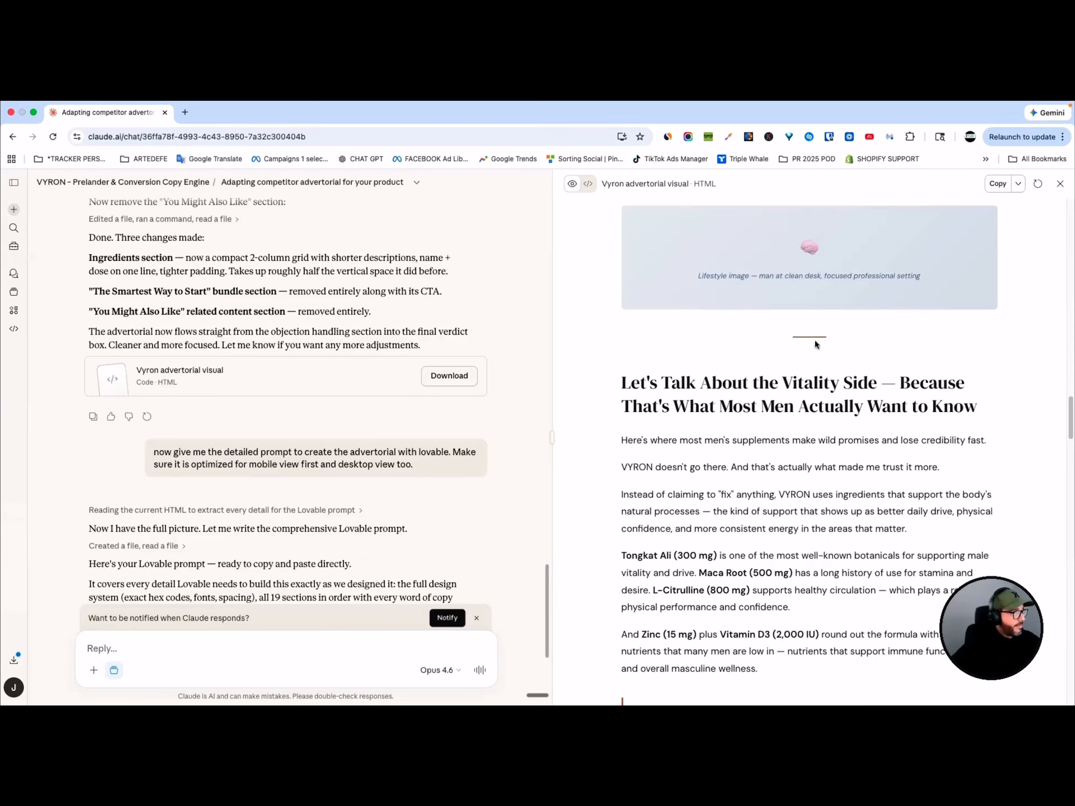
scroll(803, 337, "down", 20)
scroll(788, 364, "up", 10)
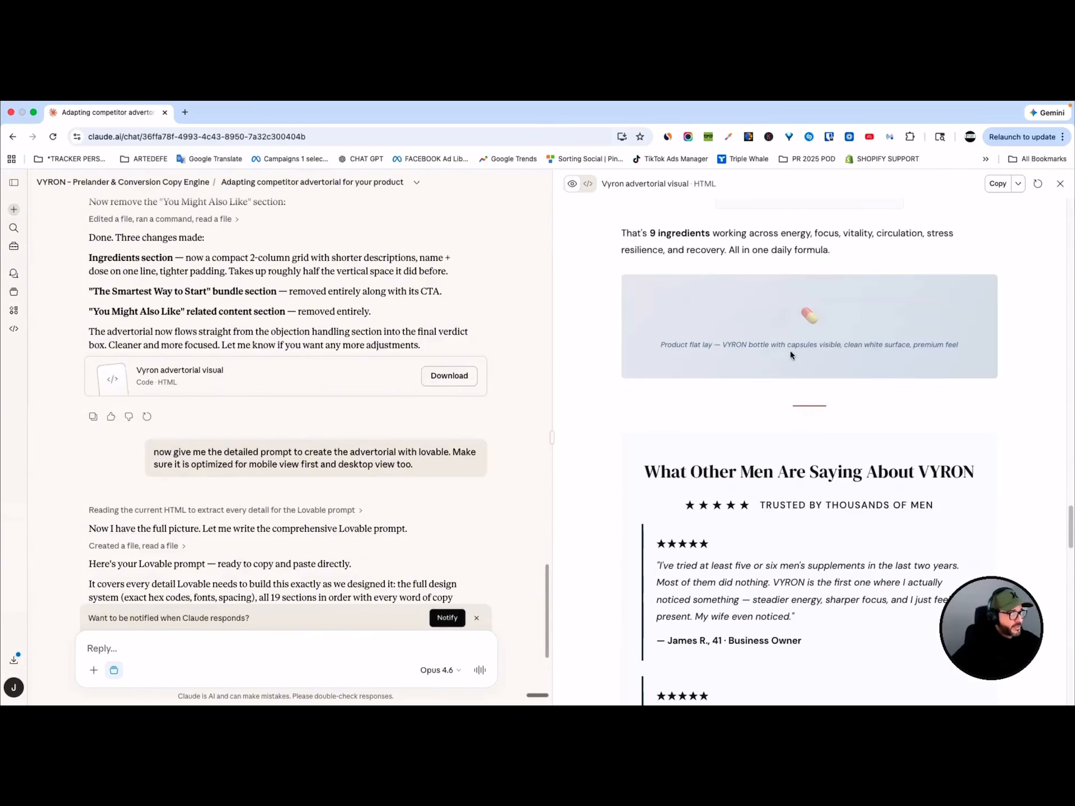
scroll(867, 399, "down", 8)
Switch to the Lovable project and review the built advertorial preview from the headline to the disclaimer and back
key("ctrl+Up")
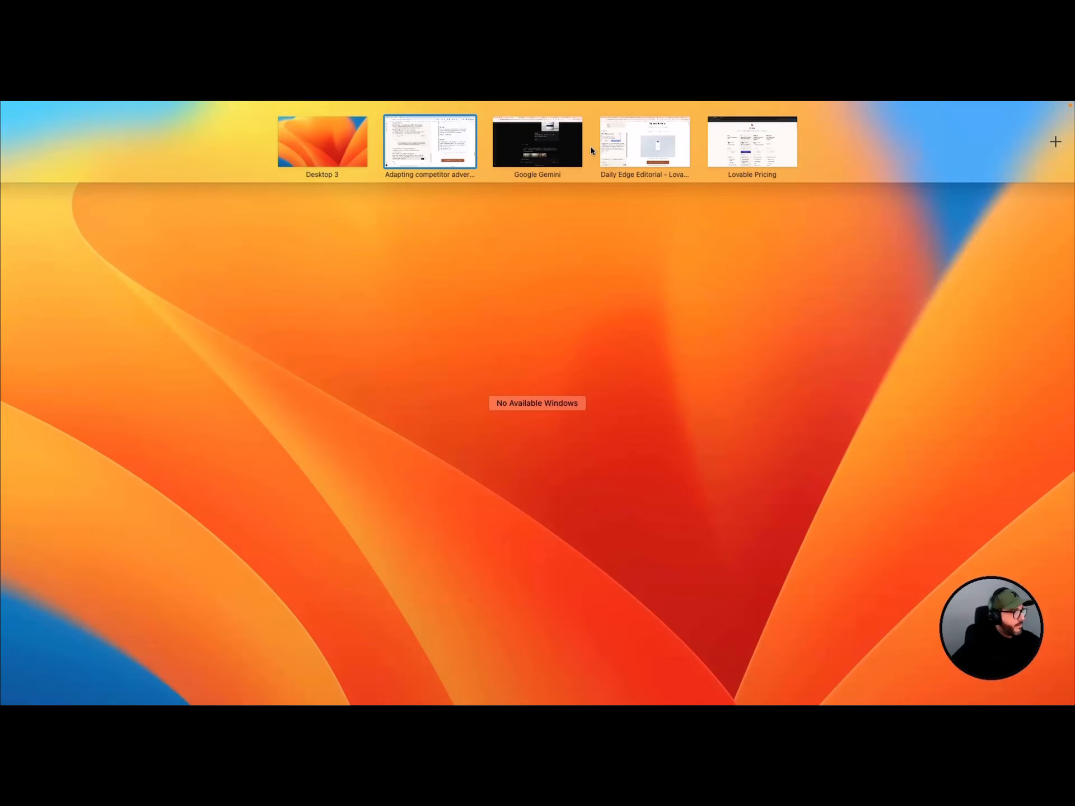
left_click(656, 147)
scroll(544, 307, "up", 3)
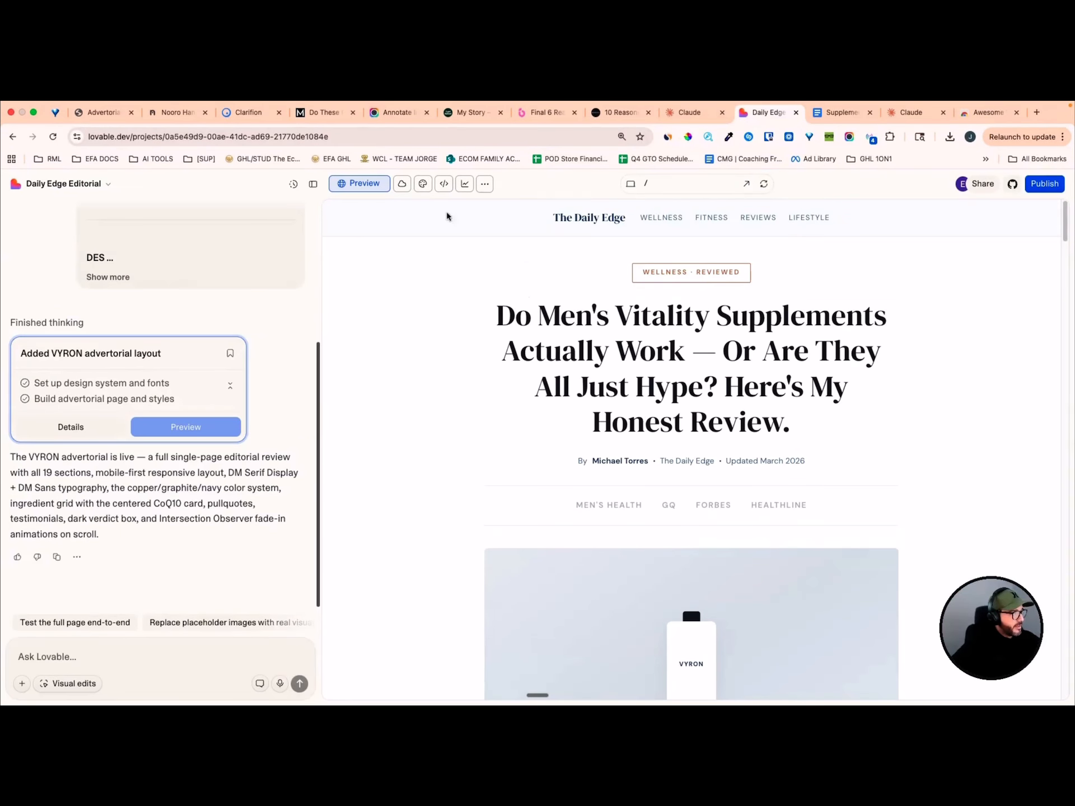
scroll(672, 361, "down", 10)
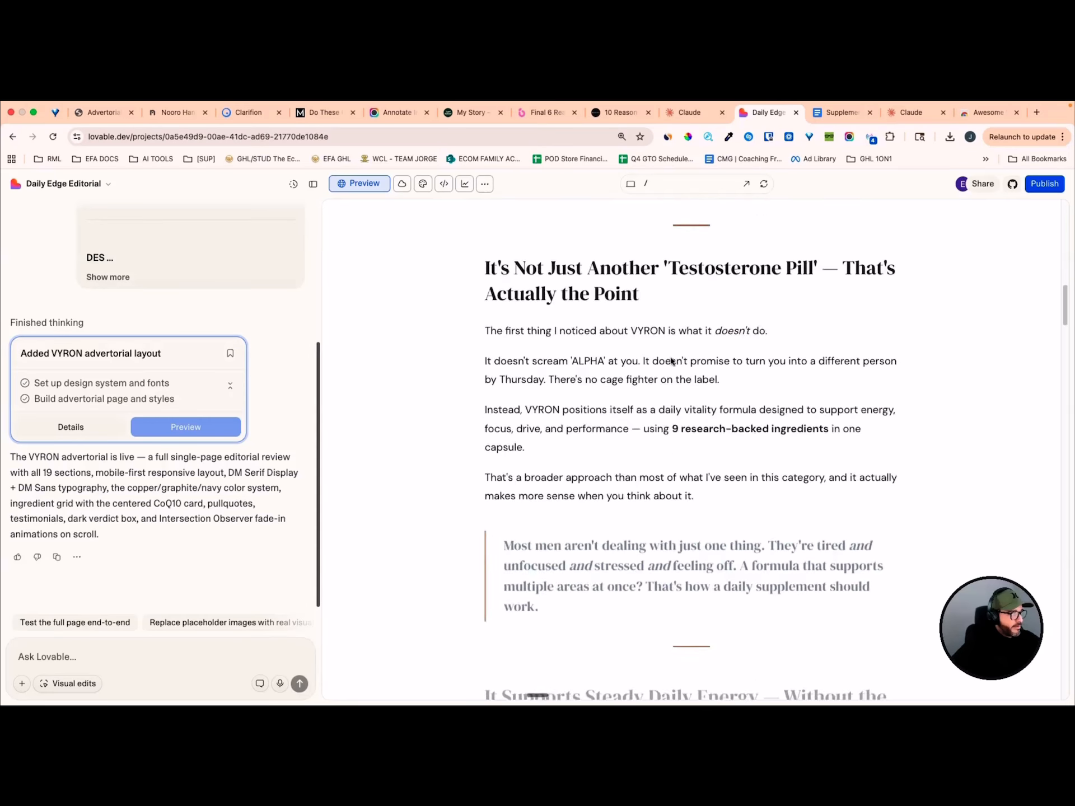
scroll(672, 361, "down", 20)
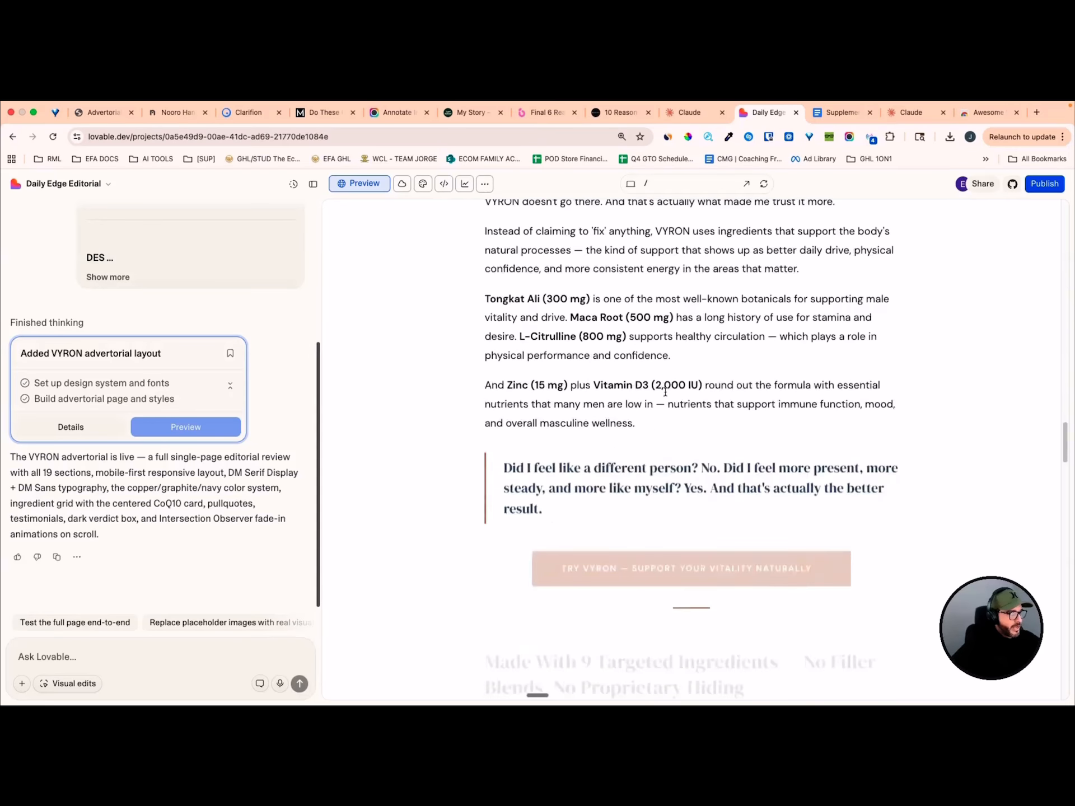
scroll(665, 392, "down", 20)
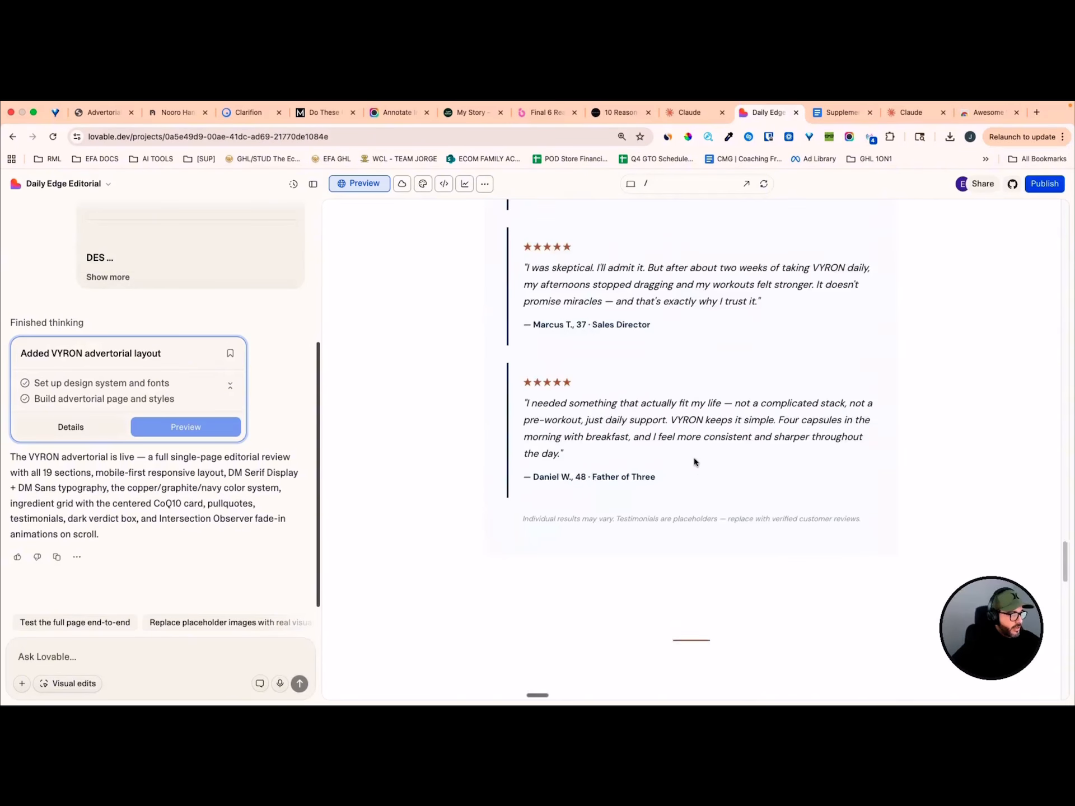
scroll(694, 462, "down", 20)
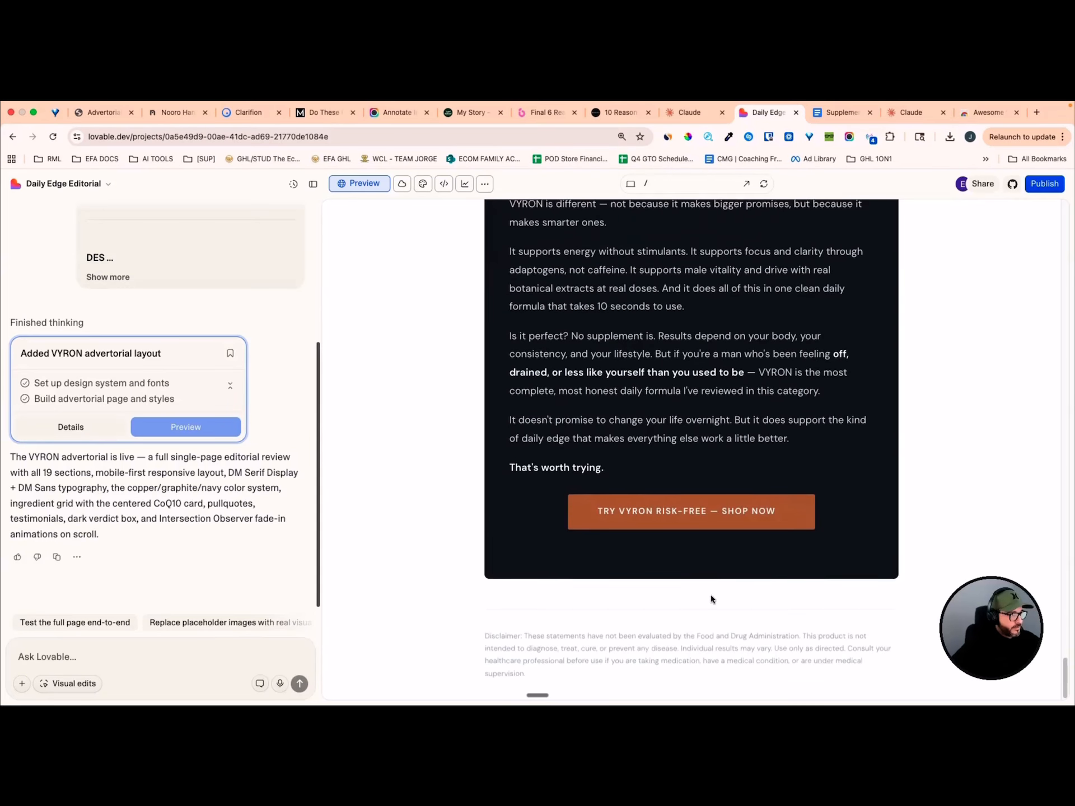
scroll(715, 478, "up", 20)
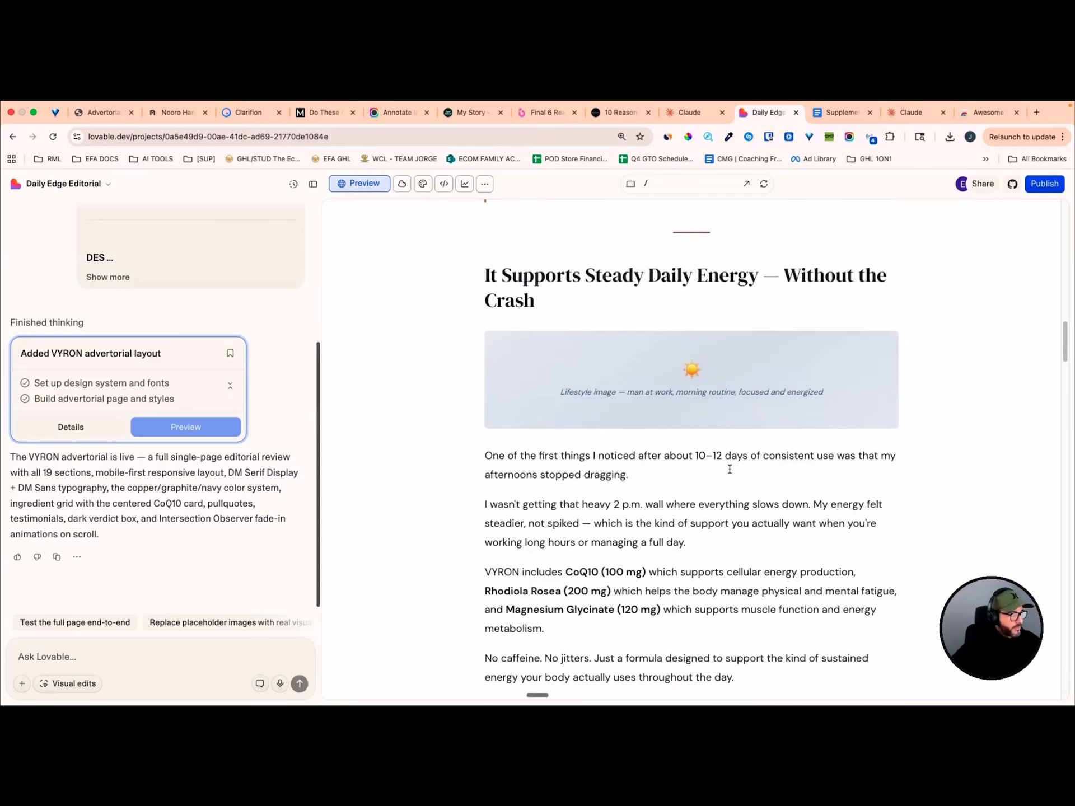
scroll(729, 469, "up", 20)
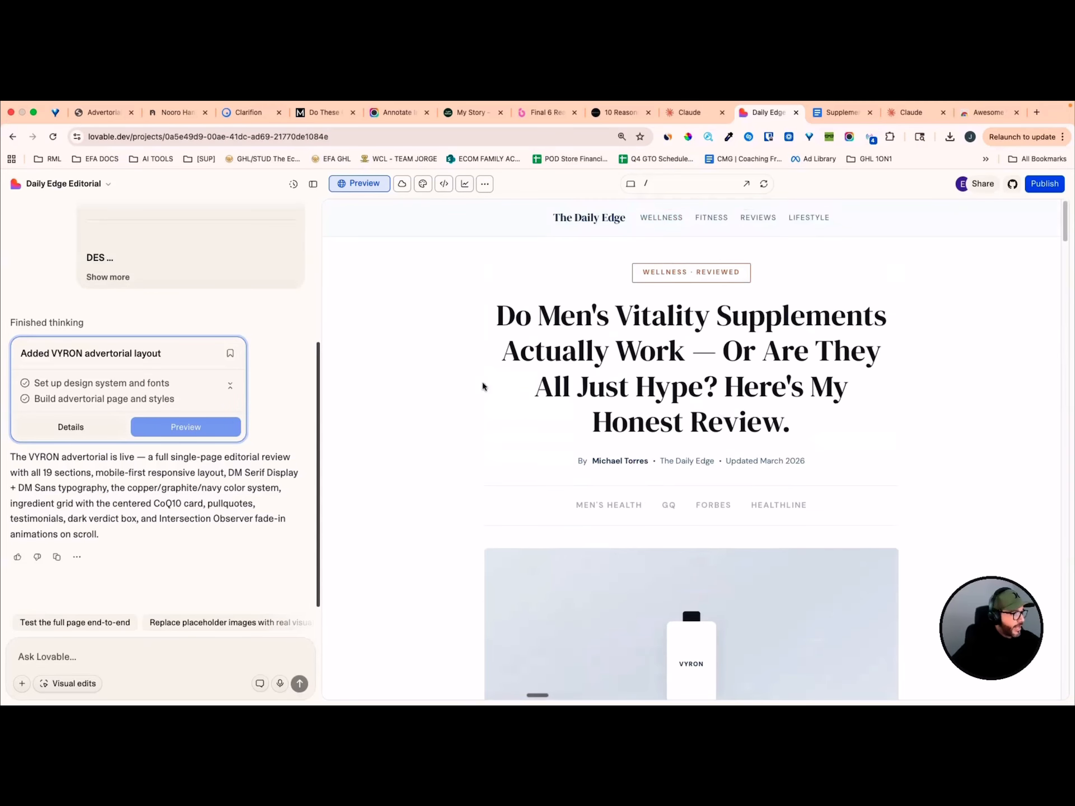
Review the preview's opening part again, from the headline and hero placeholder to the steady daily energy section
scroll(483, 386, "down", 3)
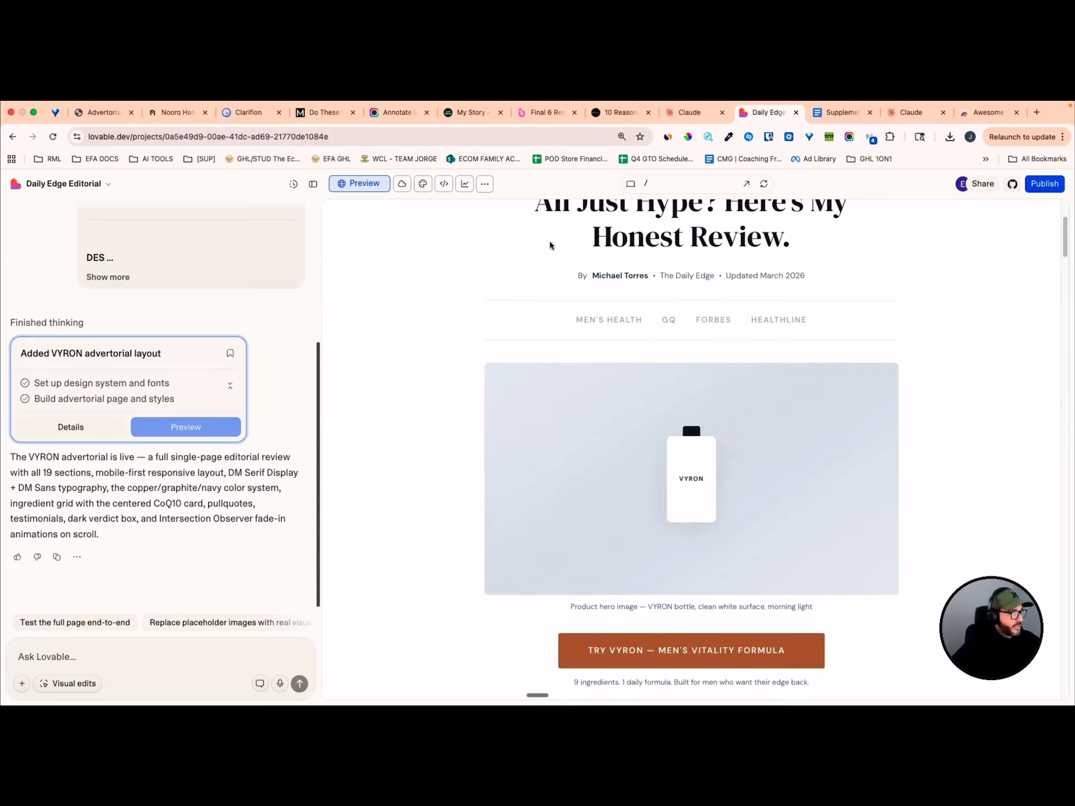
scroll(619, 323, "up", 3)
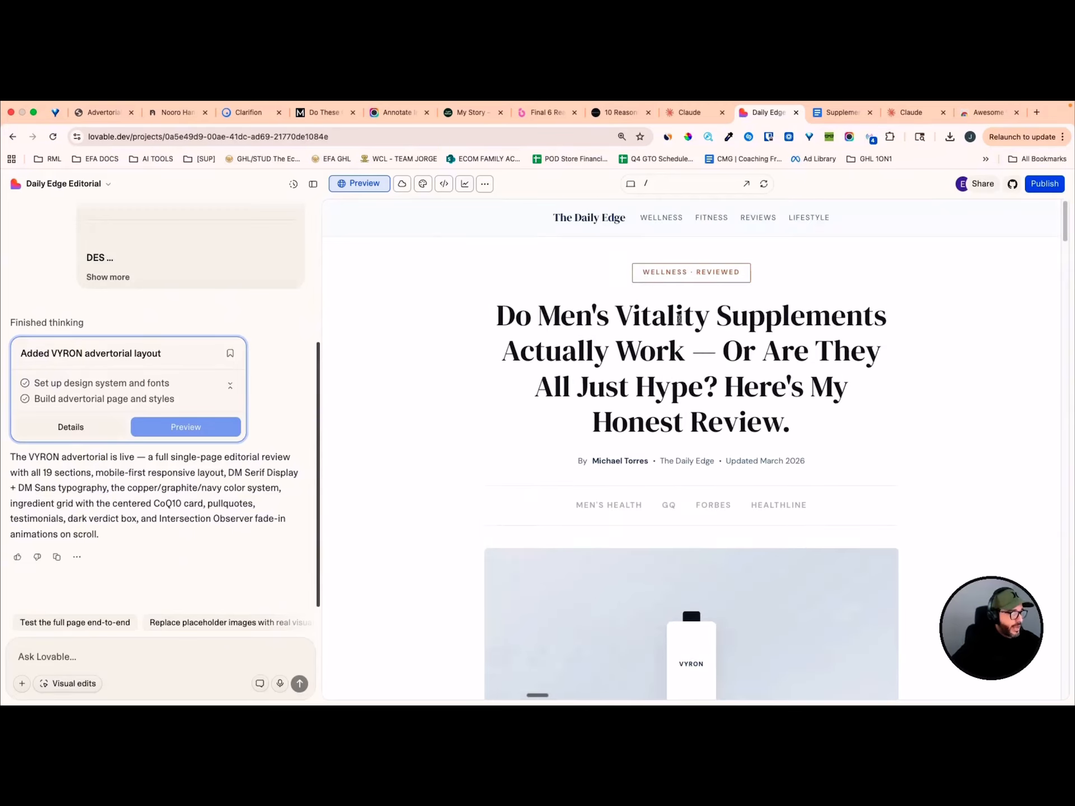
scroll(683, 319, "down", 6)
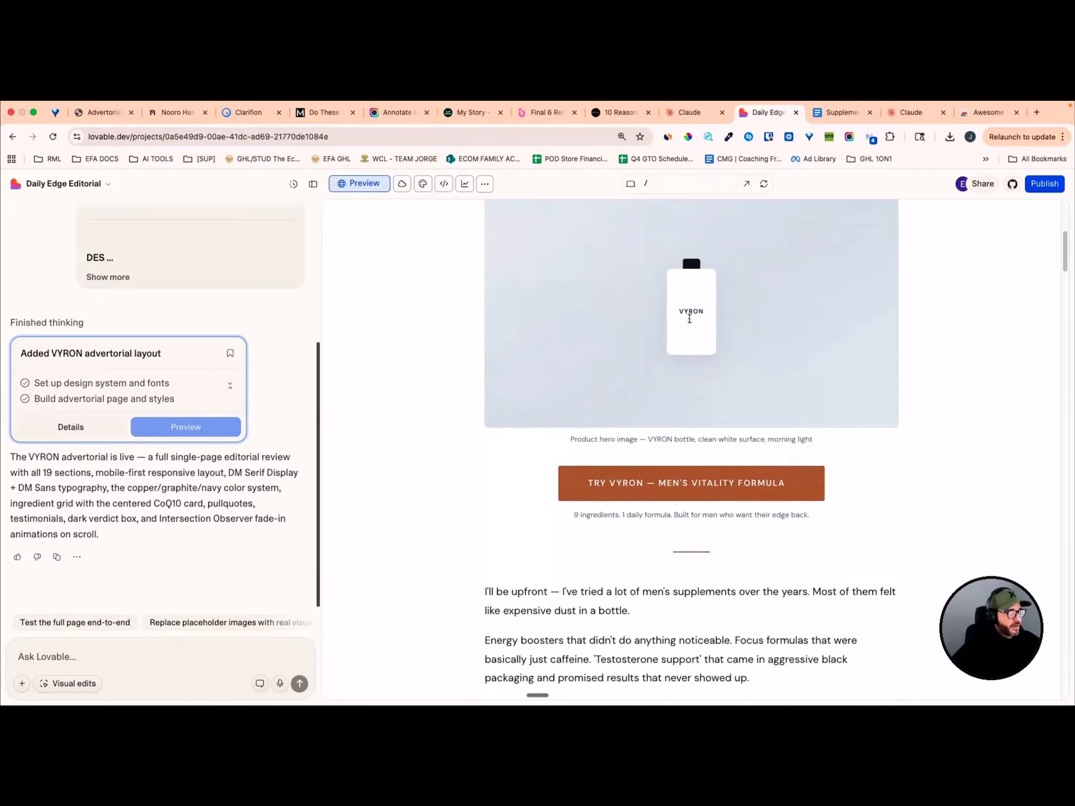
scroll(690, 319, "down", 12)
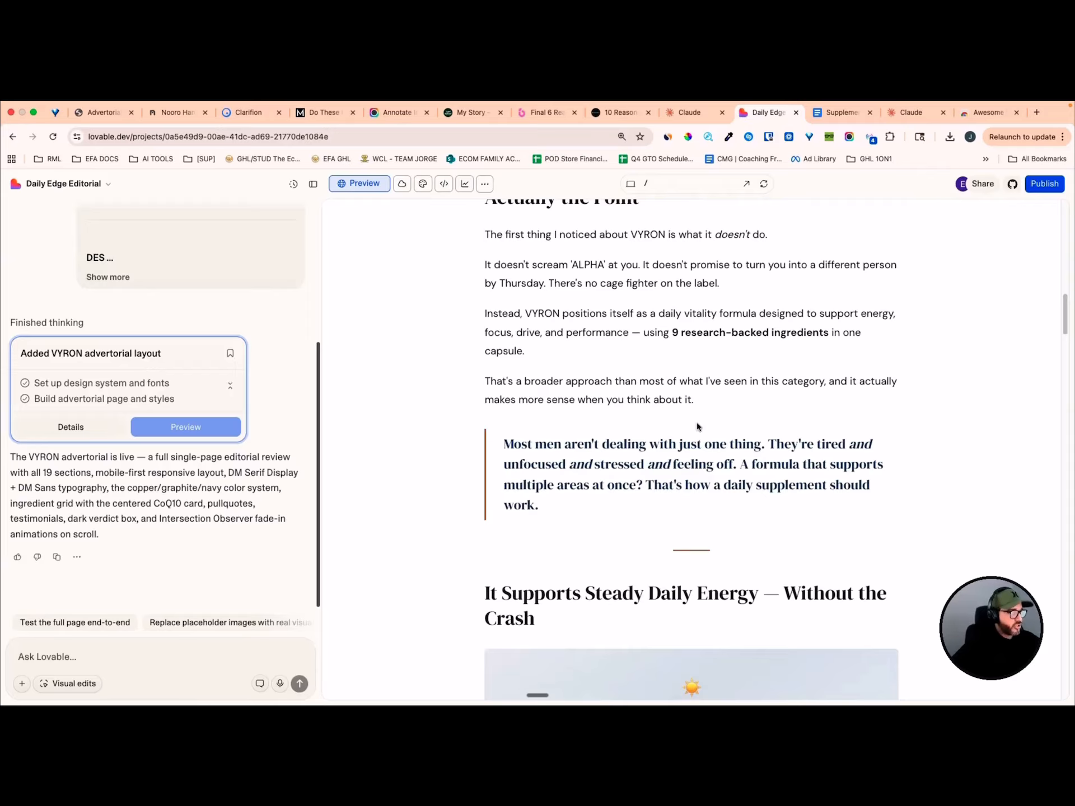
scroll(697, 427, "down", 4)
scroll(671, 409, "up", 20)
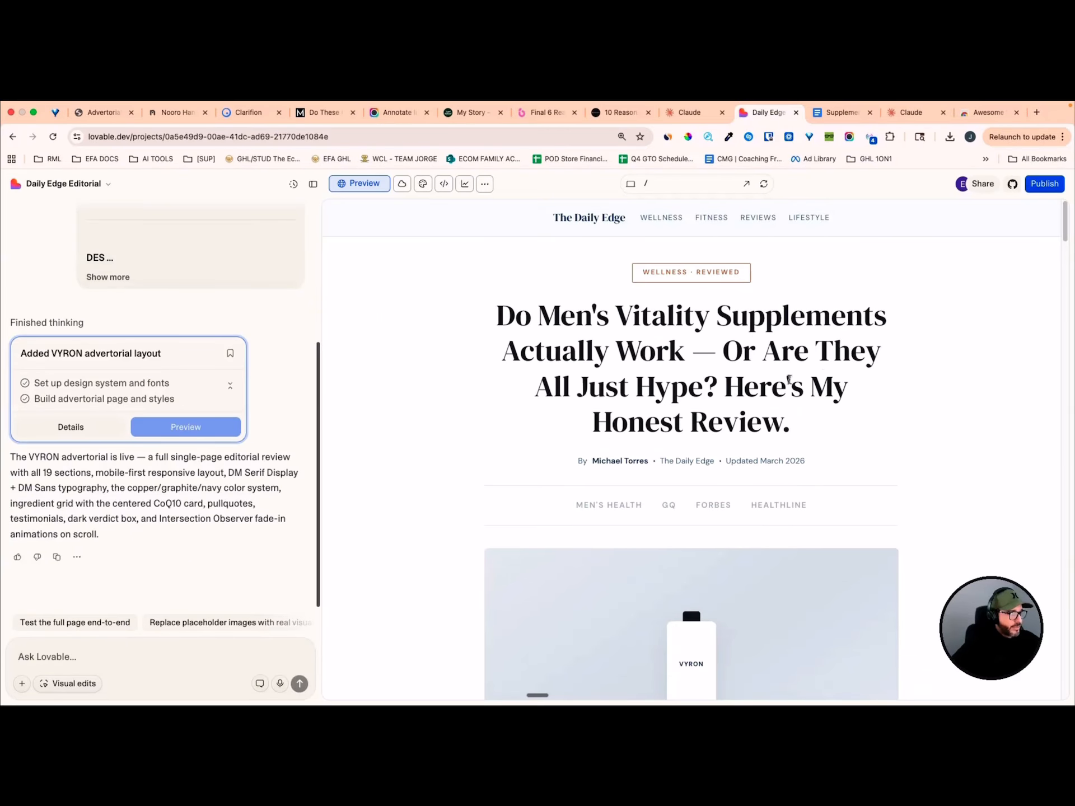
Examine the product hero image placeholder below the headline and read its caption describing the required image
scroll(707, 452, "down", 6)
scroll(738, 367, "up", 4)
scroll(686, 415, "down", 2)
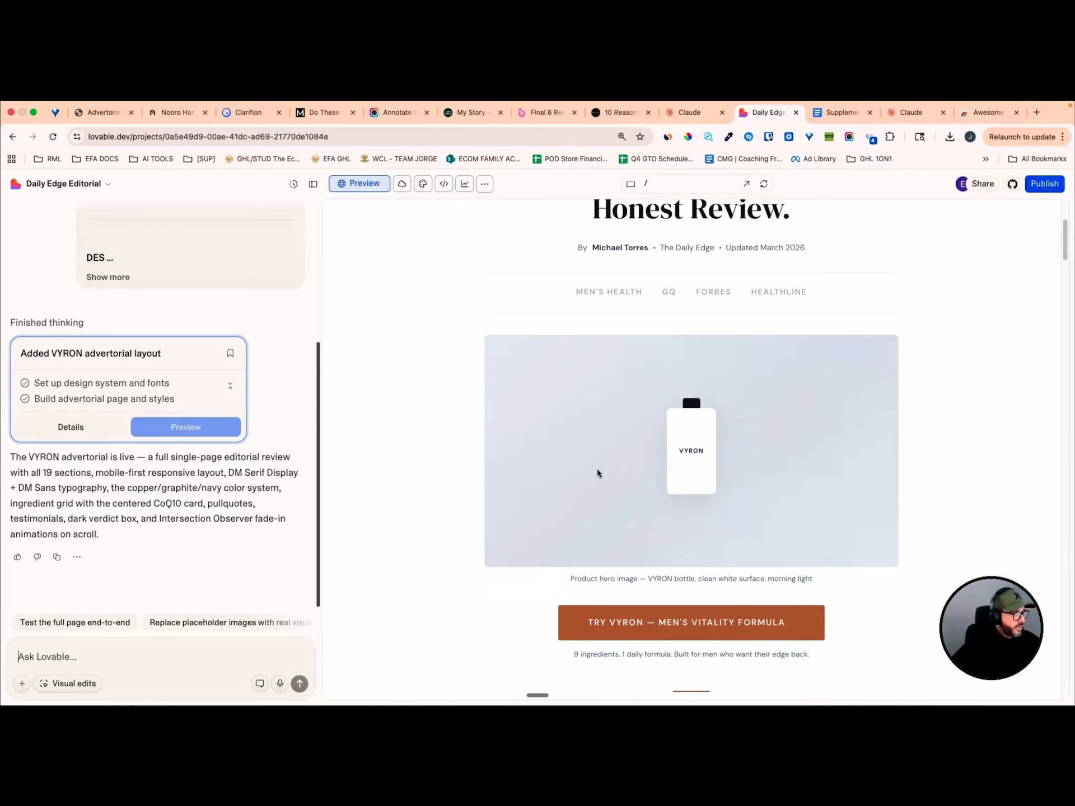
scroll(598, 471, "up", 5)
scroll(596, 473, "down", 6)
scroll(594, 476, "up", 2)
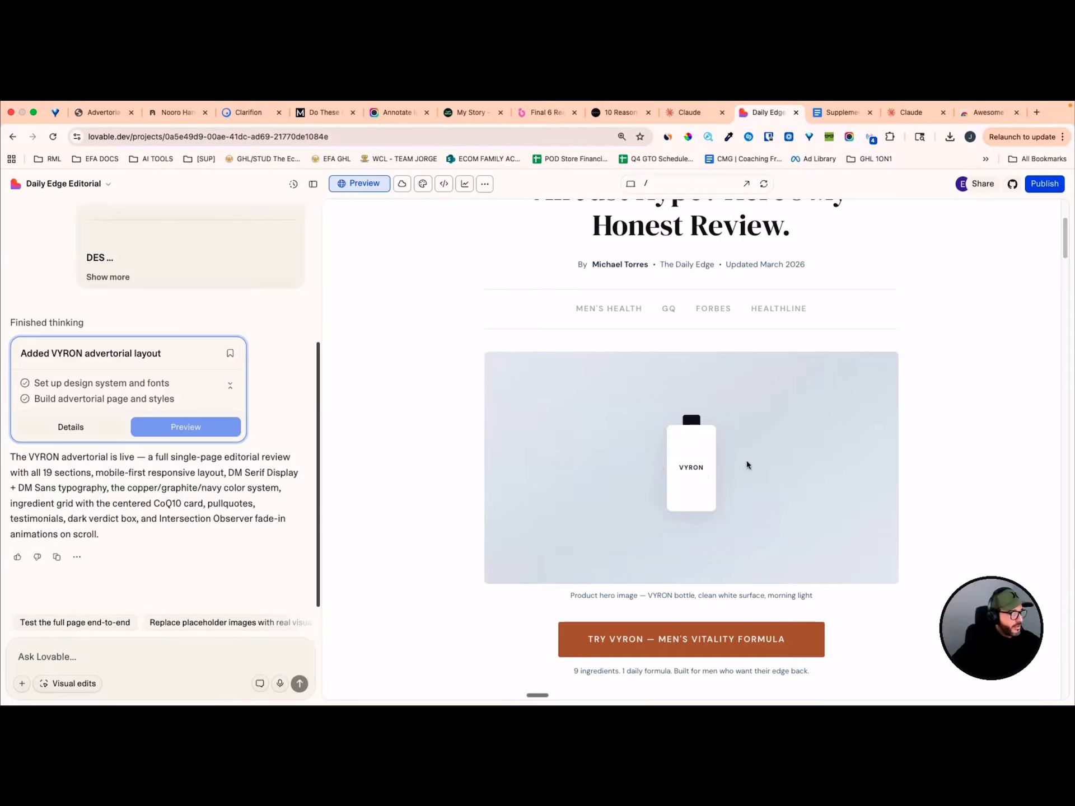
scroll(629, 559, "down", 2)
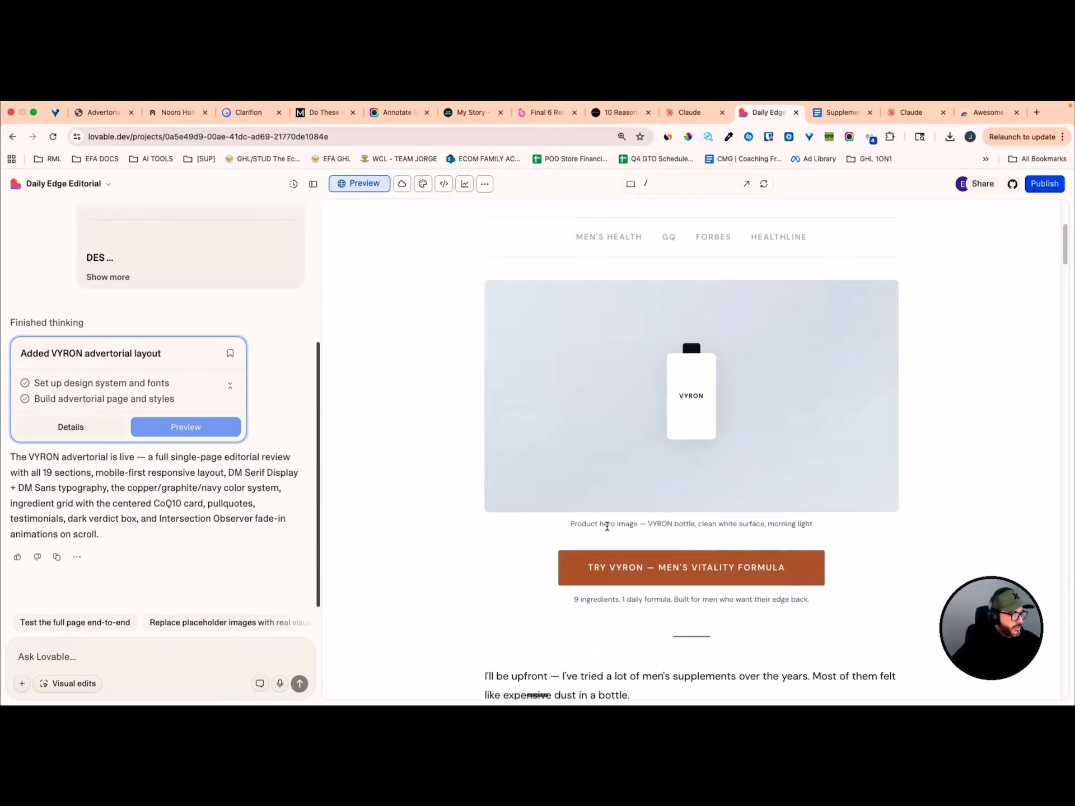
left_click_drag(597, 524, 627, 522)
left_click(760, 522)
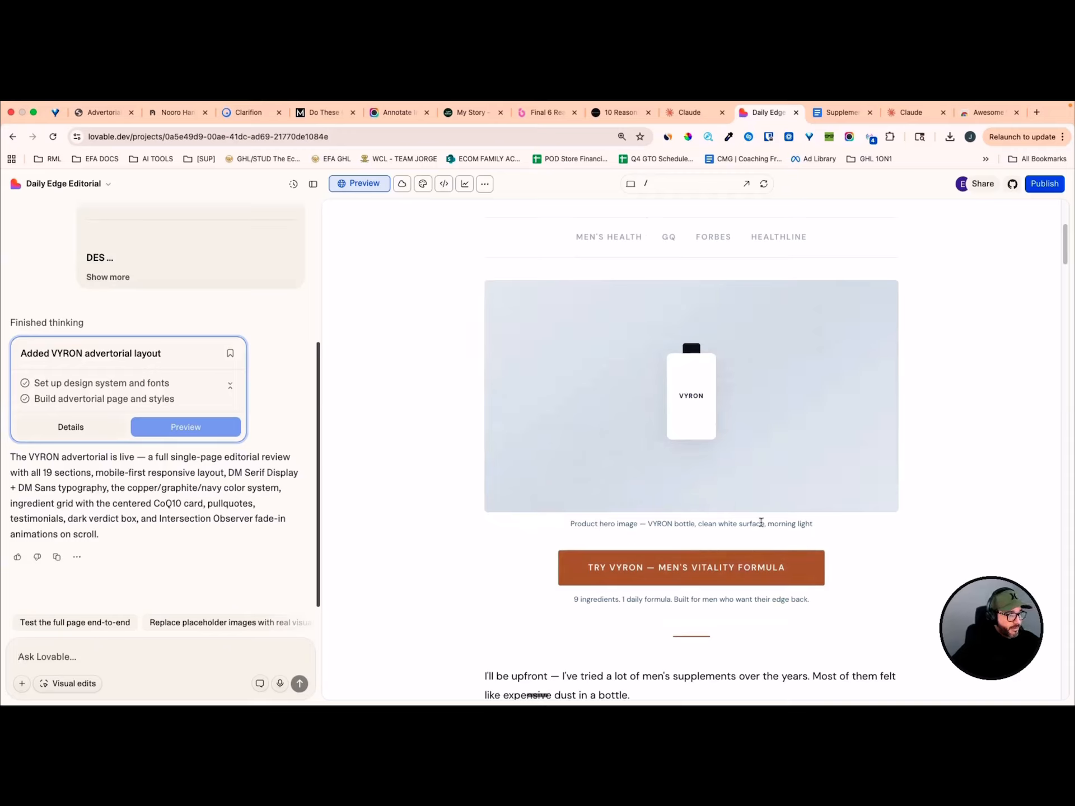
Turn on visual edits and select the product hero image placeholder block below the publication names
left_click_drag(828, 527, 576, 524)
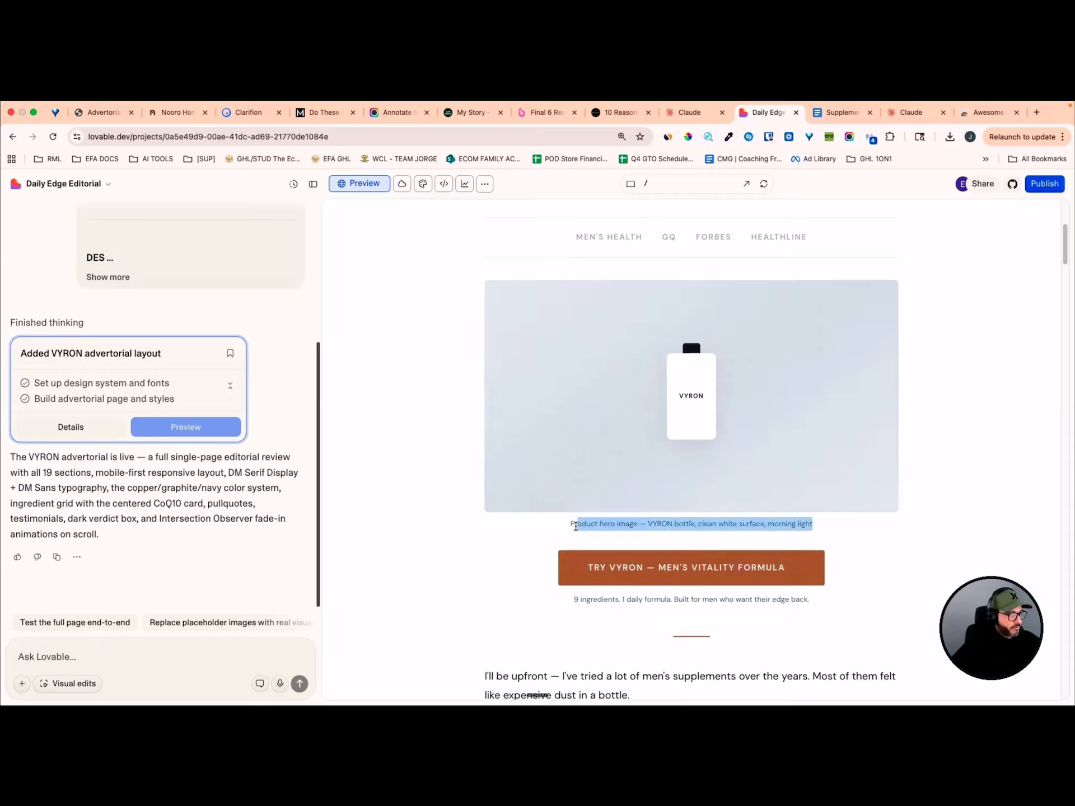
left_click(609, 525)
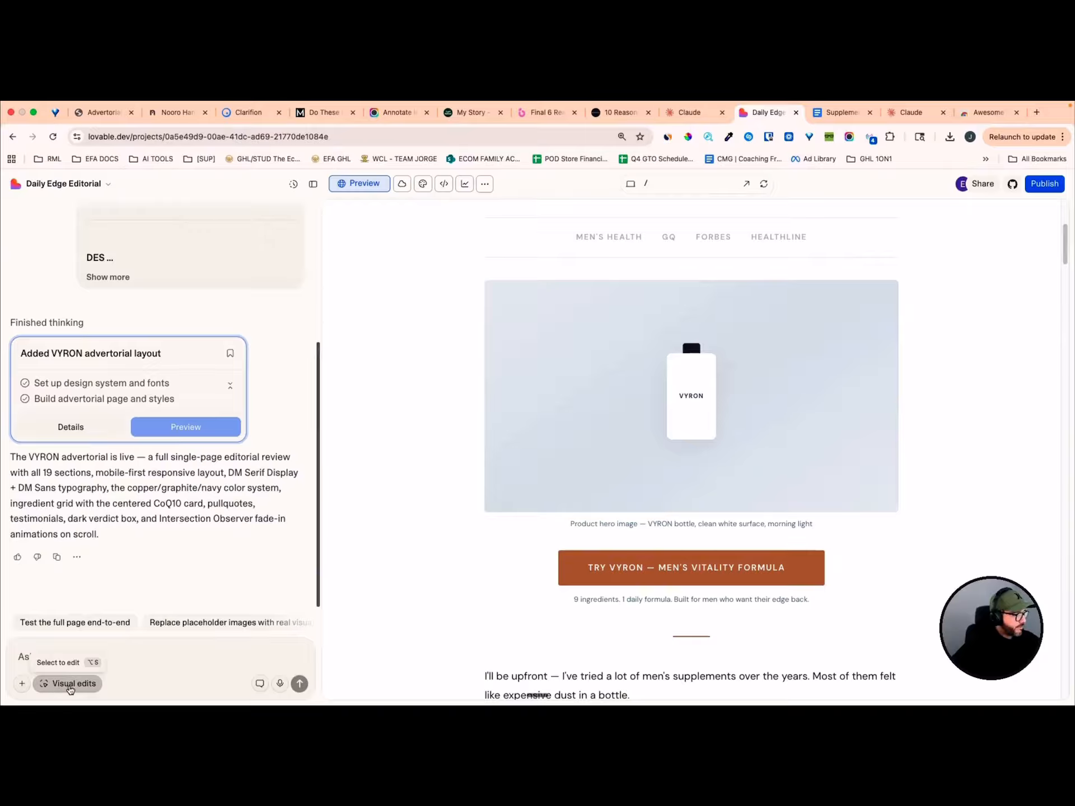
left_click(70, 685)
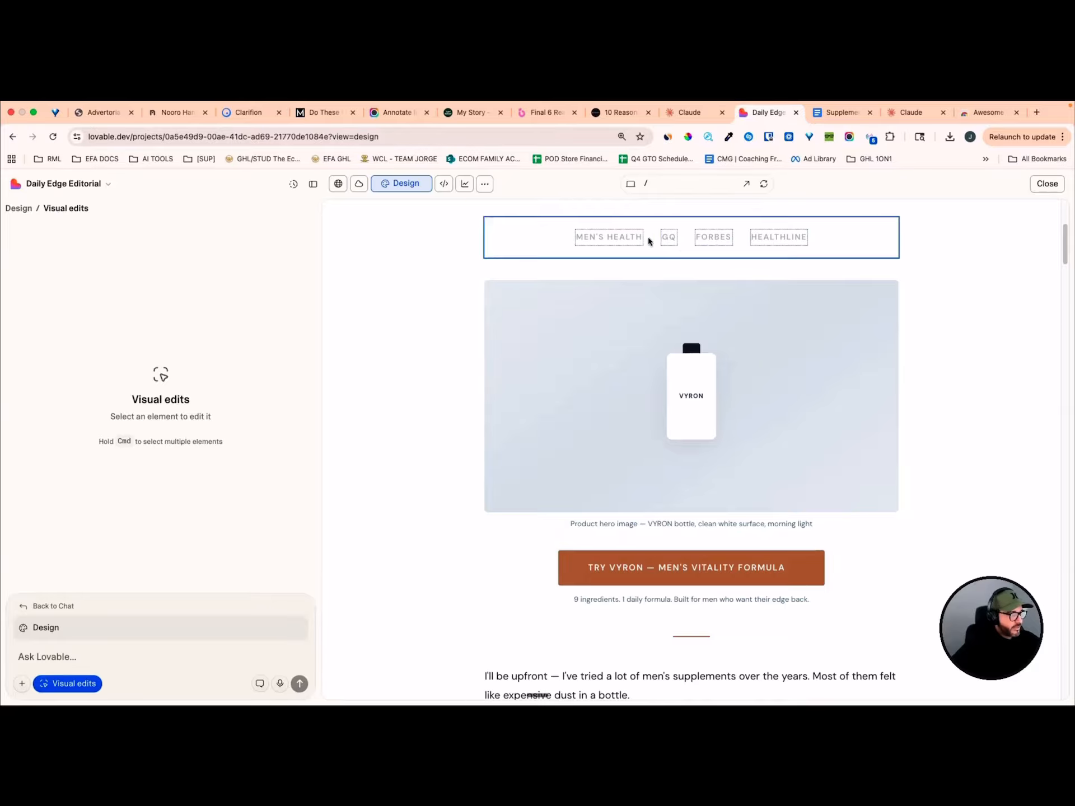
scroll(682, 472, "down", 3)
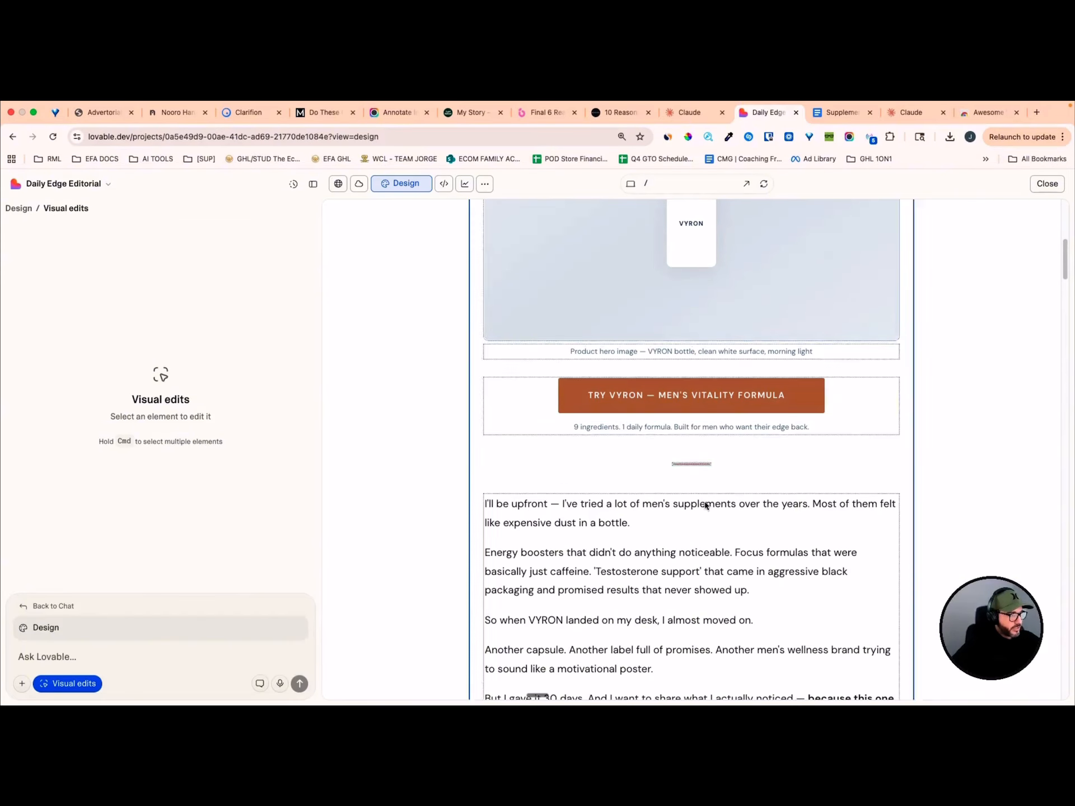
scroll(700, 507, "down", 4)
scroll(643, 557, "down", 5)
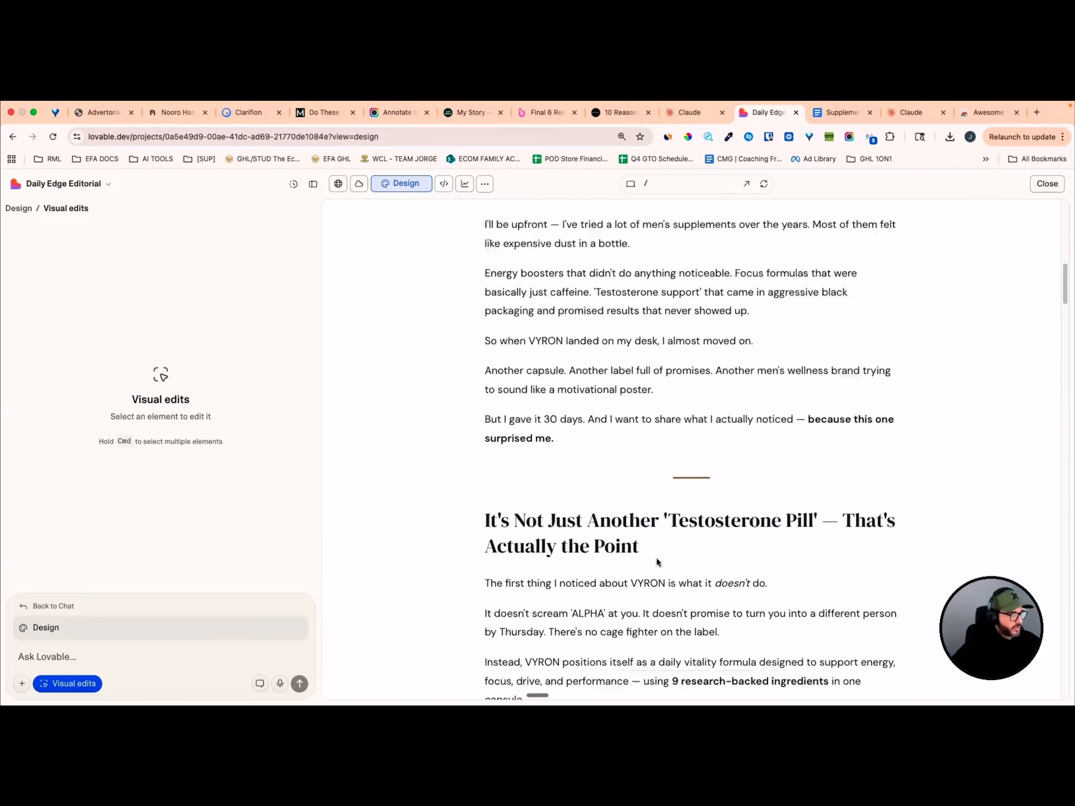
scroll(618, 526, "up", 12)
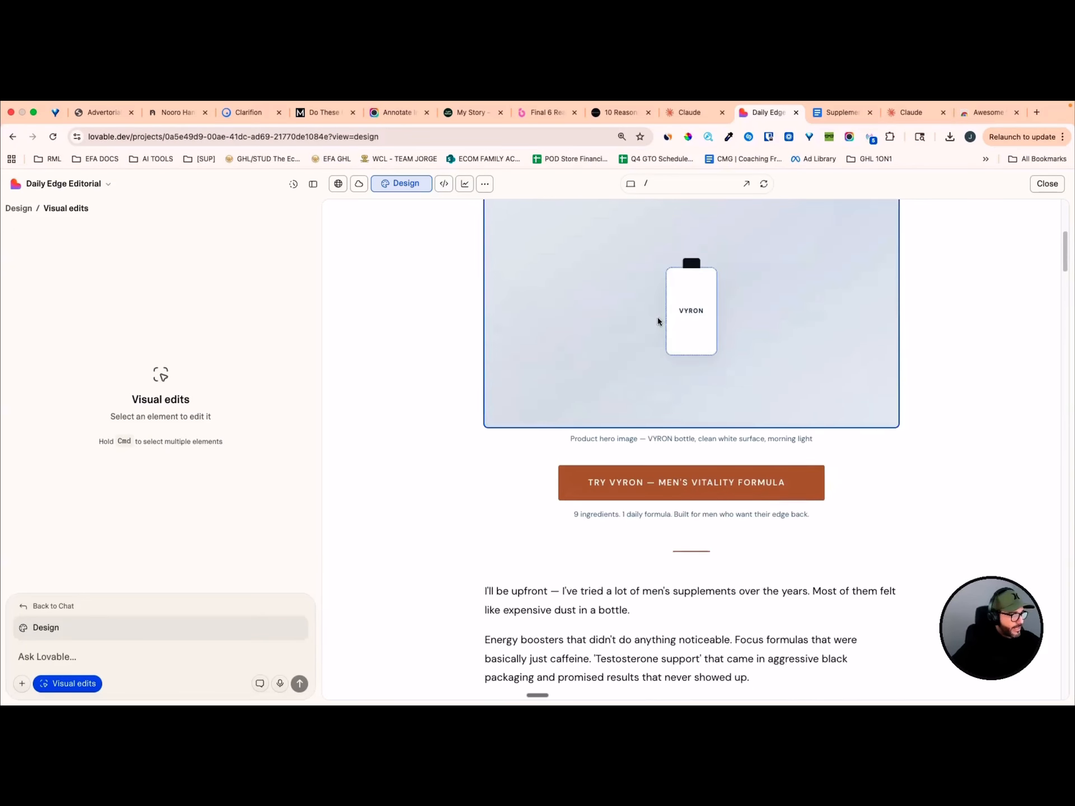
left_click(521, 439)
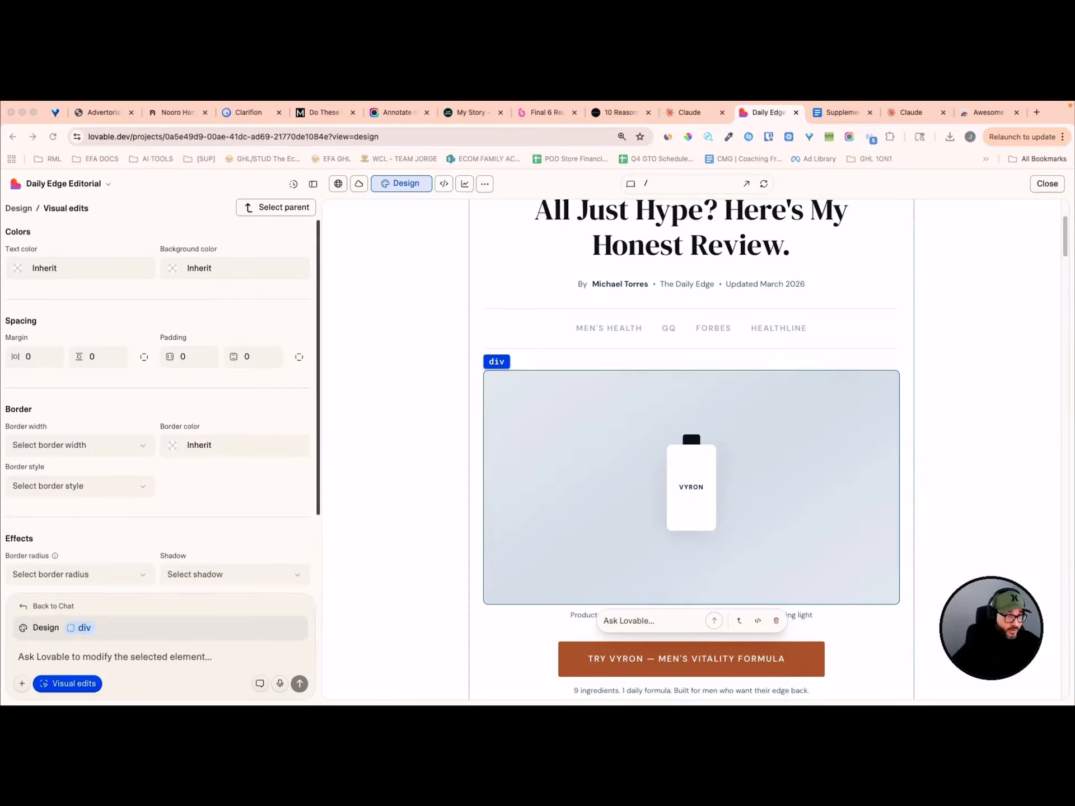
Check the hero caption element, reselect the hero placeholder block and attach the VYRON bottle image to its edit request
scroll(739, 607, "down", 2)
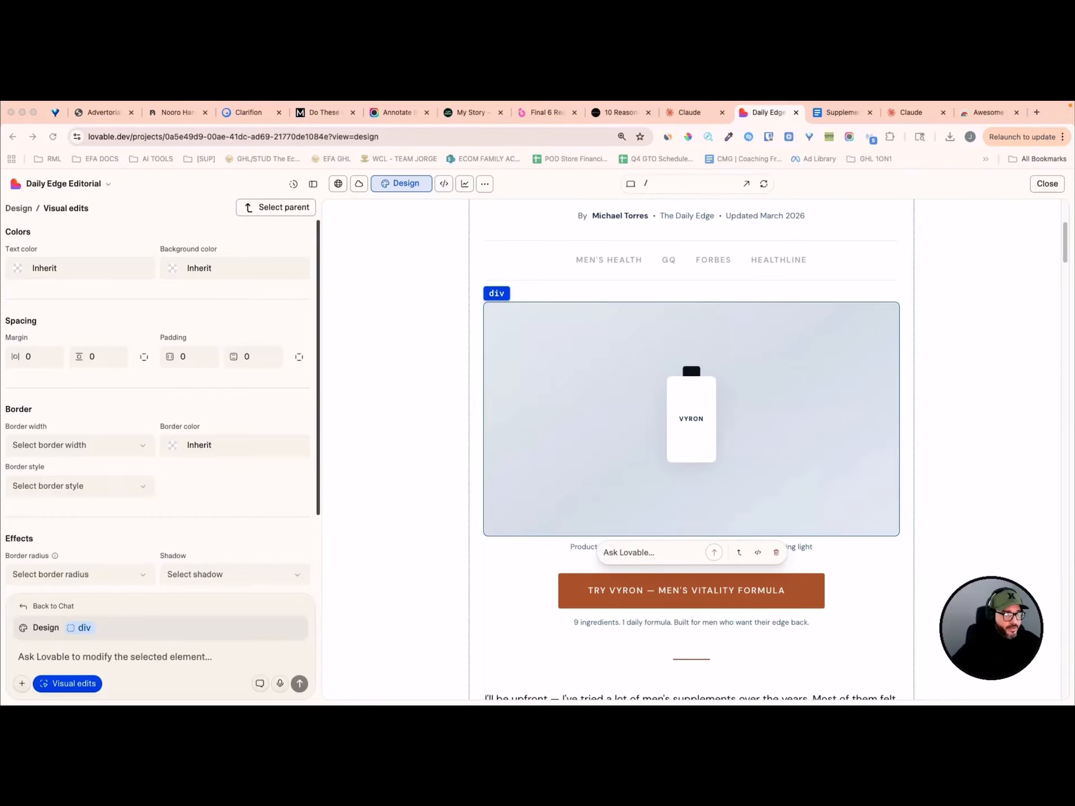
left_click(480, 562)
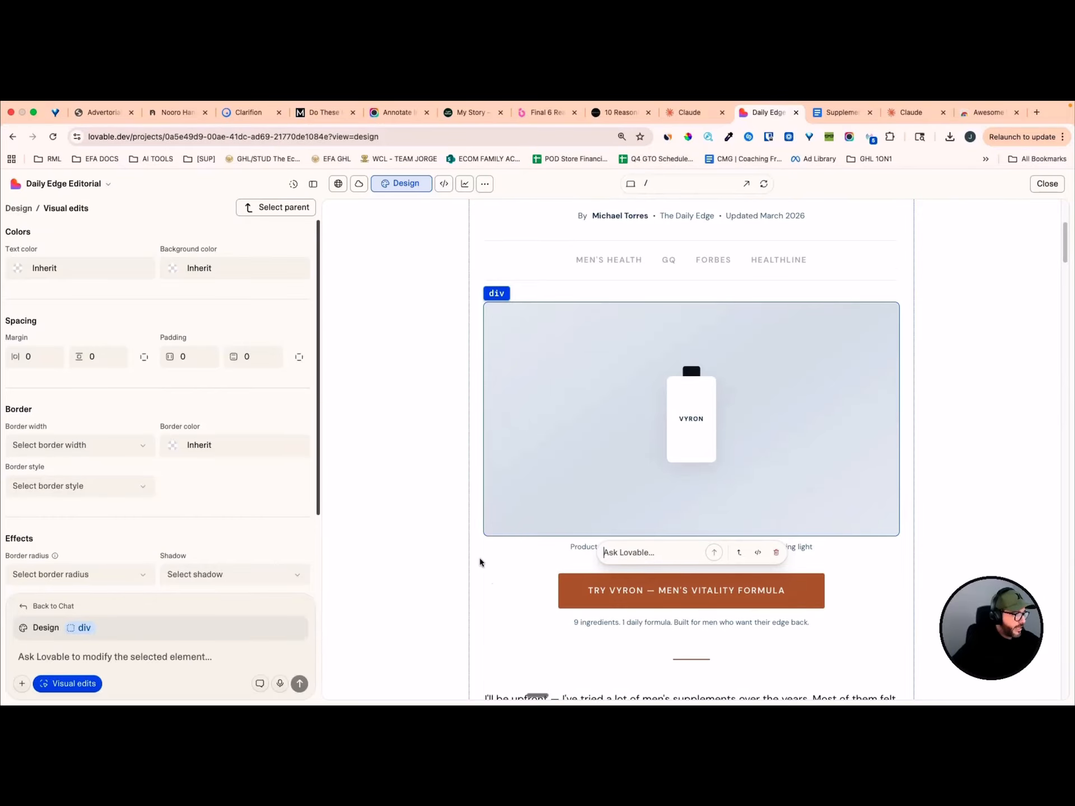
left_click(720, 548)
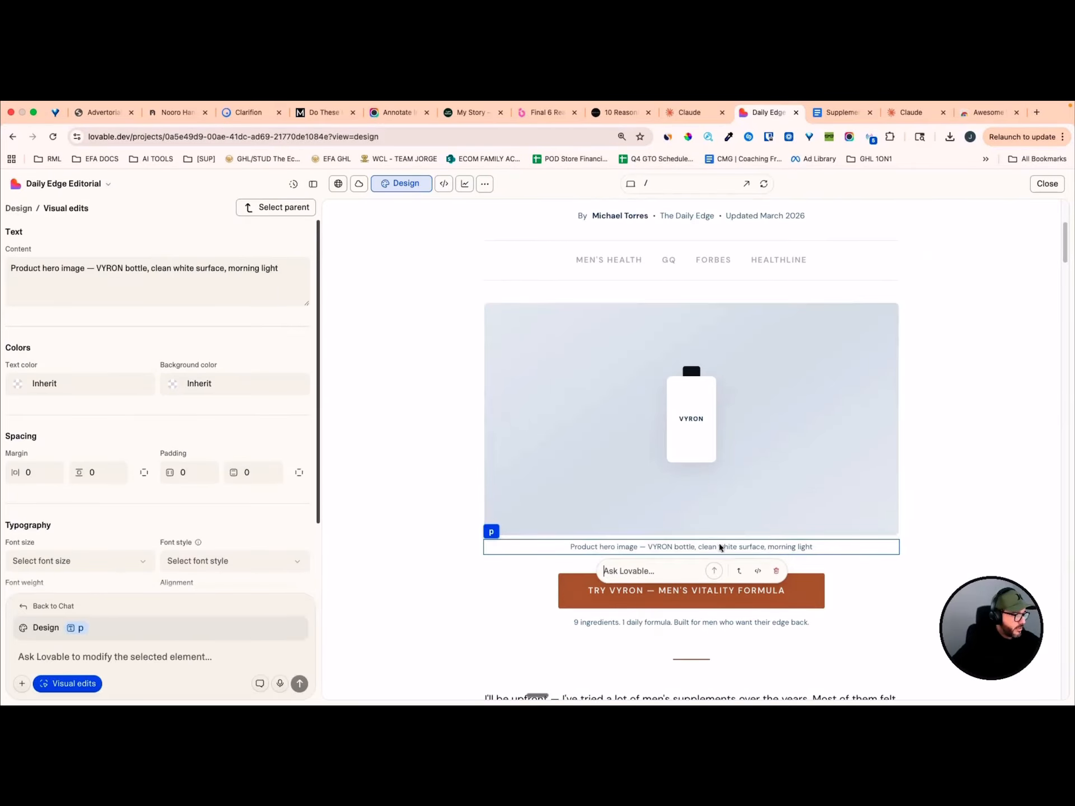
left_click(504, 318)
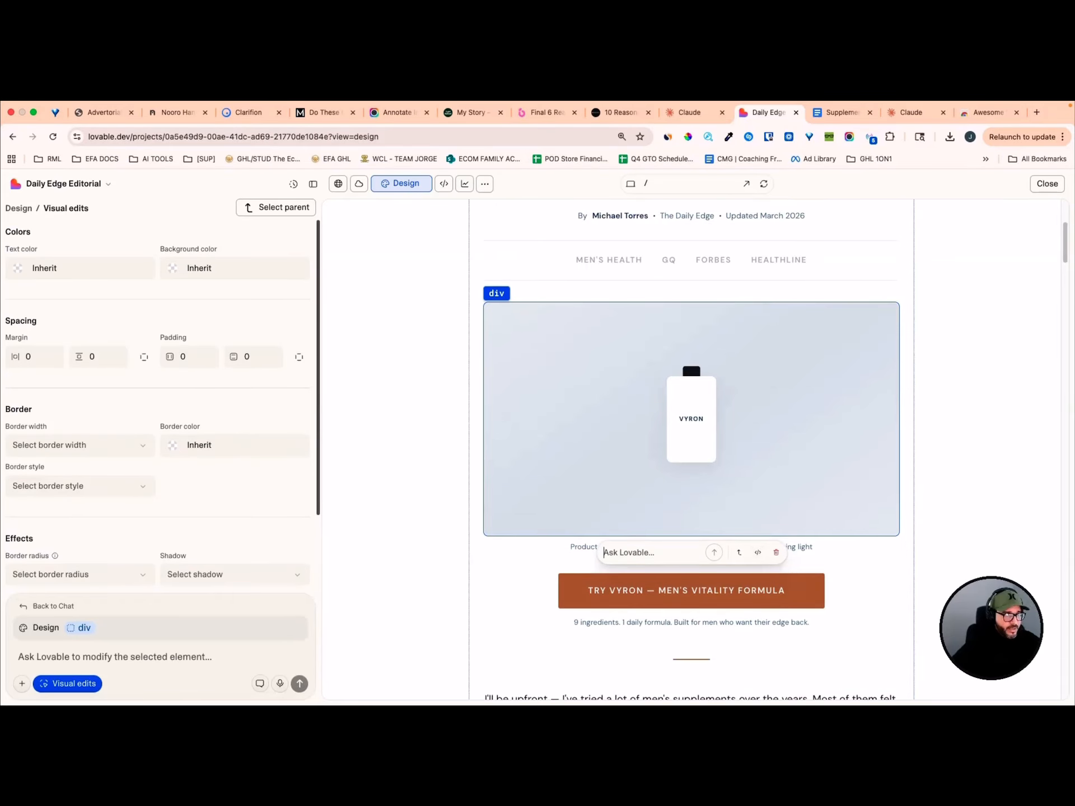
left_click_drag(403, 413, 72, 643)
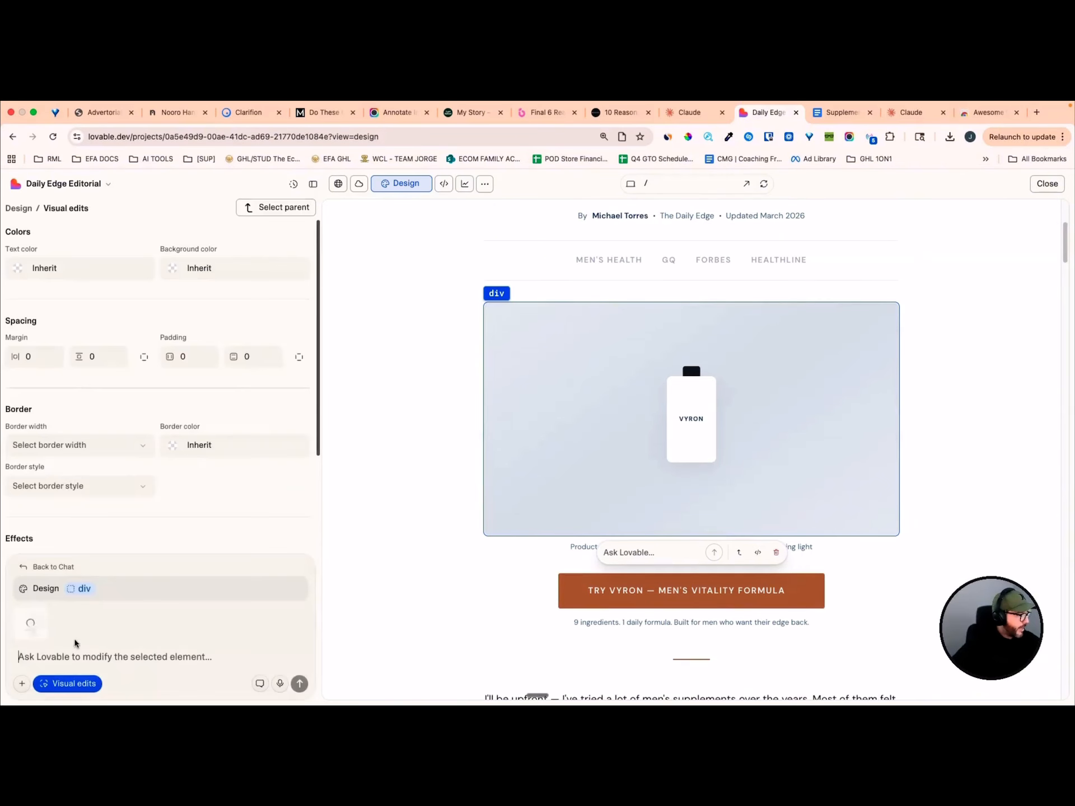
Ask Lovable to swap the selected hero block with the prompt "REPLACE THIS WITH MY IMAGE" and submit it
type("REPLACE T")
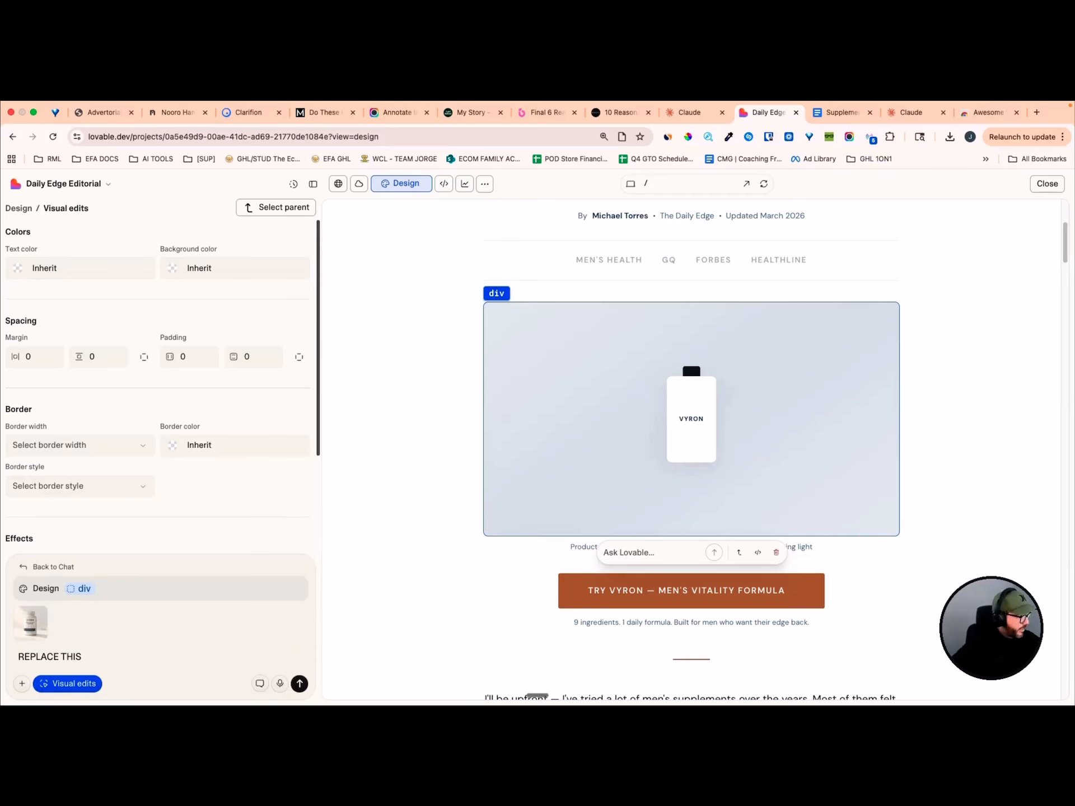
type("HIS")
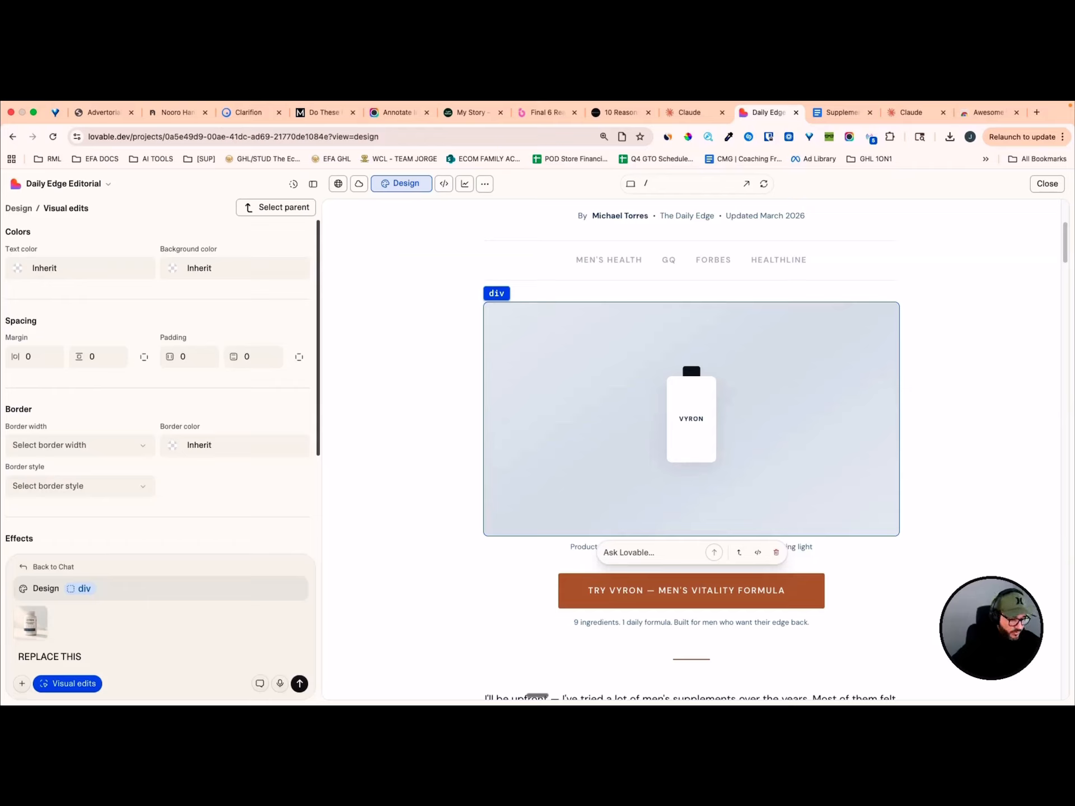
type(" WITH MY IMAGE")
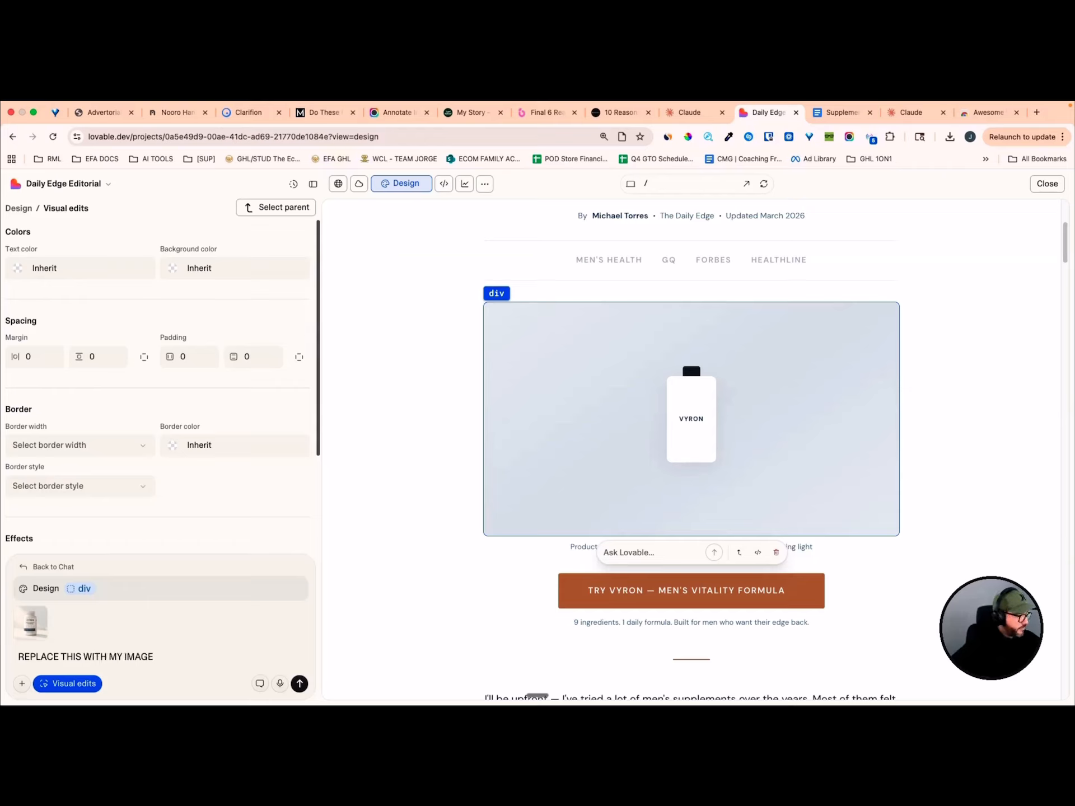
left_click(299, 684)
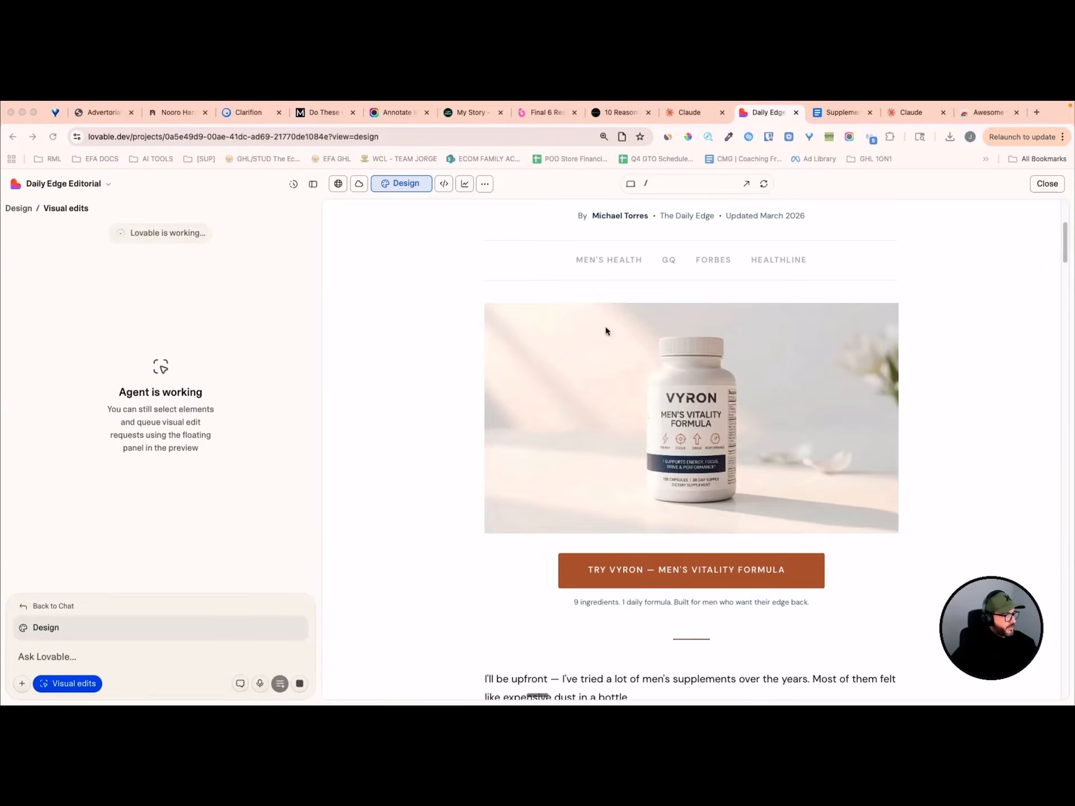
Examine the hero image in the page, then review the copy down to the lifestyle image placeholder in the steady daily energy section
scroll(655, 358, "up", 5)
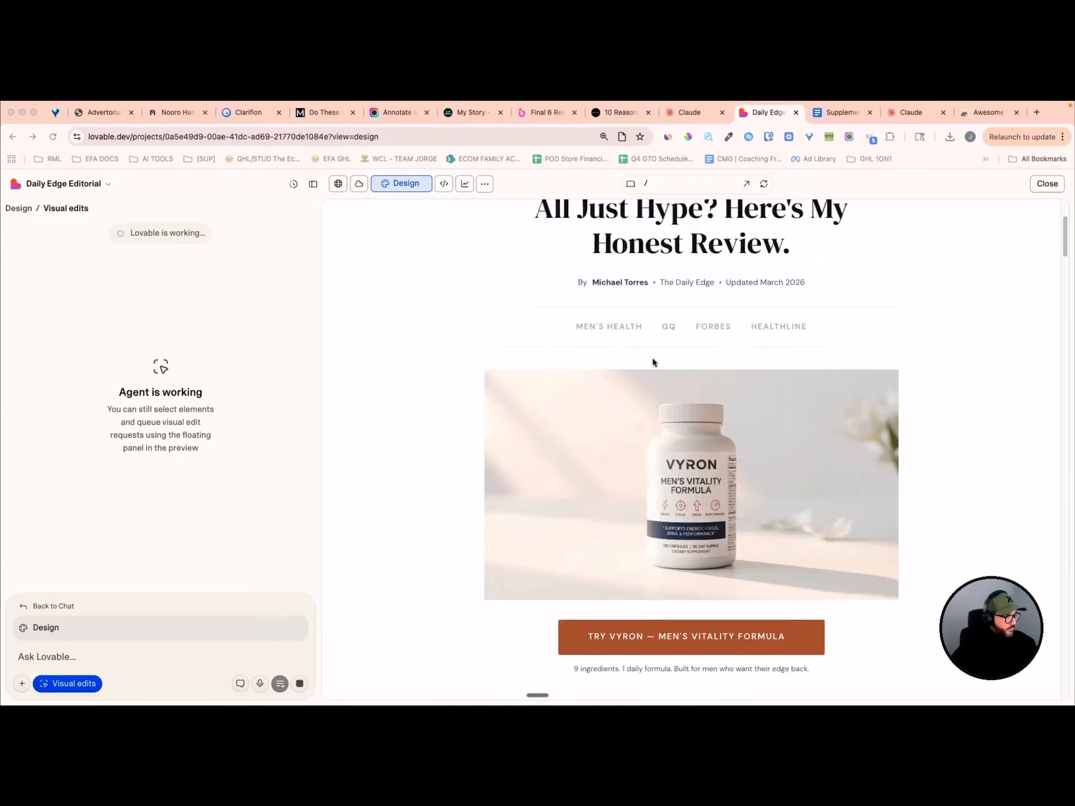
scroll(654, 361, "down", 3)
scroll(694, 359, "up", 2)
scroll(667, 398, "down", 2)
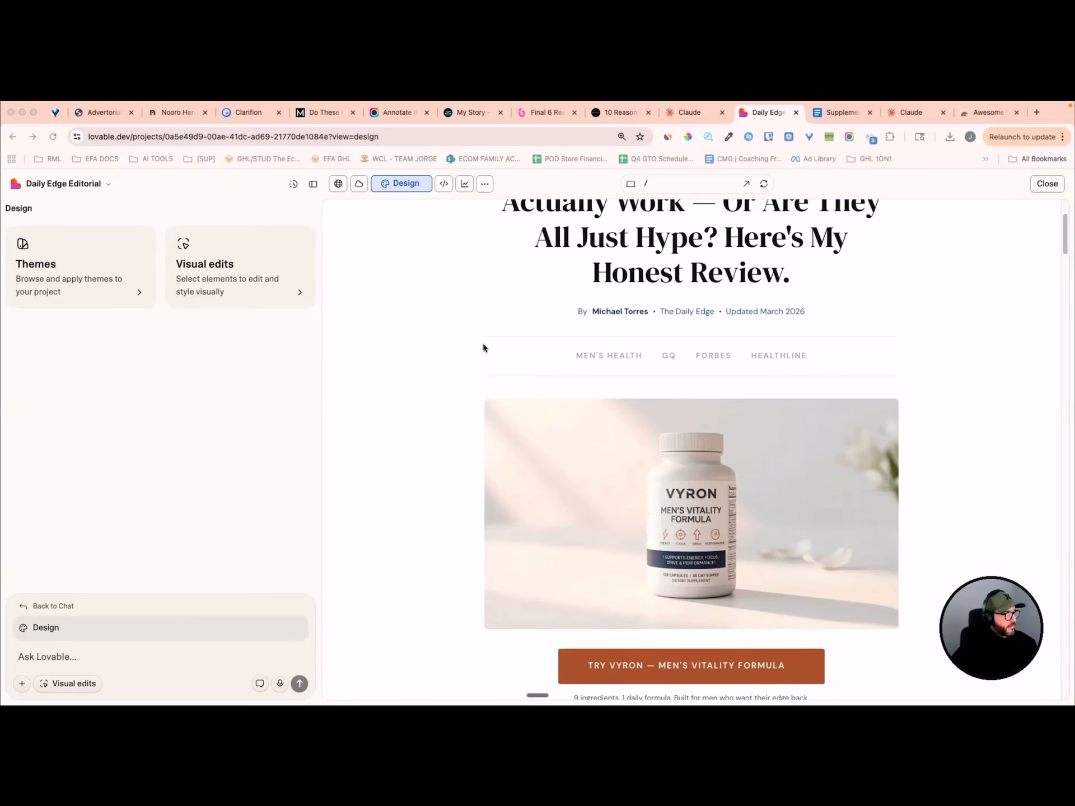
scroll(711, 424, "down", 1)
scroll(650, 358, "up", 1)
scroll(542, 376, "down", 5)
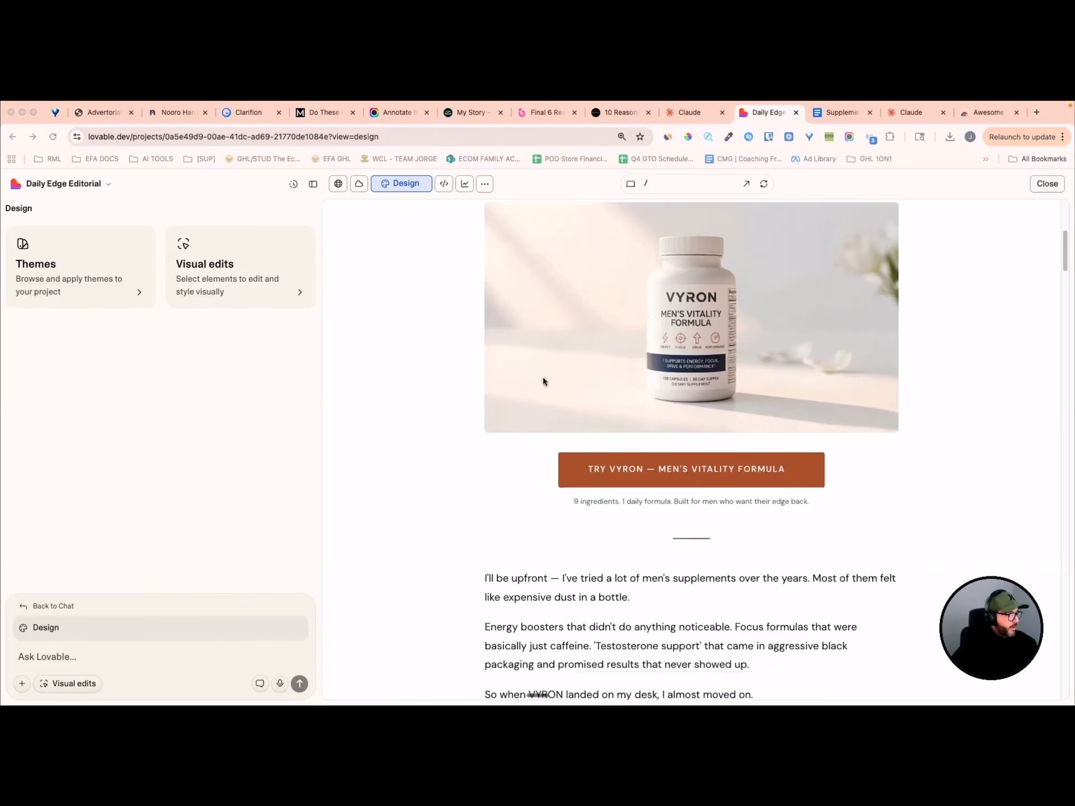
scroll(687, 439, "down", 15)
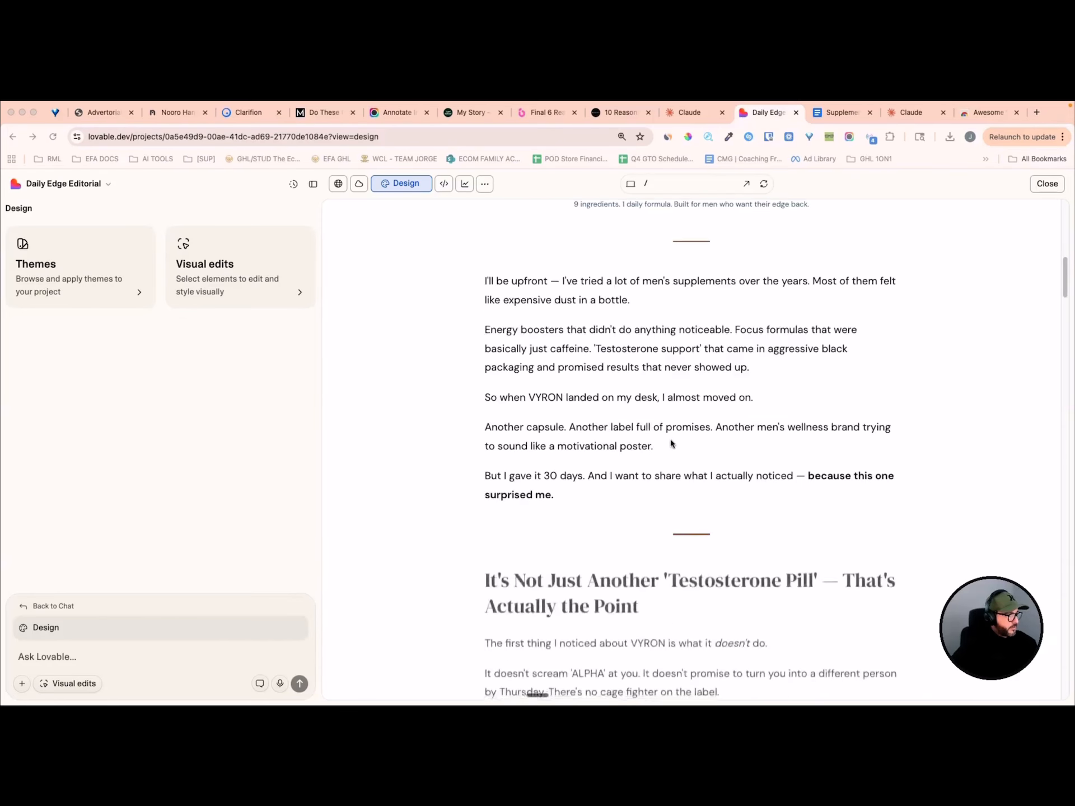
scroll(667, 440, "down", 5)
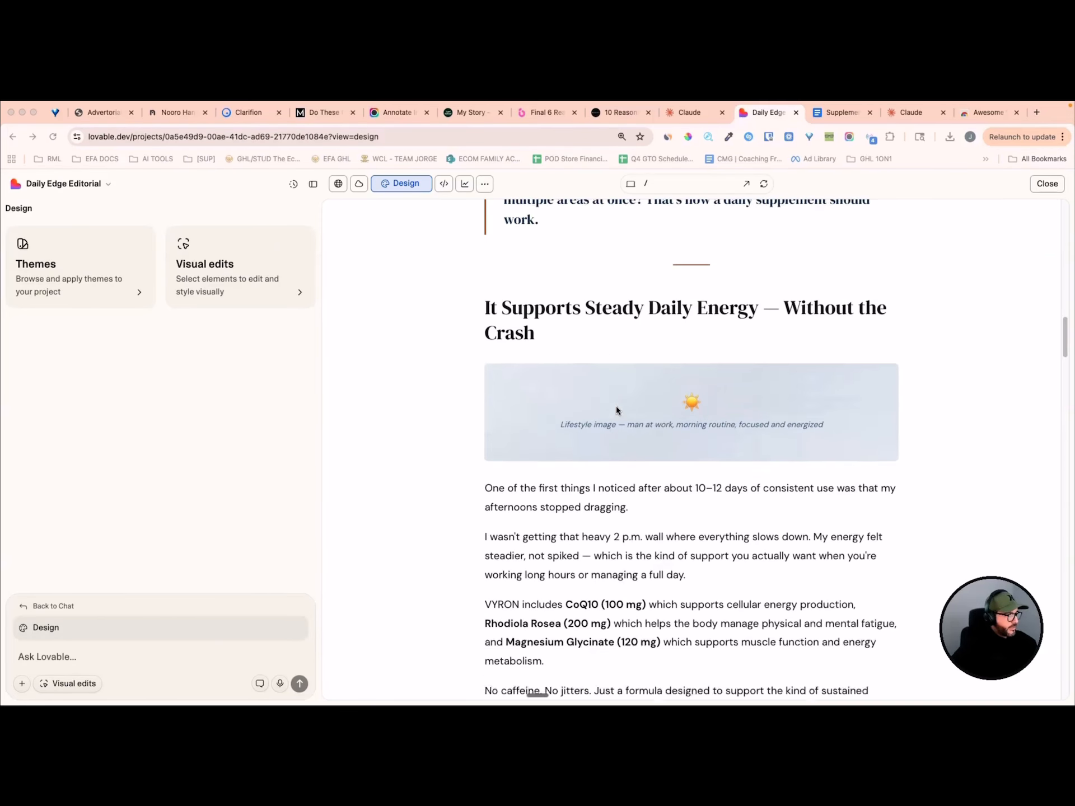
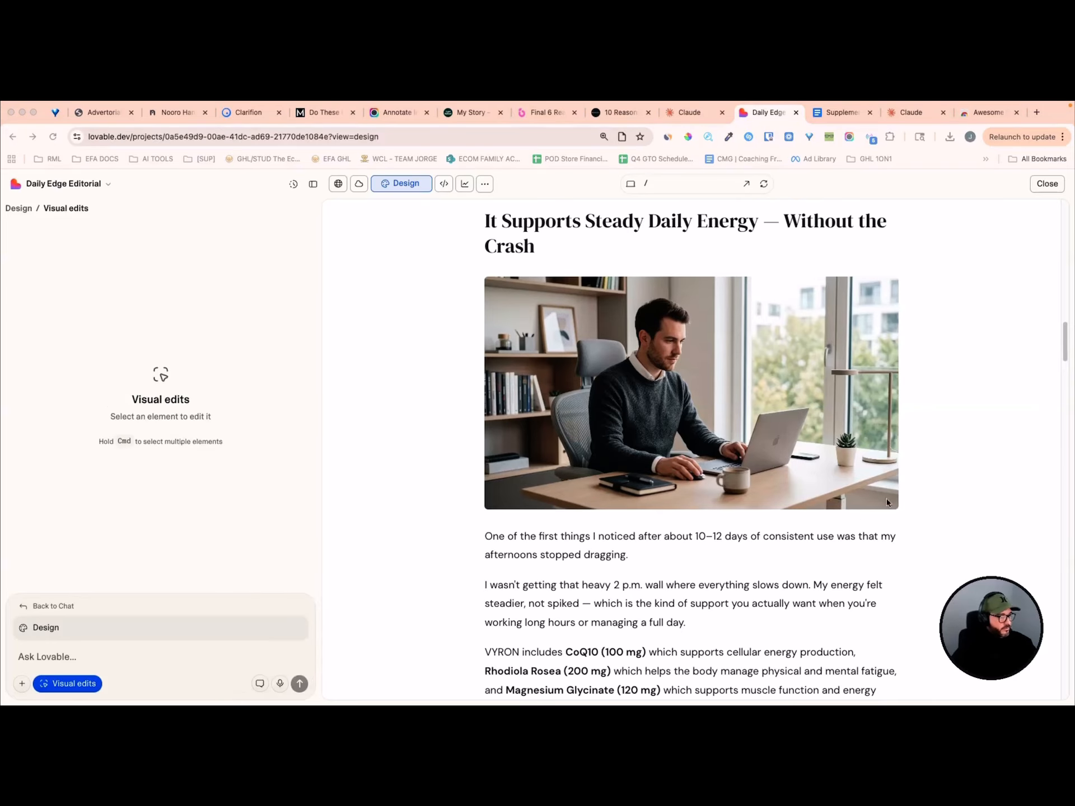
Review the man-at-desk image in the steady daily energy section and continue to the clean-desk placeholder in the focus support section
scroll(886, 502, "down", 7)
scroll(626, 408, "up", 5)
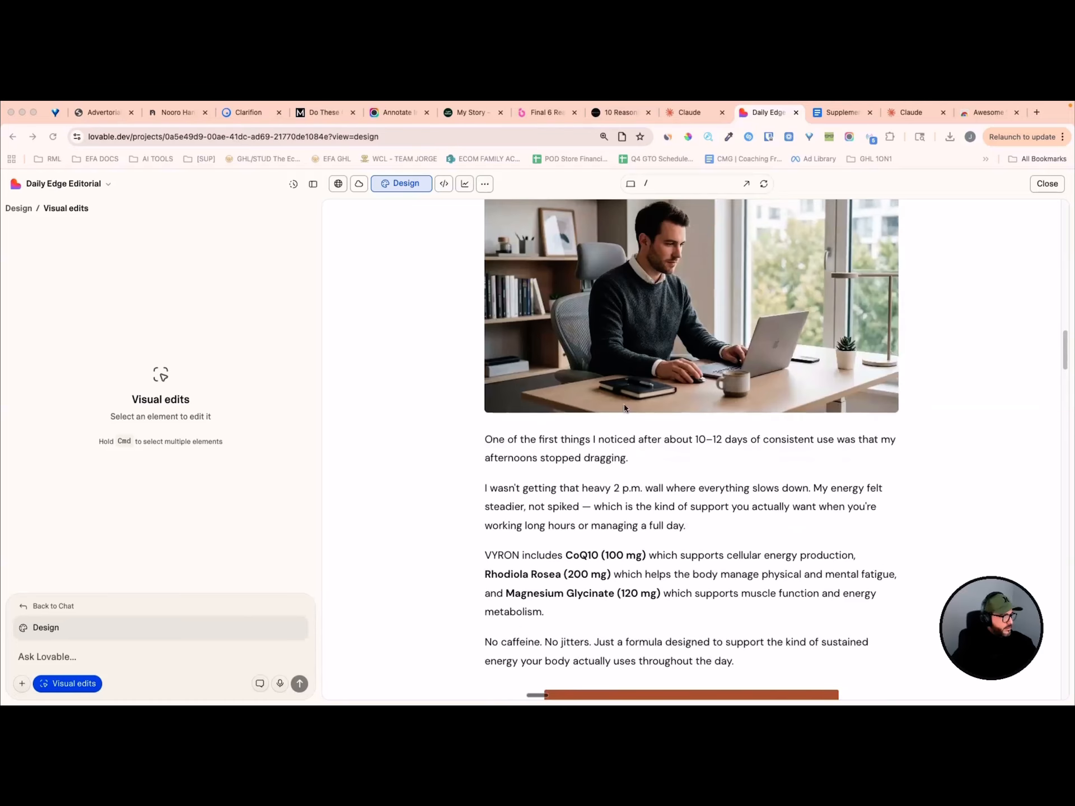
scroll(626, 408, "up", 3)
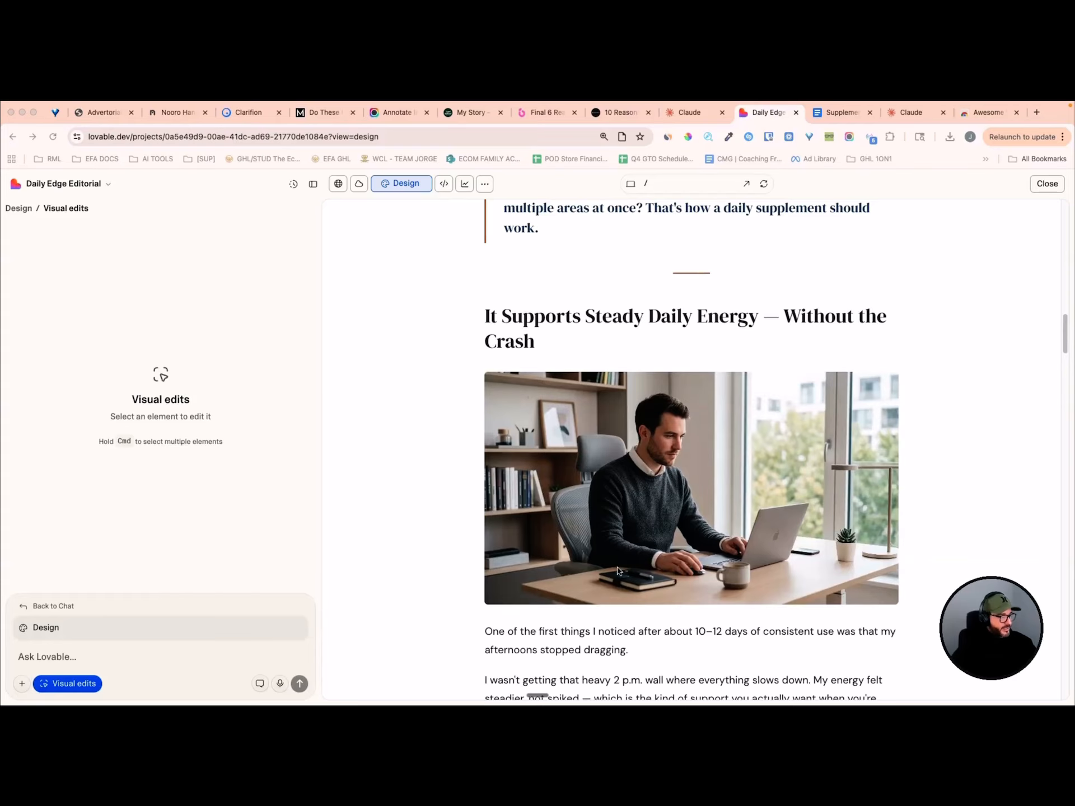
scroll(683, 495, "down", 10)
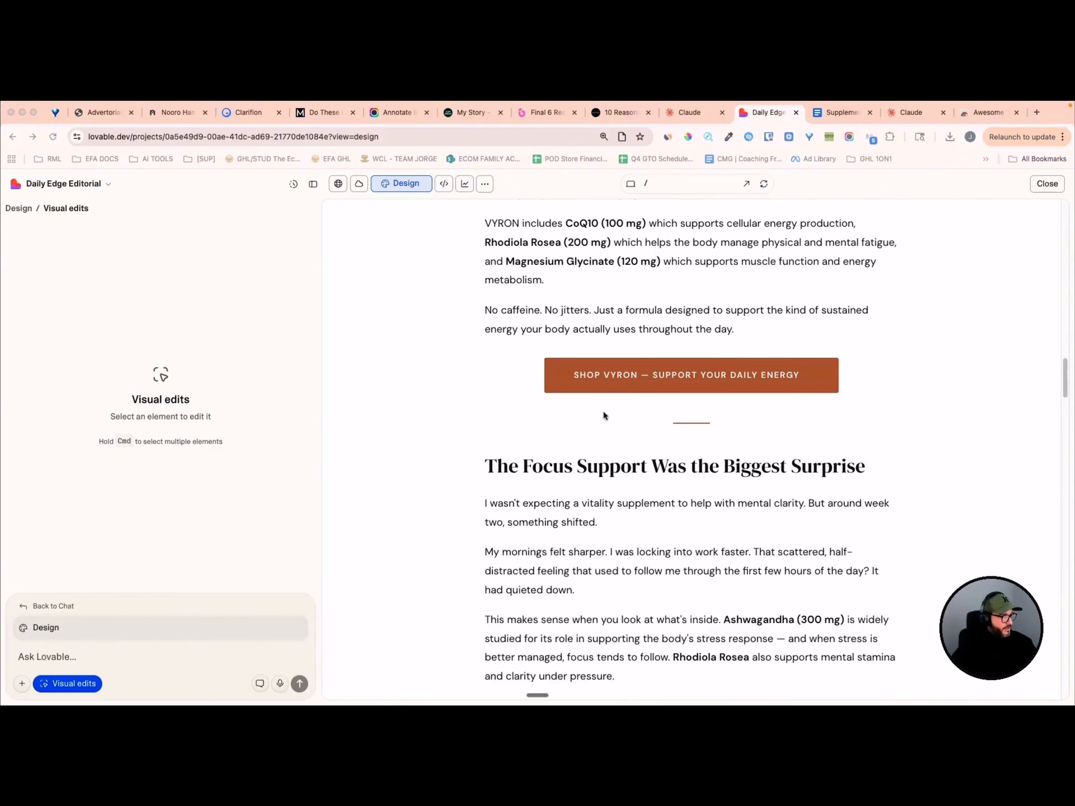
scroll(603, 433, "down", 5)
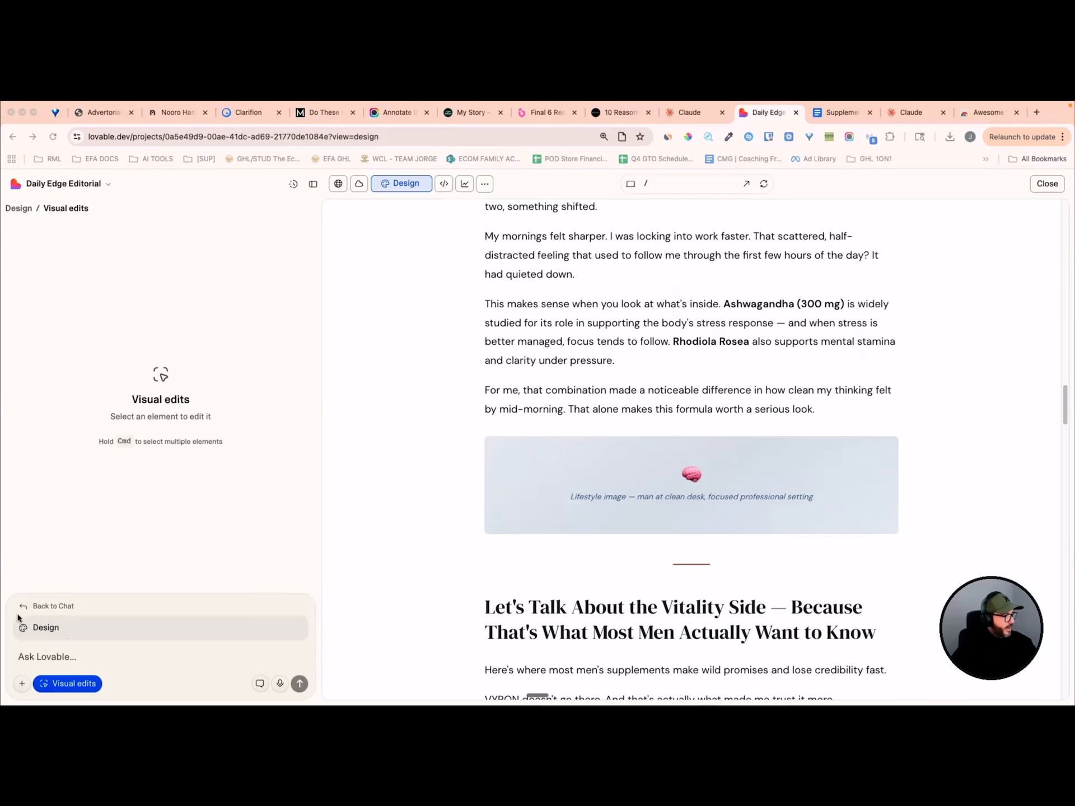
Return to the chat and copy the previous prompt asking for the image replacement with a 16:9 block
left_click(75, 686)
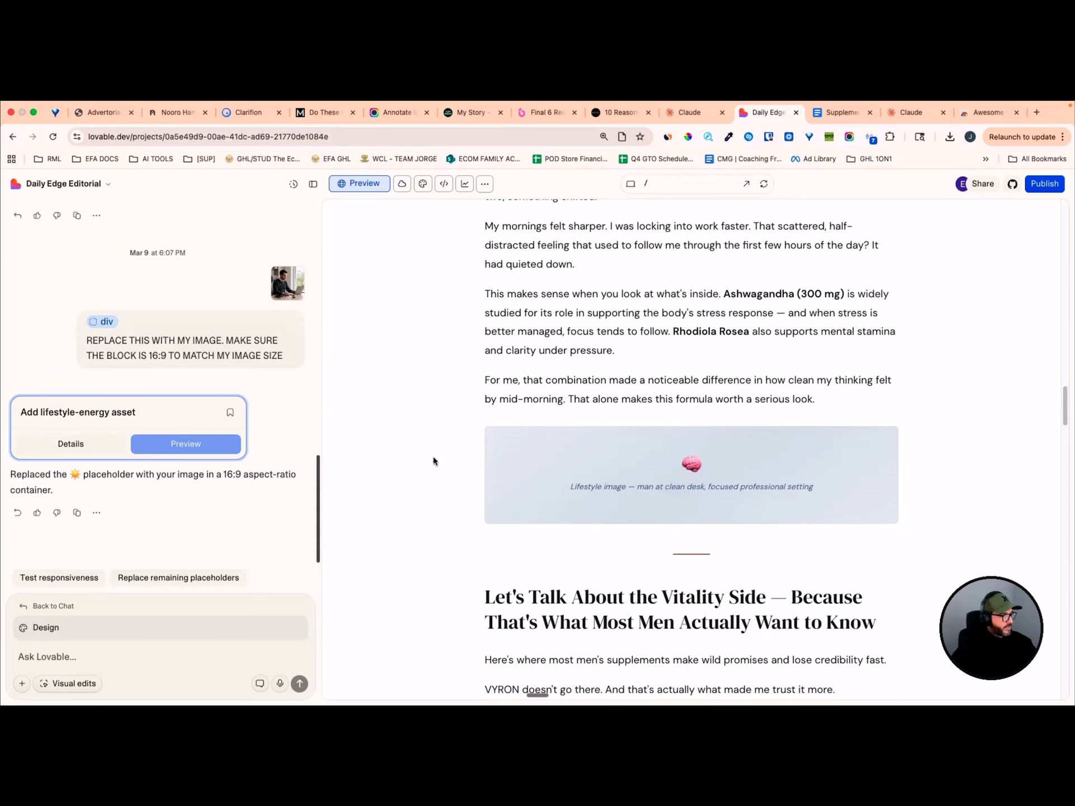
triple_click(126, 342)
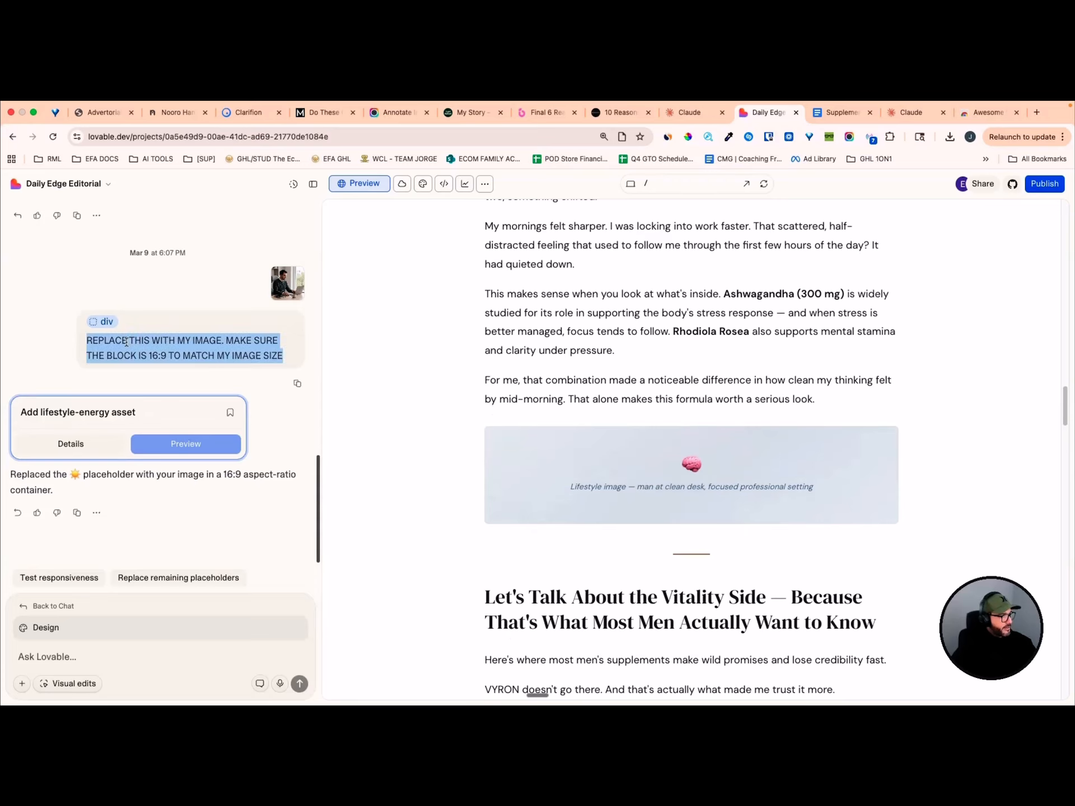
right_click(210, 347)
left_click(227, 373)
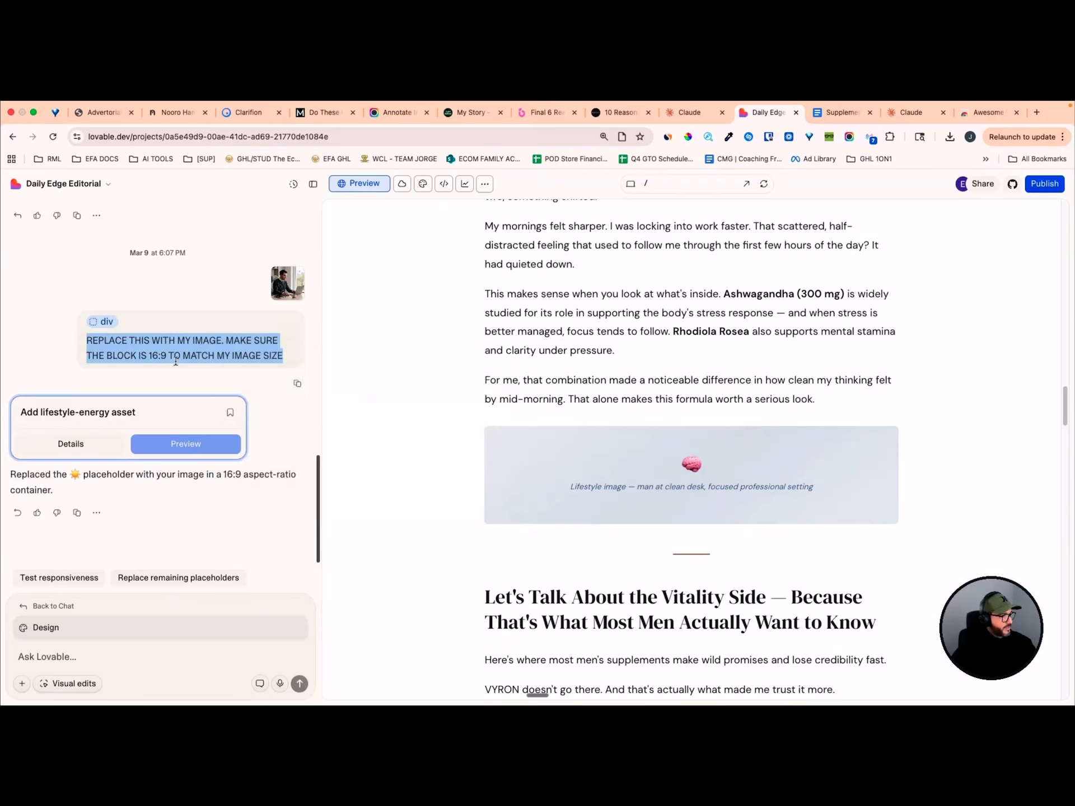
Select the clean-desk placeholder block for visual editing and enter the prompt "REPLACE THIS WITH MY IMAGE. MAKE SURE THE BLOCK IS 16:9 TO MATCH MY IMAGE SIZE"
left_click(66, 684)
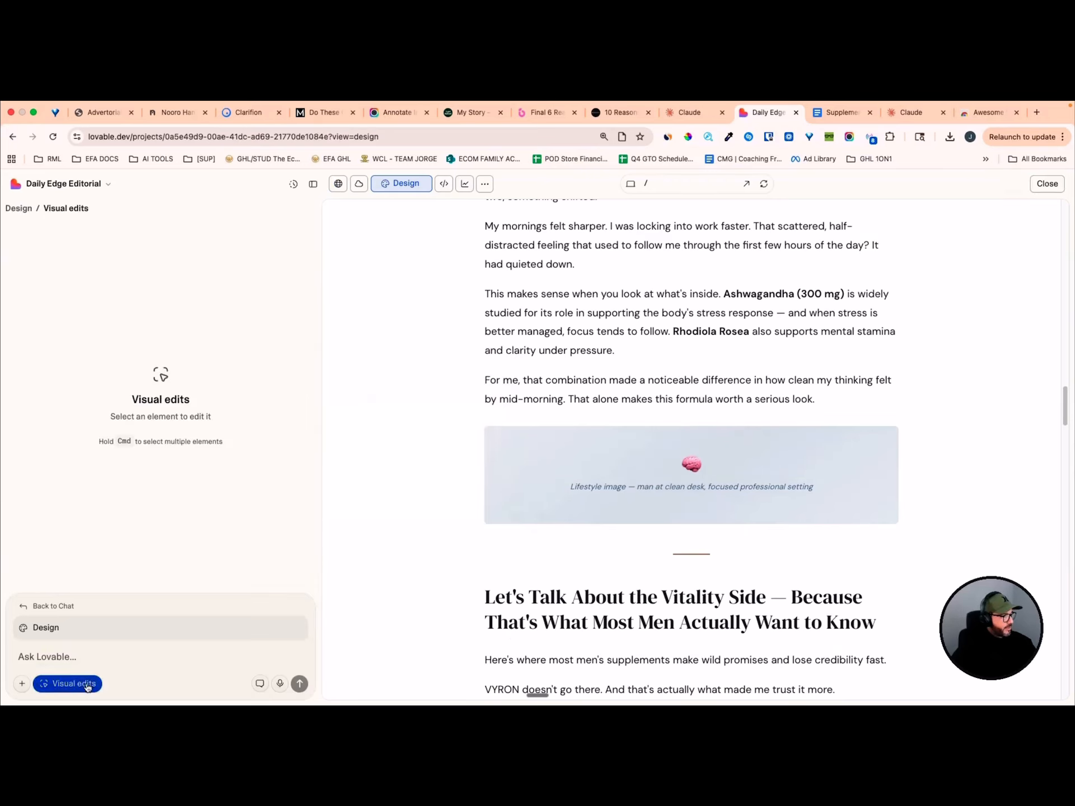
left_click(525, 453)
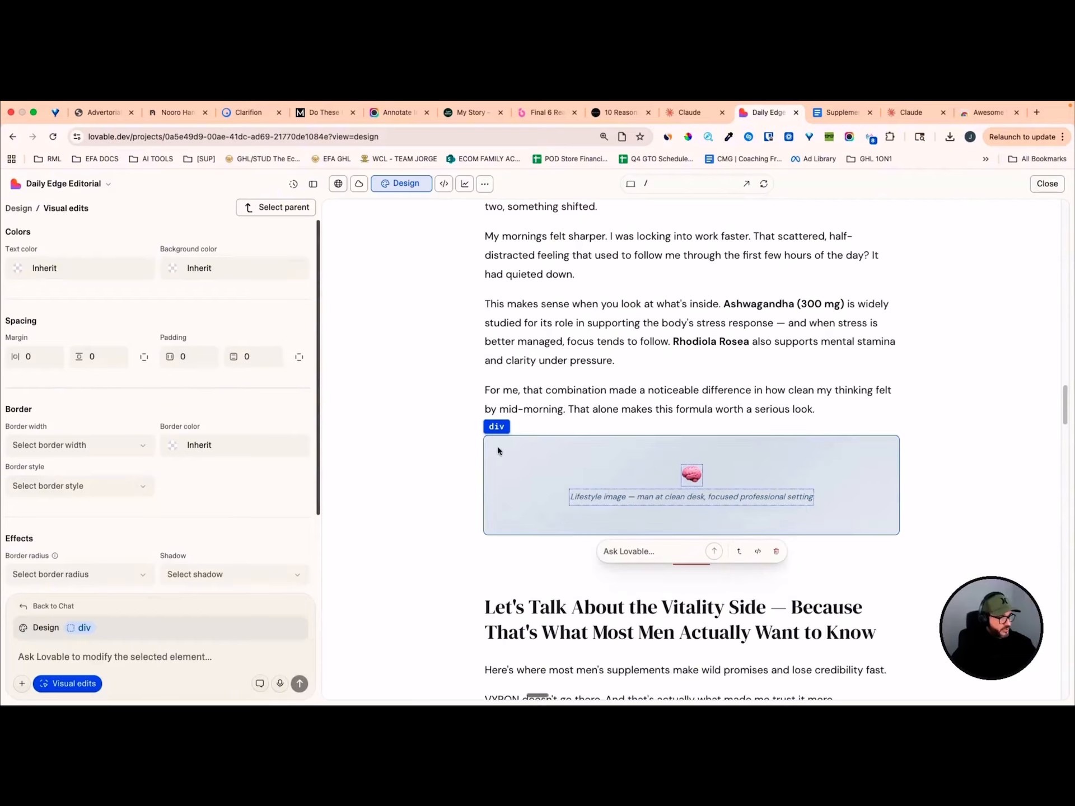
left_click(690, 477)
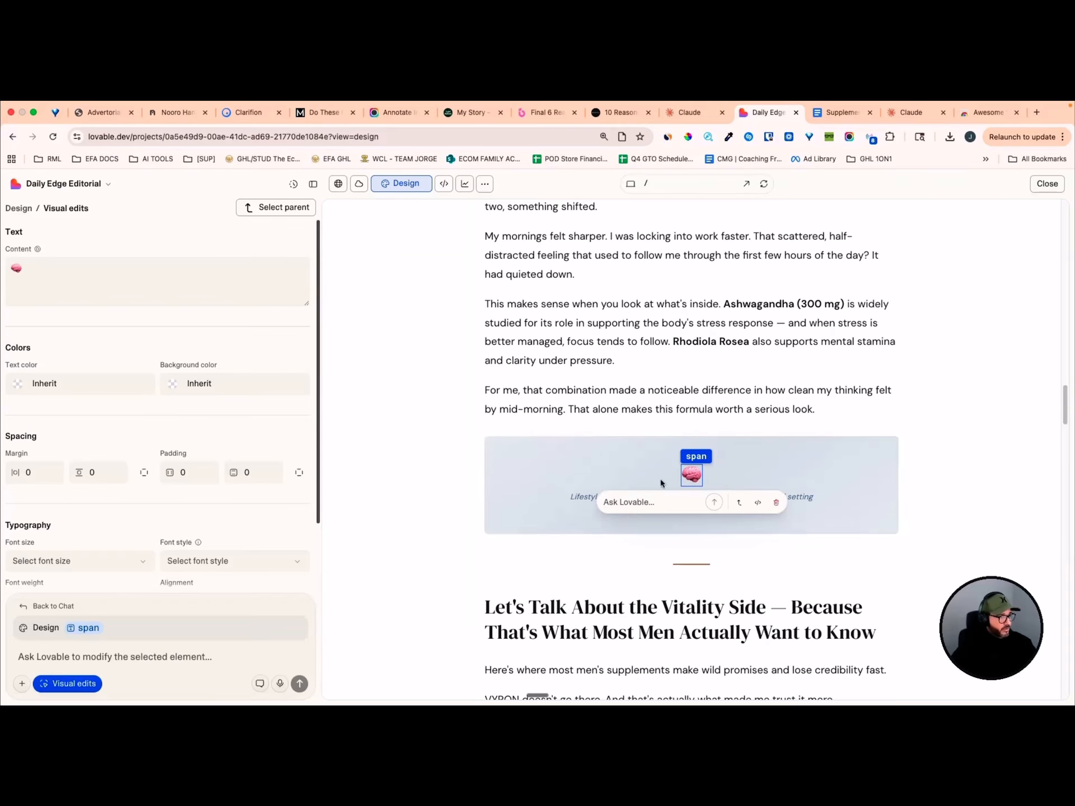
left_click(535, 450)
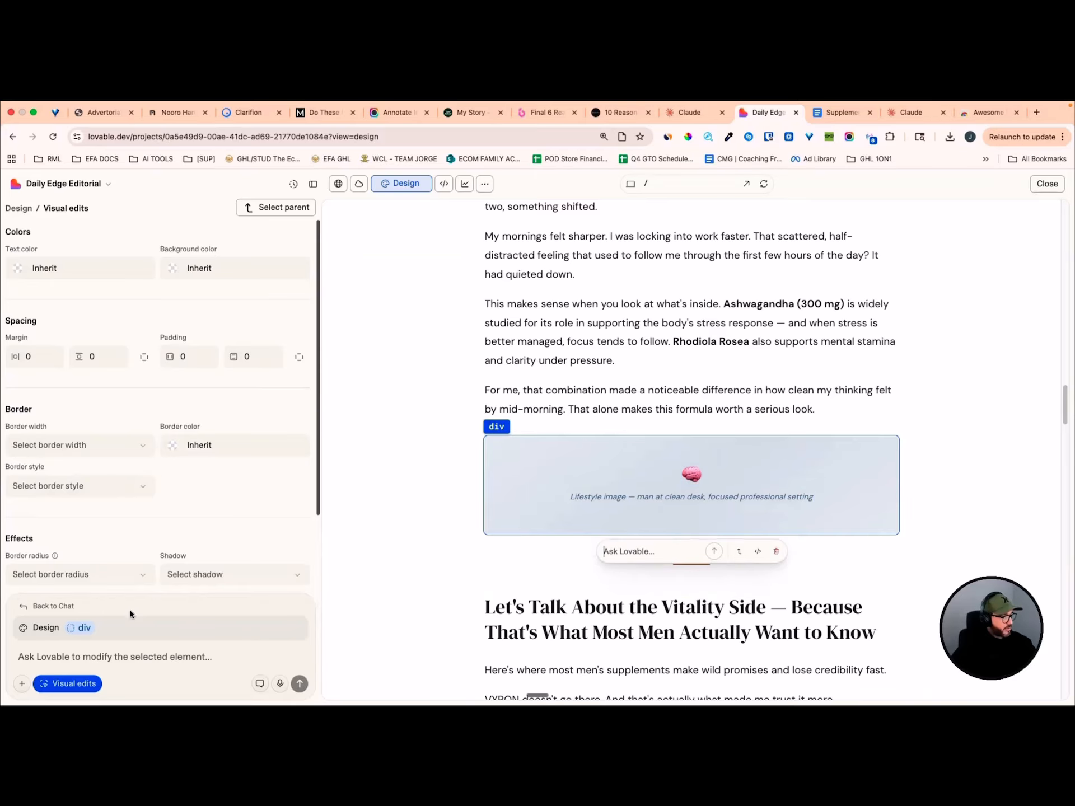
key("super+v")
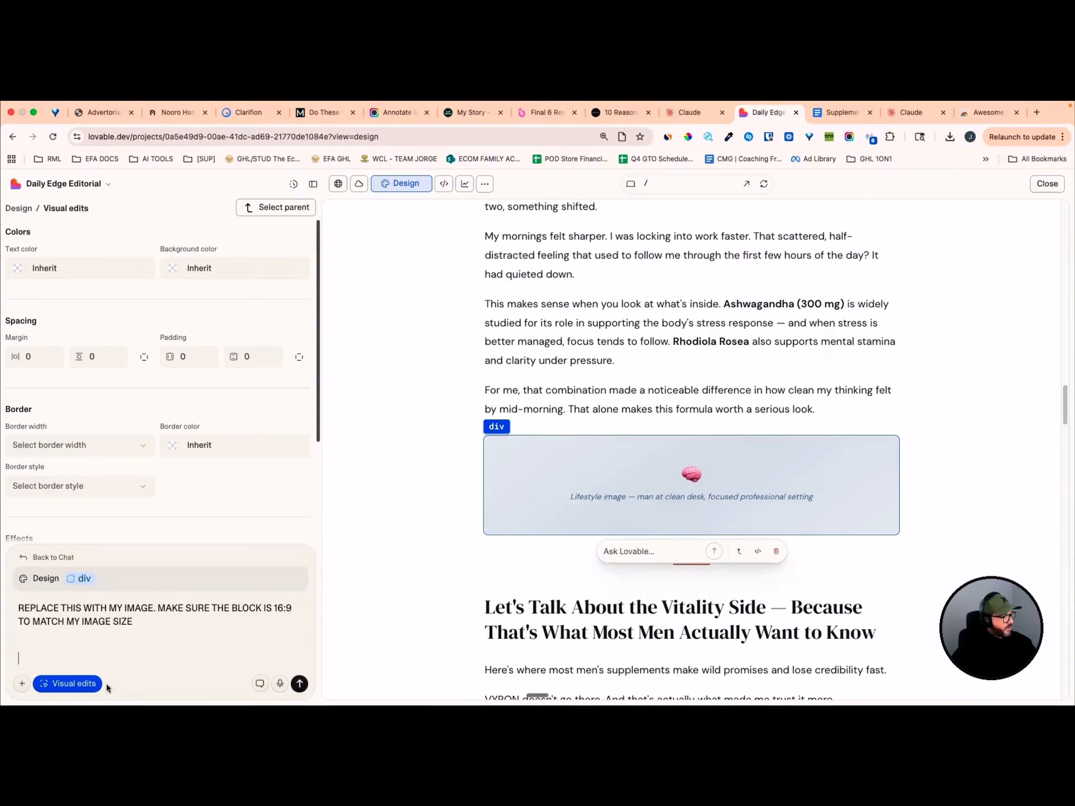
key("BackSpace")
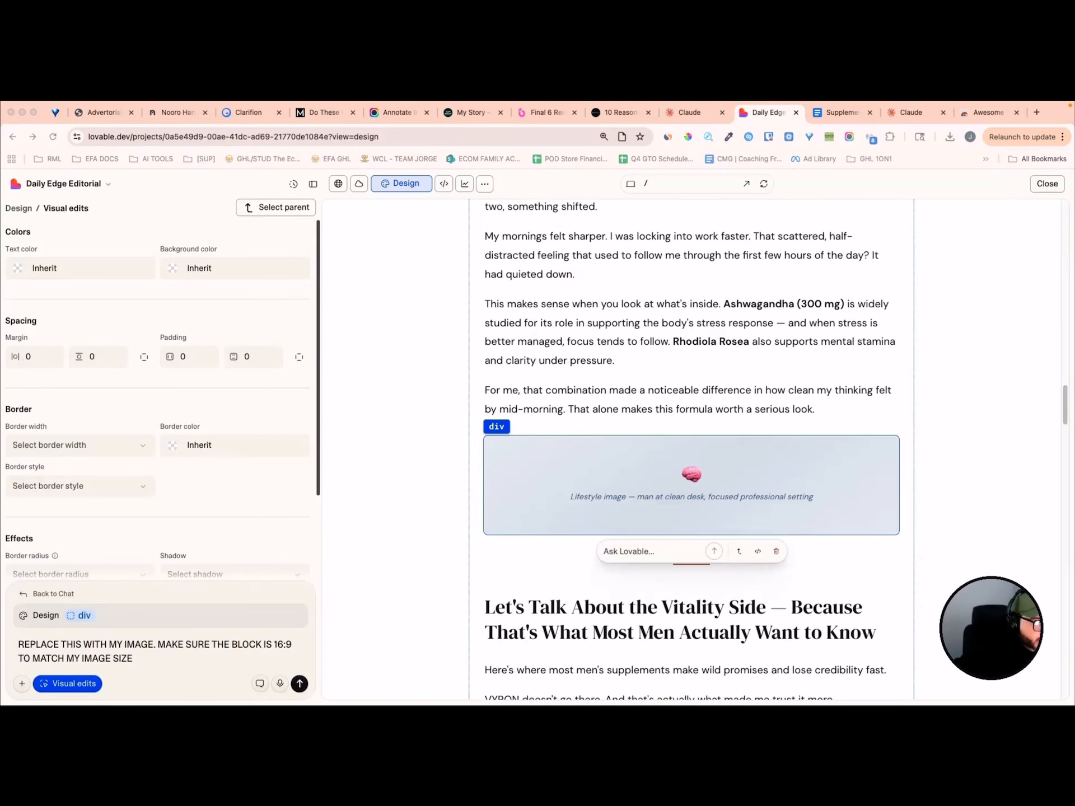
Attach the image of the man drinking coffee at his office desk to the prompt and submit the placeholder replacement
scroll(619, 395, "up", 10)
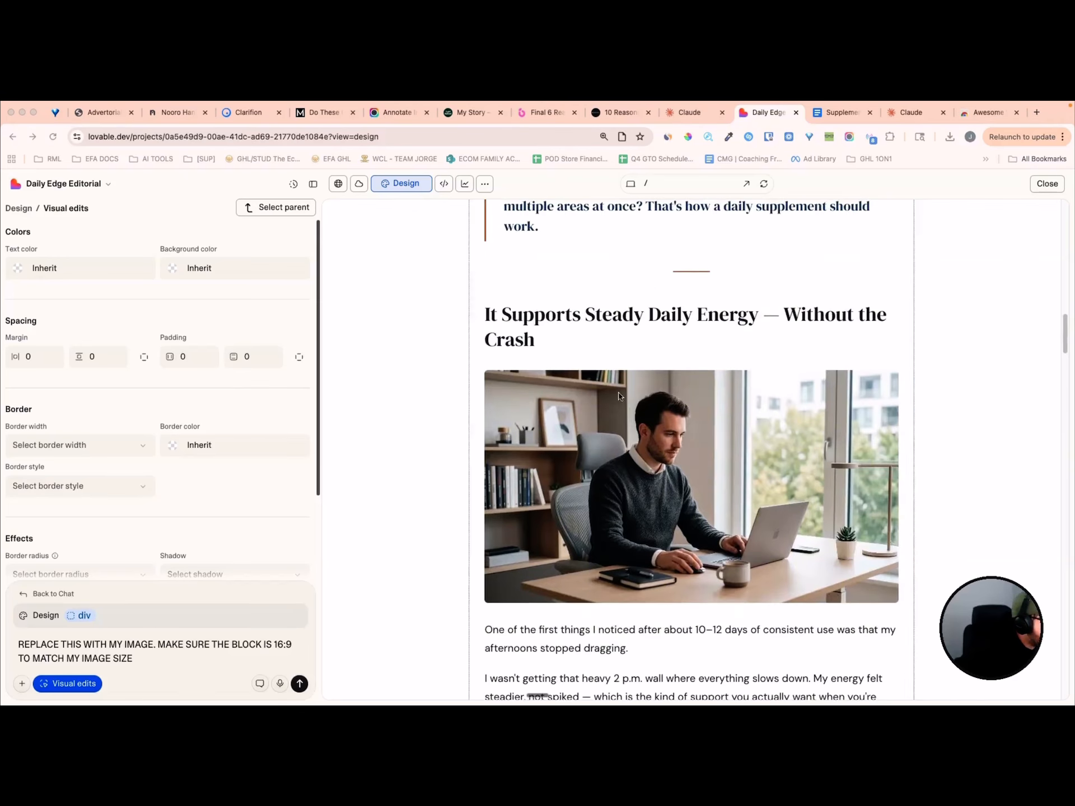
scroll(618, 396, "down", 10)
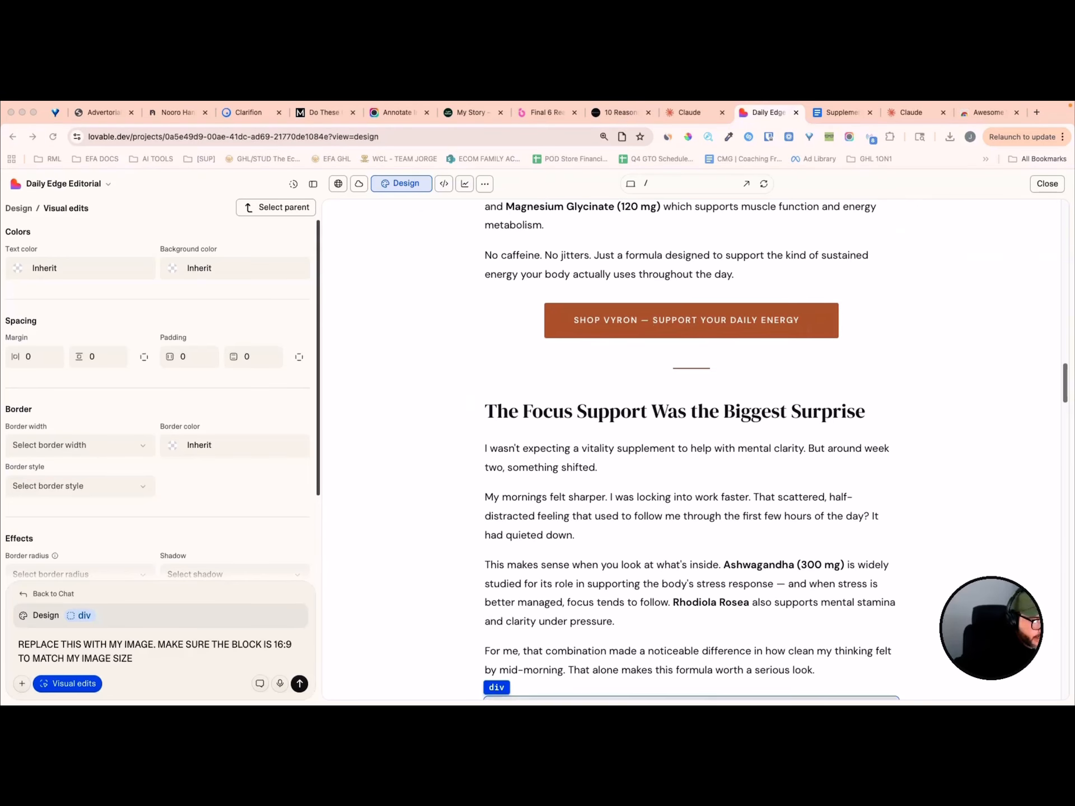
left_click_drag(983, 455, 84, 616)
scroll(749, 420, "down", 5)
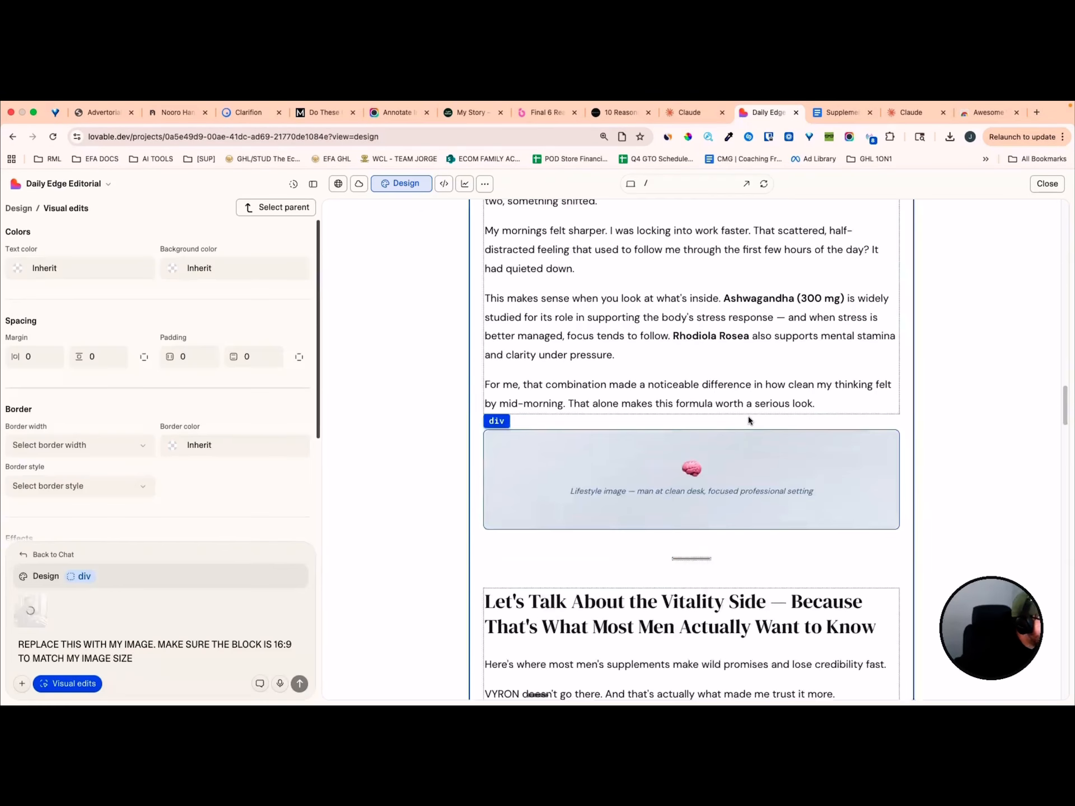
scroll(749, 419, "down", 3)
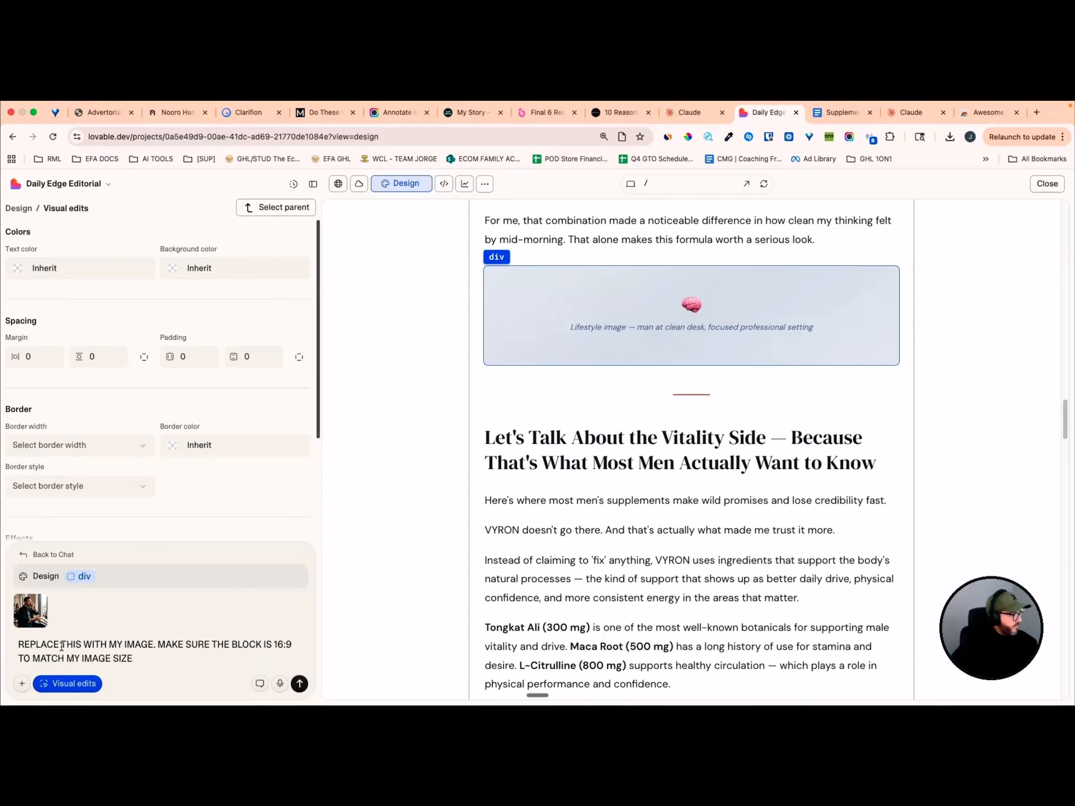
left_click(300, 684)
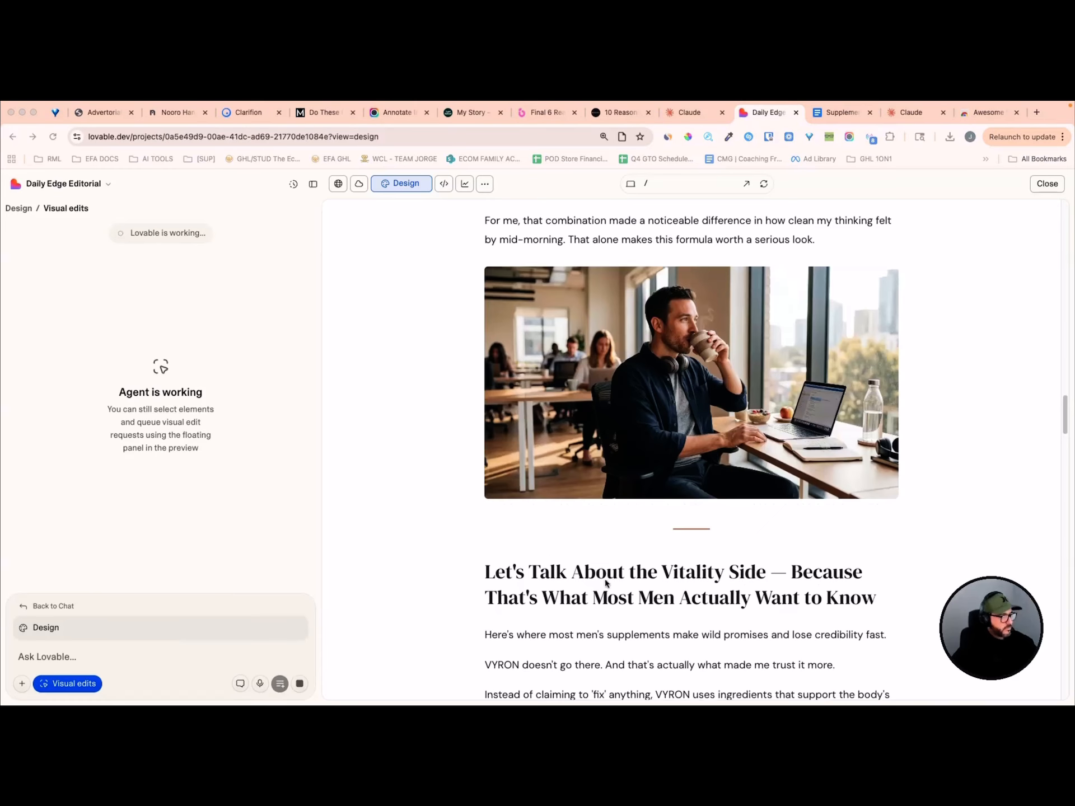
Review the new focus section image and look through the following sections for the product flat lay and morning routine placeholders
scroll(588, 383, "up", 3)
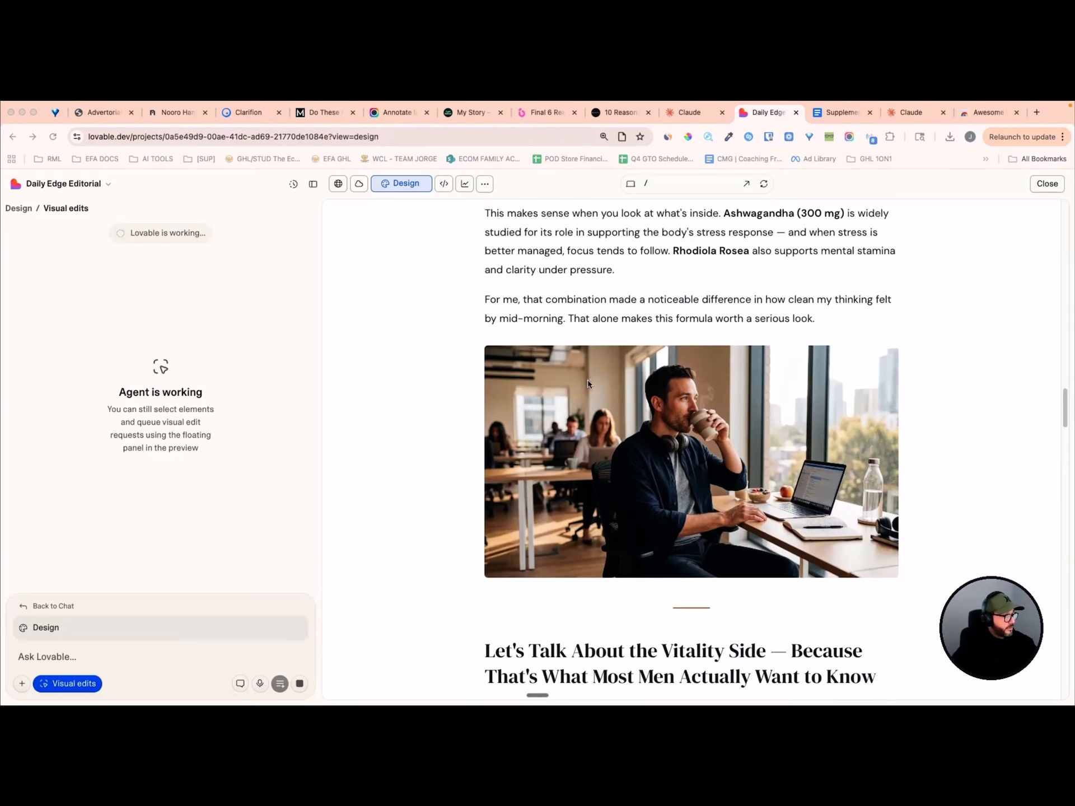
scroll(588, 384, "down", 10)
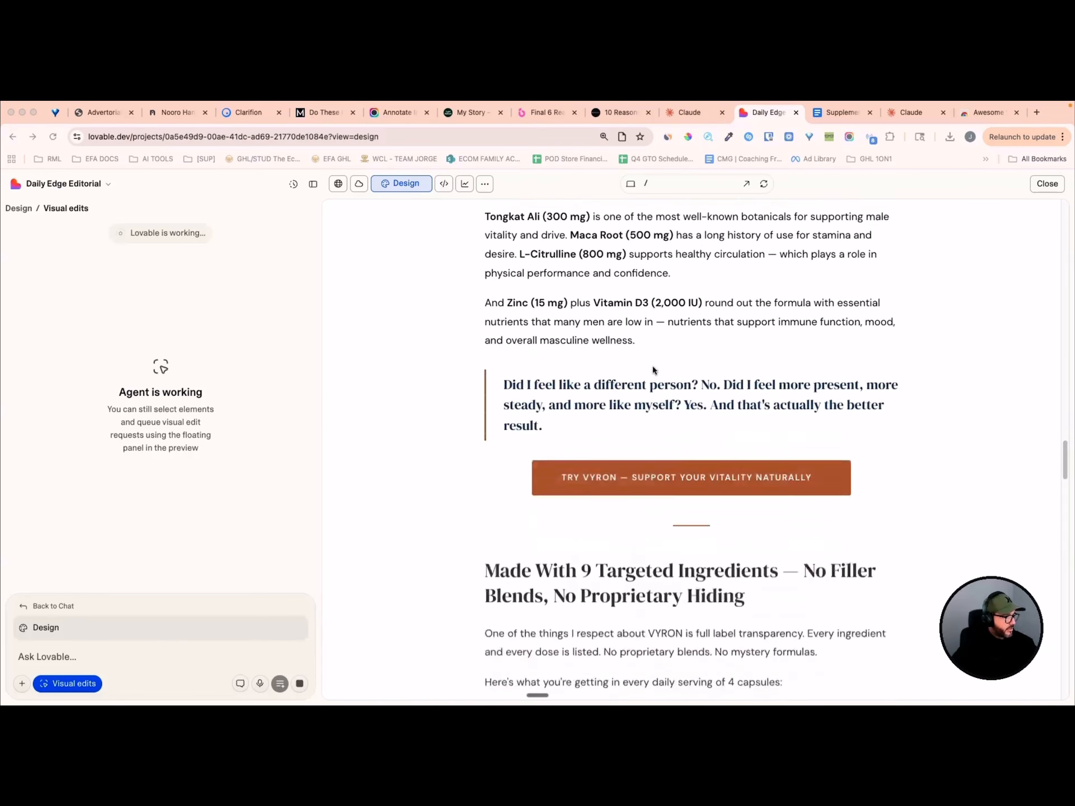
scroll(653, 370, "down", 13)
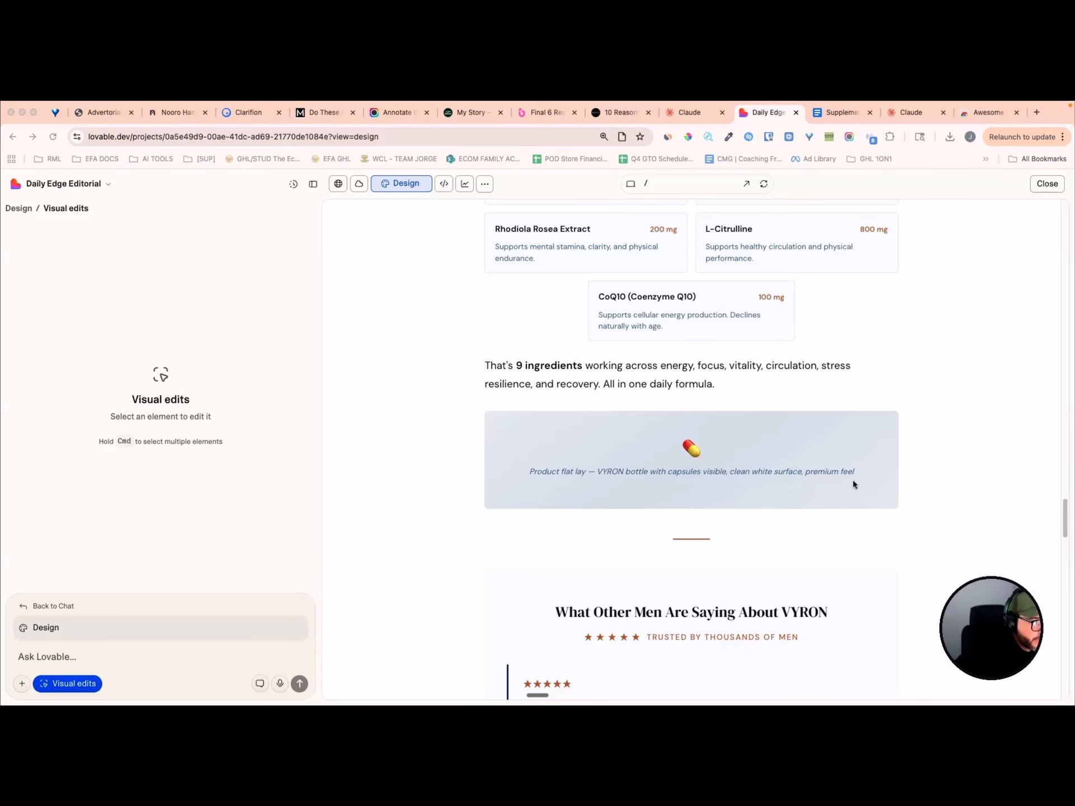
scroll(727, 513, "down", 15)
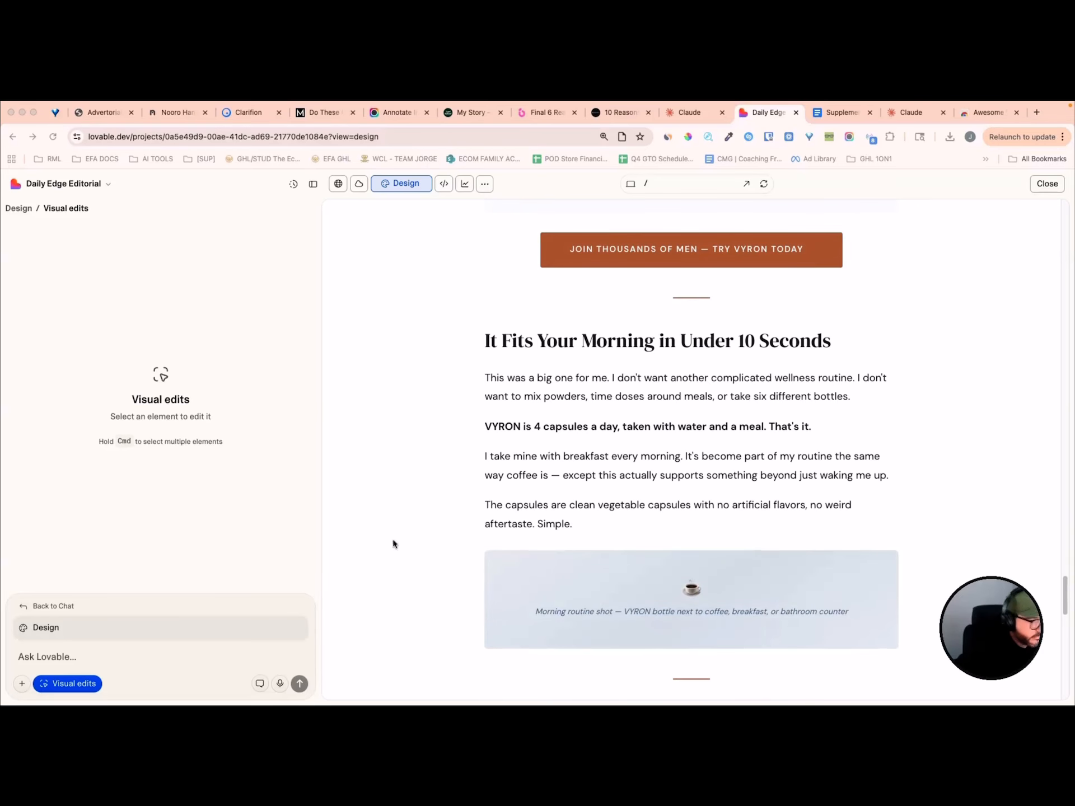
scroll(523, 451, "up", 5)
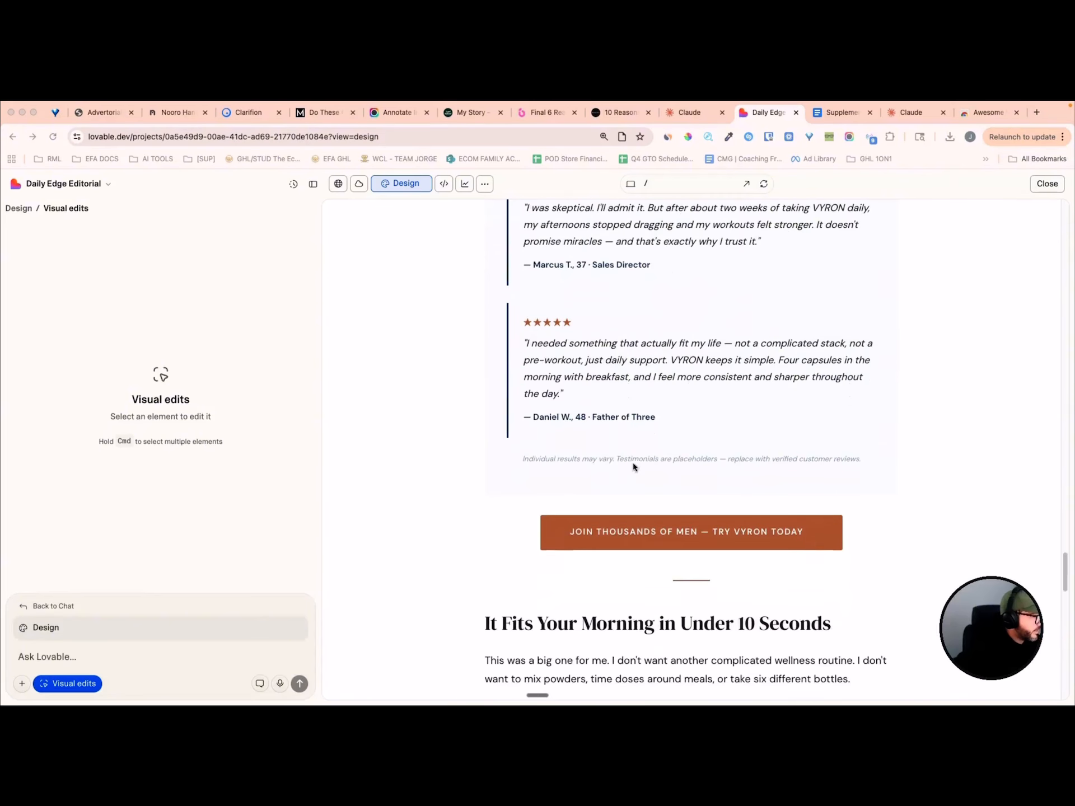
scroll(634, 465, "up", 10)
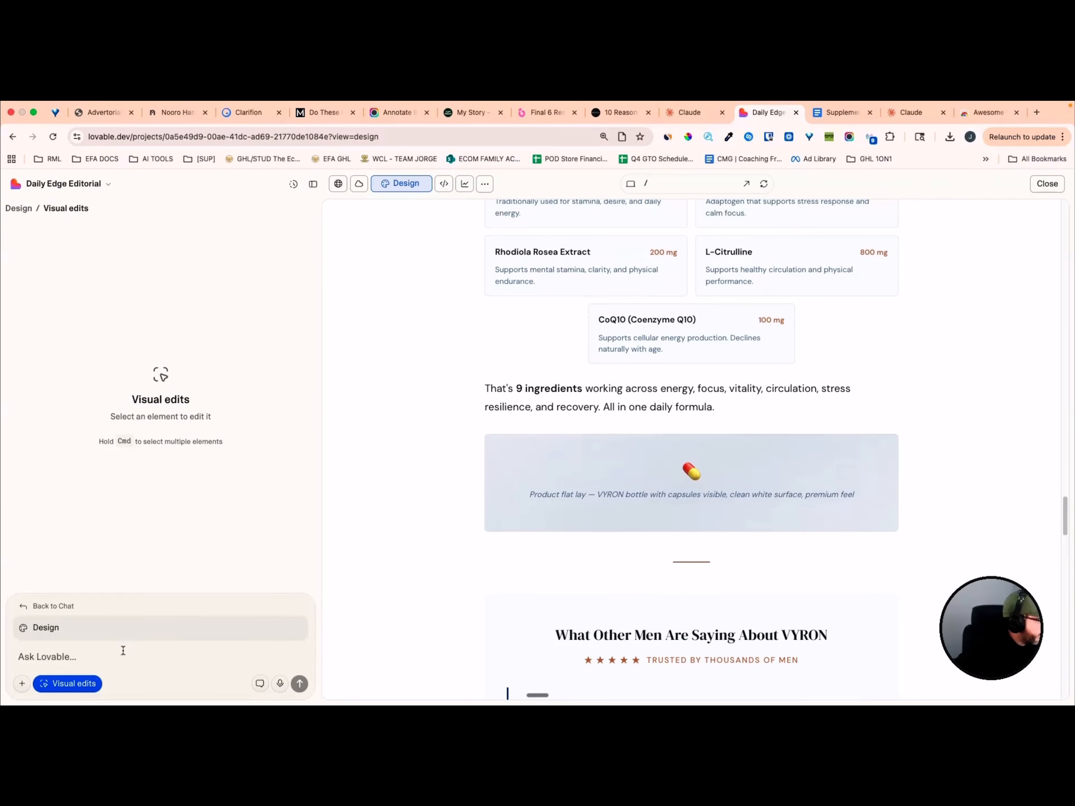
Return to the chat and copy the text of the latest image replacement prompt with the 16:9 block instruction
left_click(95, 686)
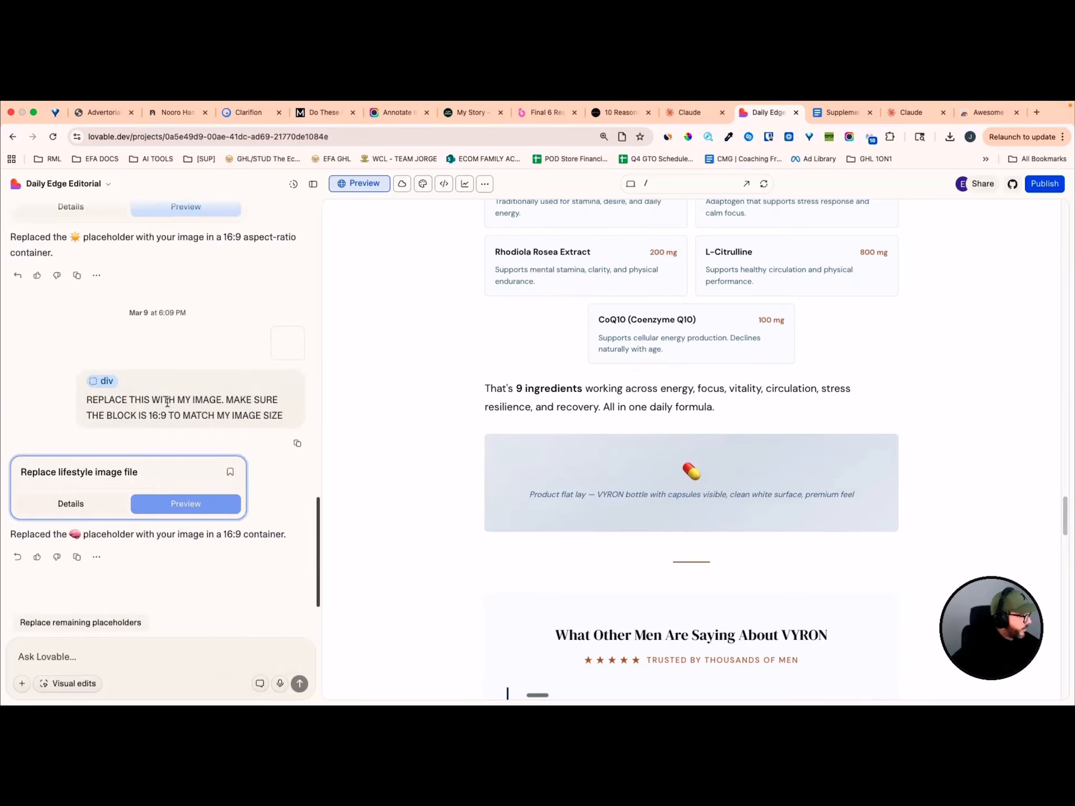
triple_click(166, 402)
left_click(120, 652)
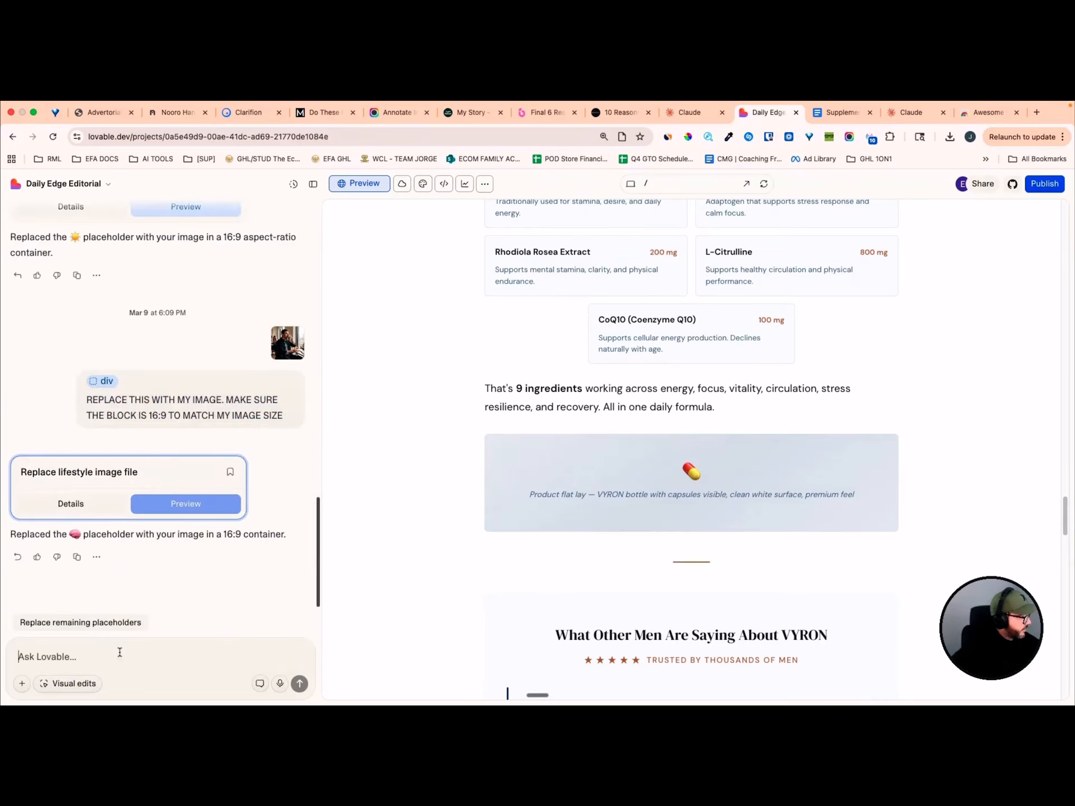
triple_click(168, 414)
right_click(168, 414)
left_click(206, 446)
right_click(171, 404)
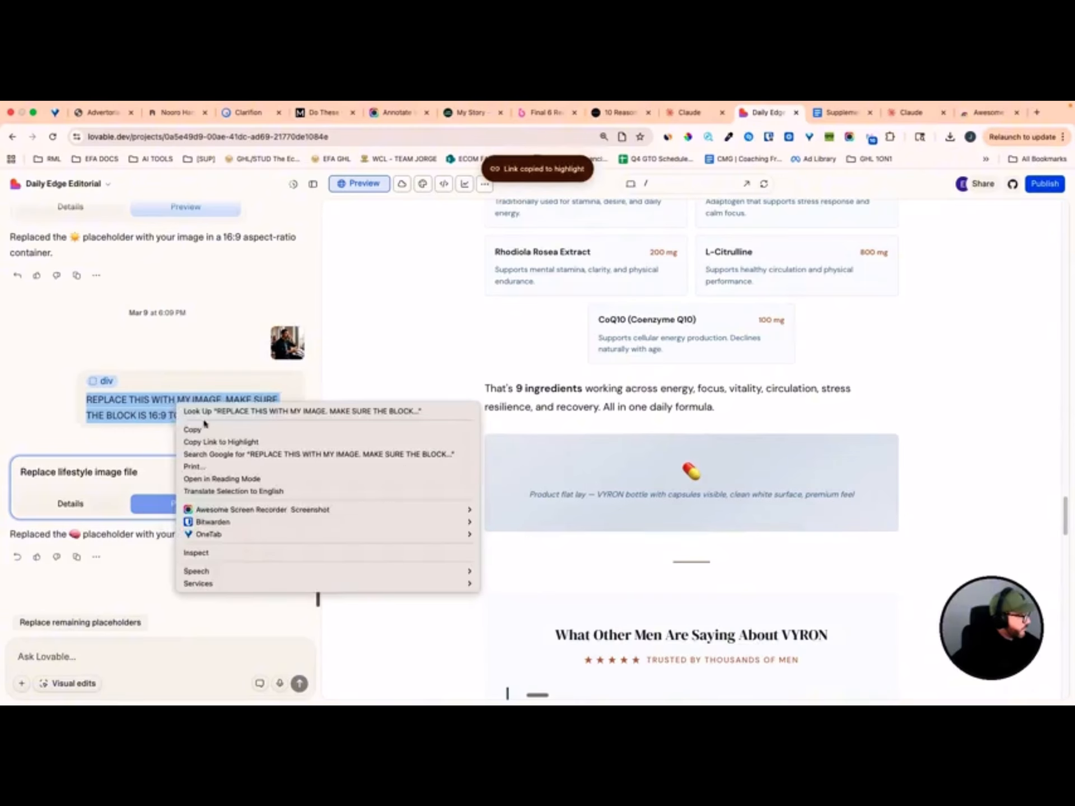
left_click(188, 428)
Paste the copied 16:9 image replacement prompt into the Lovable message box and remove its trailing blank lines
left_click(89, 654)
key("super+v")
key("super+space")
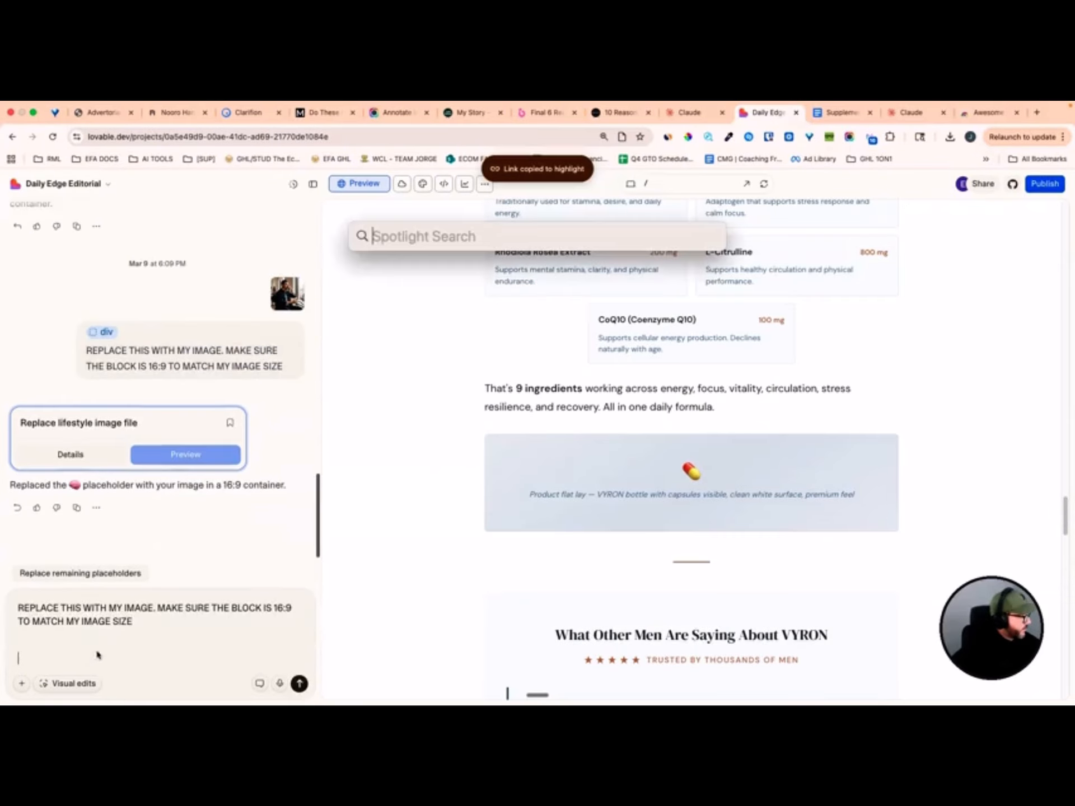
left_click(55, 659)
key("BackSpace")
key("BackSpace")
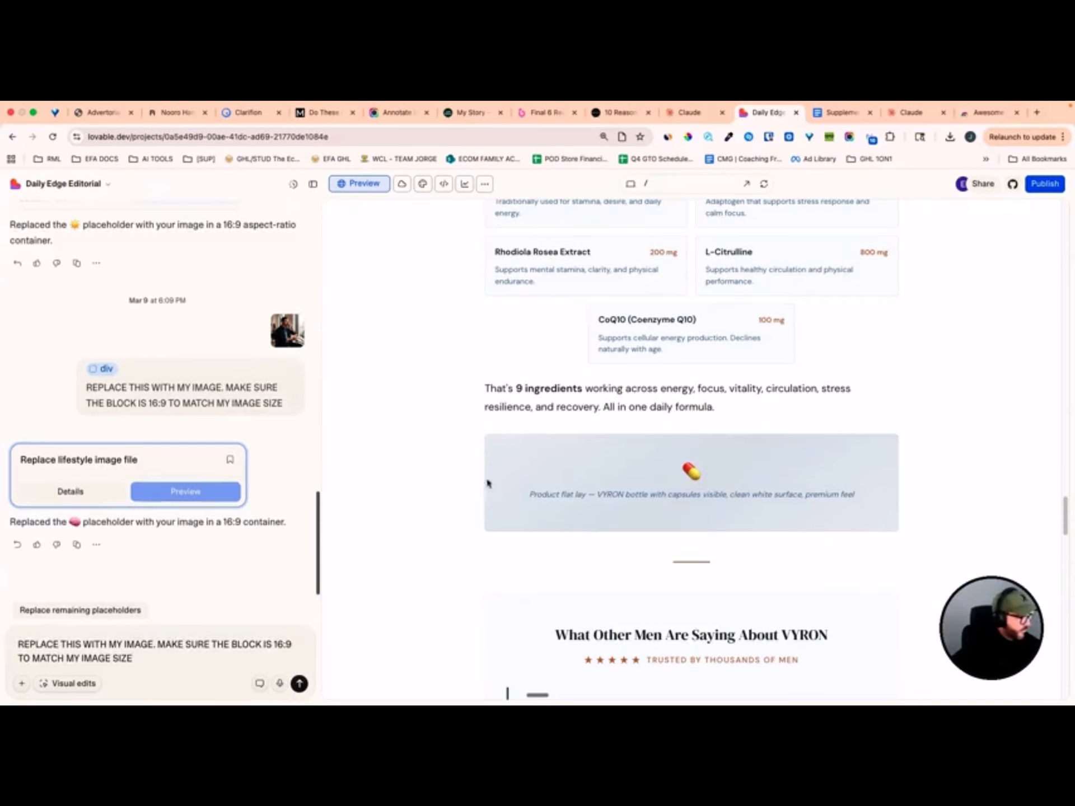
Select the product flat lay placeholder block for visual editing, attach the VYRON bottle image and submit the replacement prompt
left_click(73, 683)
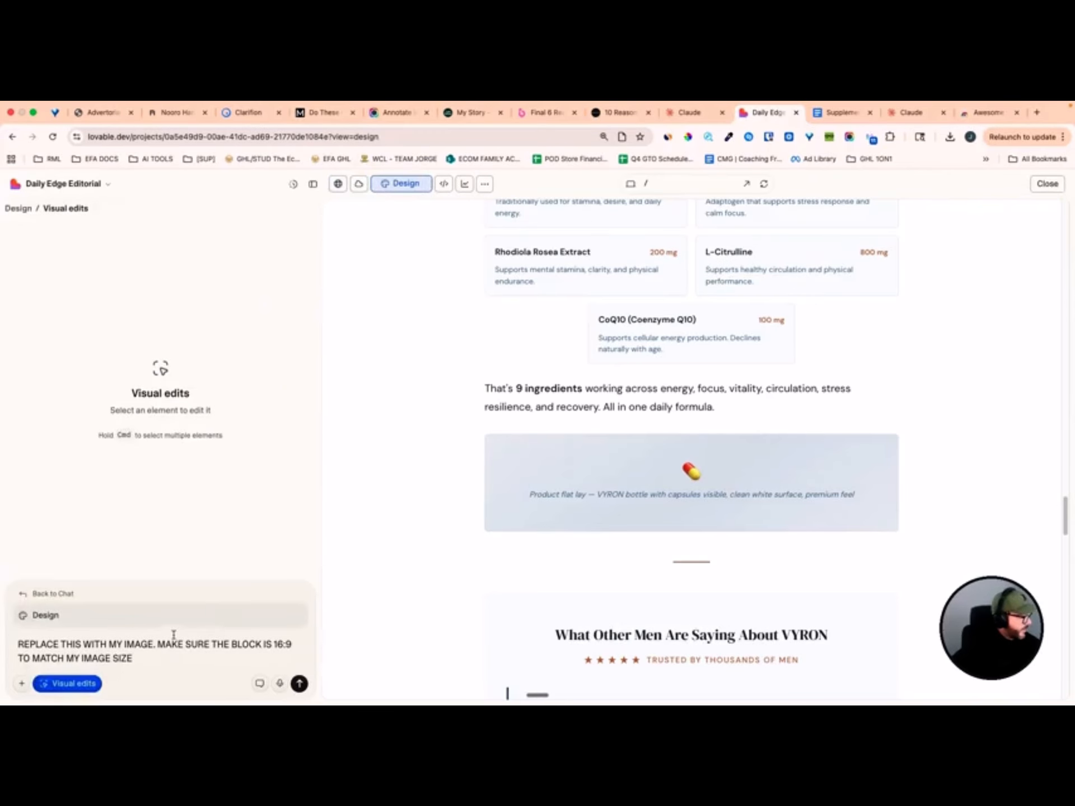
left_click(505, 444)
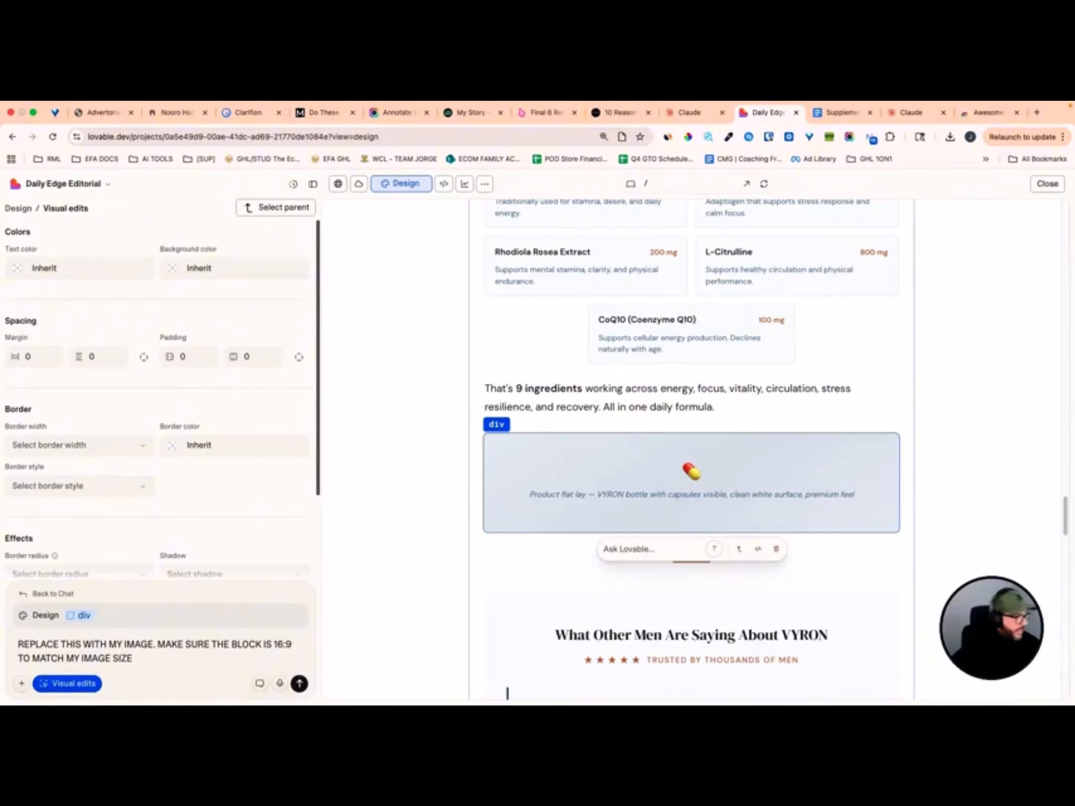
left_click_drag(475, 517, 59, 630)
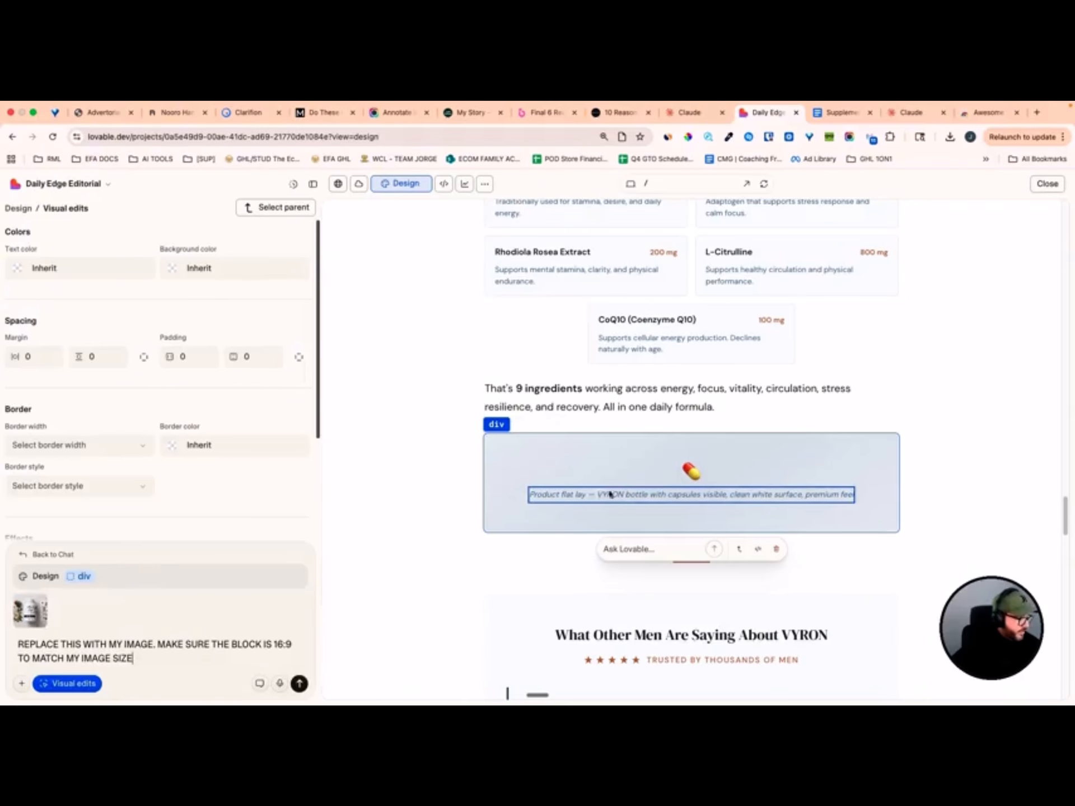
left_click(301, 683)
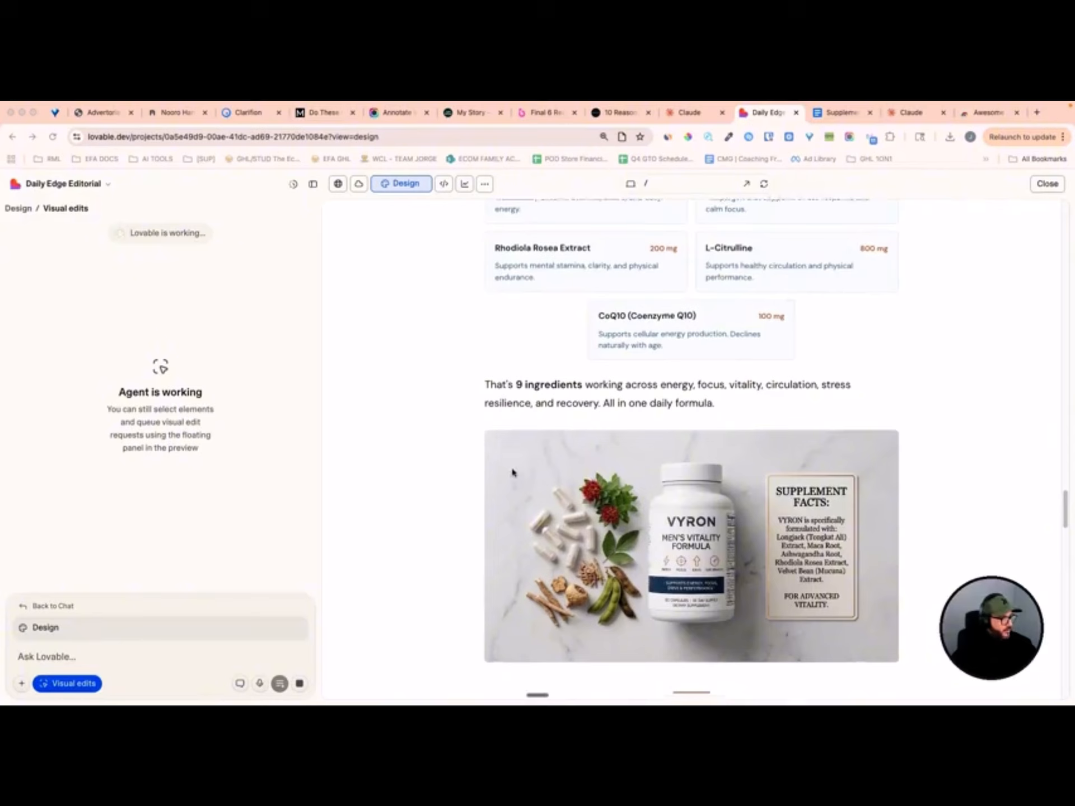
Review the product flat lay image, then examine the testimonials and the disclaimer line beneath them
scroll(683, 383, "down", 3)
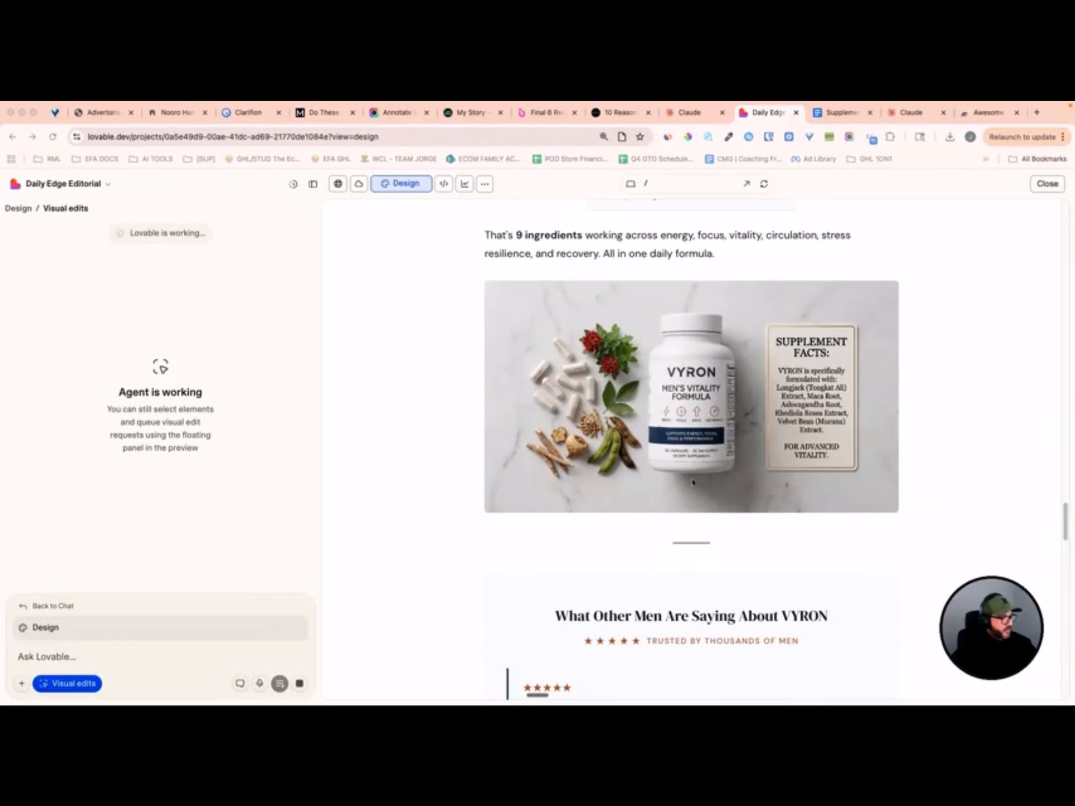
scroll(557, 431, "down", 12)
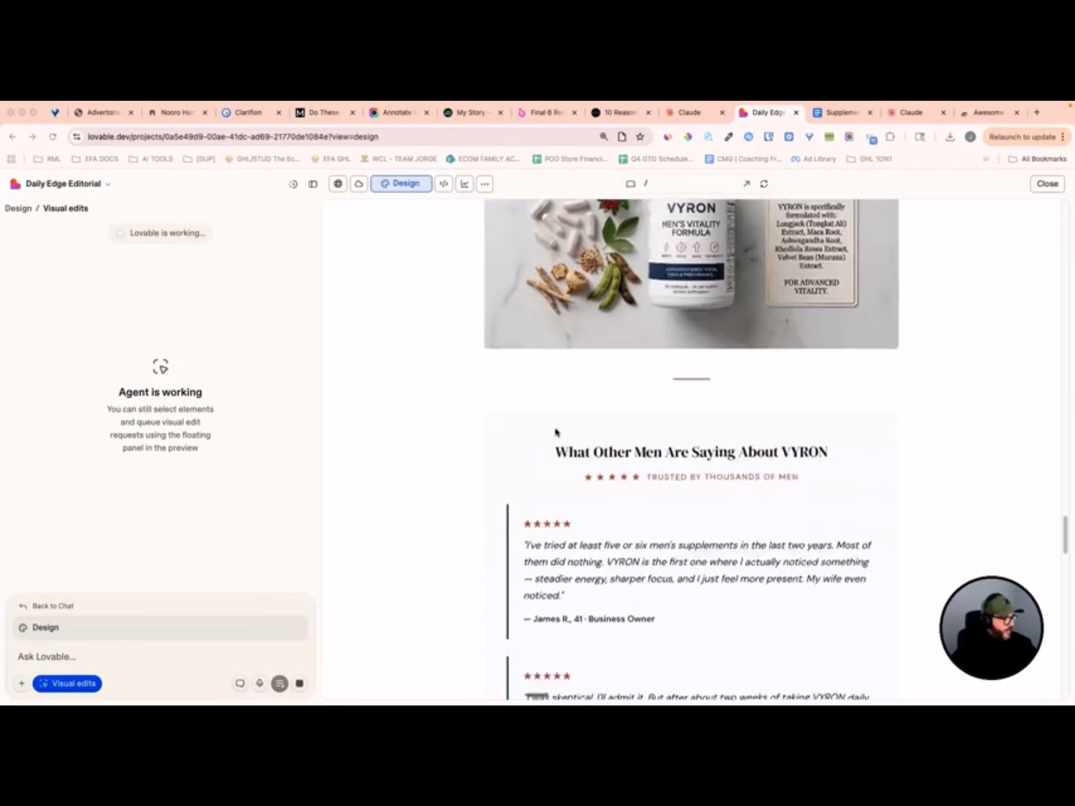
scroll(665, 414, "up", 5)
scroll(678, 459, "down", 5)
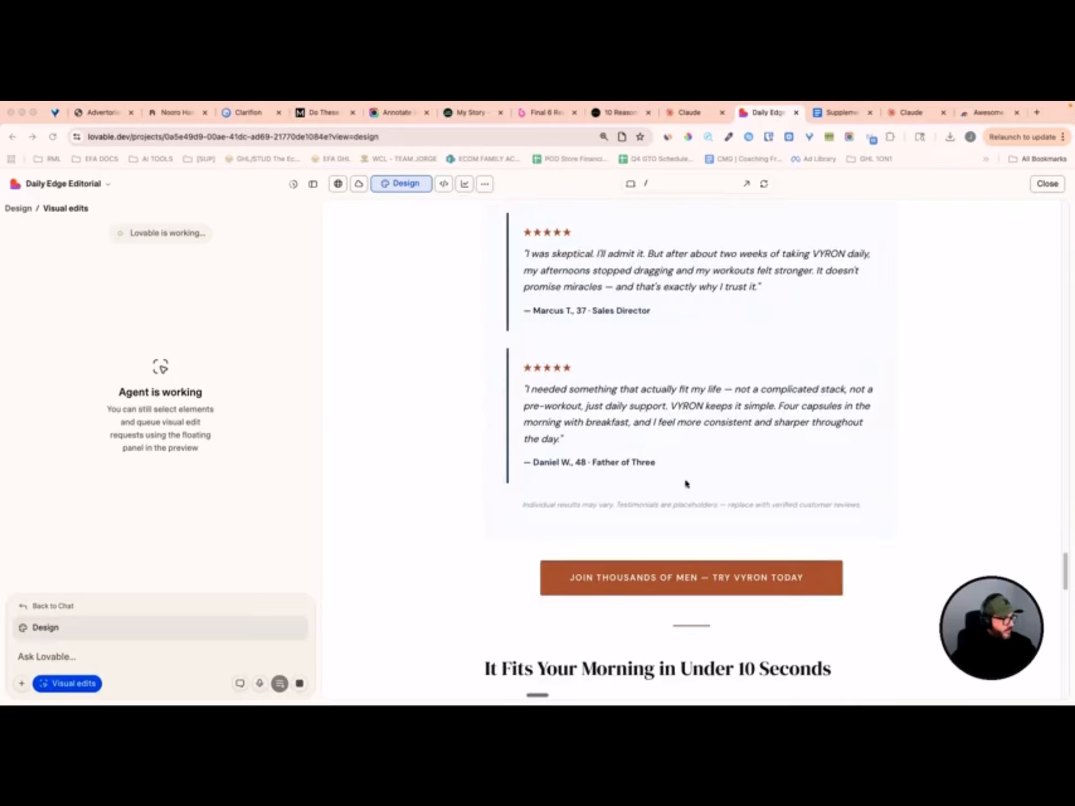
scroll(649, 470, "down", 3)
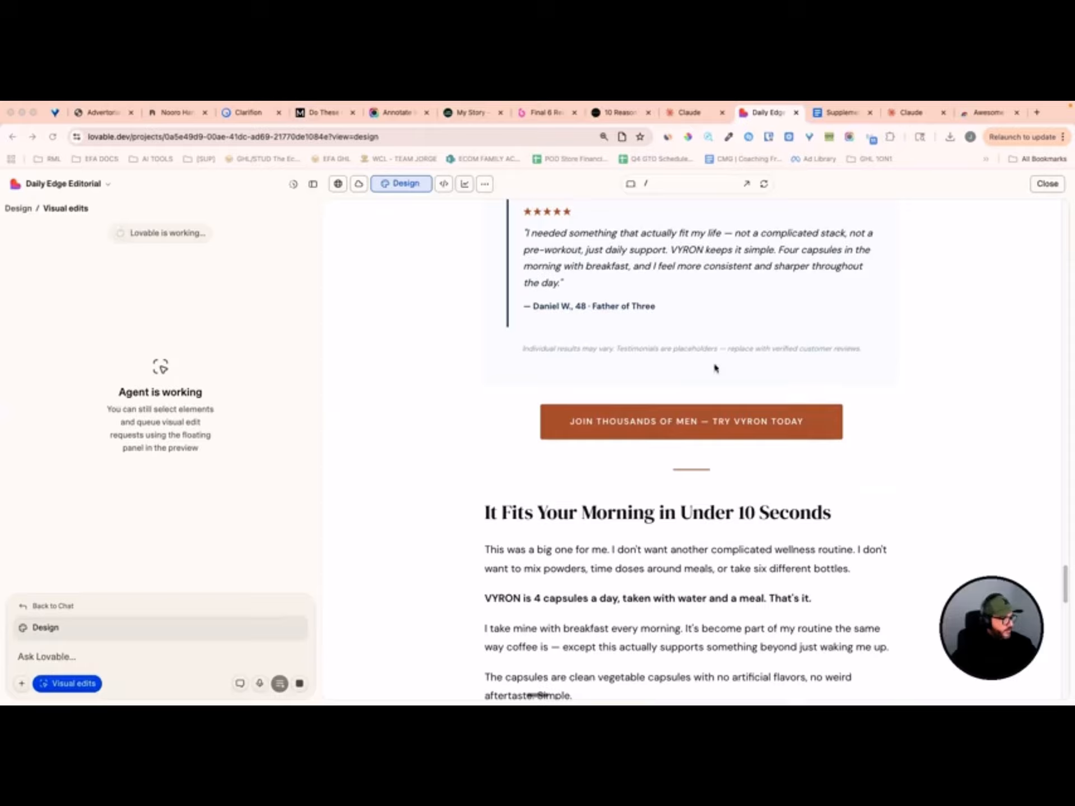
scroll(561, 377, "up", 1)
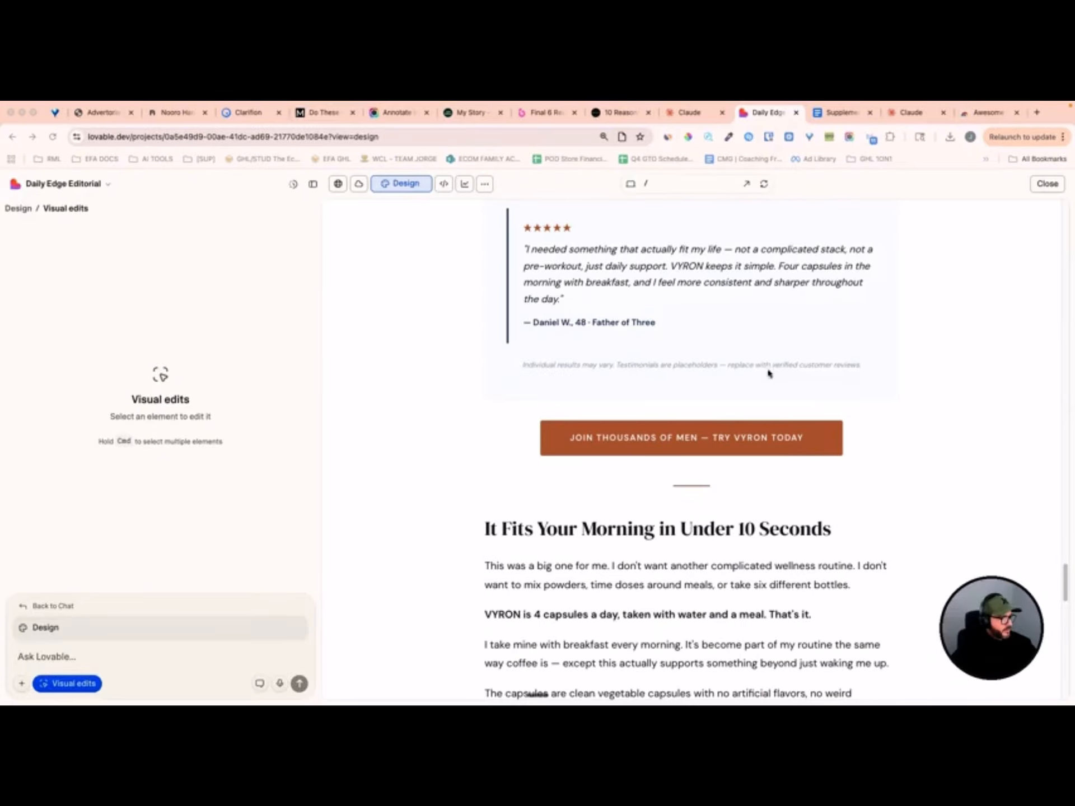
scroll(784, 375, "up", 4)
scroll(648, 384, "down", 2)
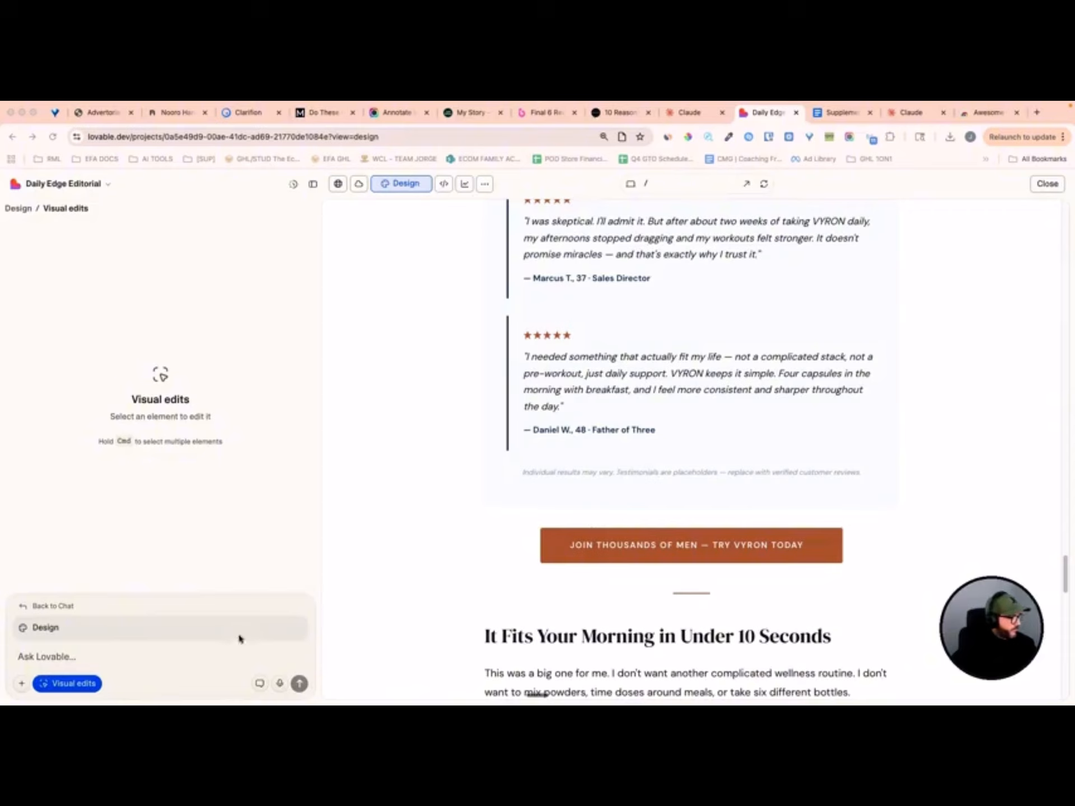
Delete "Testimonials are placeholders — replace with verified customer reviews." from the disclaimer line under the testimonials and save the edit
left_click(64, 687)
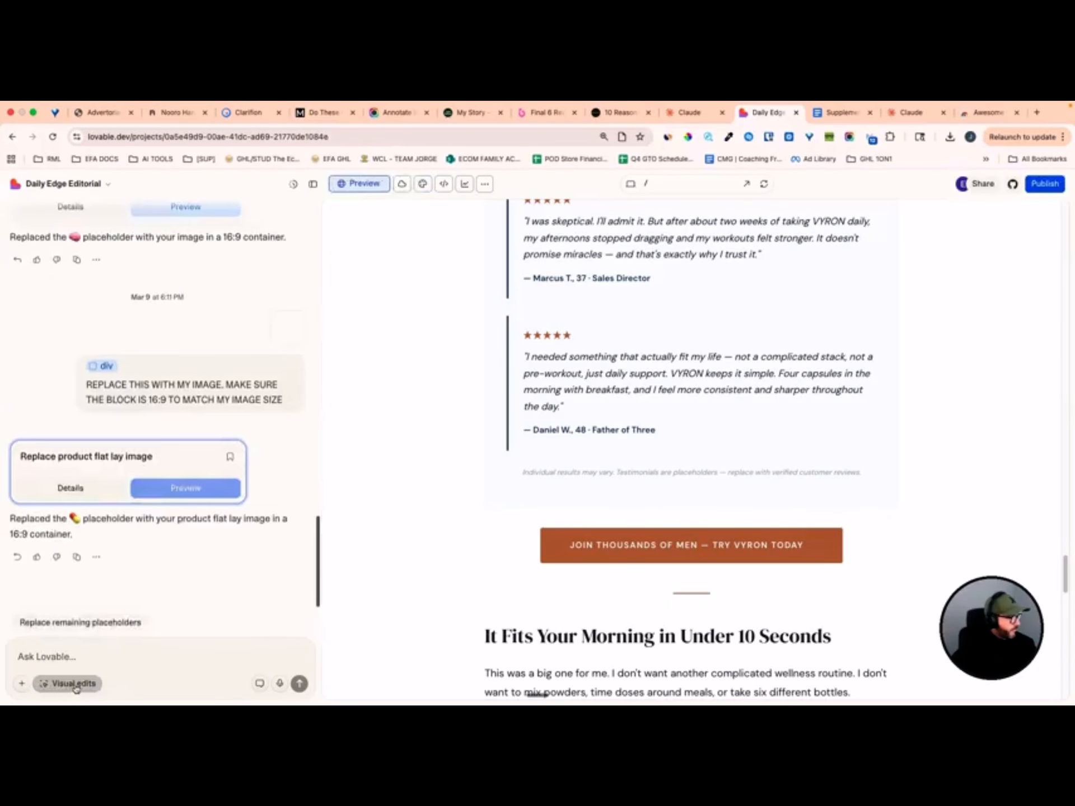
left_click(75, 685)
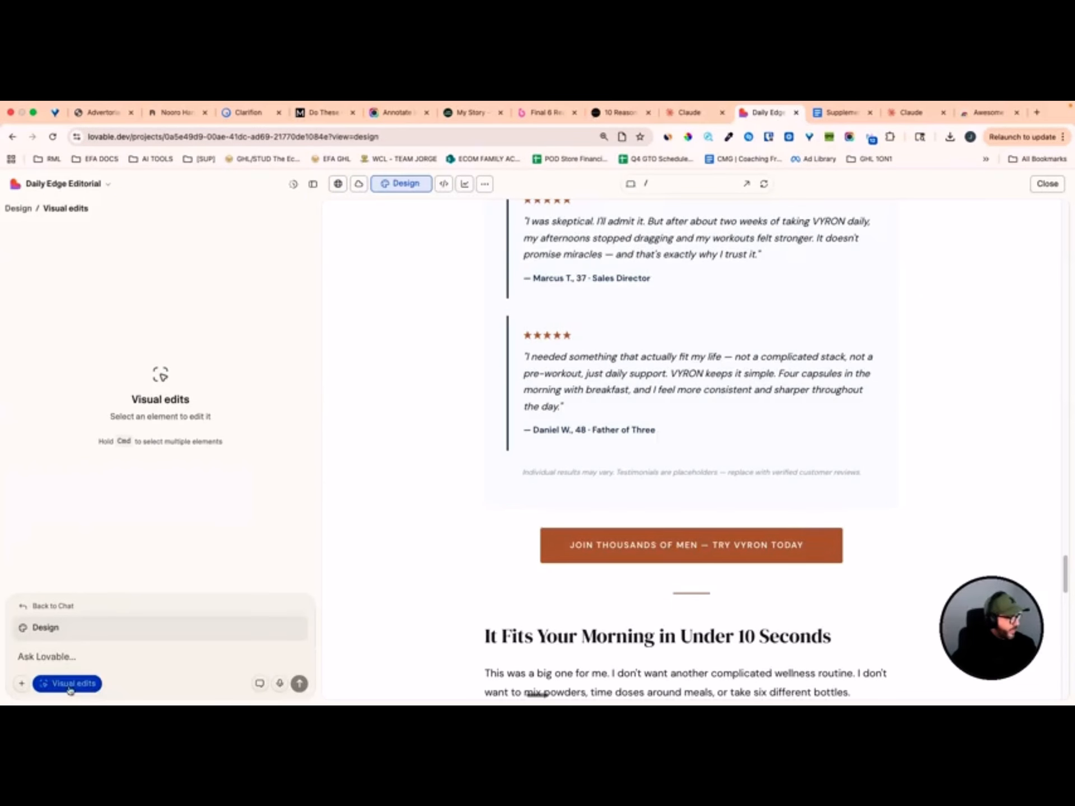
left_click(658, 472)
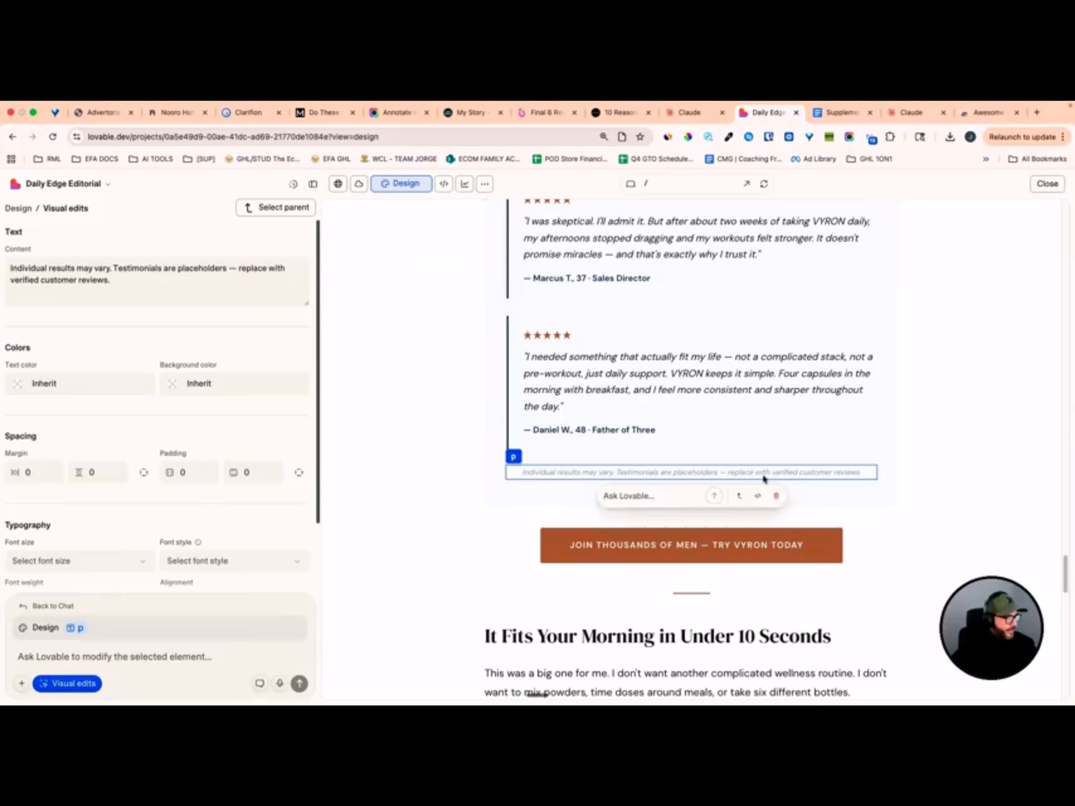
left_click(123, 280)
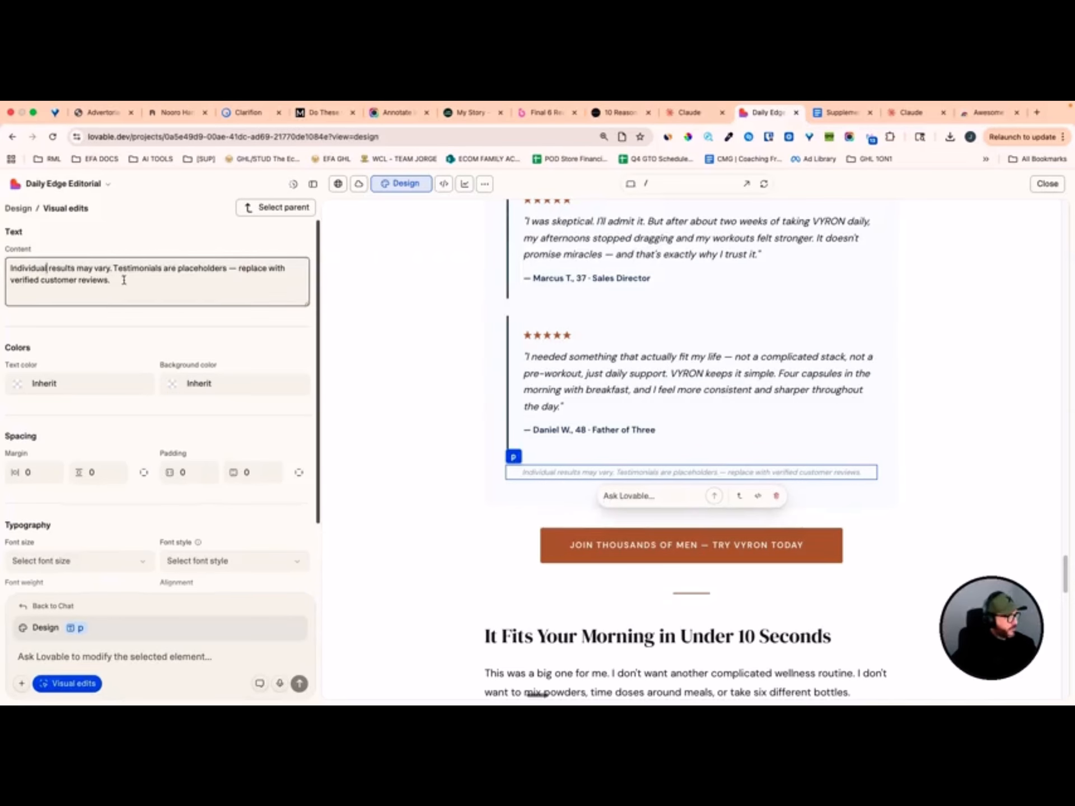
left_click_drag(114, 269, 183, 296)
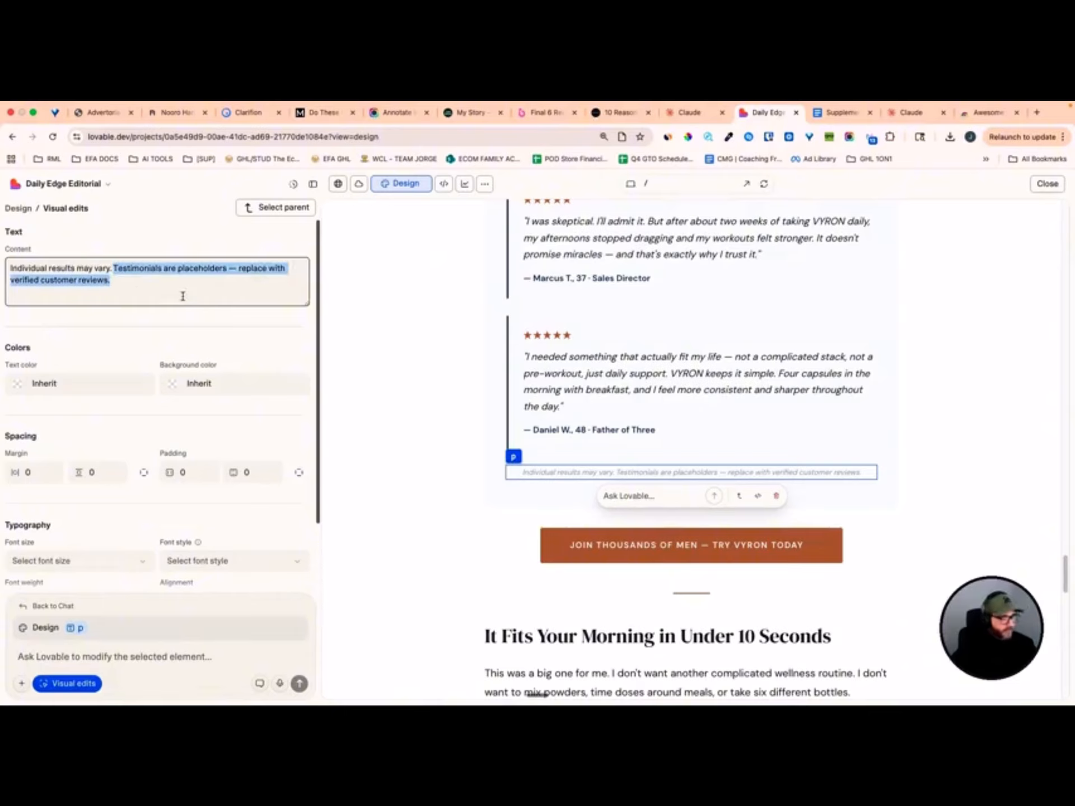
key("BackSpace")
left_click(293, 573)
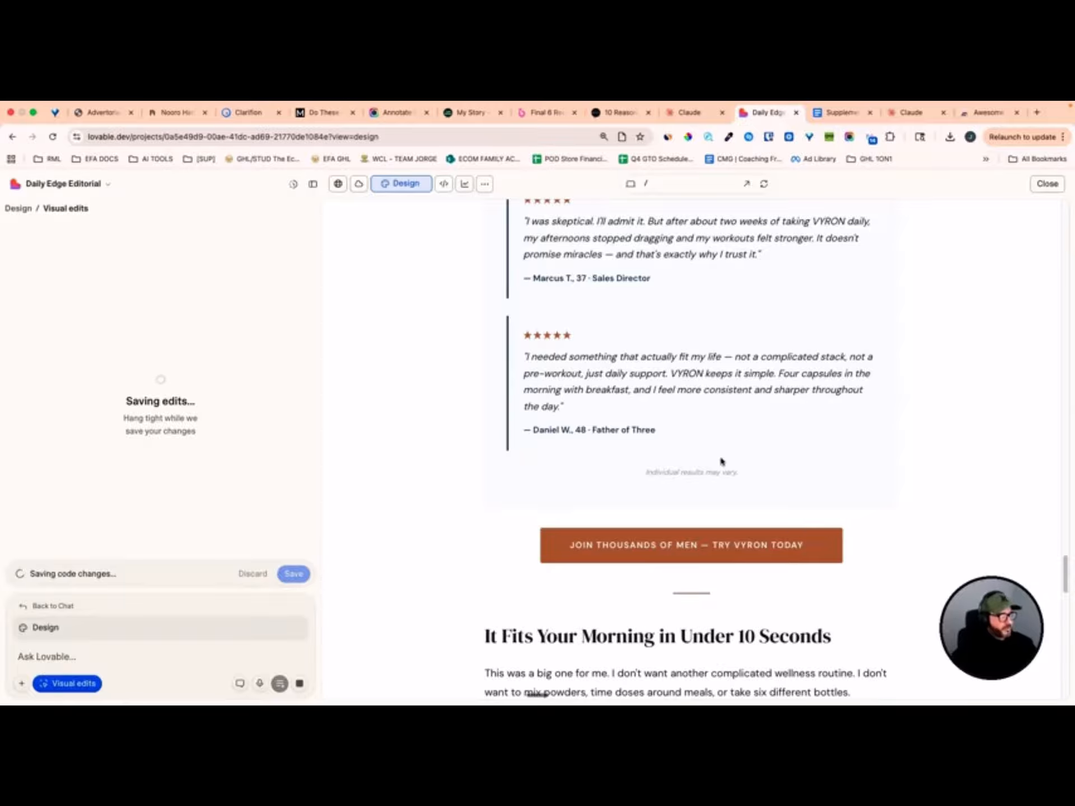
Select the morning routine placeholder block, attach the matching image and submit "REPLACE THIS WITH MY IMAGE. MAKE SURE THE BLOCK IS 16:9 TO MATCH MY IMAGE SIZE"
scroll(679, 444, "up", 6)
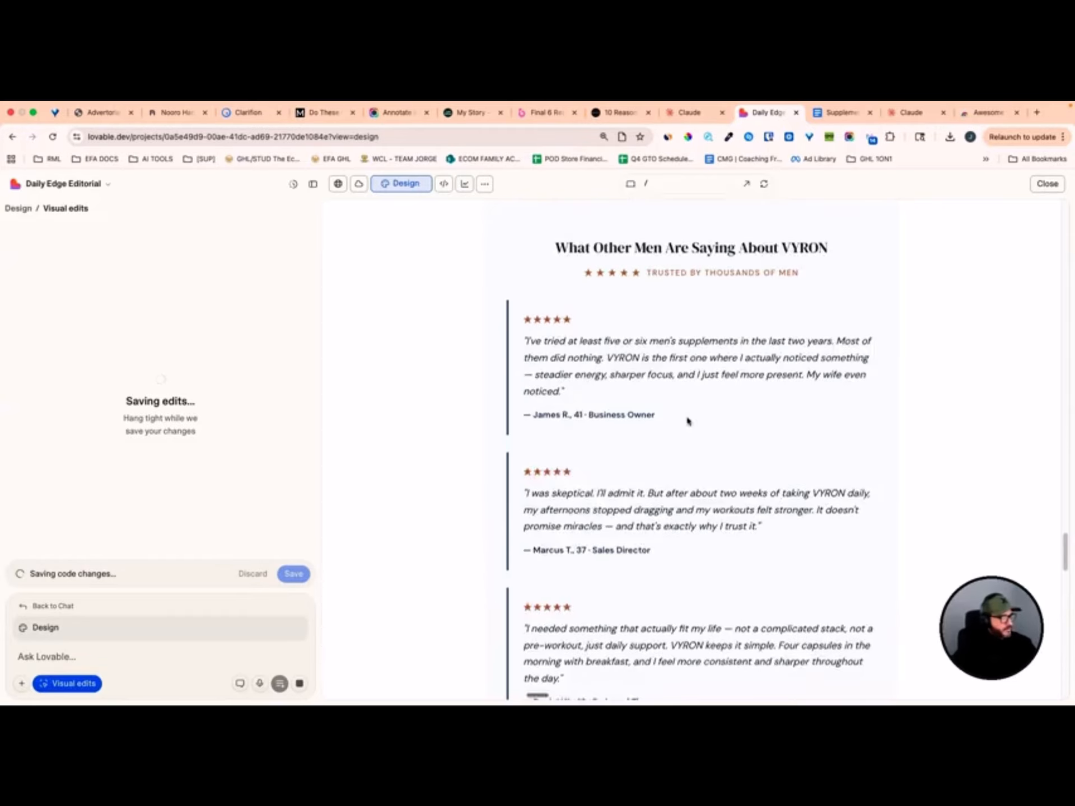
scroll(666, 427, "down", 8)
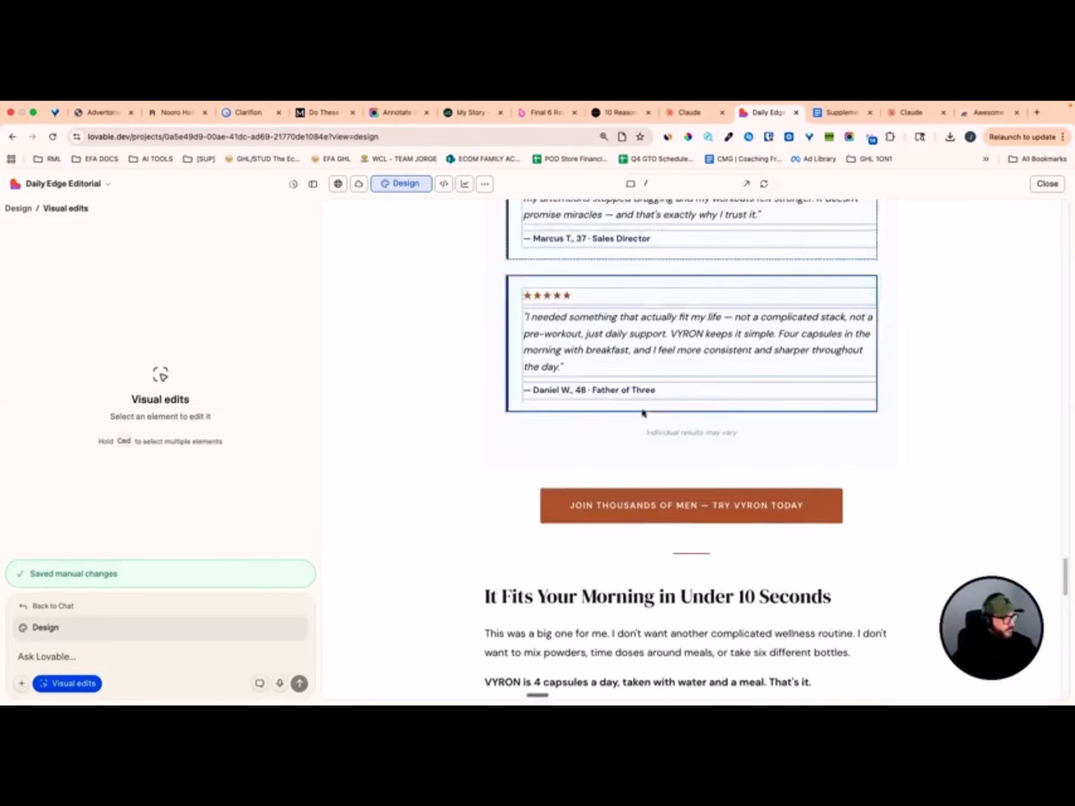
scroll(668, 433, "down", 6)
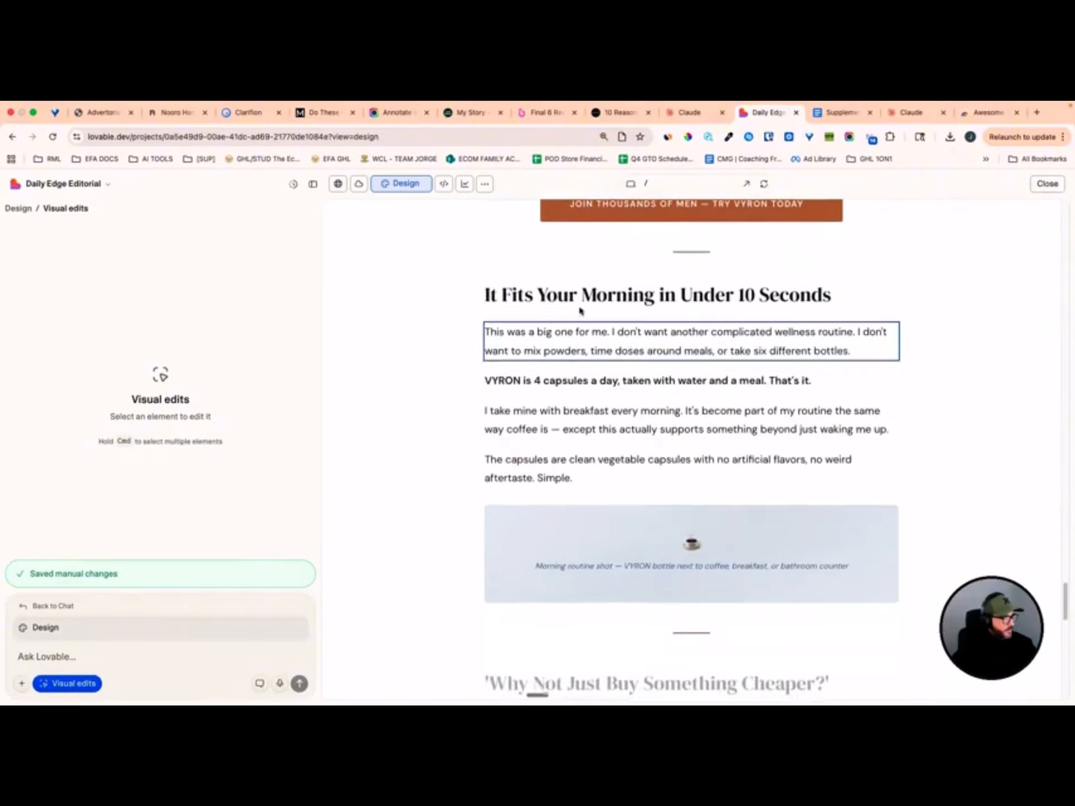
scroll(616, 420, "down", 2)
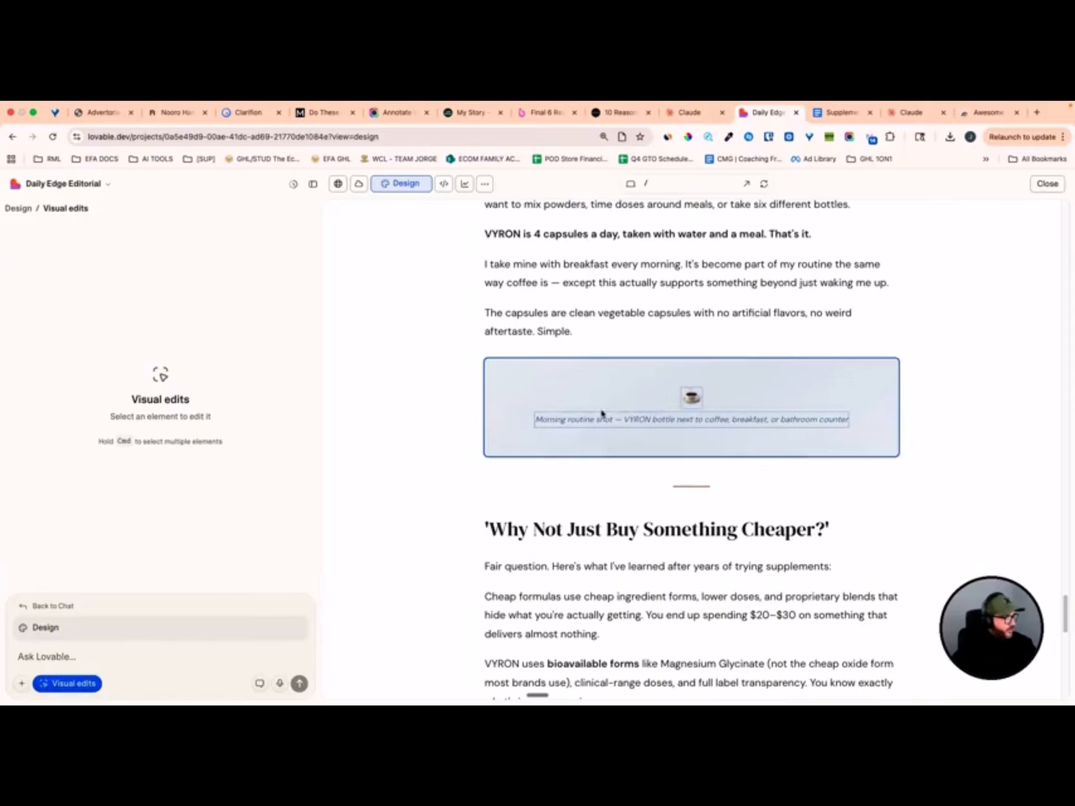
left_click(540, 378)
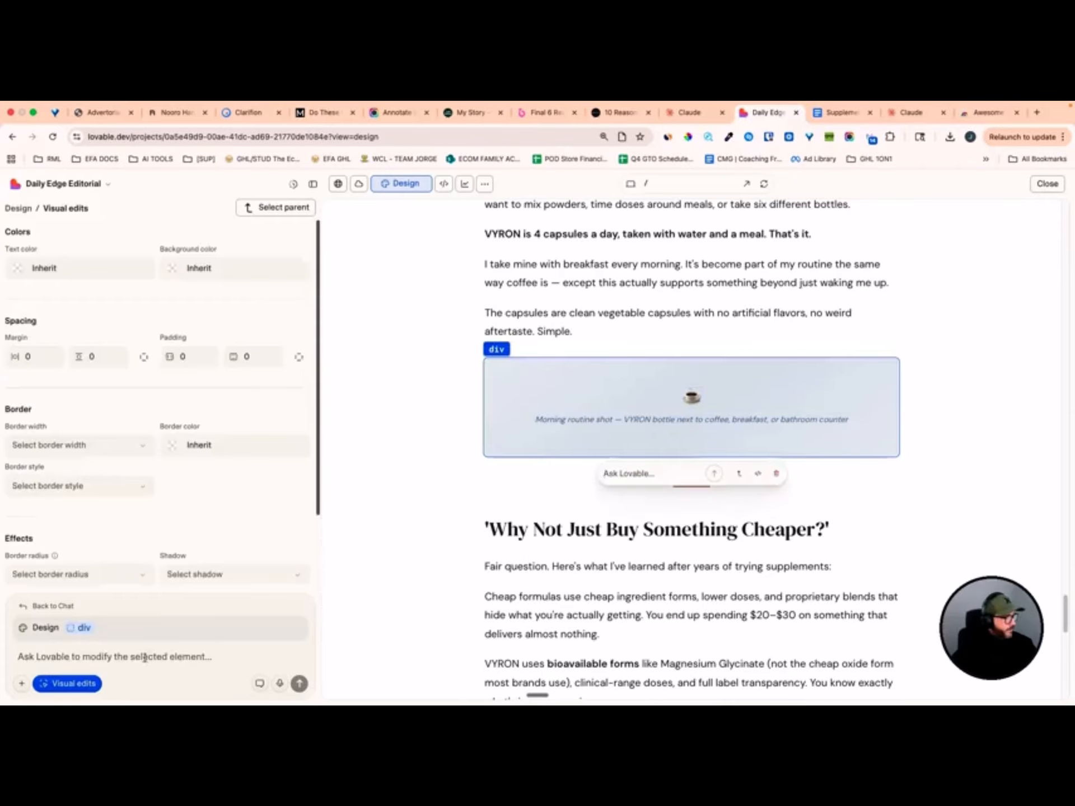
type("REPLACE THIS WITH MY IMAGE. MAKE SURE THE BLOCK IS 16:9 TO MATCH MY IMAGE SIZE")
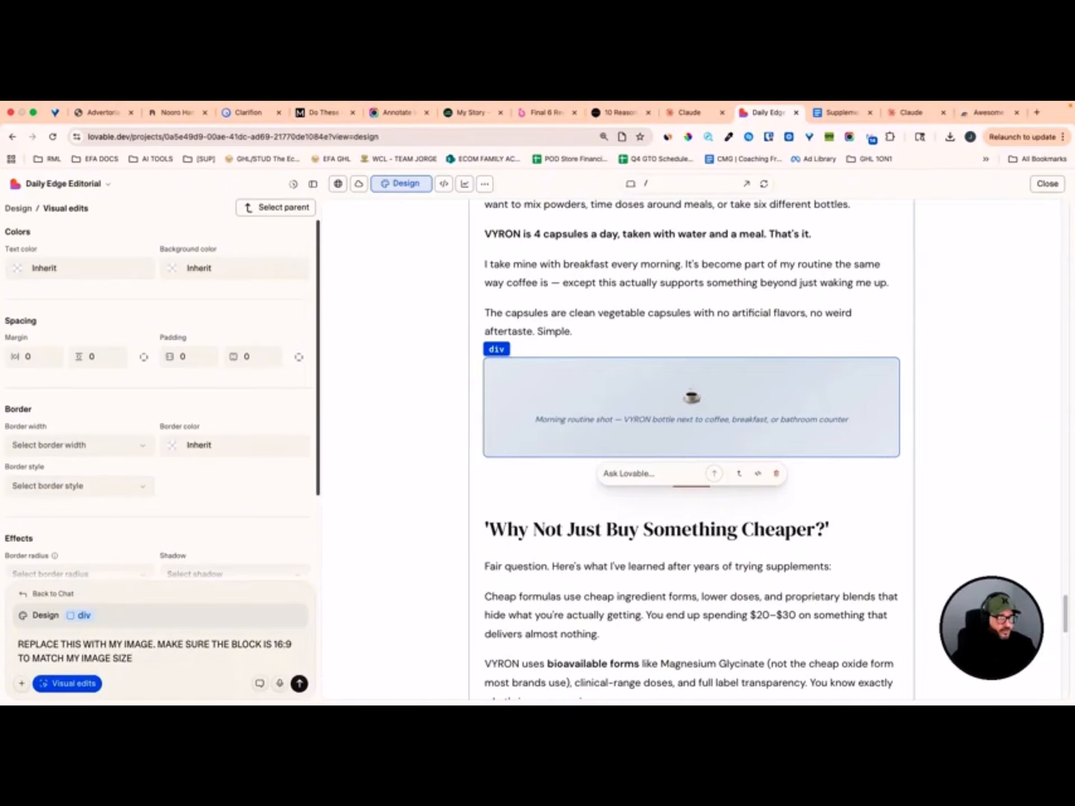
left_click_drag(783, 562, 101, 627)
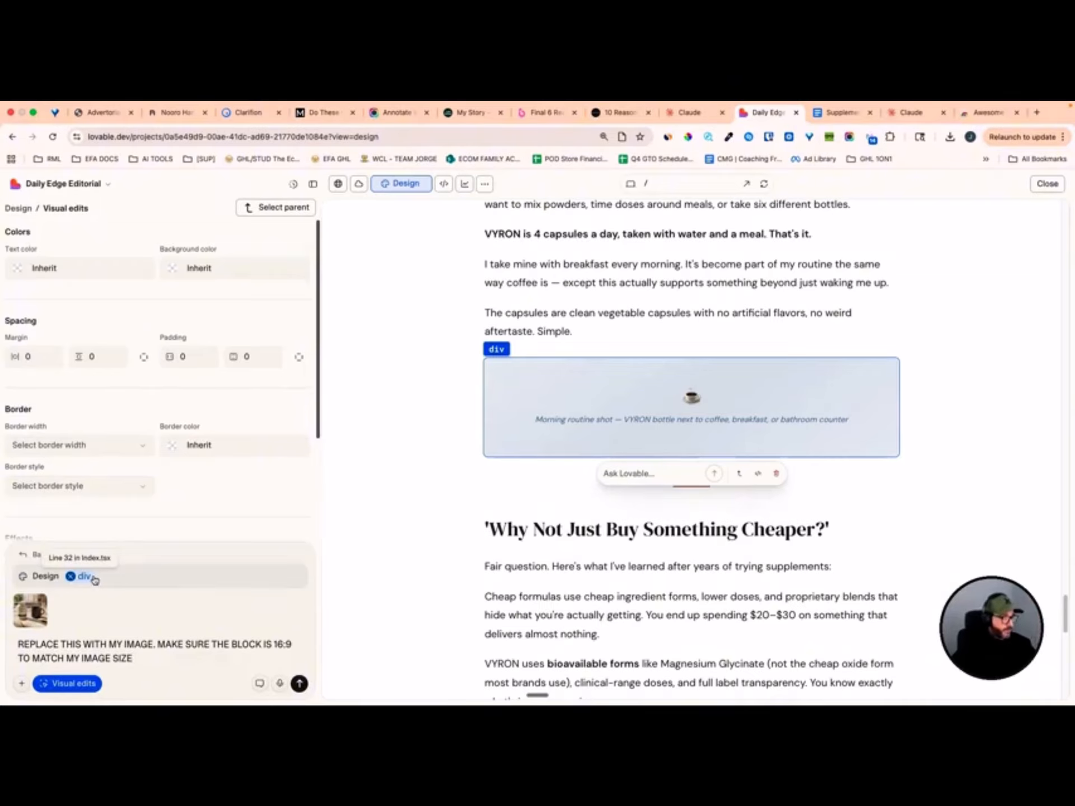
left_click(299, 684)
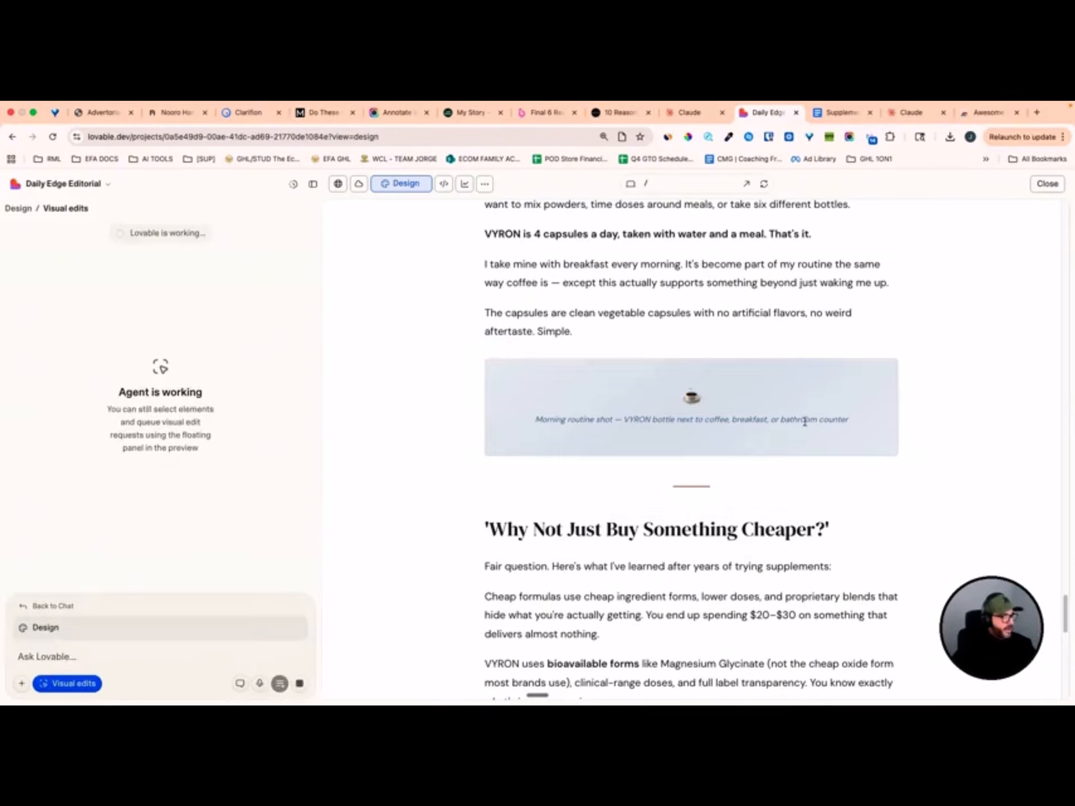
Examine the desktop page from the headline through the ingredients and price sections to the 30-day verdict
scroll(727, 476, "up", 20)
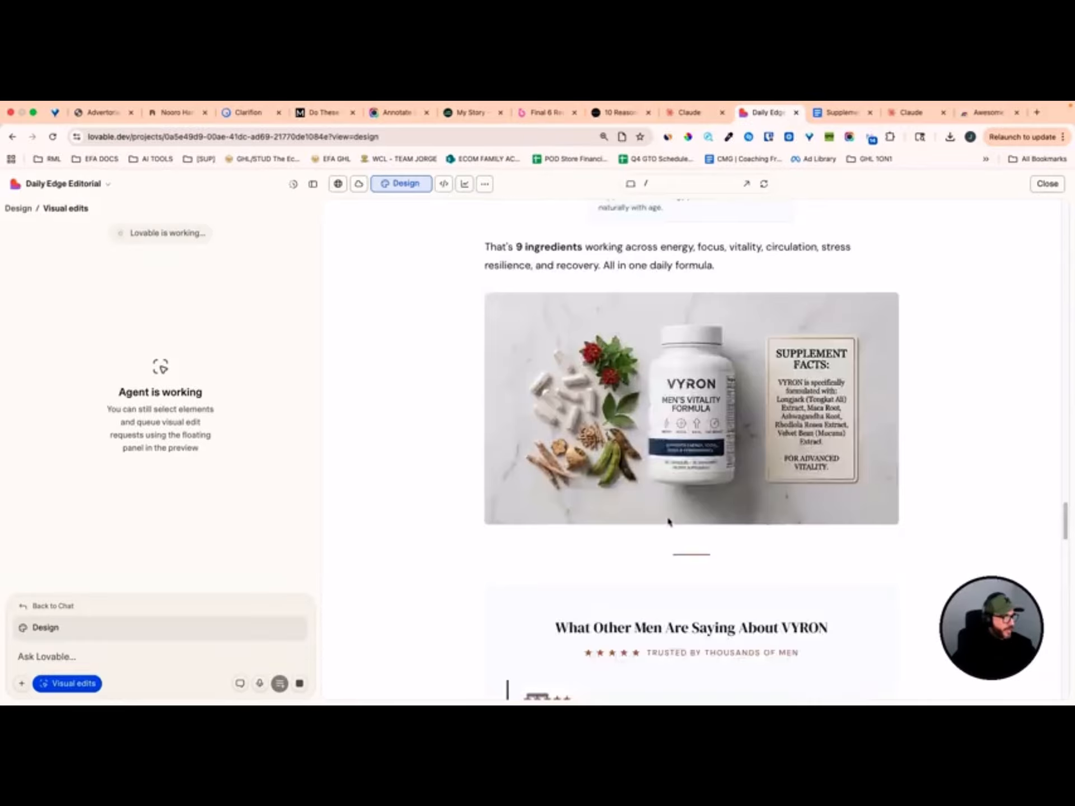
scroll(710, 456, "up", 15)
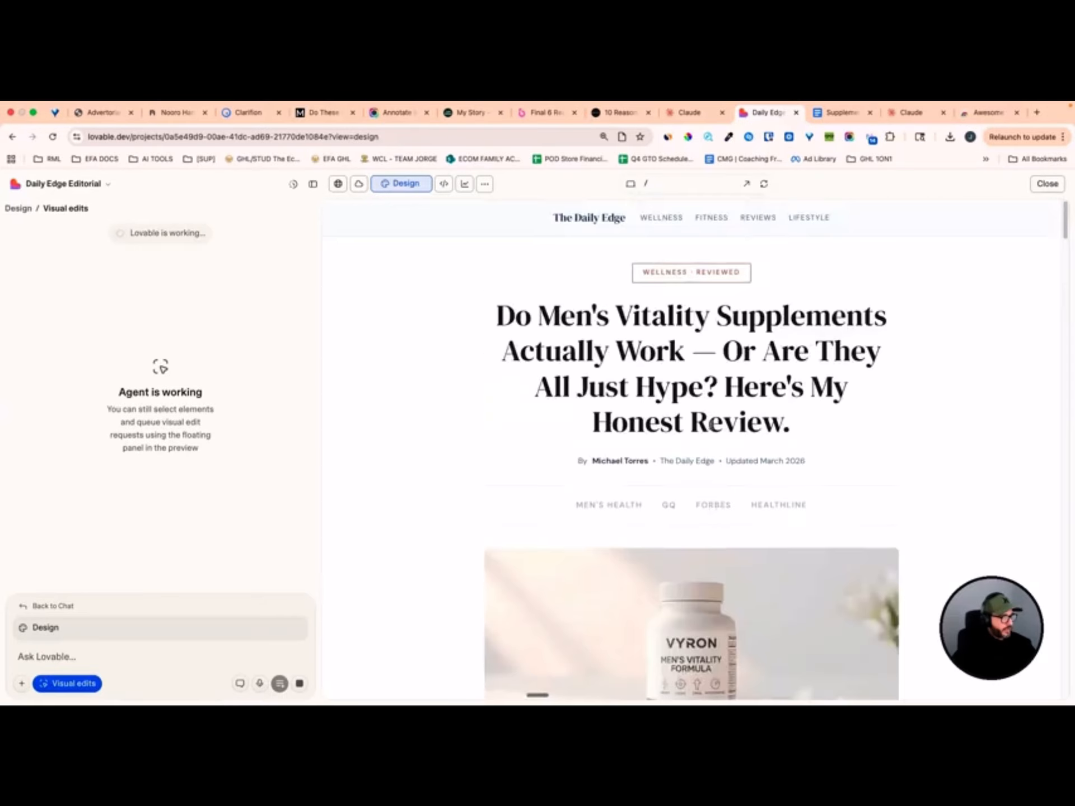
scroll(790, 373, "down", 5)
scroll(790, 372, "down", 20)
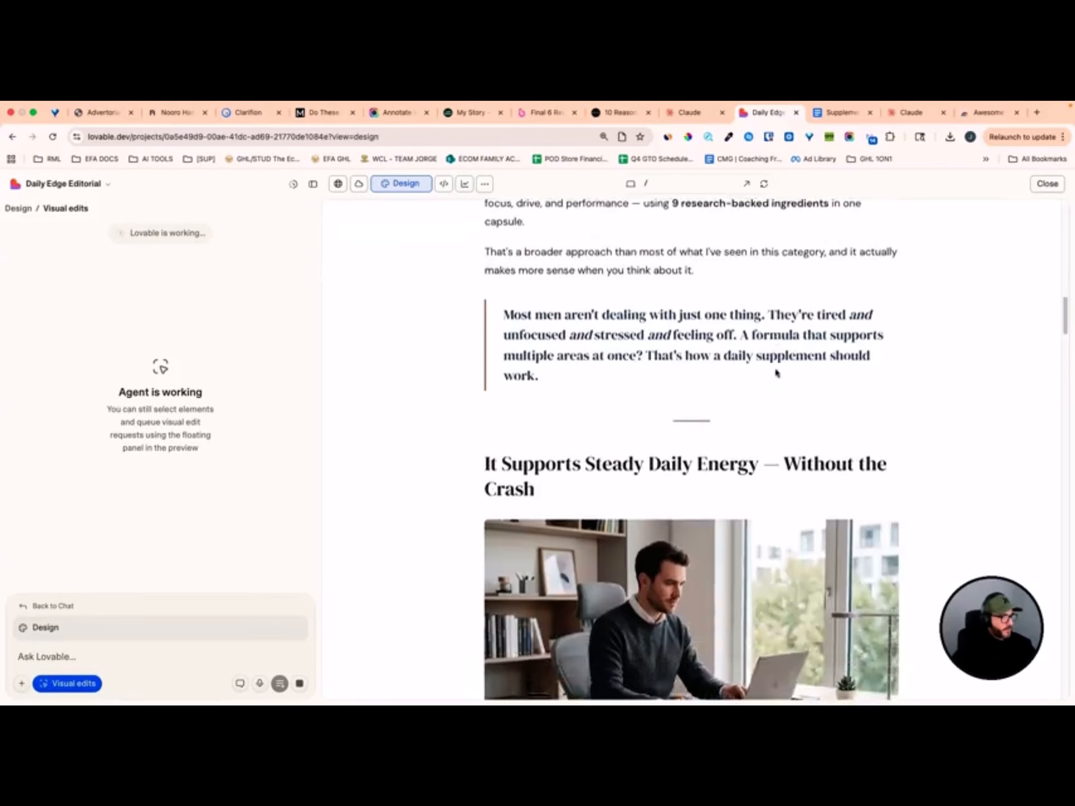
scroll(769, 375, "down", 20)
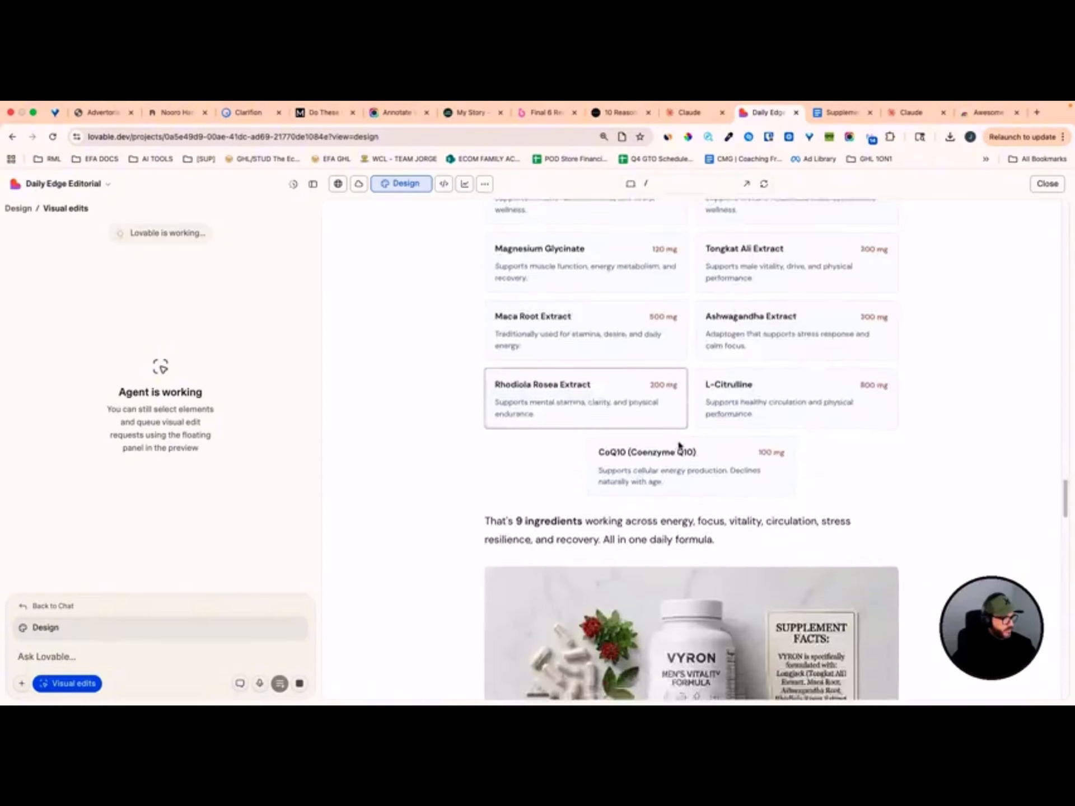
scroll(678, 442, "up", 5)
scroll(679, 446, "down", 3)
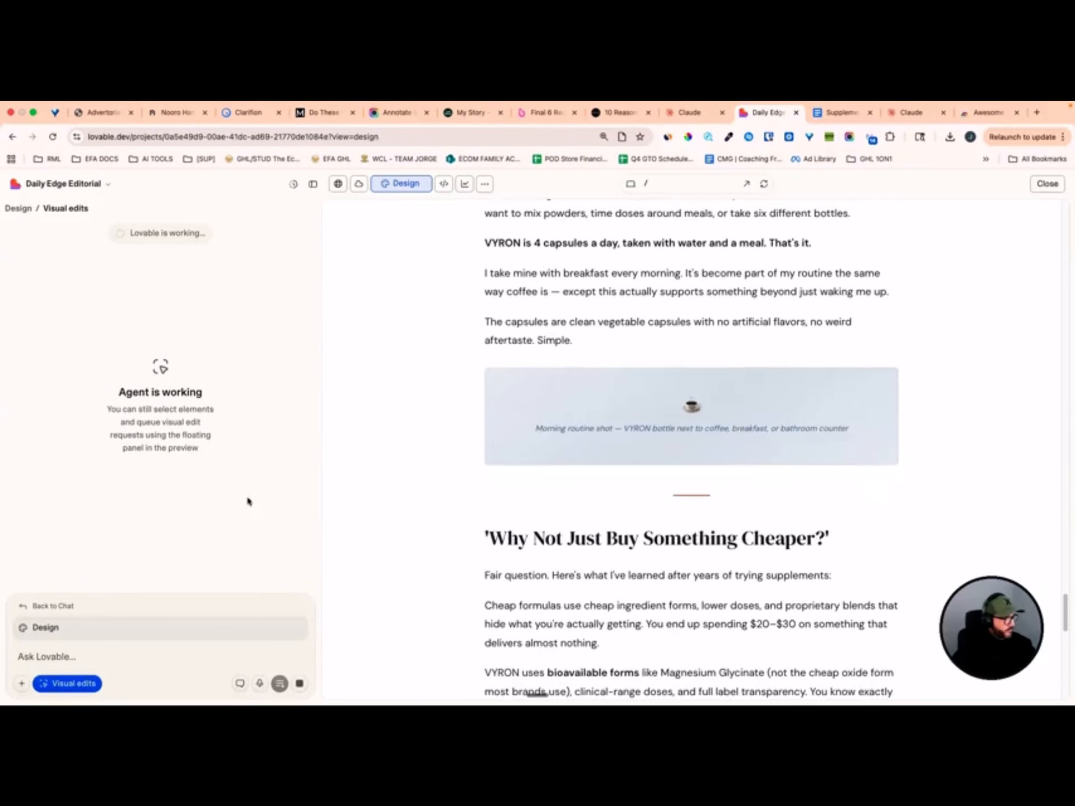
scroll(663, 448, "down", 10)
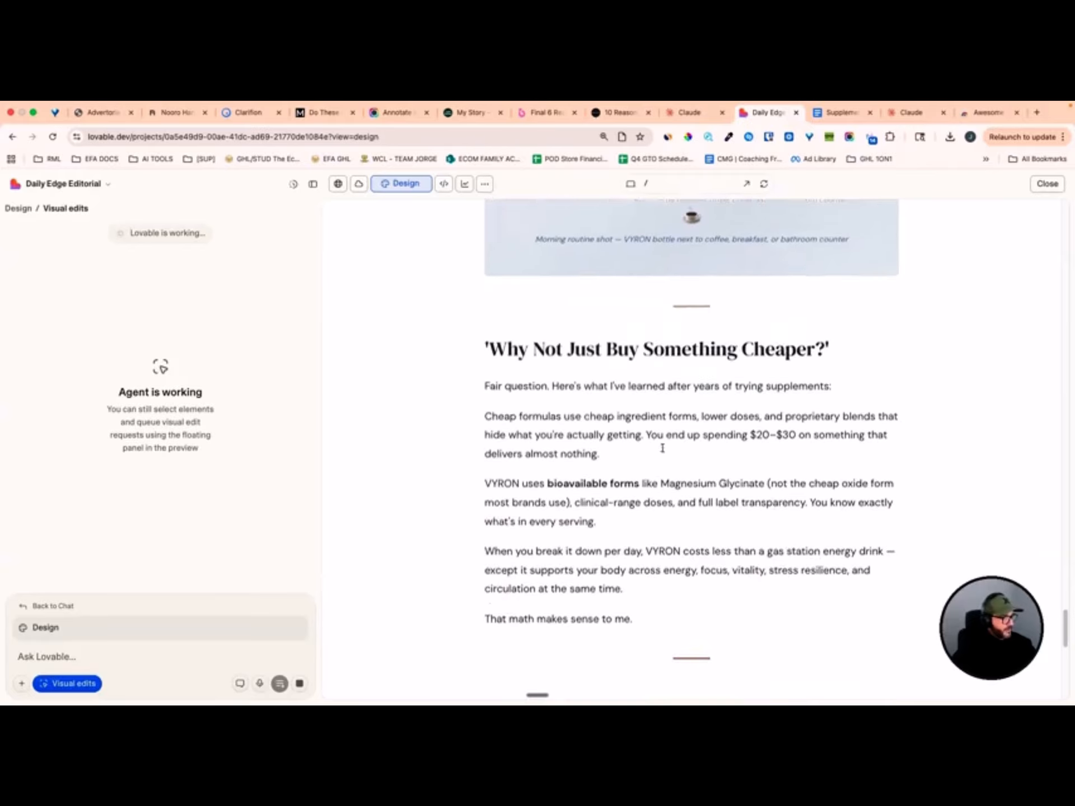
scroll(651, 440, "down", 1)
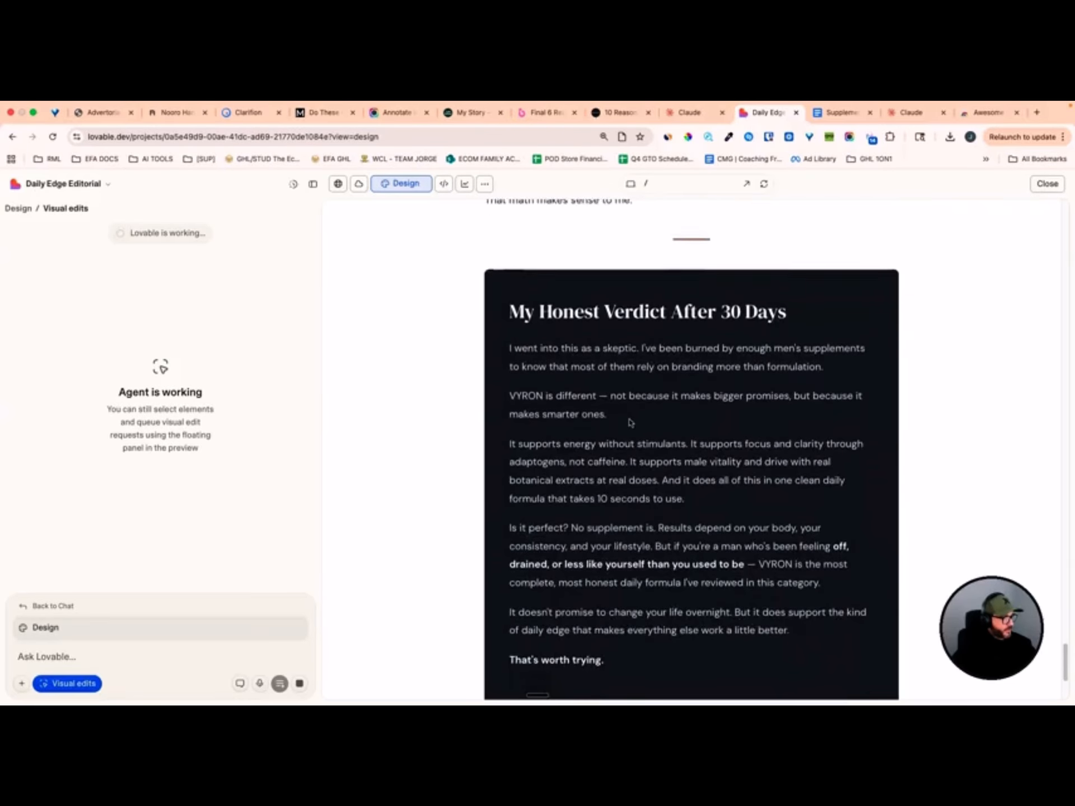
scroll(746, 326, "down", 5)
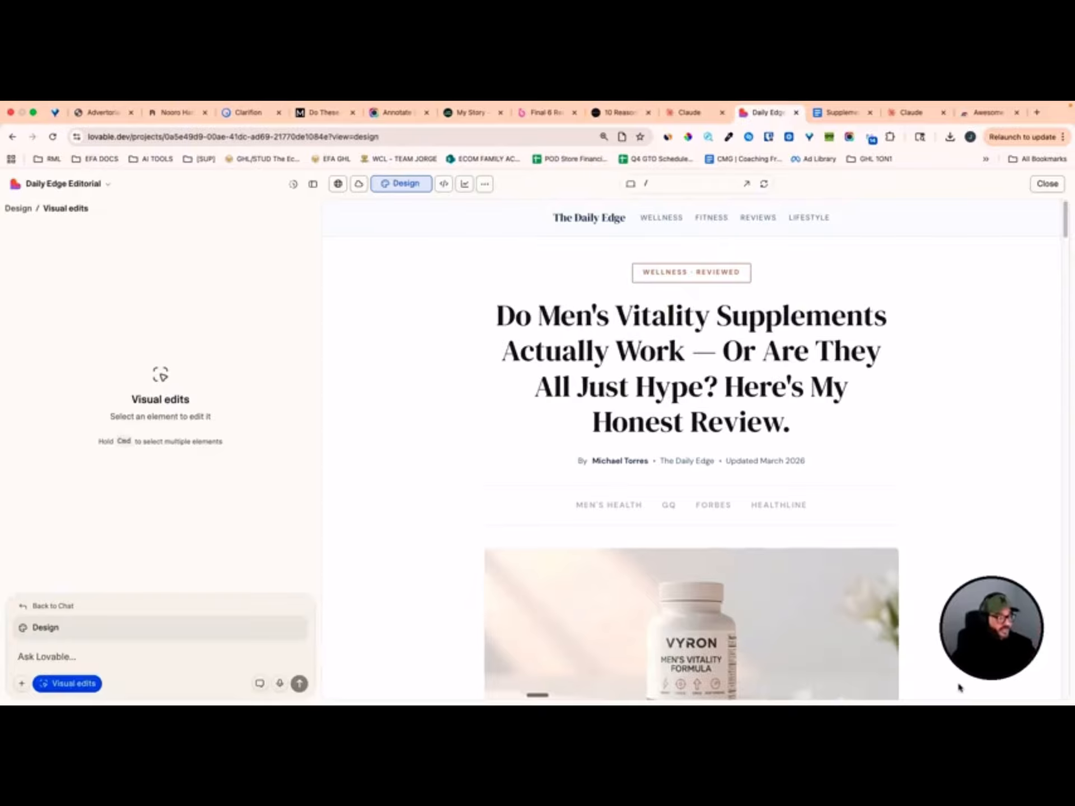
Check the closing verdict, shop button and disclaimer, and review the page back up to the headline
left_click_drag(1065, 218, 1065, 680)
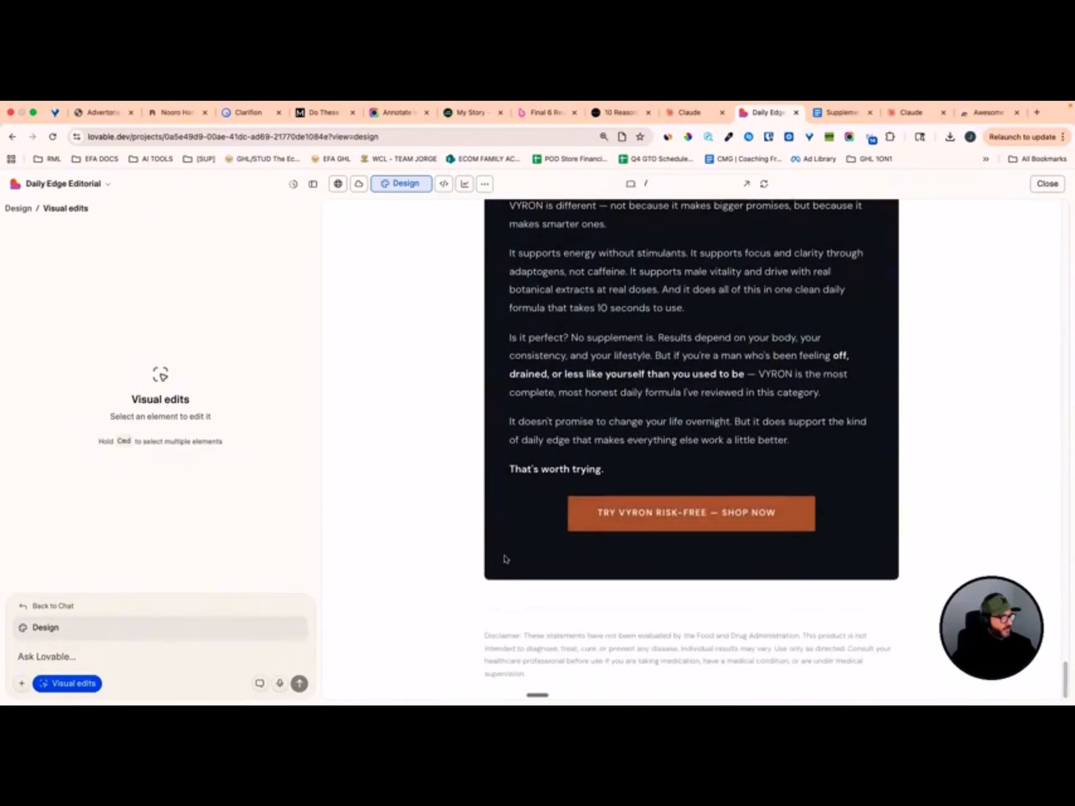
scroll(753, 384, "up", 20)
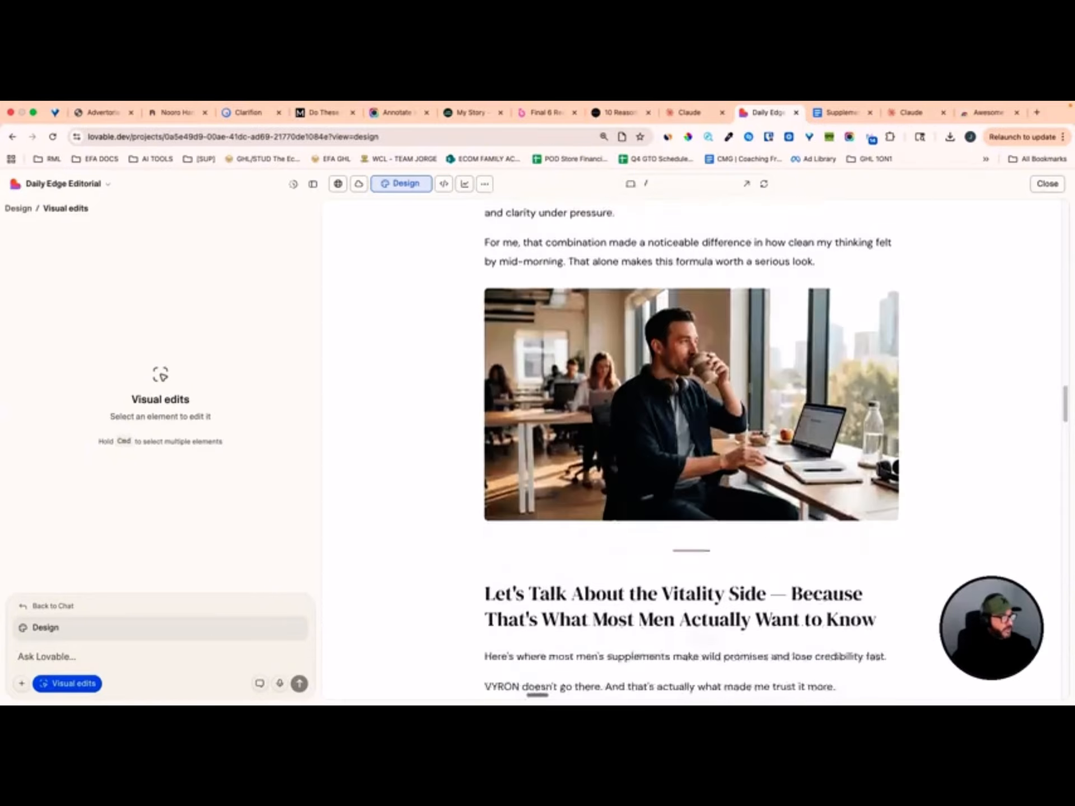
scroll(750, 387, "up", 20)
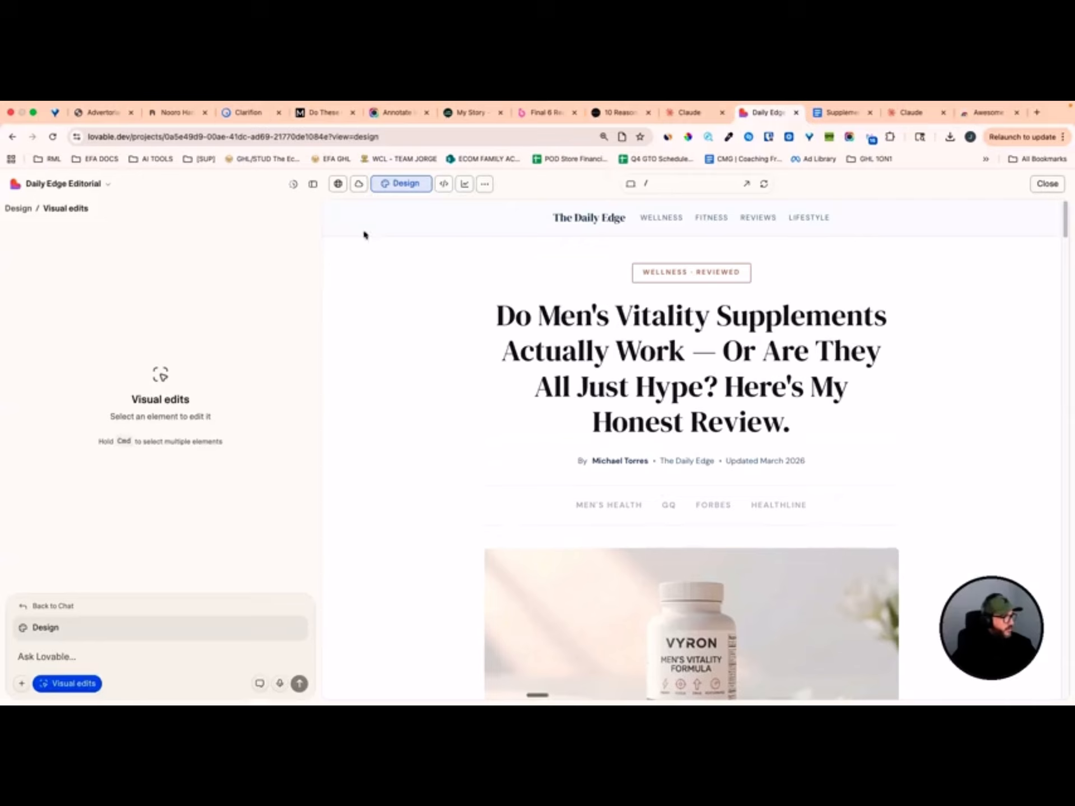
Switch the page preview through tablet to mobile size and check the headline, hero image and introduction
left_click(630, 185)
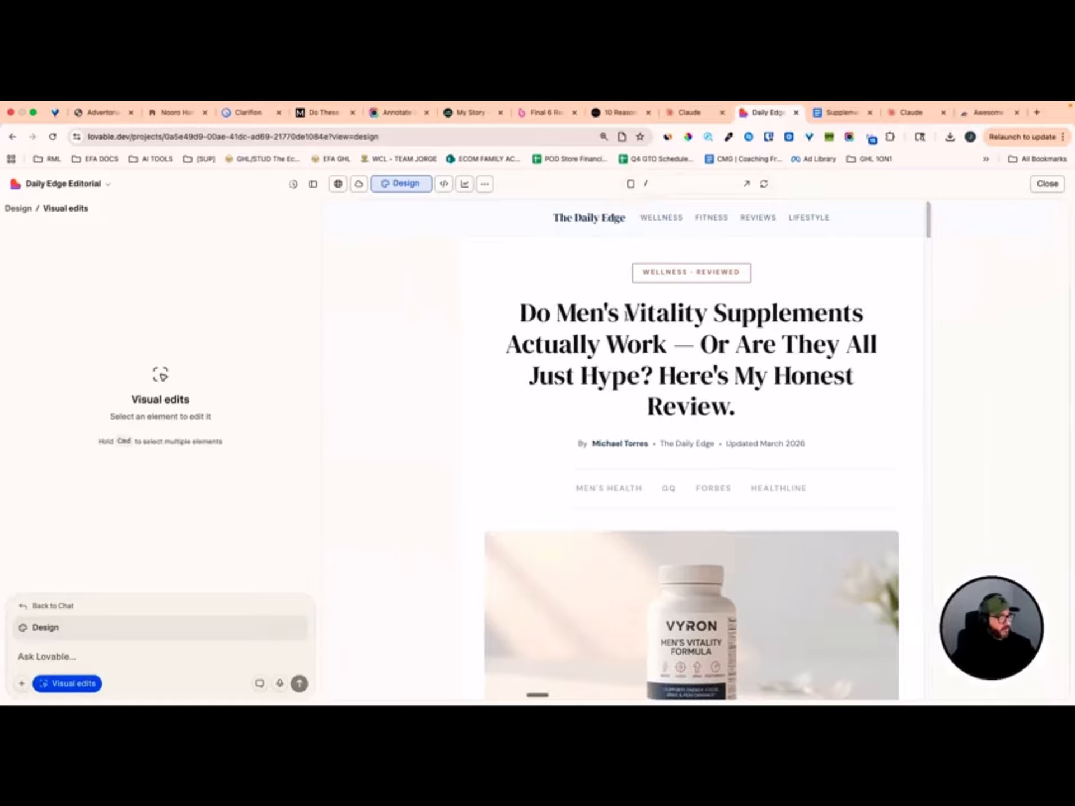
left_click(635, 188)
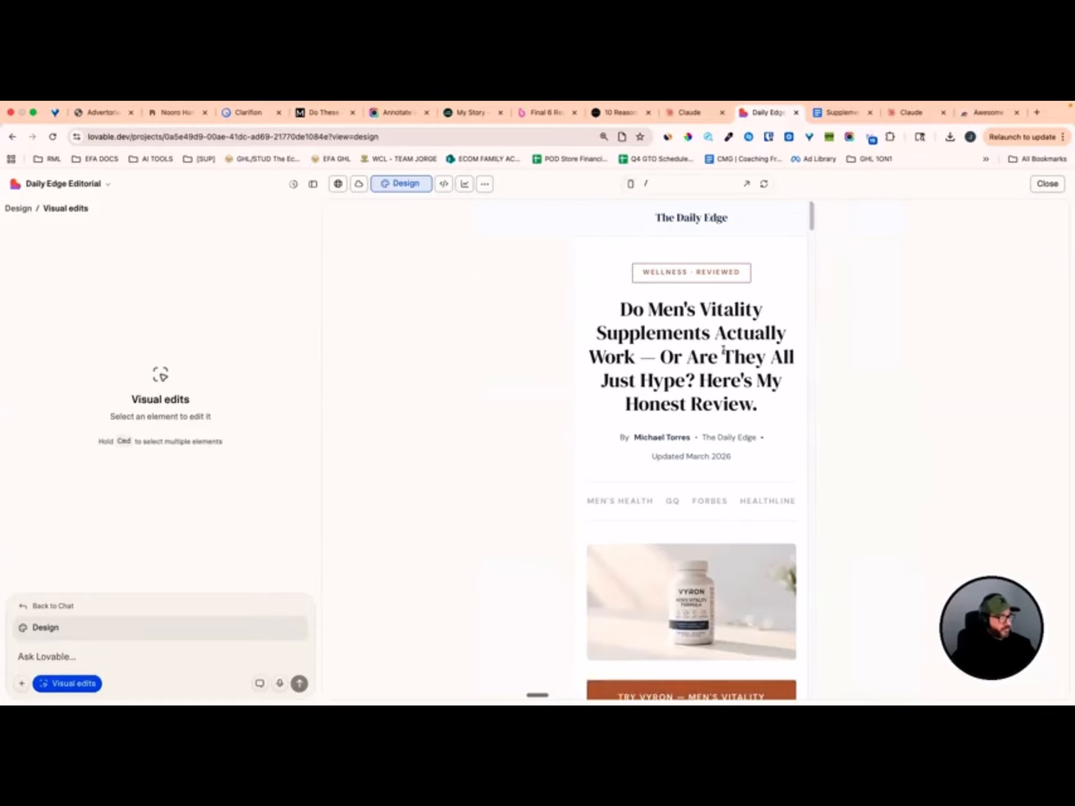
scroll(722, 351, "down", 3)
scroll(708, 351, "up", 3)
scroll(712, 296, "down", 8)
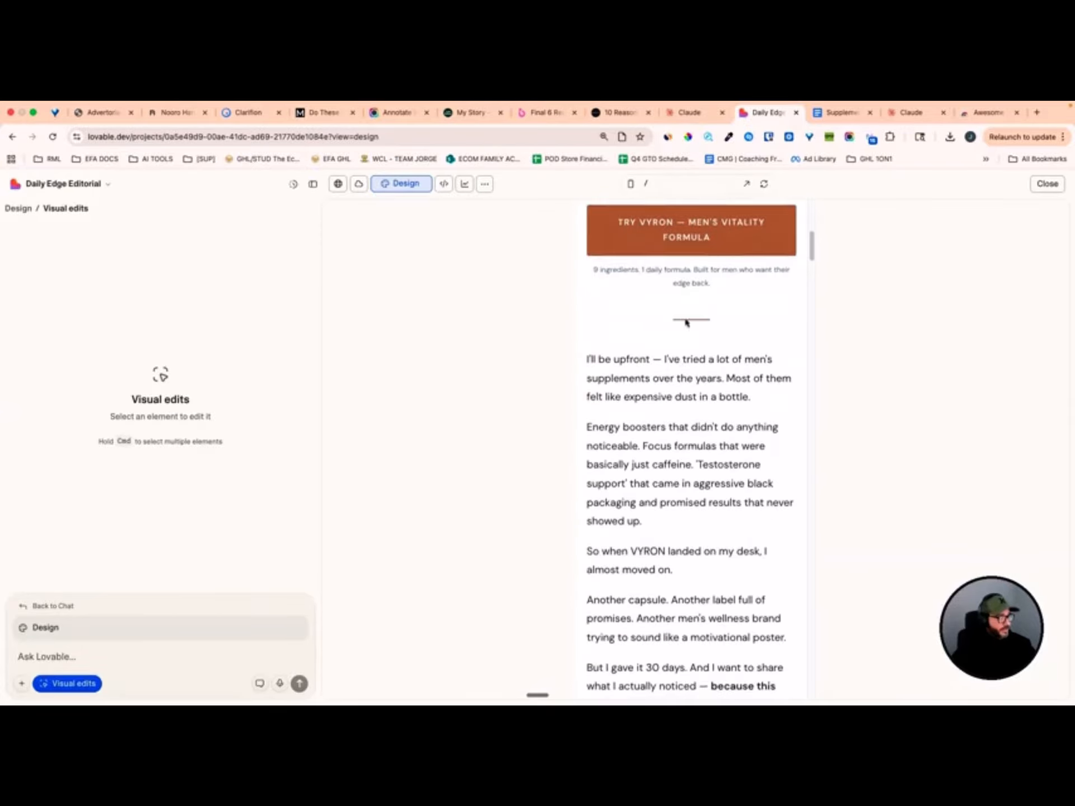
Examine the mobile layout from the daily energy section to the testimonials and leave visual editing for the chat
scroll(688, 347, "down", 18)
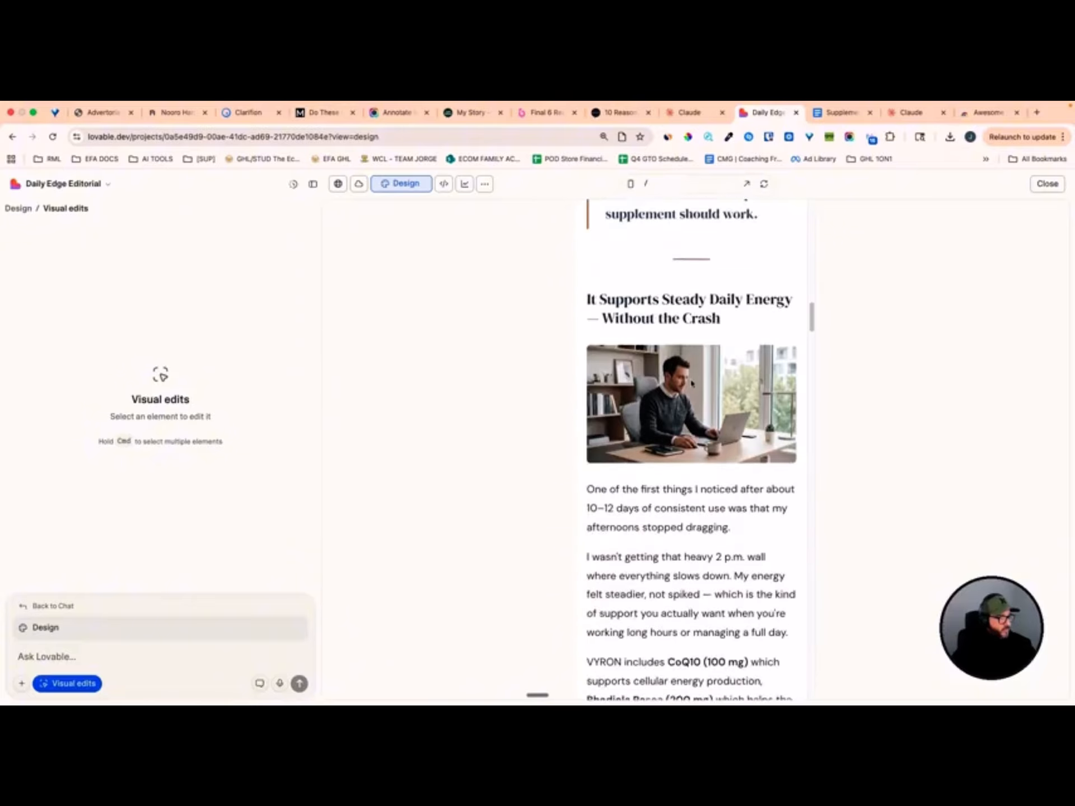
scroll(693, 383, "down", 17)
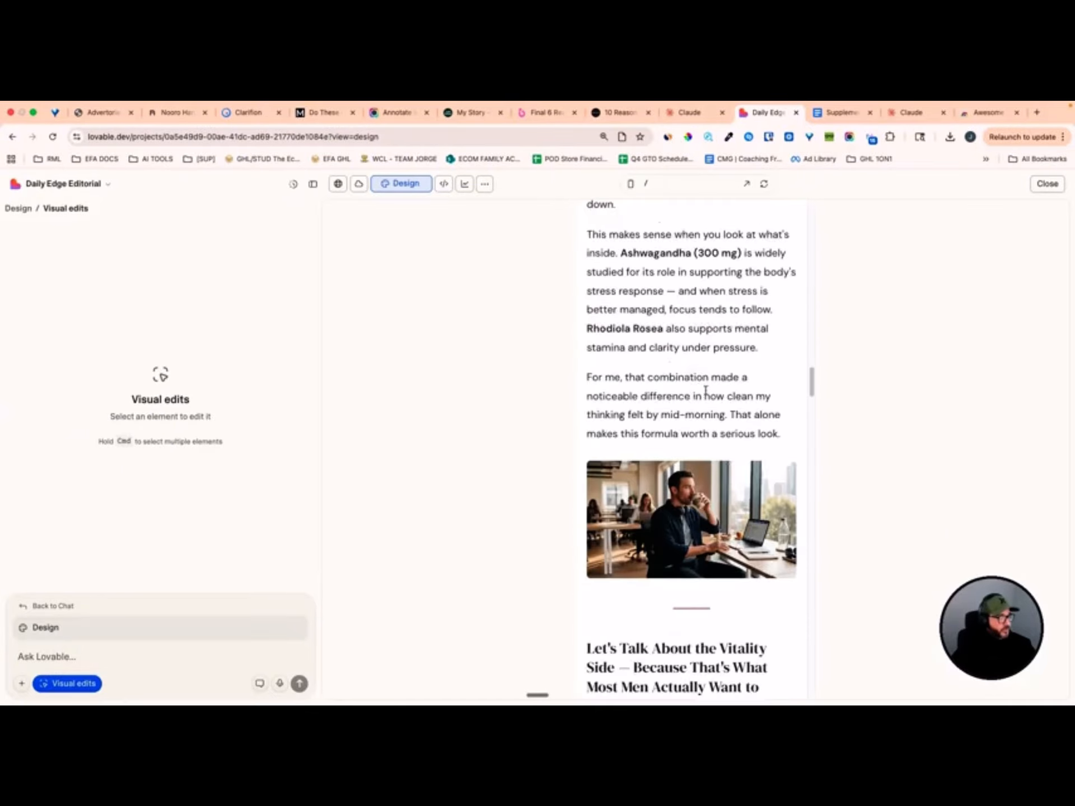
scroll(706, 390, "down", 9)
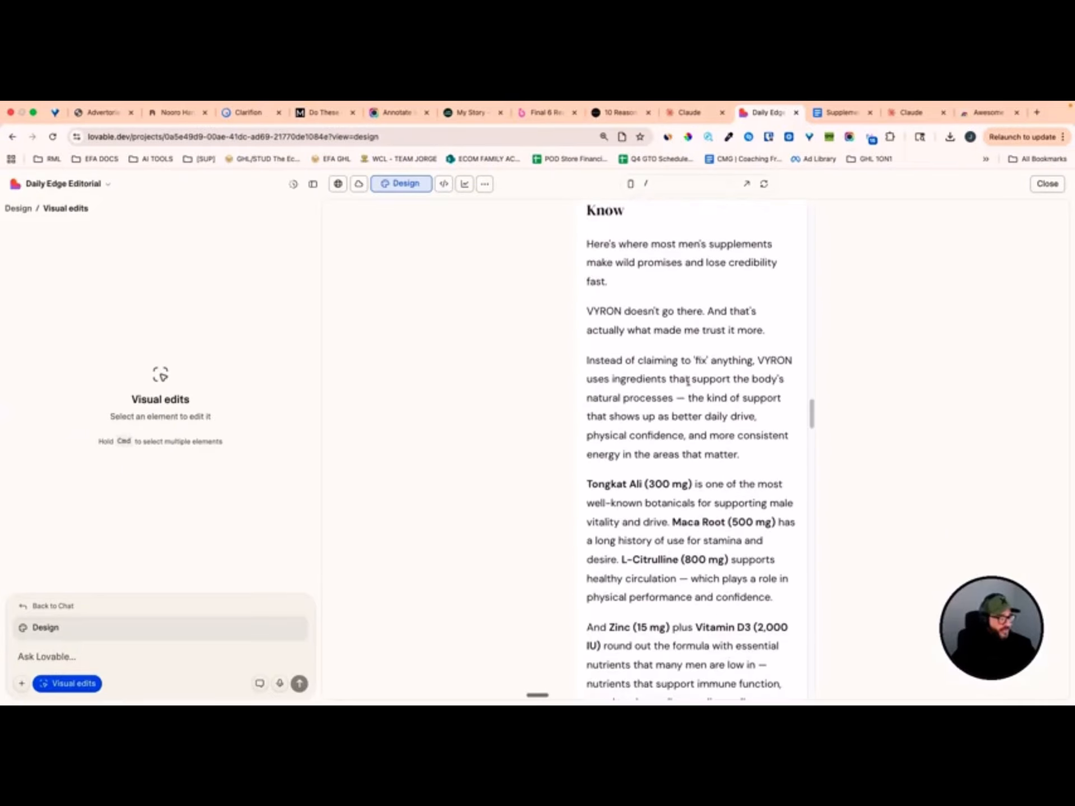
scroll(688, 379, "down", 10)
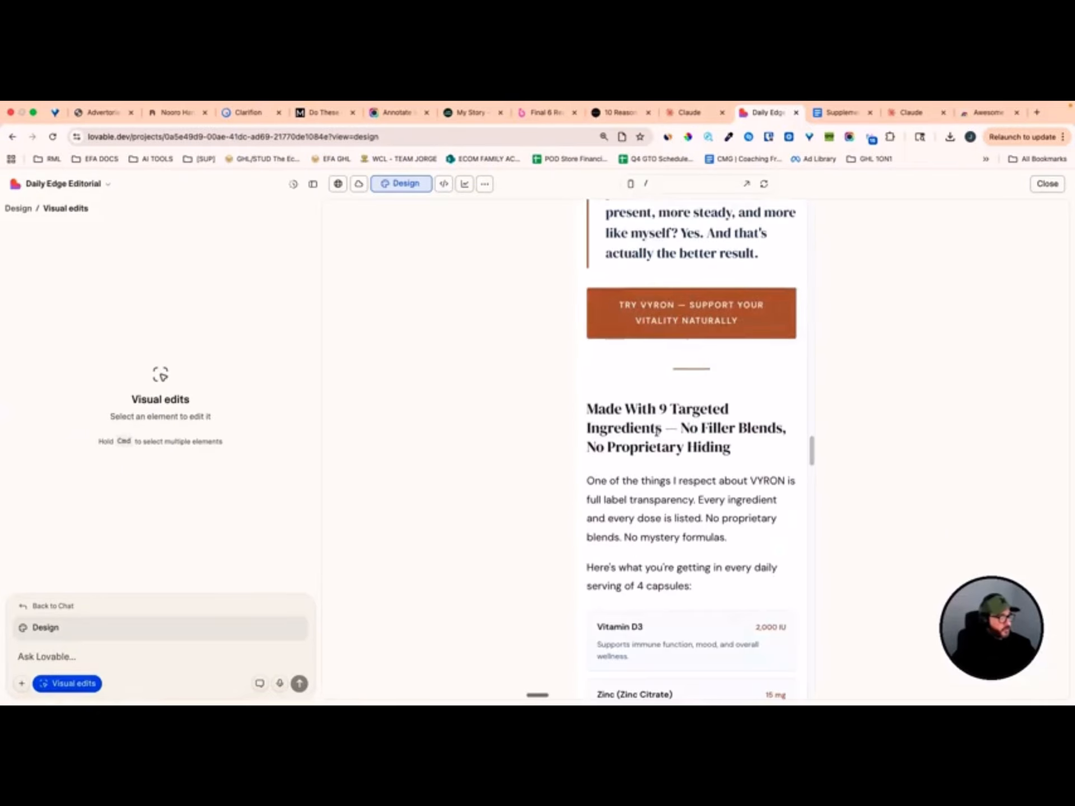
scroll(658, 430, "down", 3)
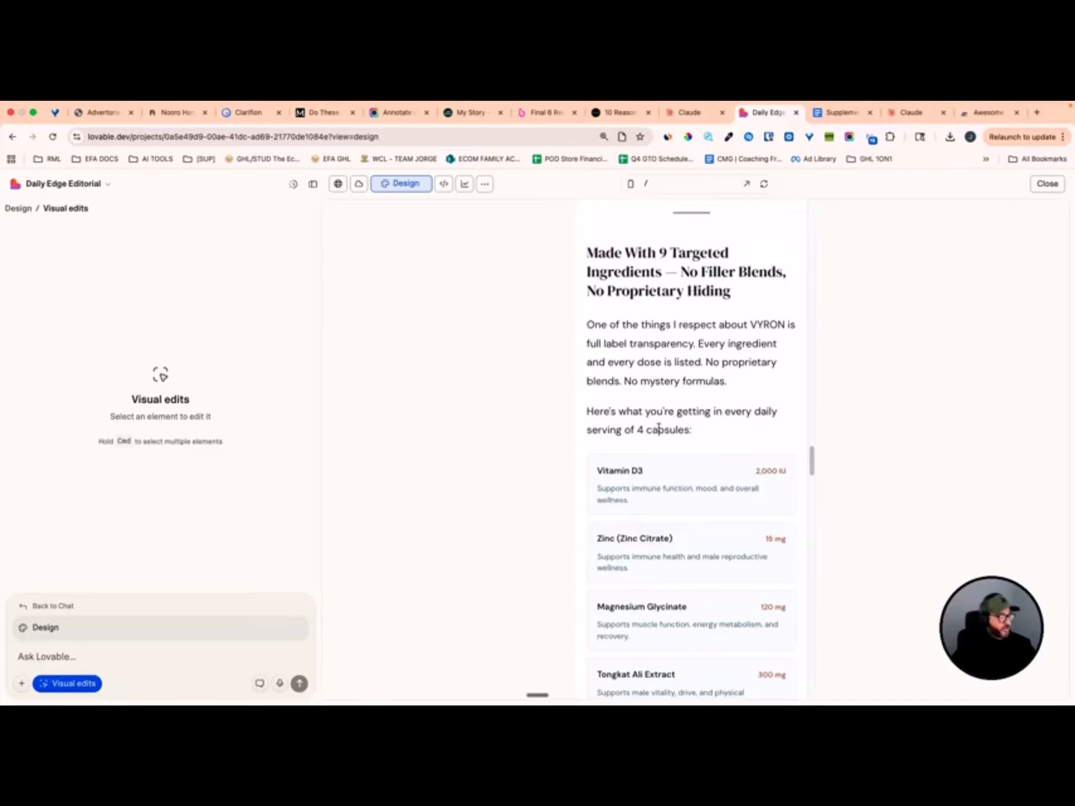
scroll(658, 430, "down", 13)
scroll(656, 426, "down", 3)
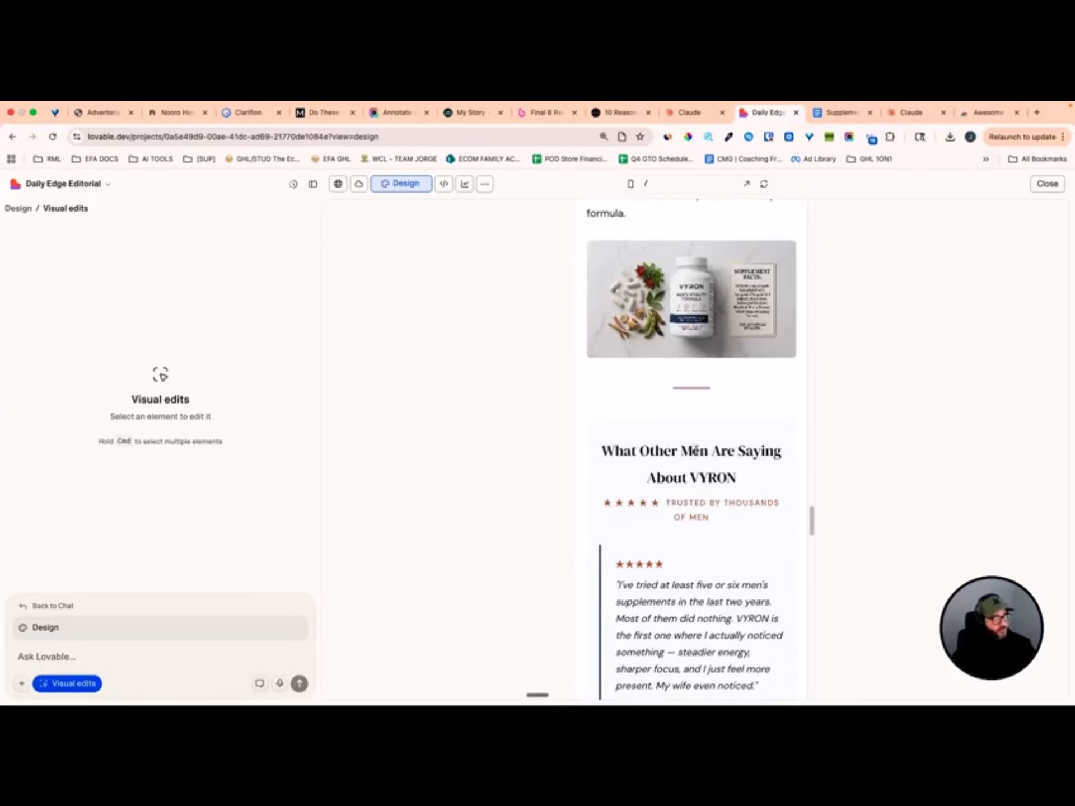
left_click(83, 683)
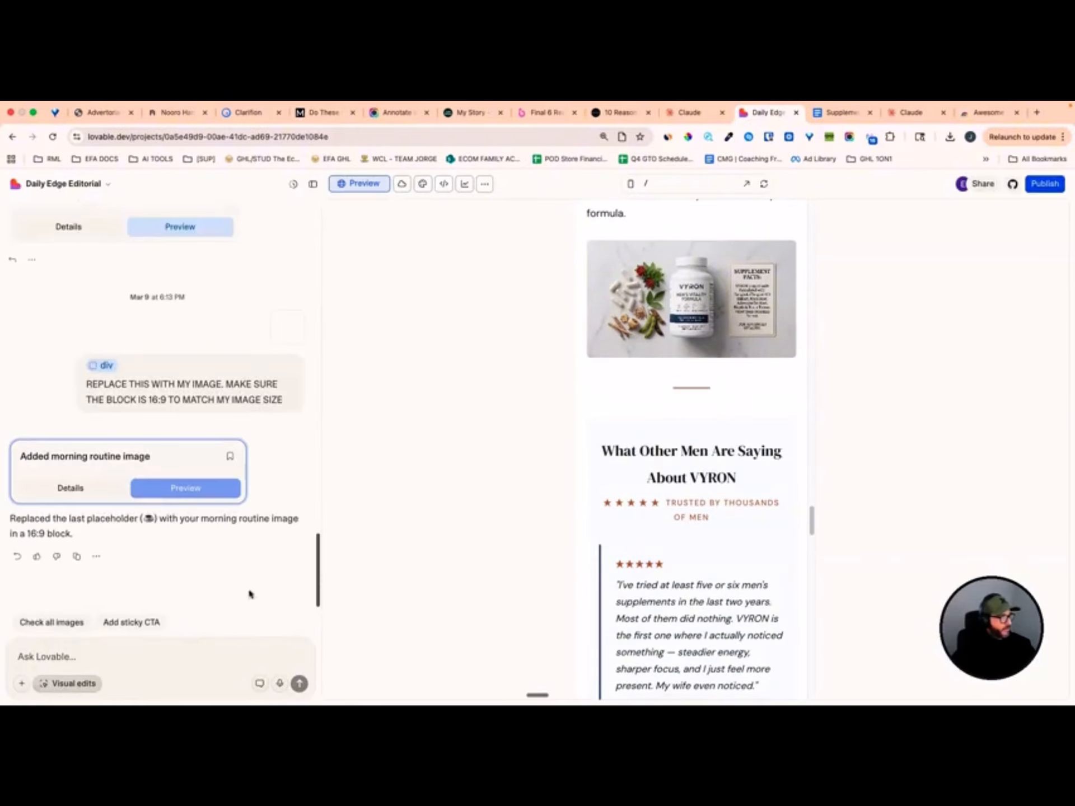
Check the mobile layout from the testimonials down to the morning routine image and back up to the headline
scroll(644, 478, "down", 2)
scroll(647, 479, "down", 16)
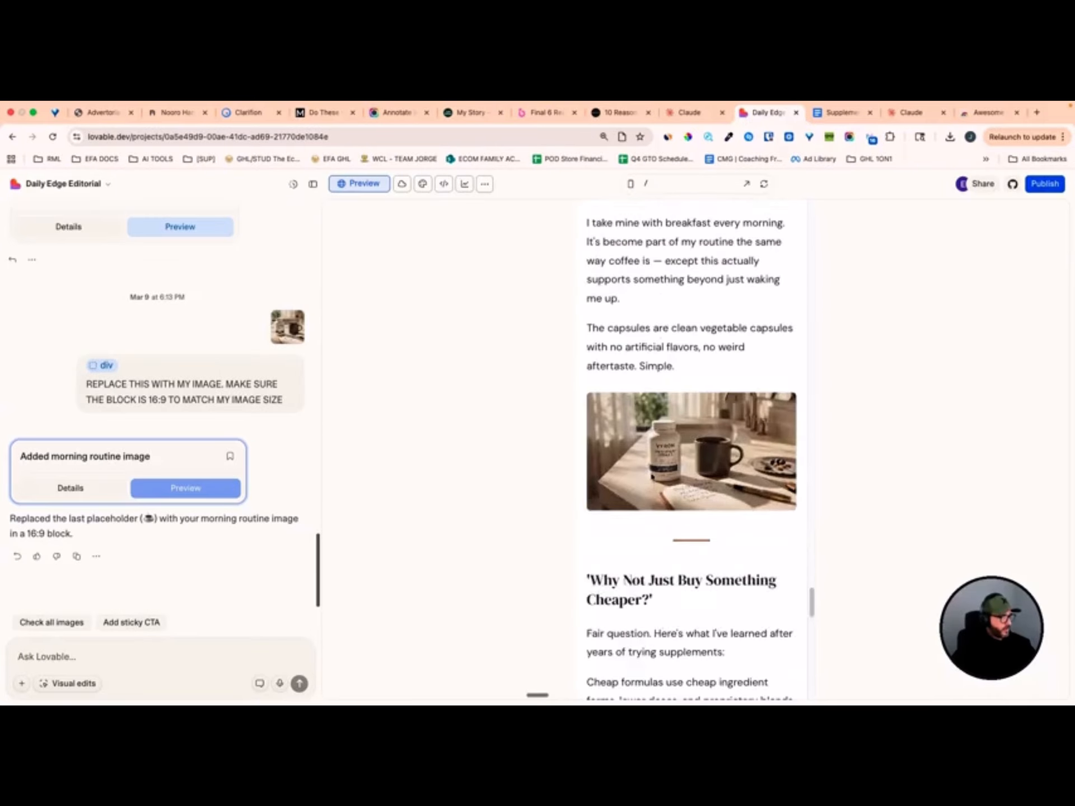
scroll(689, 487, "up", 20)
scroll(699, 498, "up", 20)
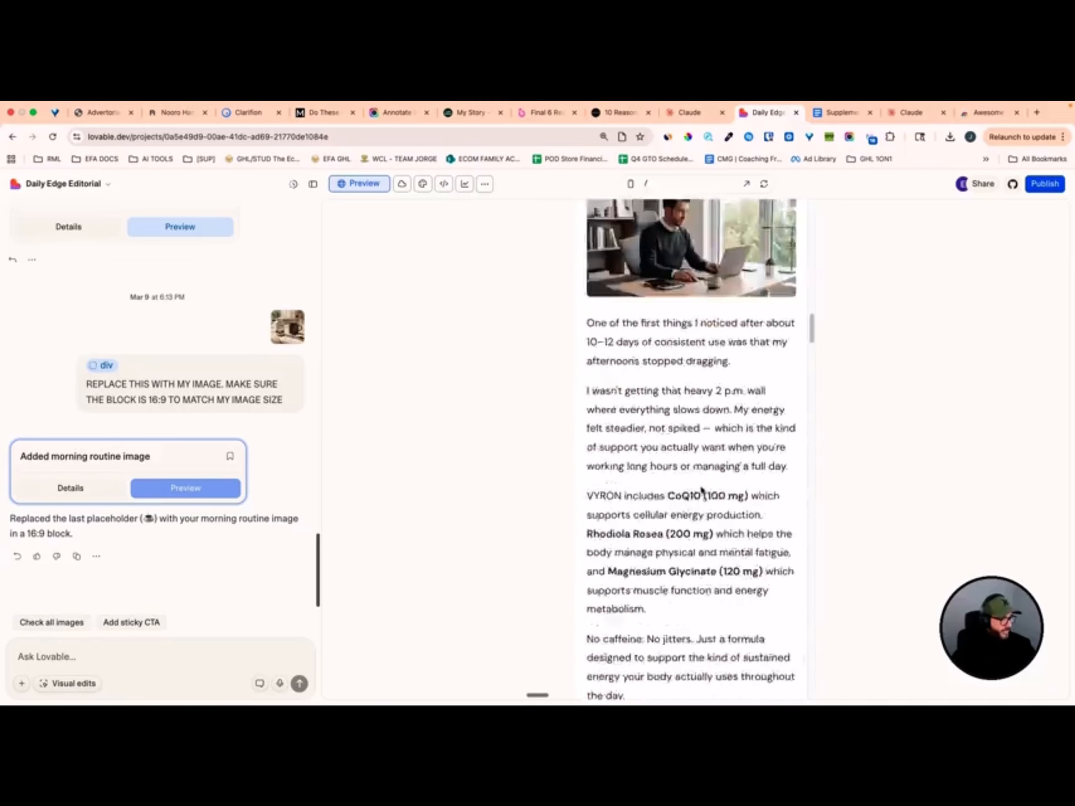
scroll(746, 458, "down", 2)
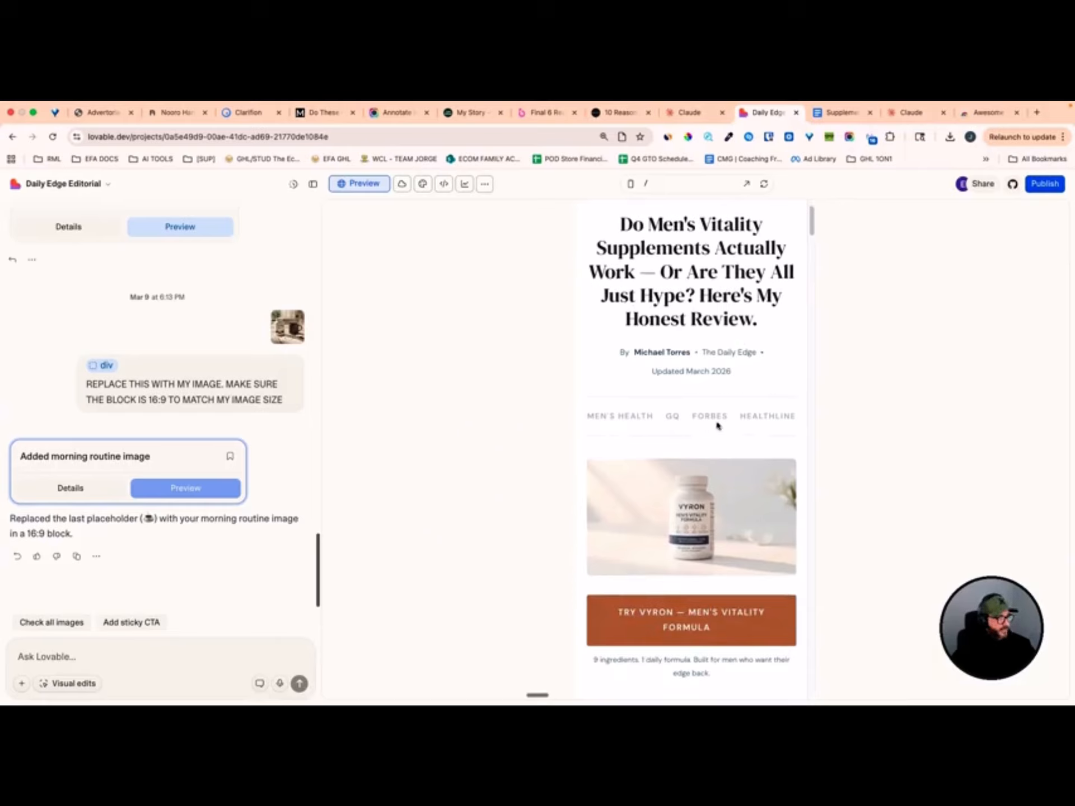
Inspect the introduction paragraph starting "Another capsule" in visual editing, open its text content, and return to the chat
left_click(71, 683)
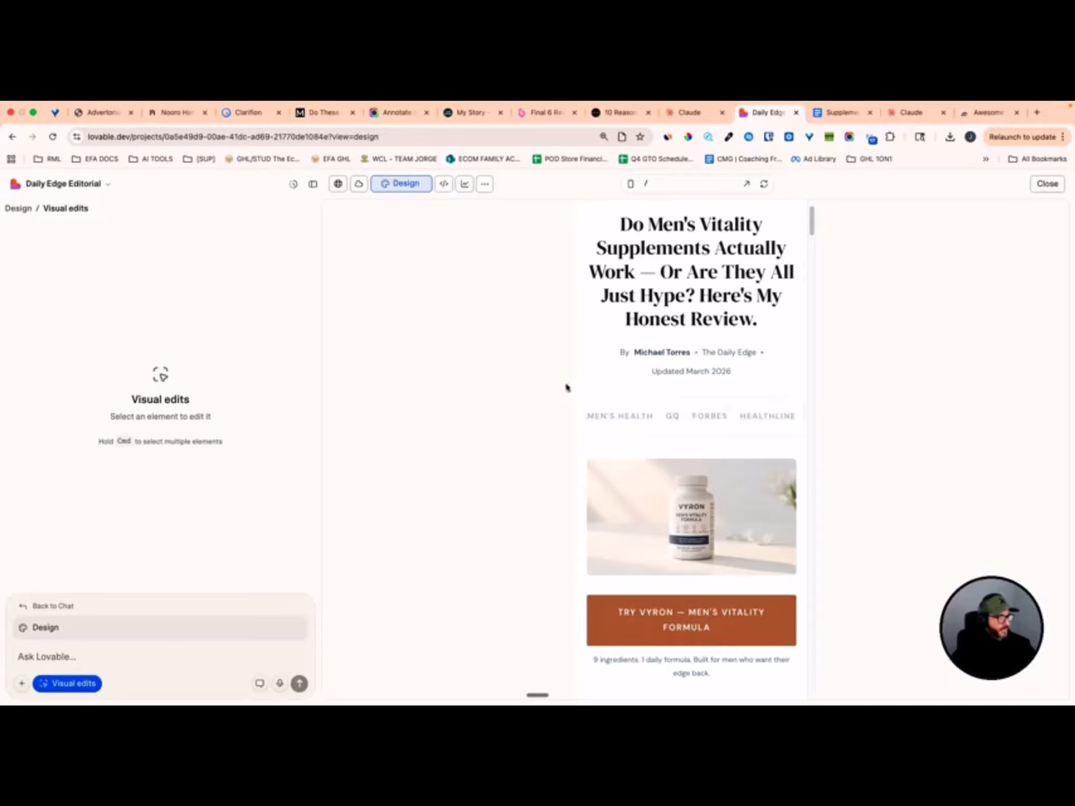
left_click(71, 683)
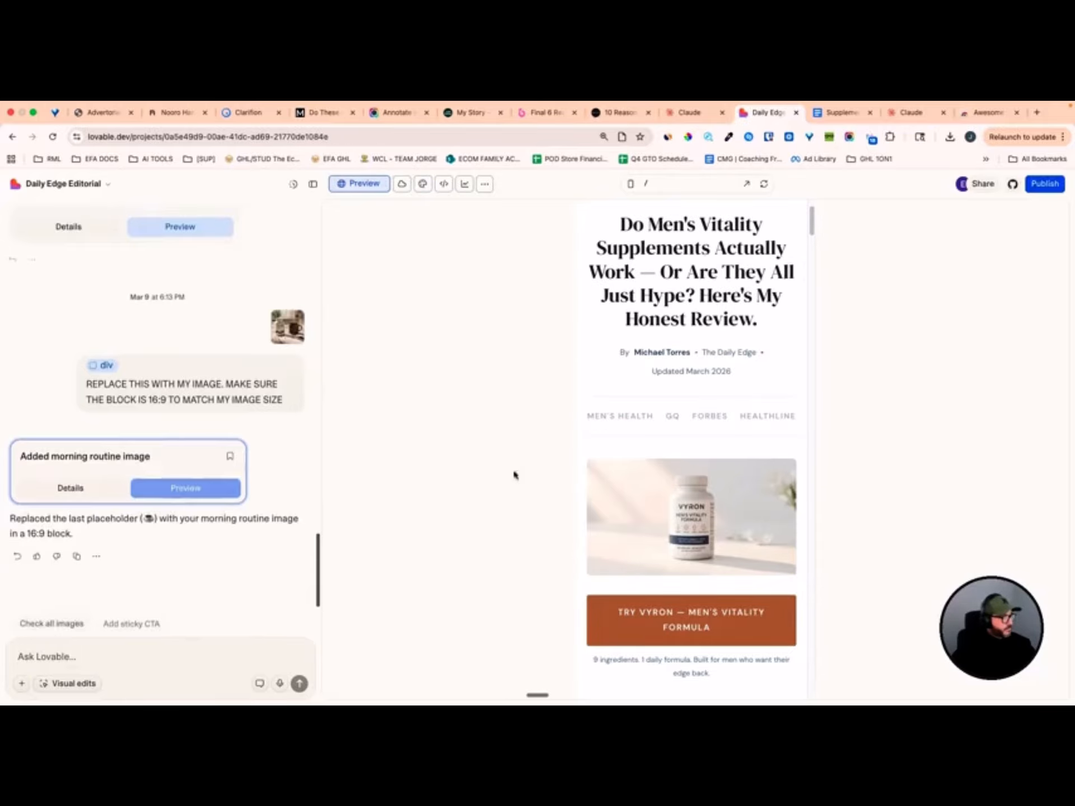
scroll(734, 506, "down", 3)
scroll(710, 489, "down", 5)
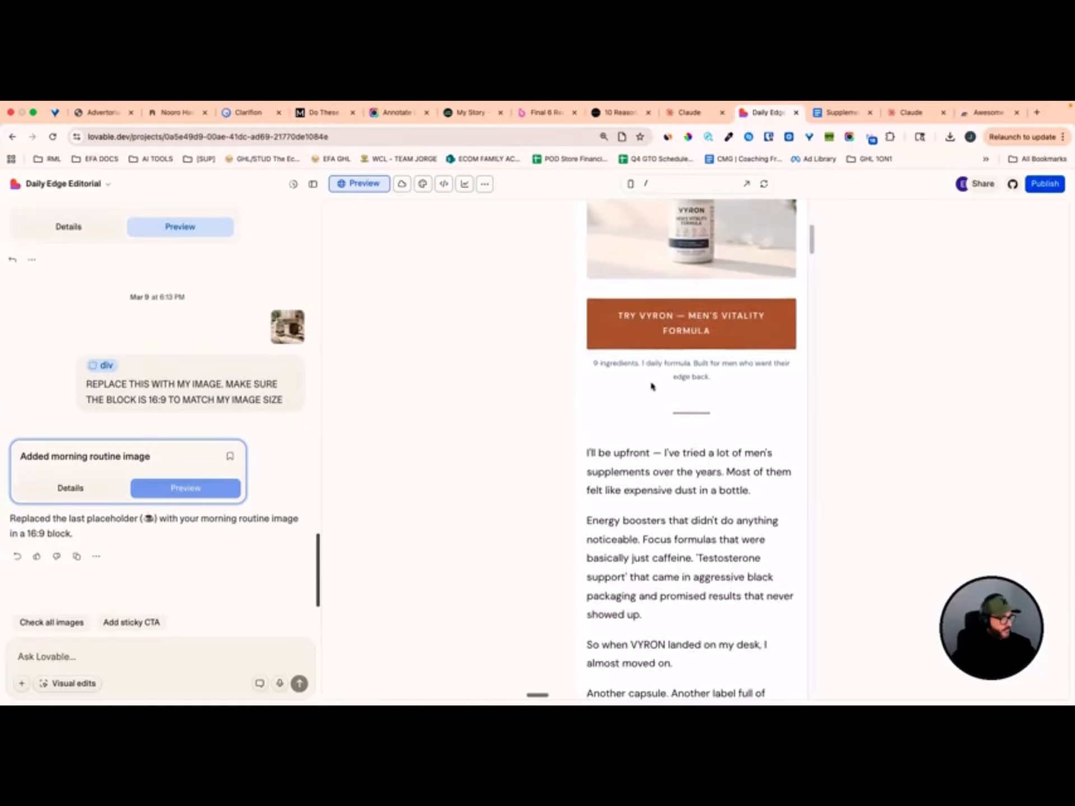
scroll(730, 539, "down", 2)
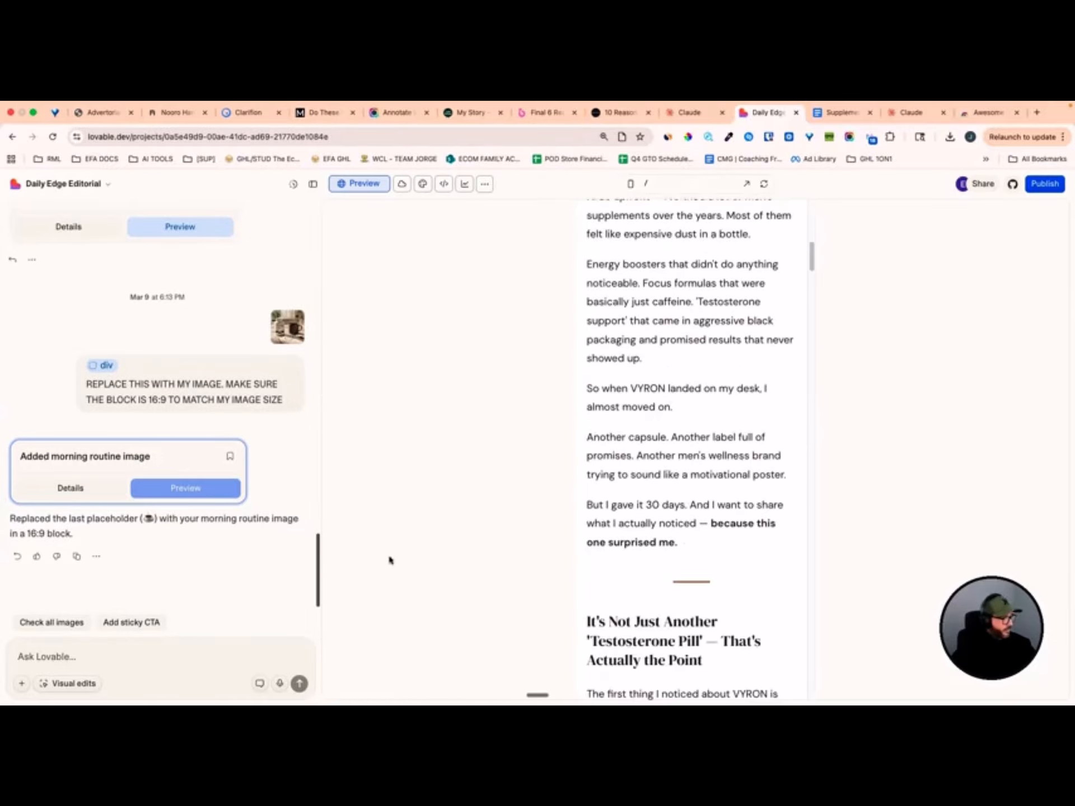
left_click(71, 682)
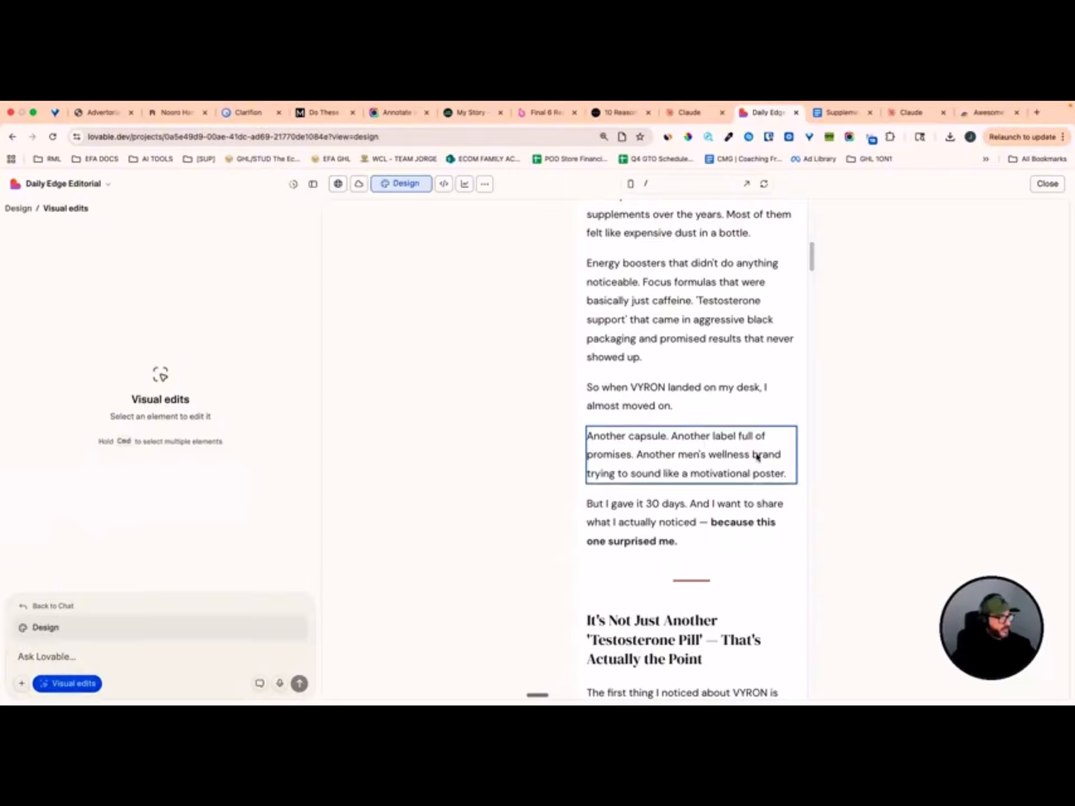
left_click(730, 458)
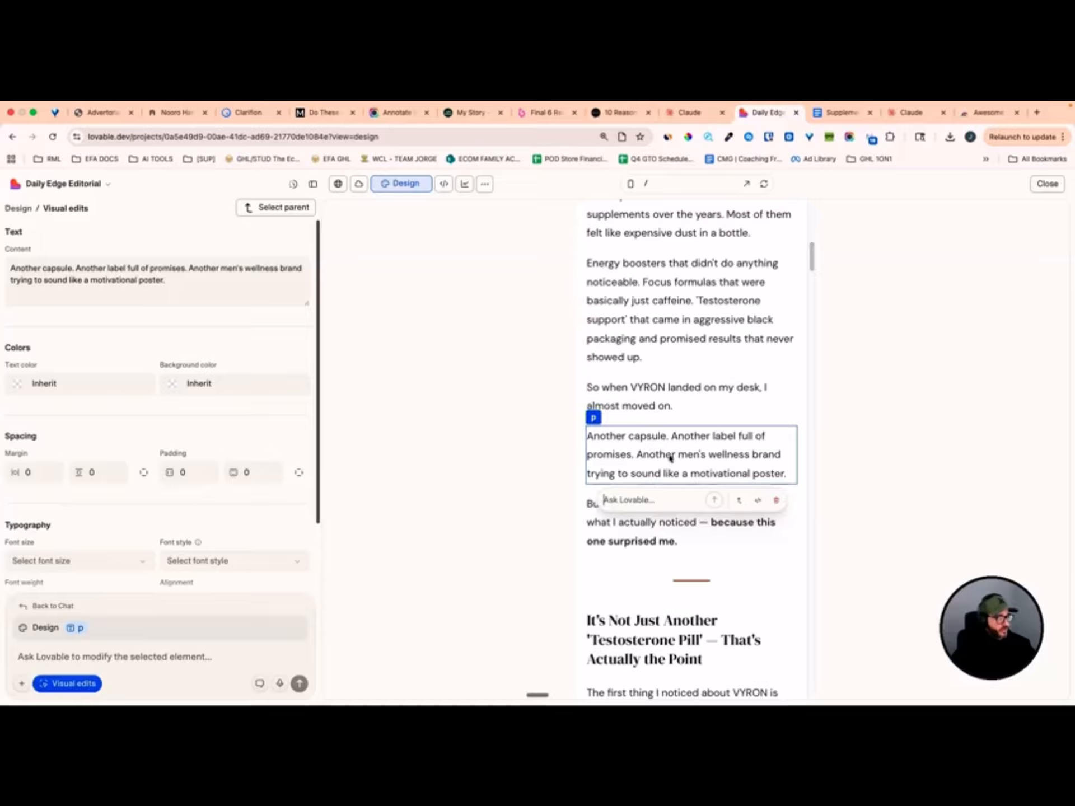
left_click(164, 277)
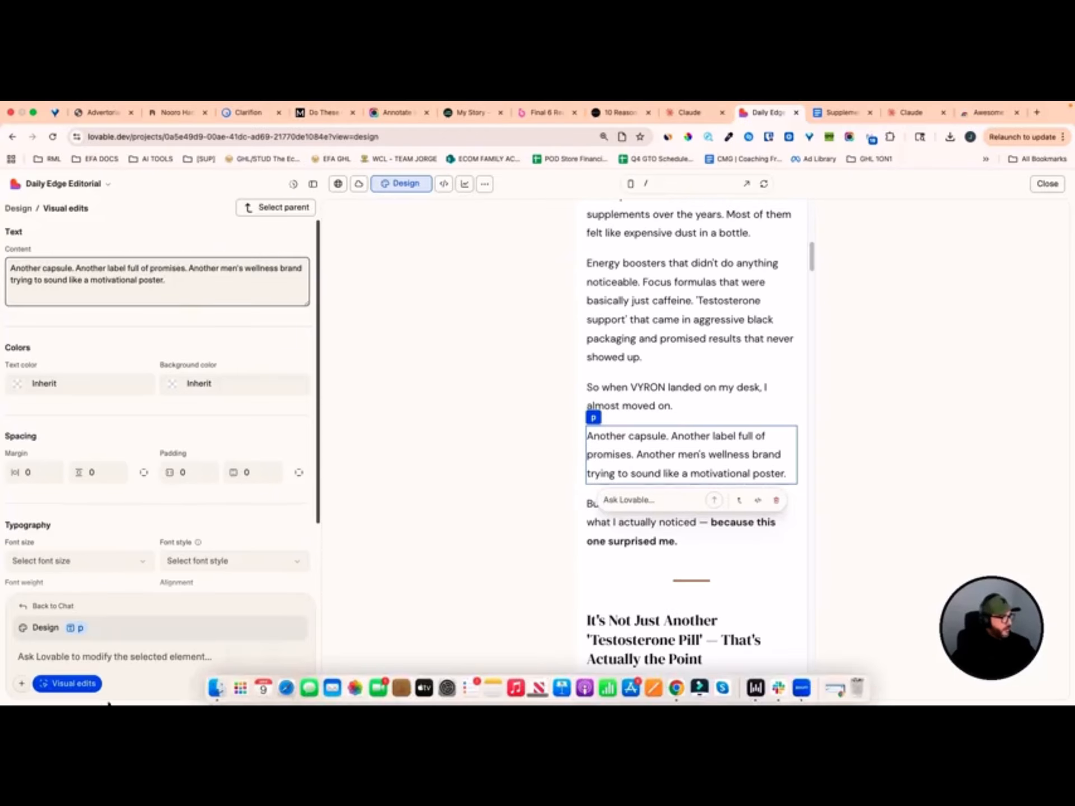
left_click(67, 683)
Examine the mobile layout from the introduction through the daily energy and focus sections to the vitality heading
scroll(650, 380, "down", 12)
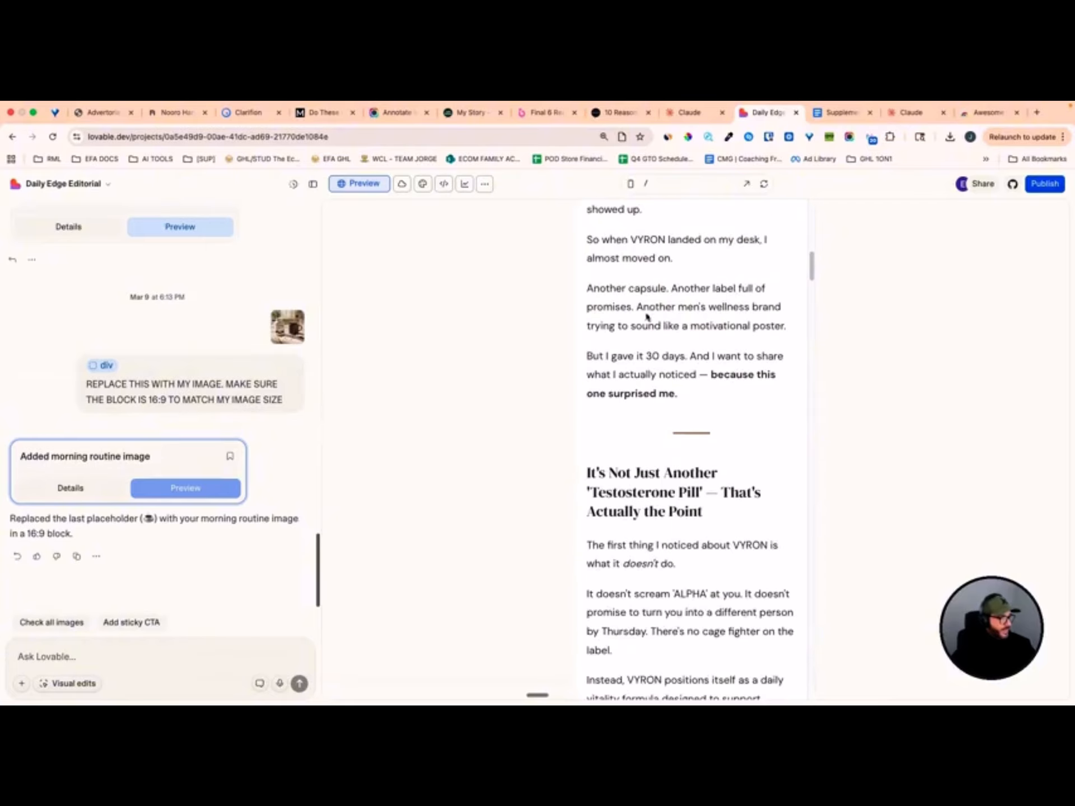
scroll(680, 291, "down", 5)
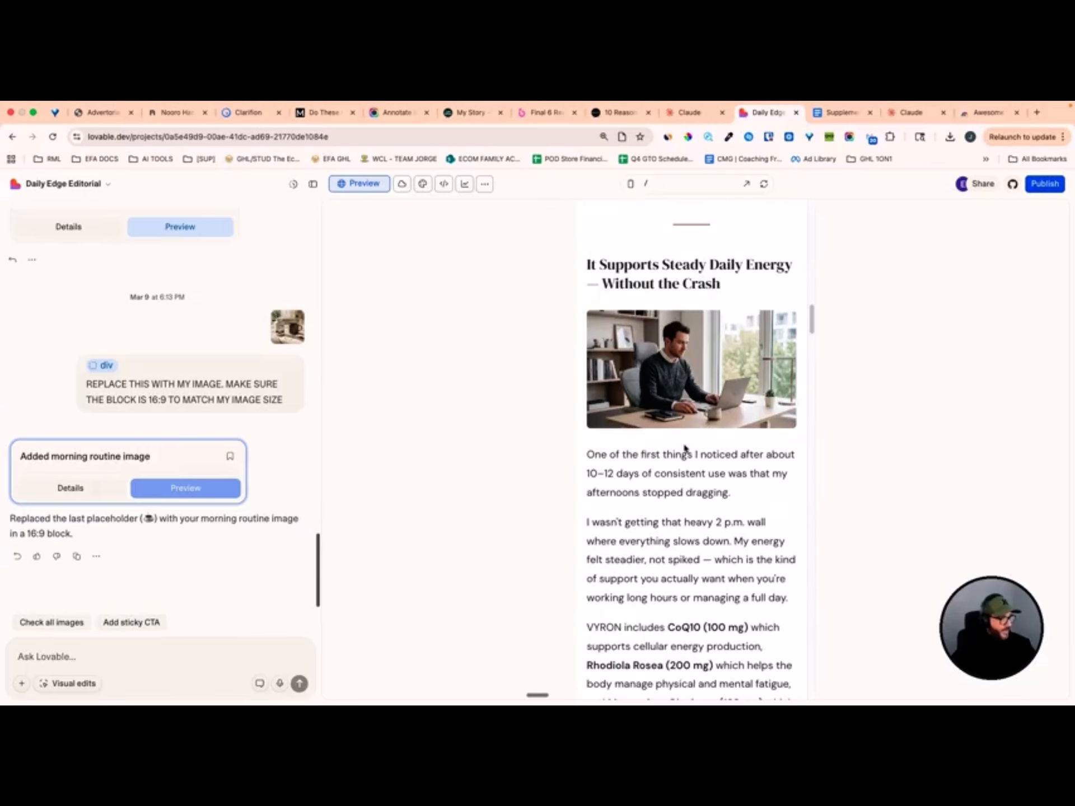
scroll(684, 447, "down", 3)
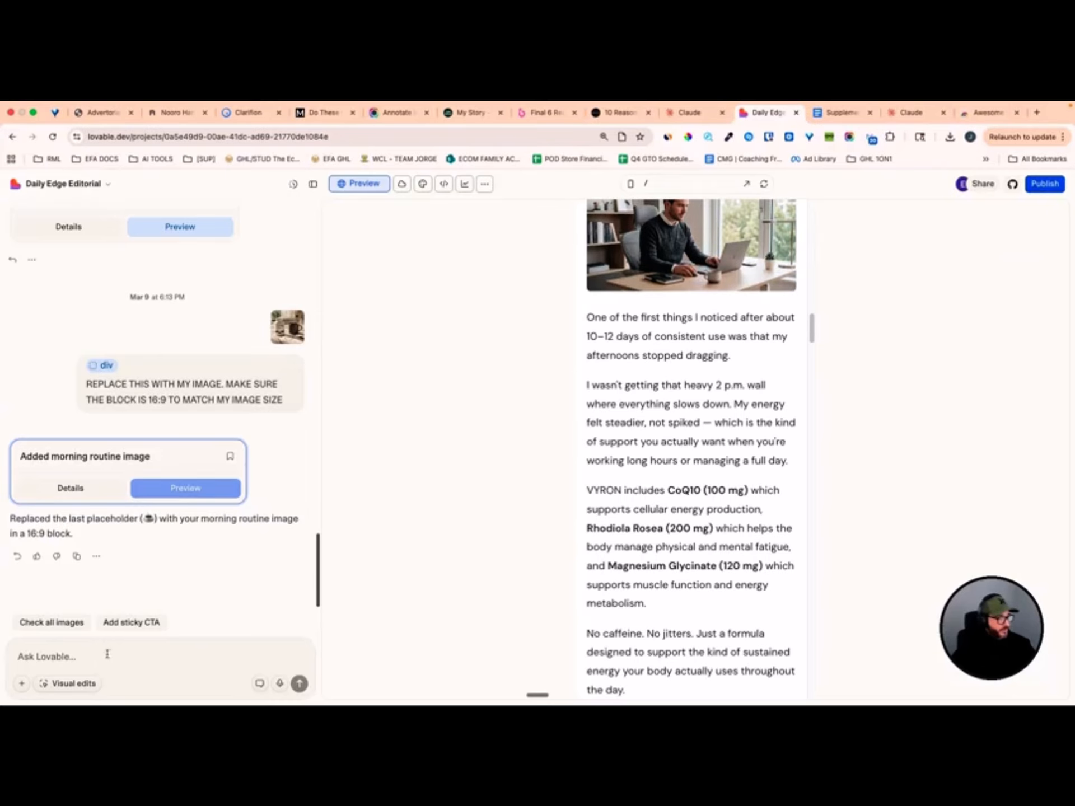
scroll(712, 473, "down", 3)
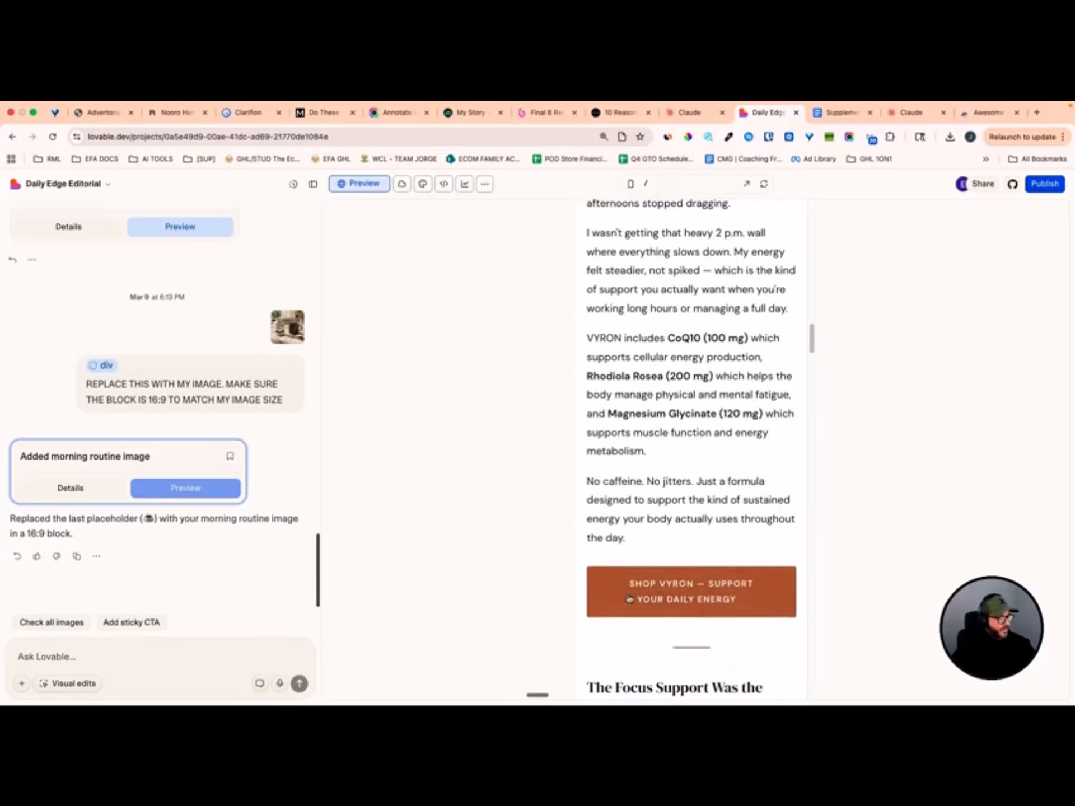
scroll(693, 541, "down", 1)
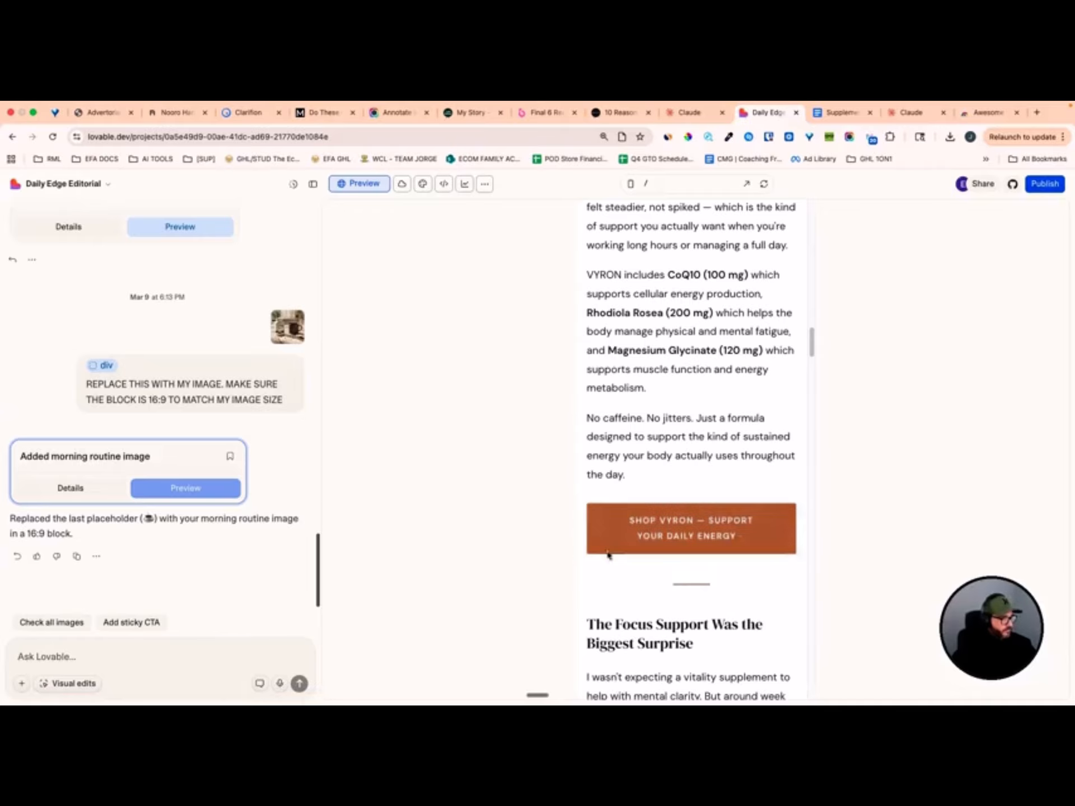
scroll(674, 555, "down", 3)
scroll(675, 556, "down", 3)
scroll(661, 347, "up", 2)
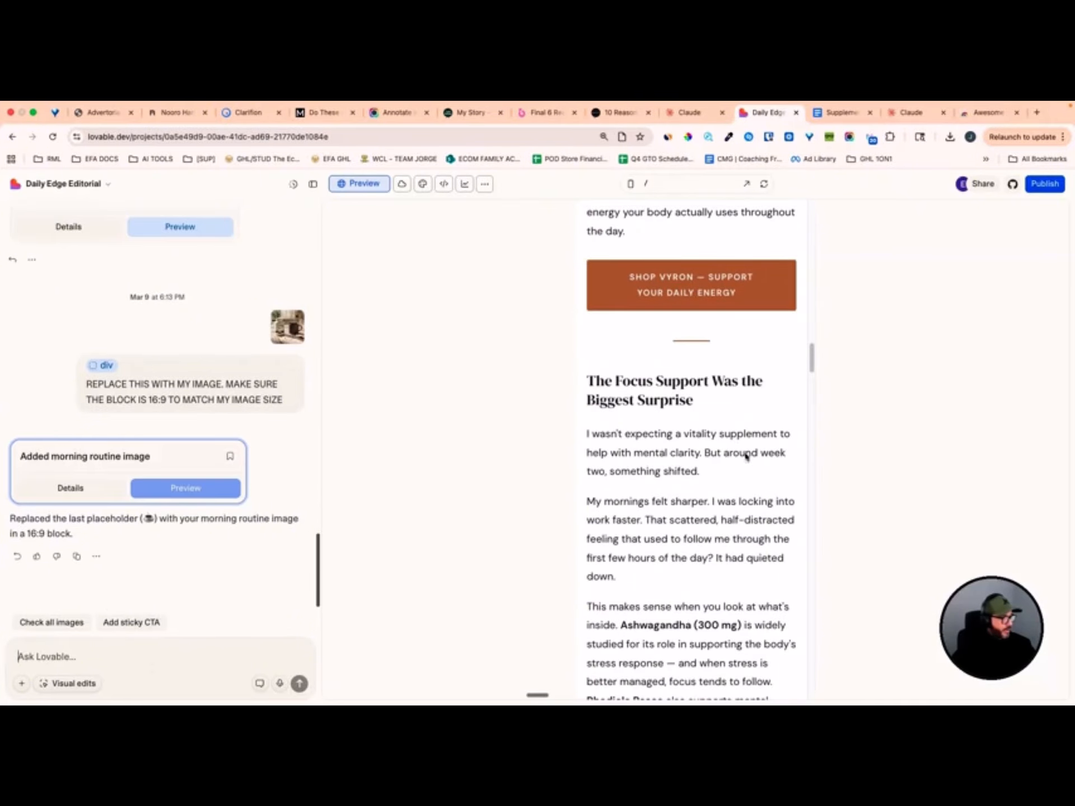
scroll(746, 456, "down", 9)
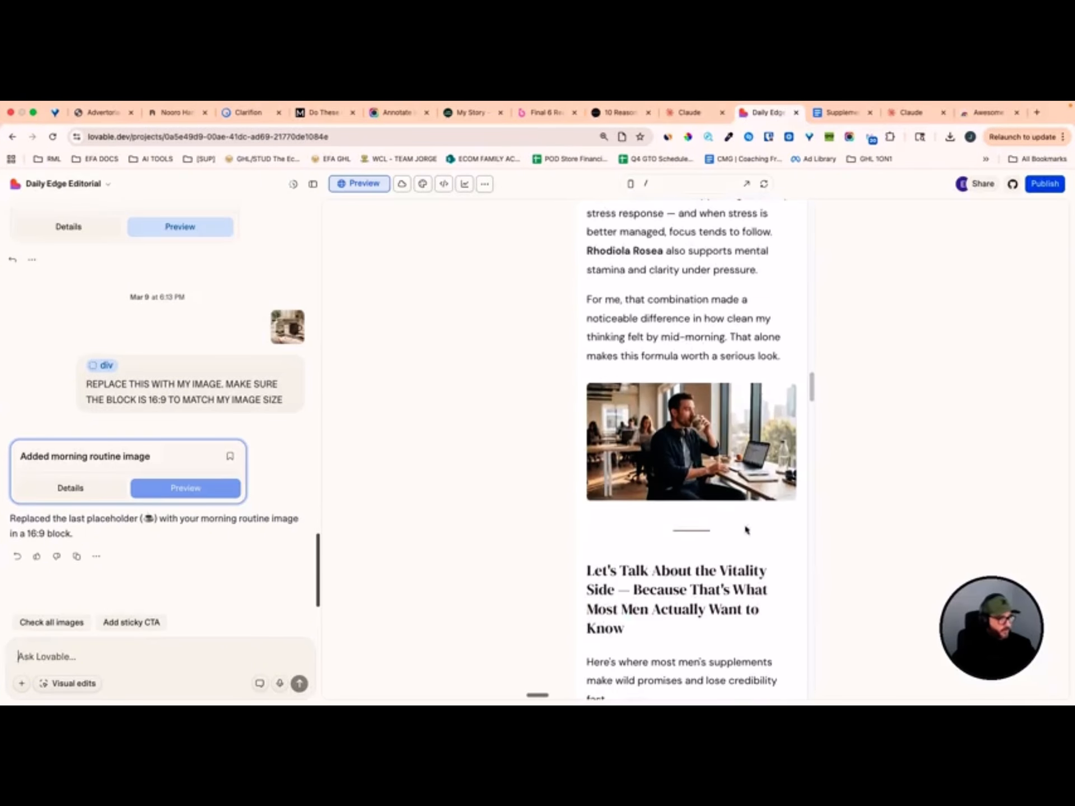
scroll(746, 530, "down", 1)
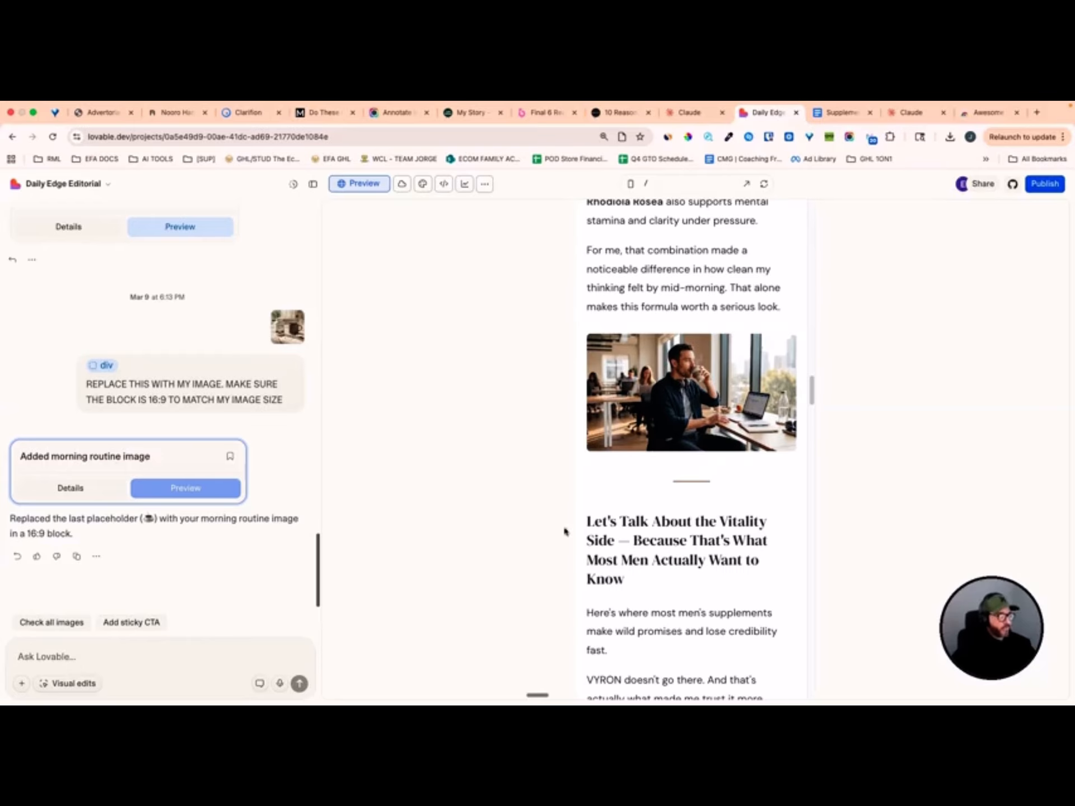
Switch the page preview back to desktop size and review the page around the headline and hero image
scroll(688, 500, "down", 6)
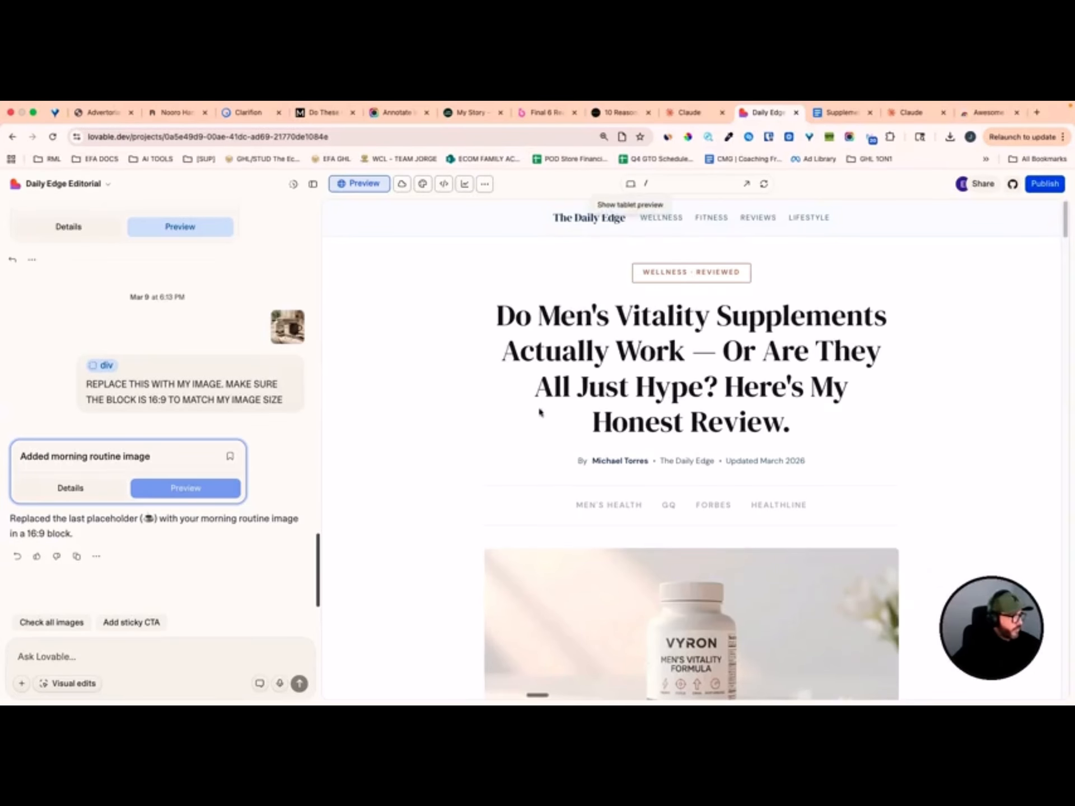
scroll(547, 463, "down", 1)
scroll(547, 464, "down", 10)
scroll(537, 441, "up", 15)
Compare the headline, byline and media logo areas of the Rejuvia, Clarifion and Nooro reference advertorials
left_click(323, 112)
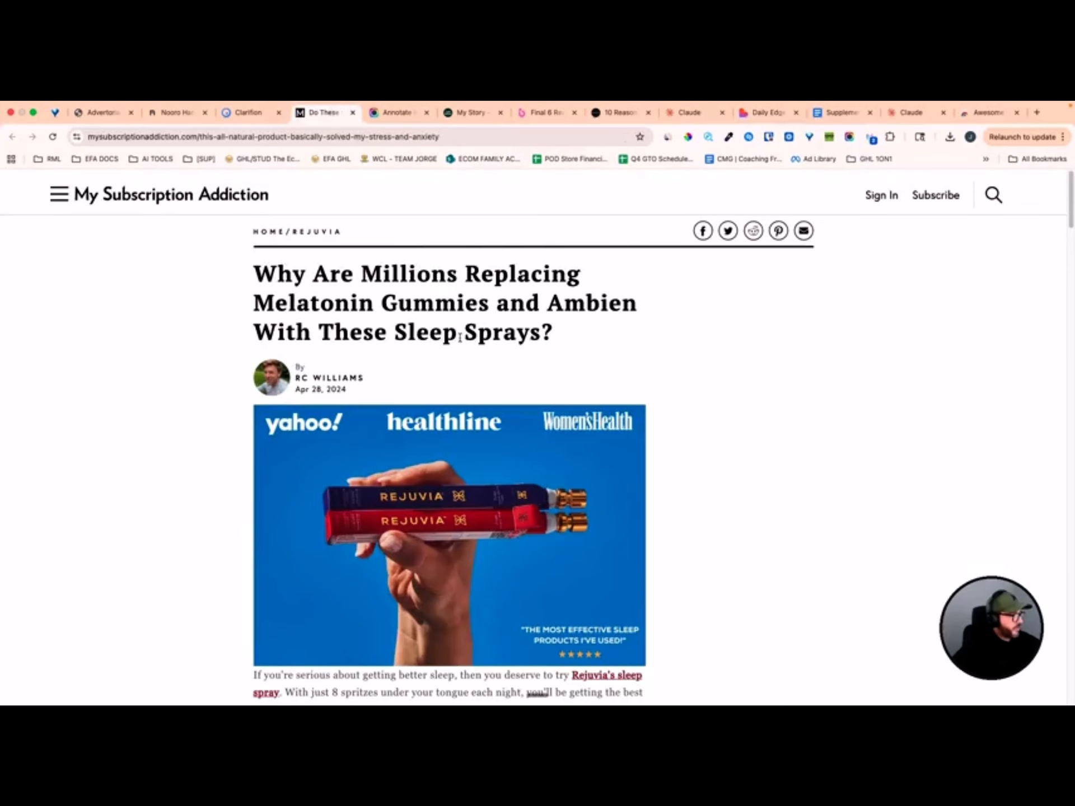
scroll(460, 338, "down", 1)
scroll(381, 297, "up", 1)
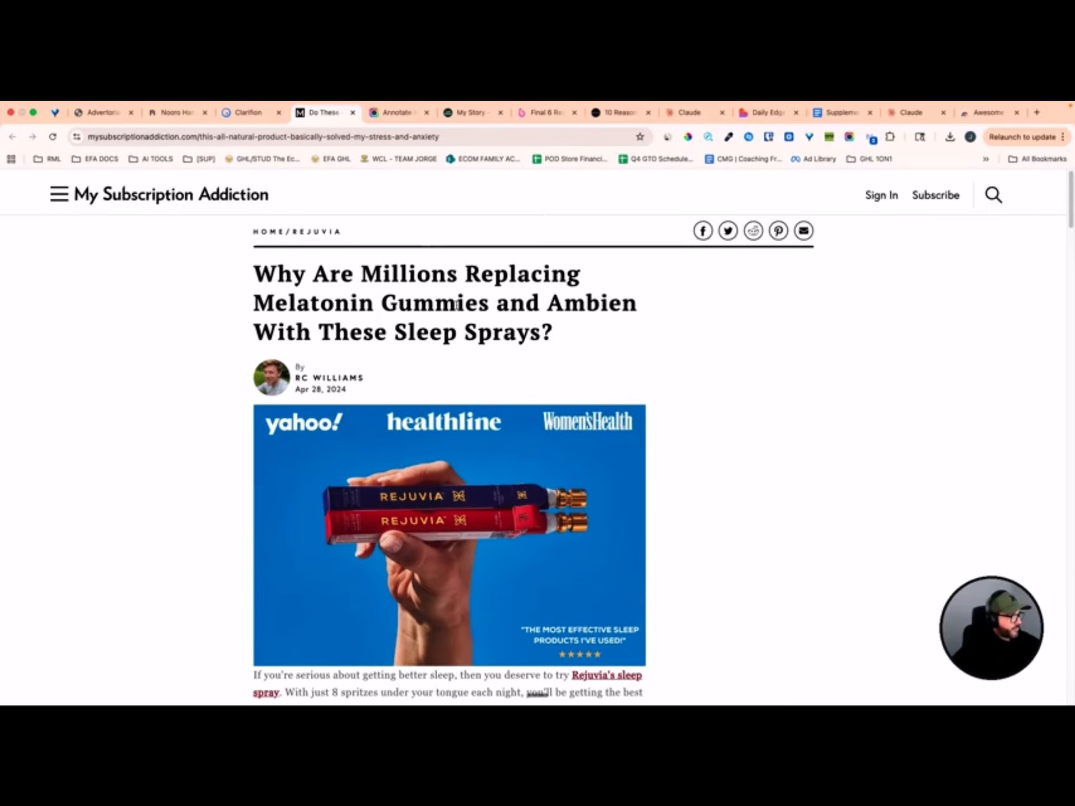
left_click(245, 112)
scroll(400, 408, "up", 5)
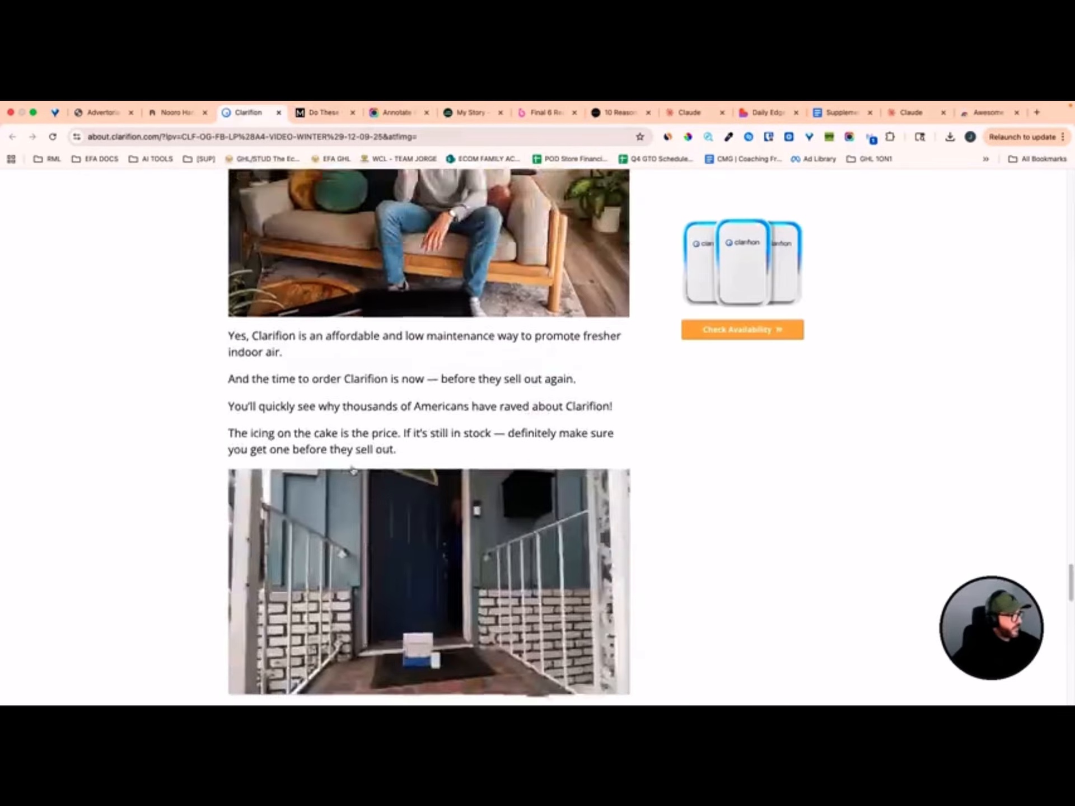
scroll(353, 470, "up", 15)
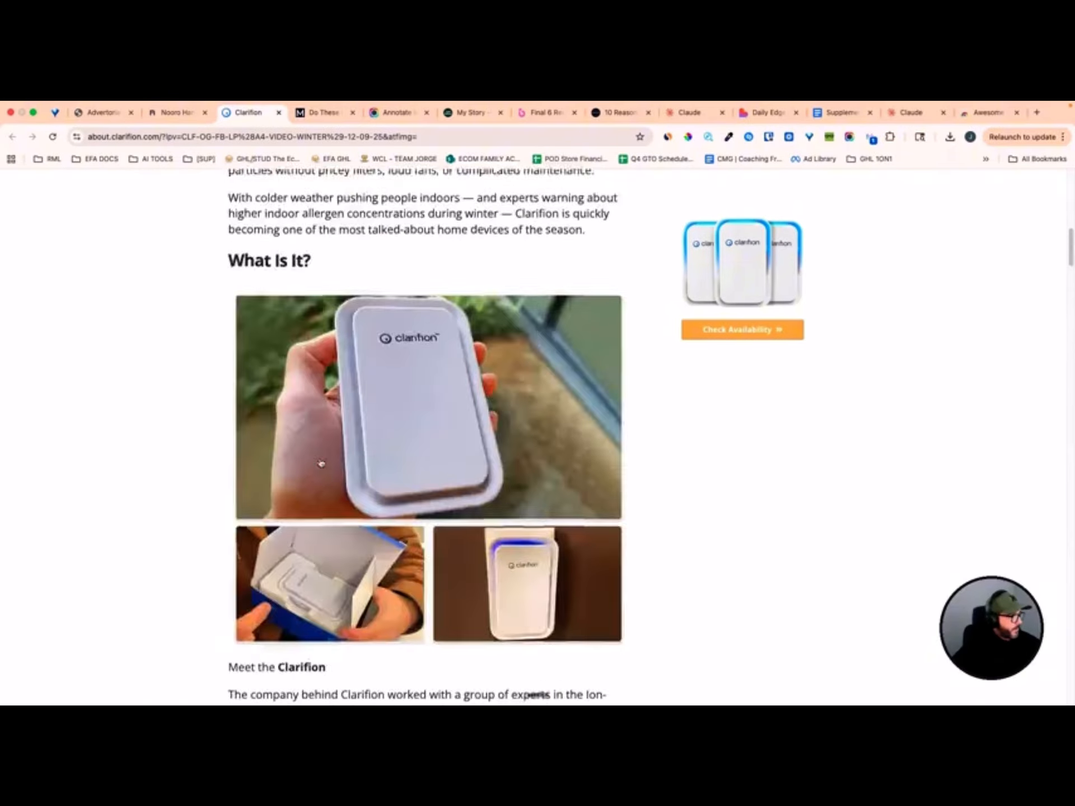
scroll(320, 463, "up", 10)
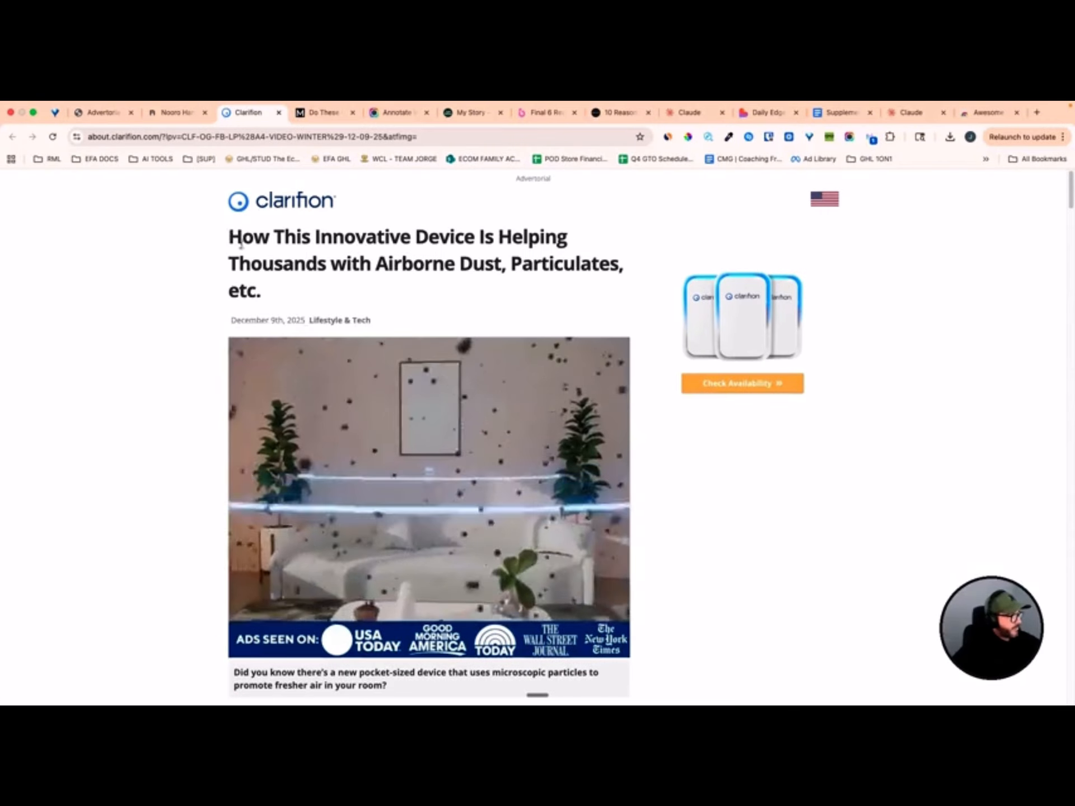
left_click(189, 113)
scroll(363, 398, "up", 10)
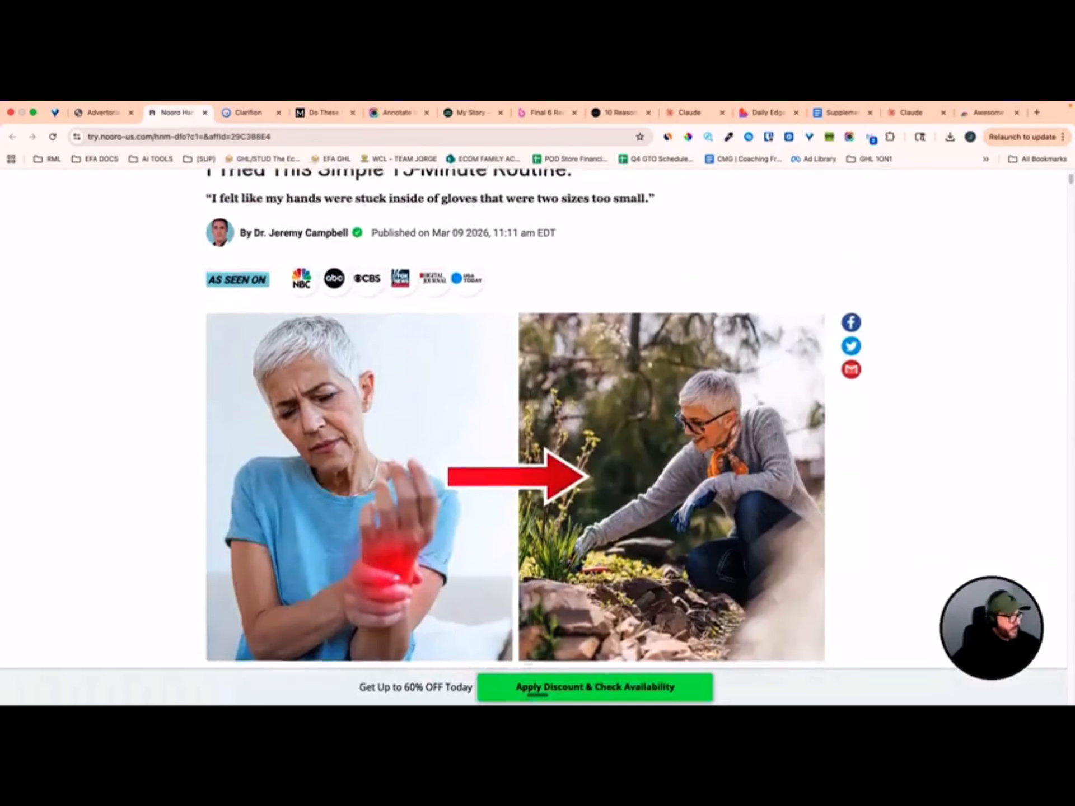
scroll(1003, 476, "up", 3)
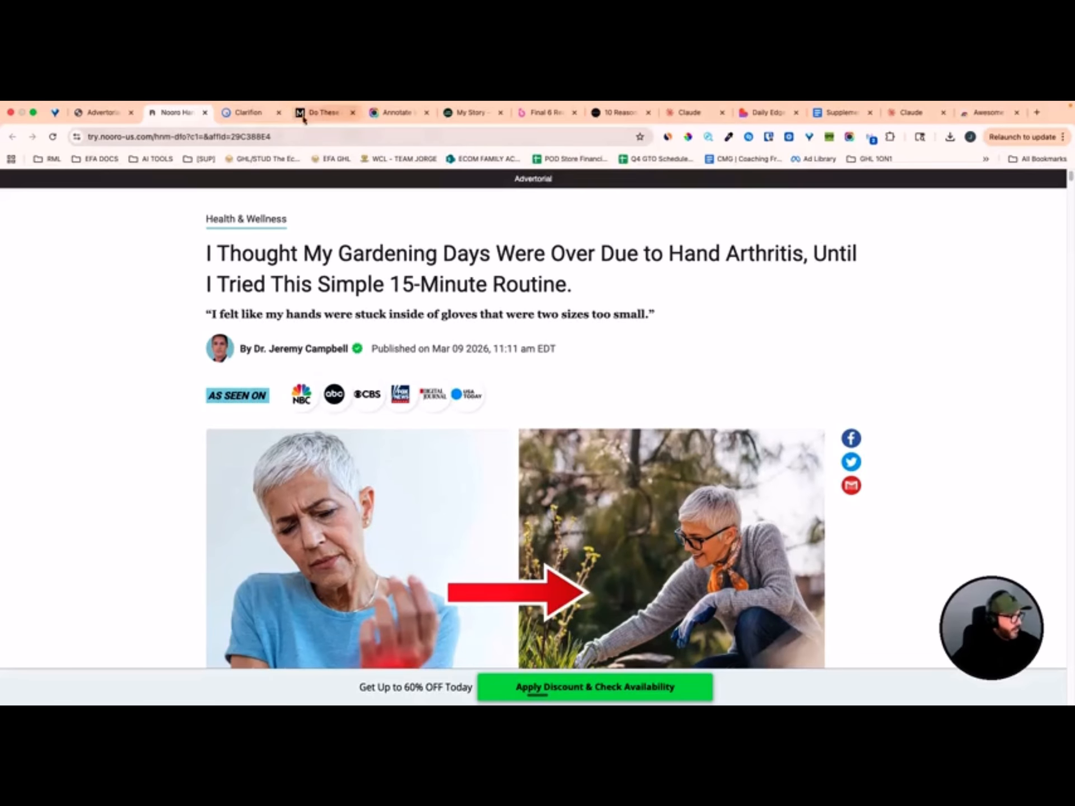
left_click(320, 114)
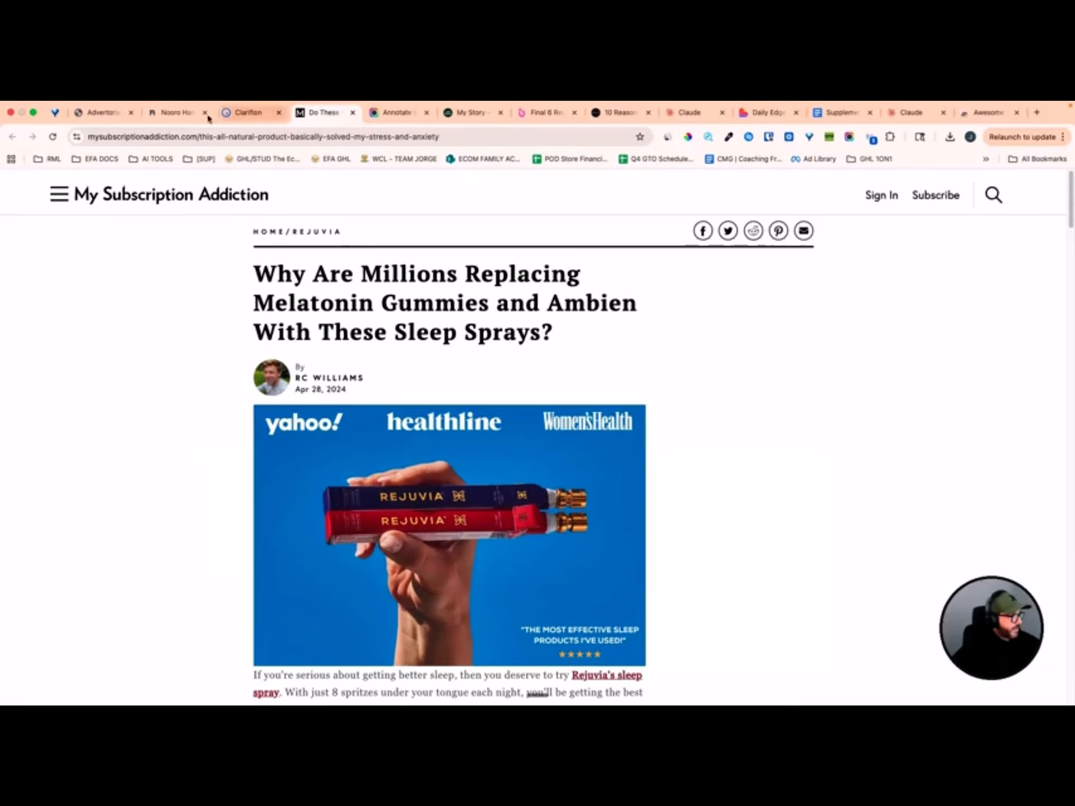
Capture the Nooro advertorial's headline, quote and author block as a screenshot and attach it to the Lovable chat
left_click(177, 112)
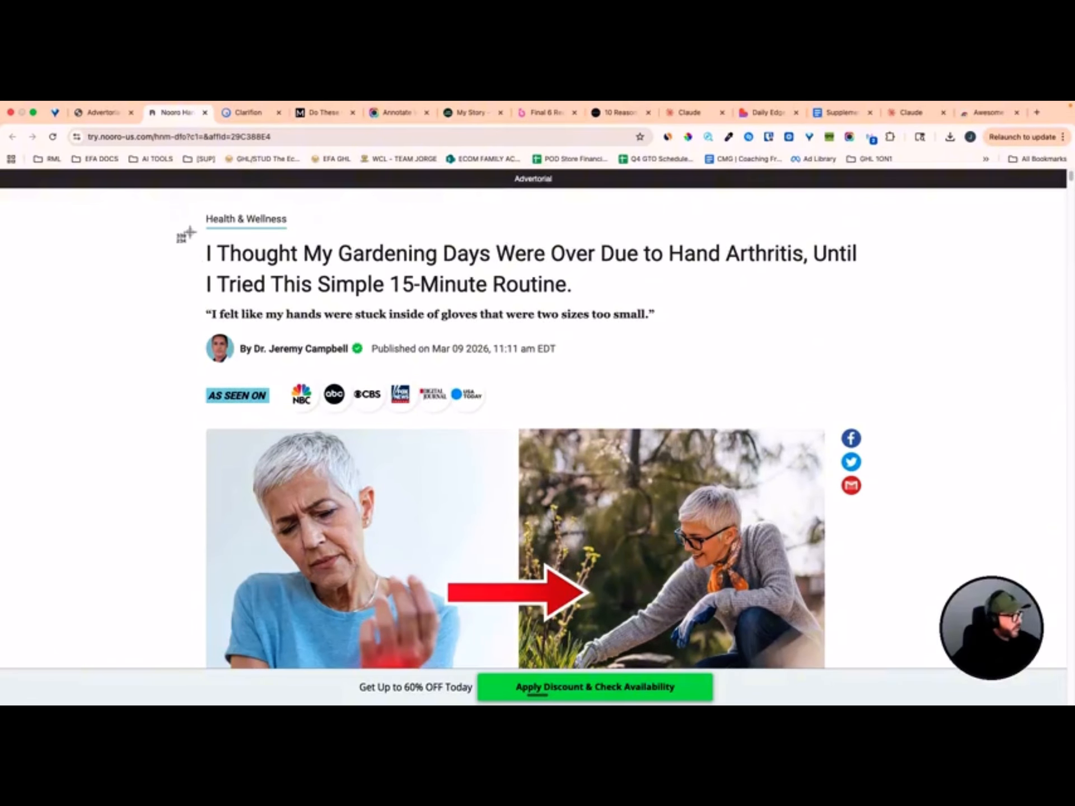
left_click_drag(186, 231, 886, 362)
left_click(767, 112)
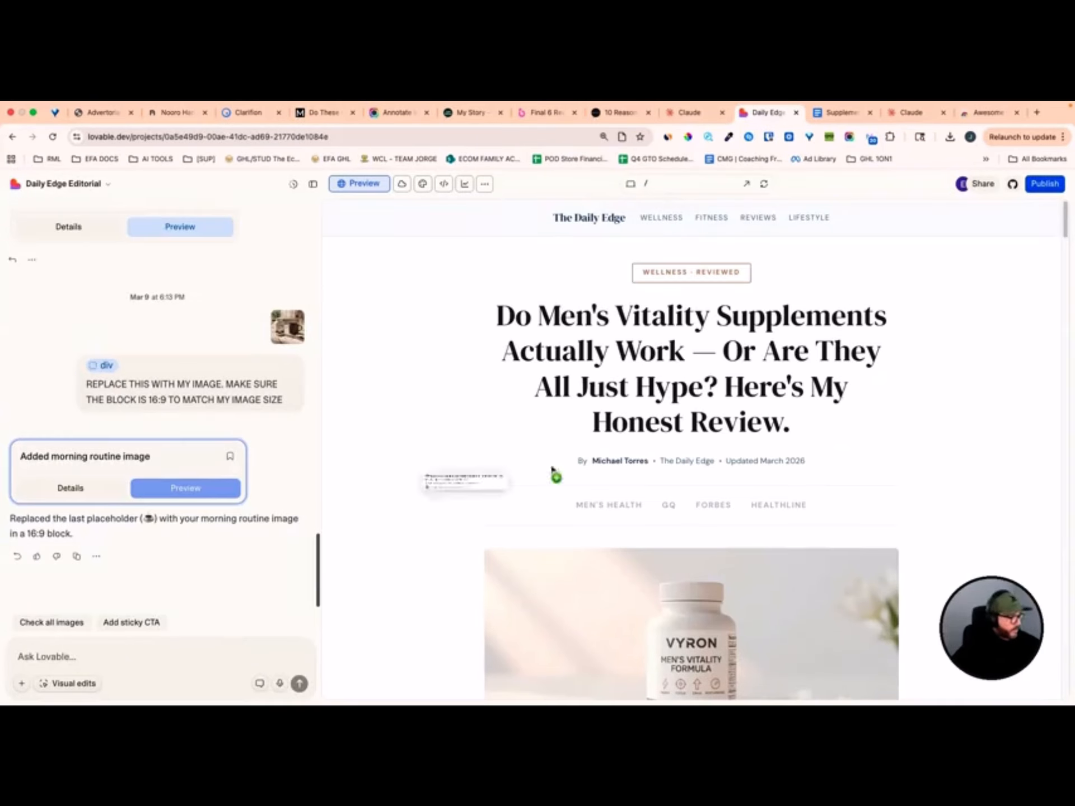
left_click_drag(554, 472, 112, 663)
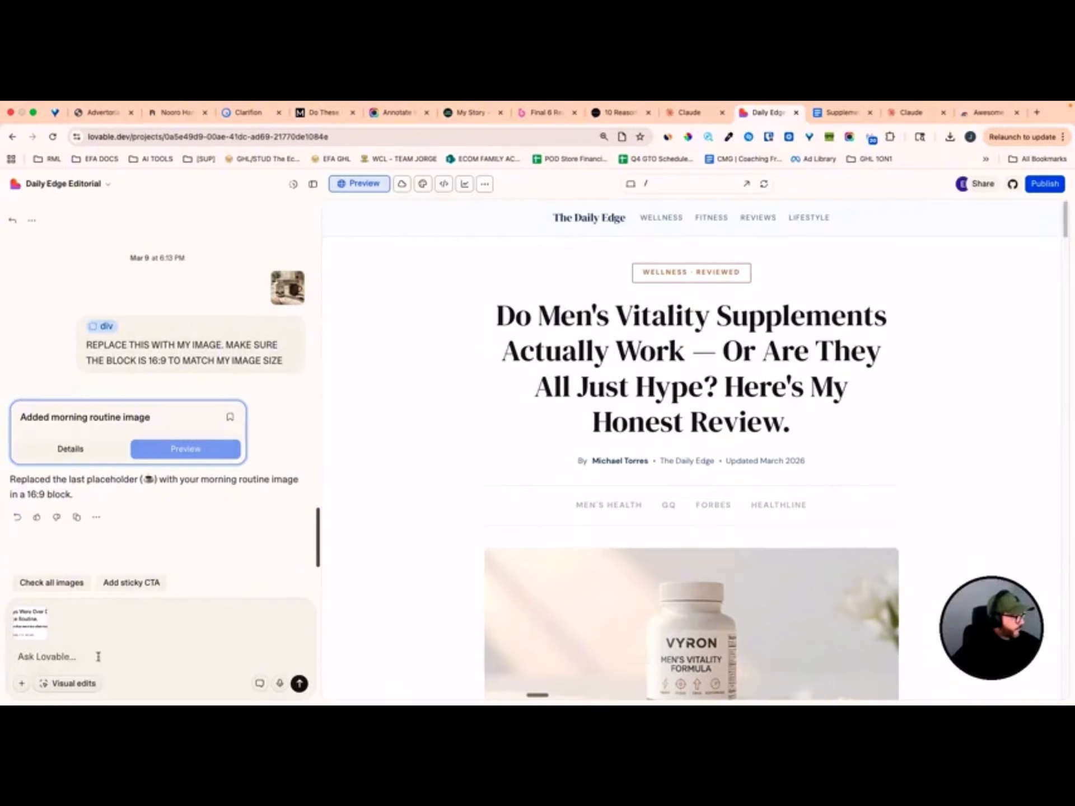
Write a Lovable prompt asking for the headline's framework to look like the attached reference screenshot
left_click(79, 682)
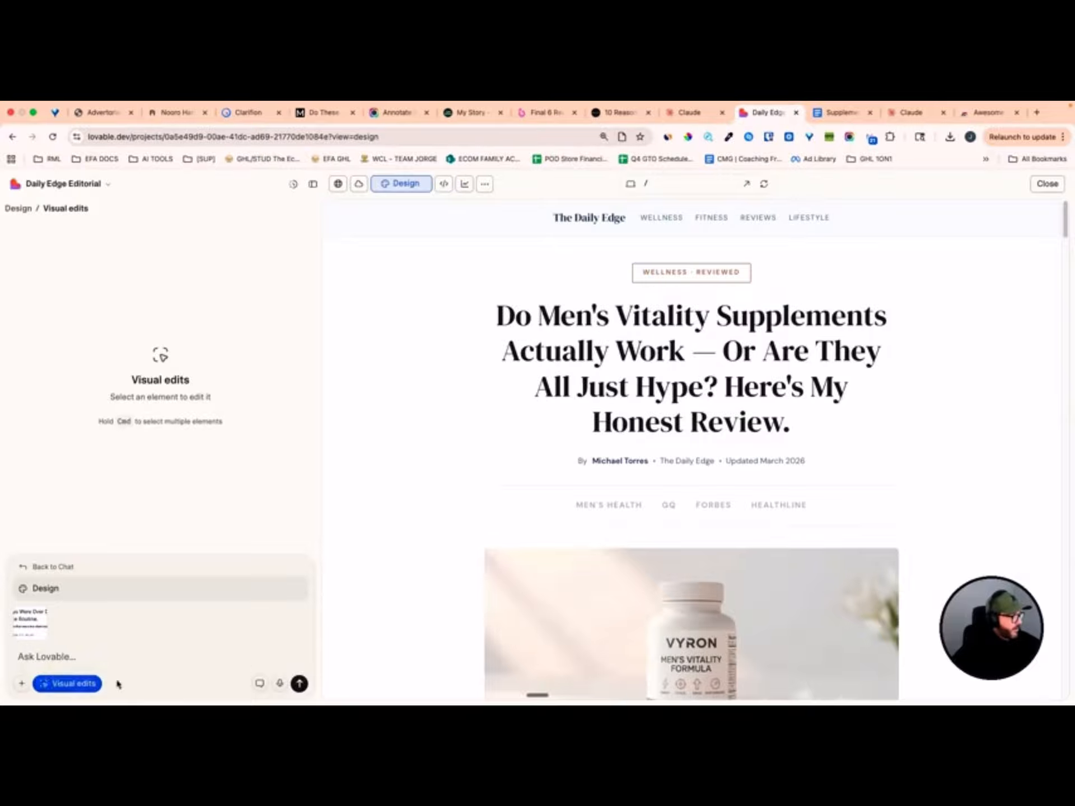
left_click(54, 684)
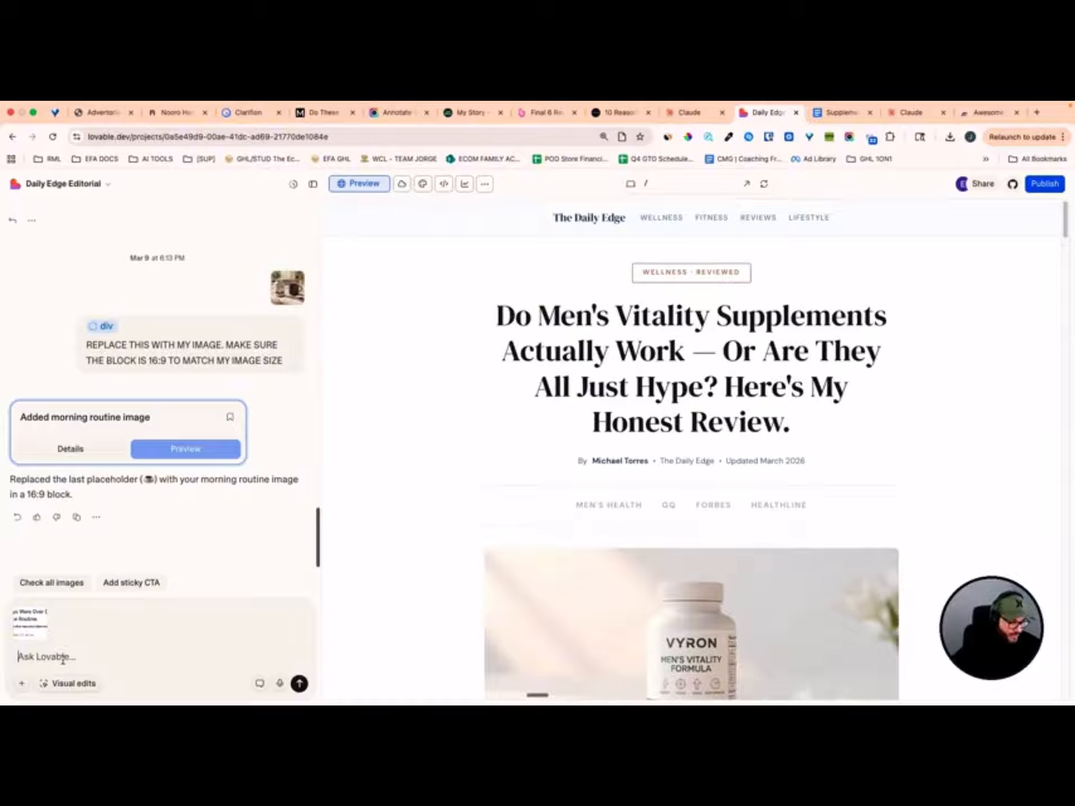
type("I WANT YOU")
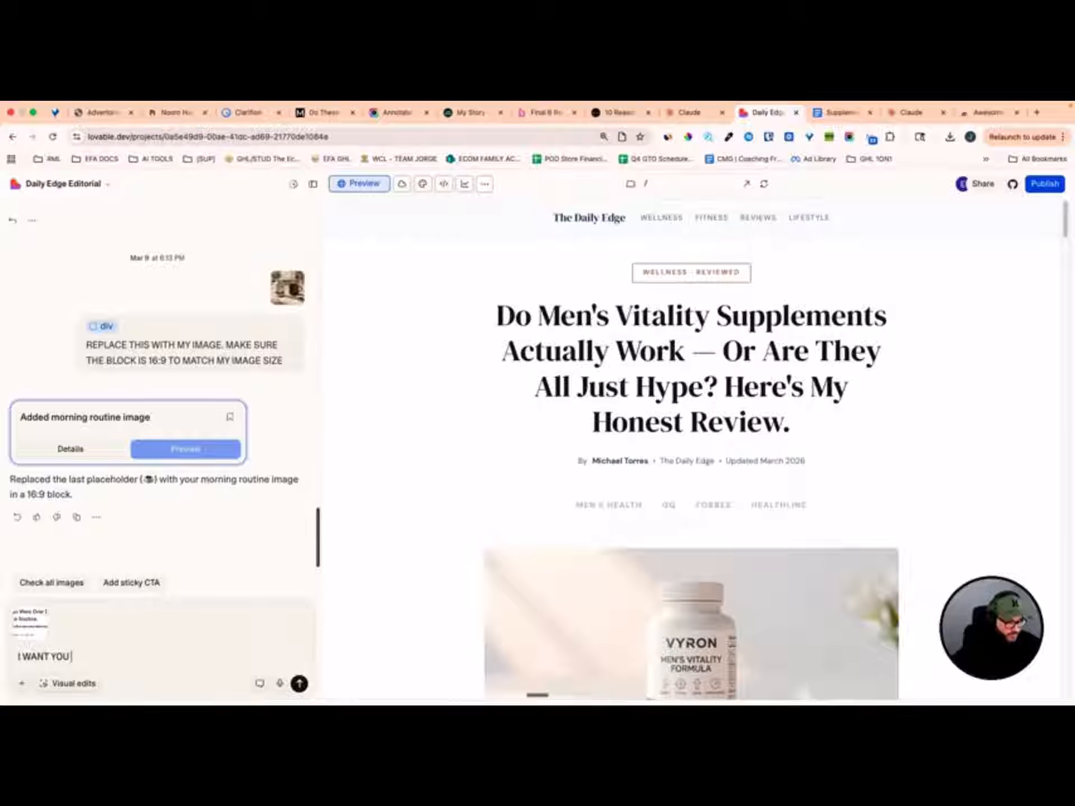
type(" YO MAKE THE FR")
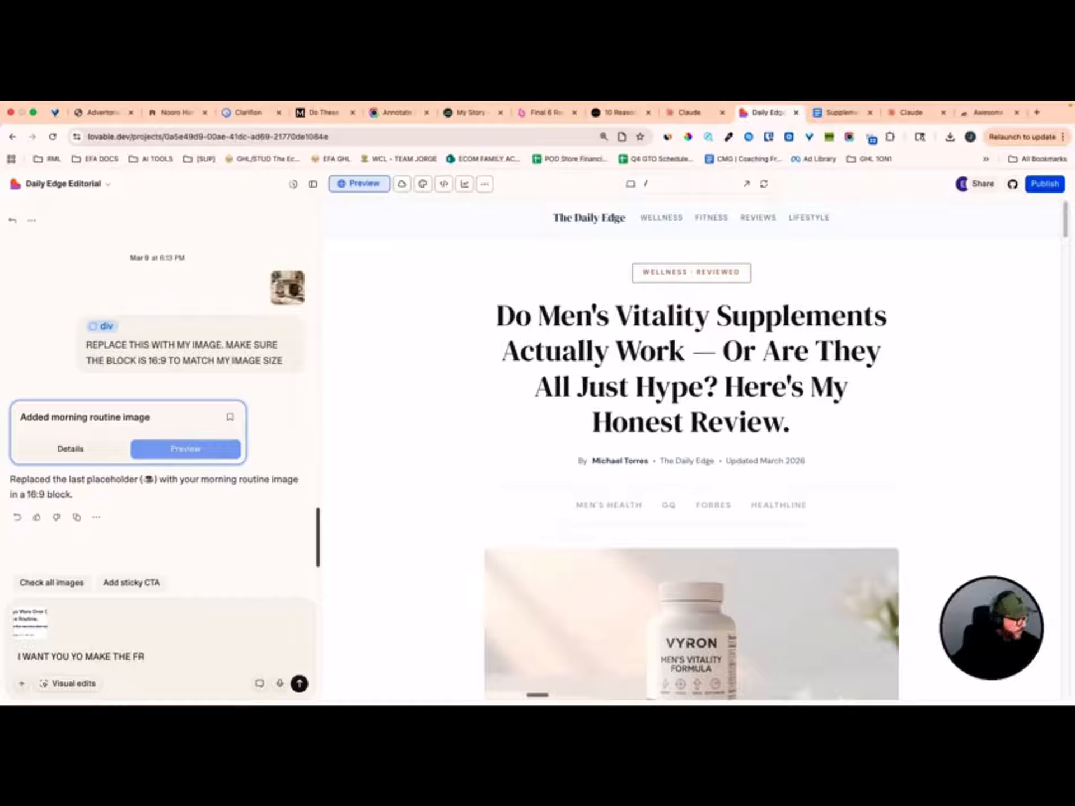
type("AME")
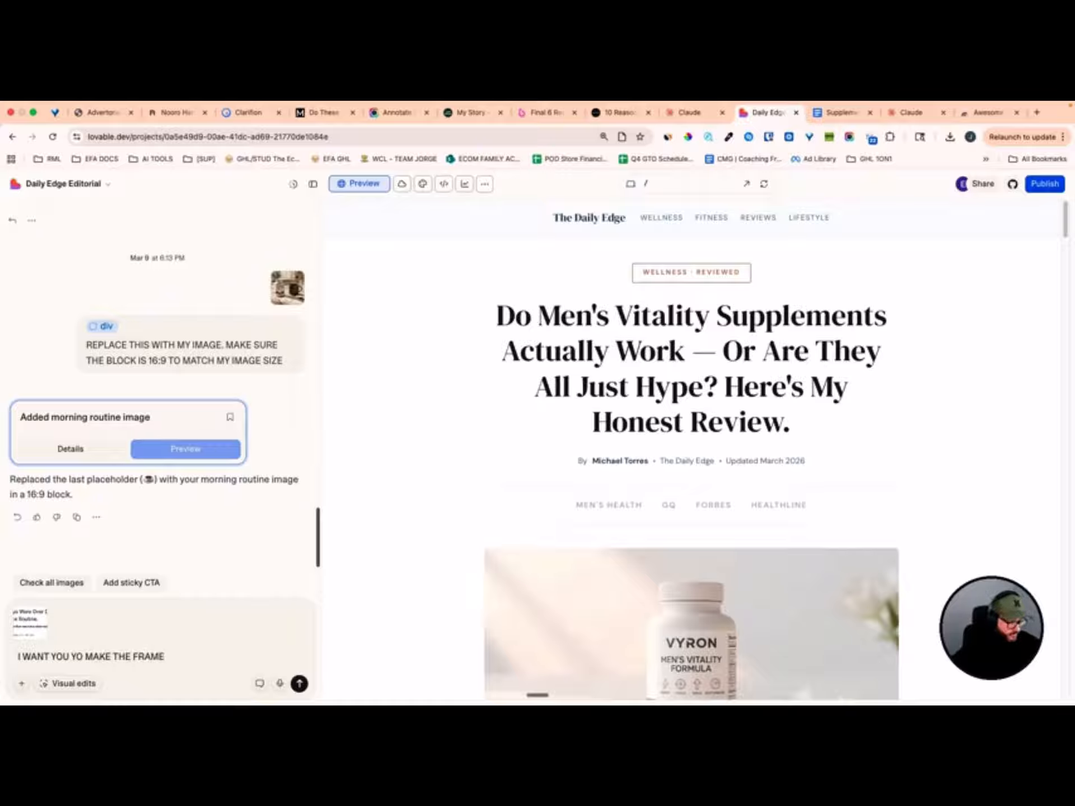
type("WORK OF THE")
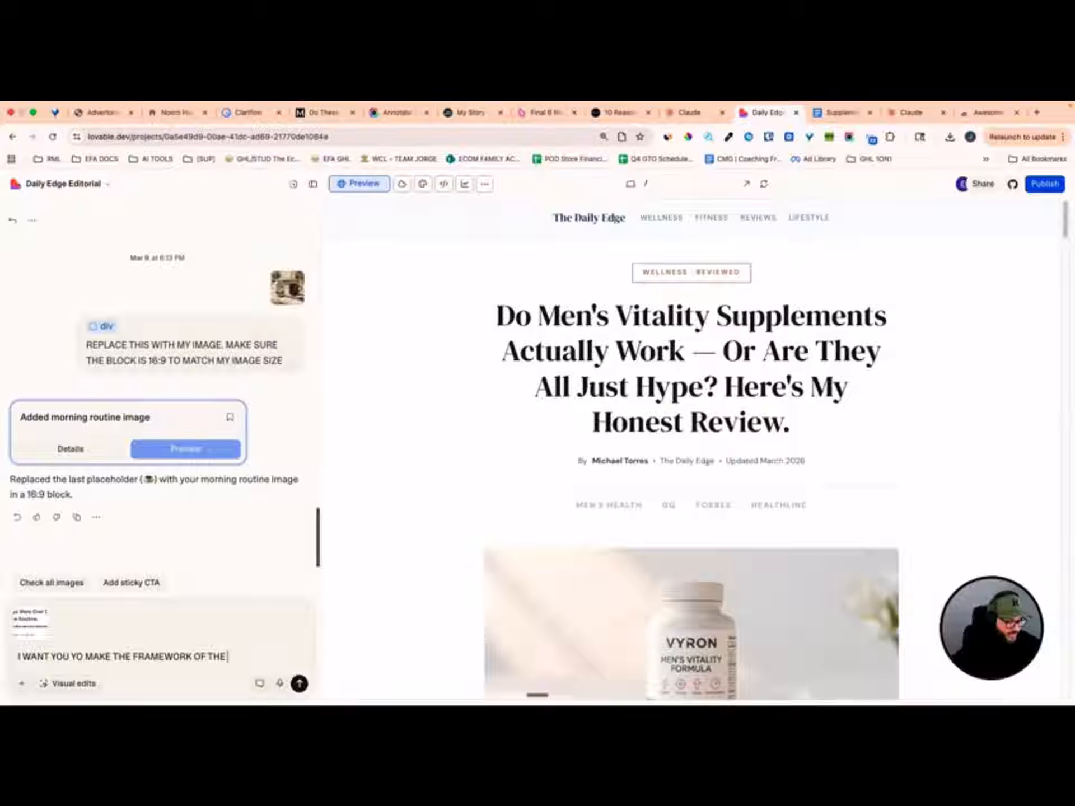
type(" HEADLINE LOOKS")
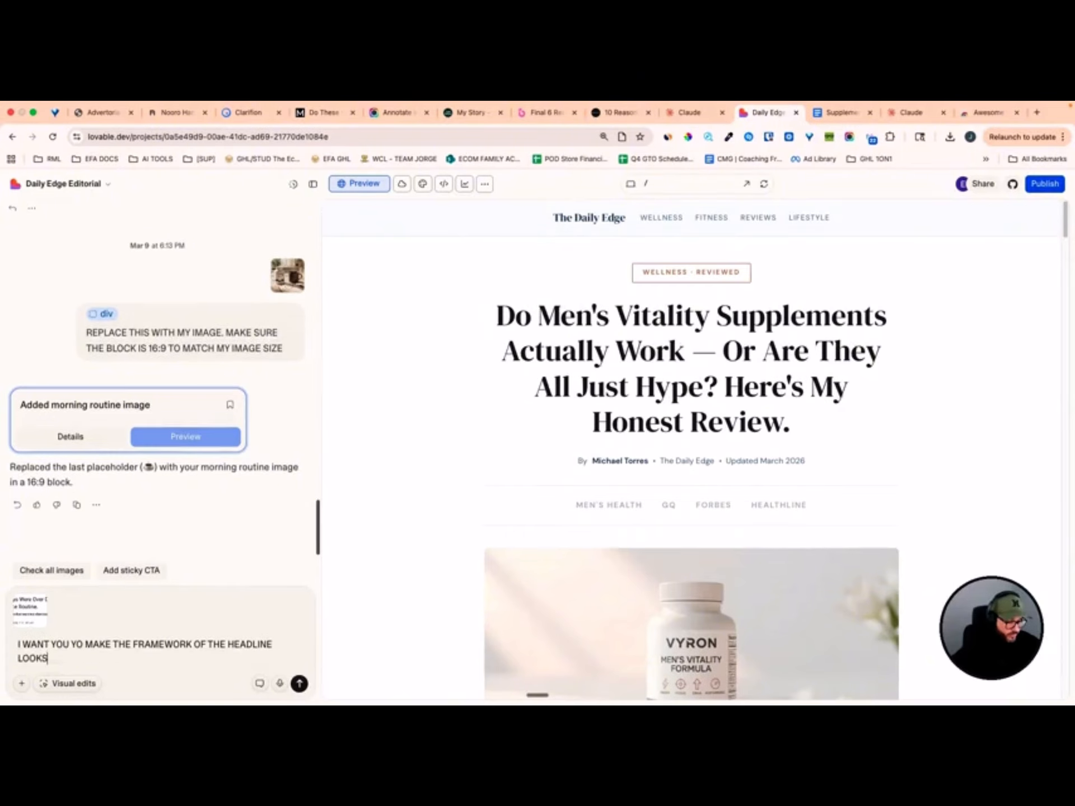
type(" LIK")
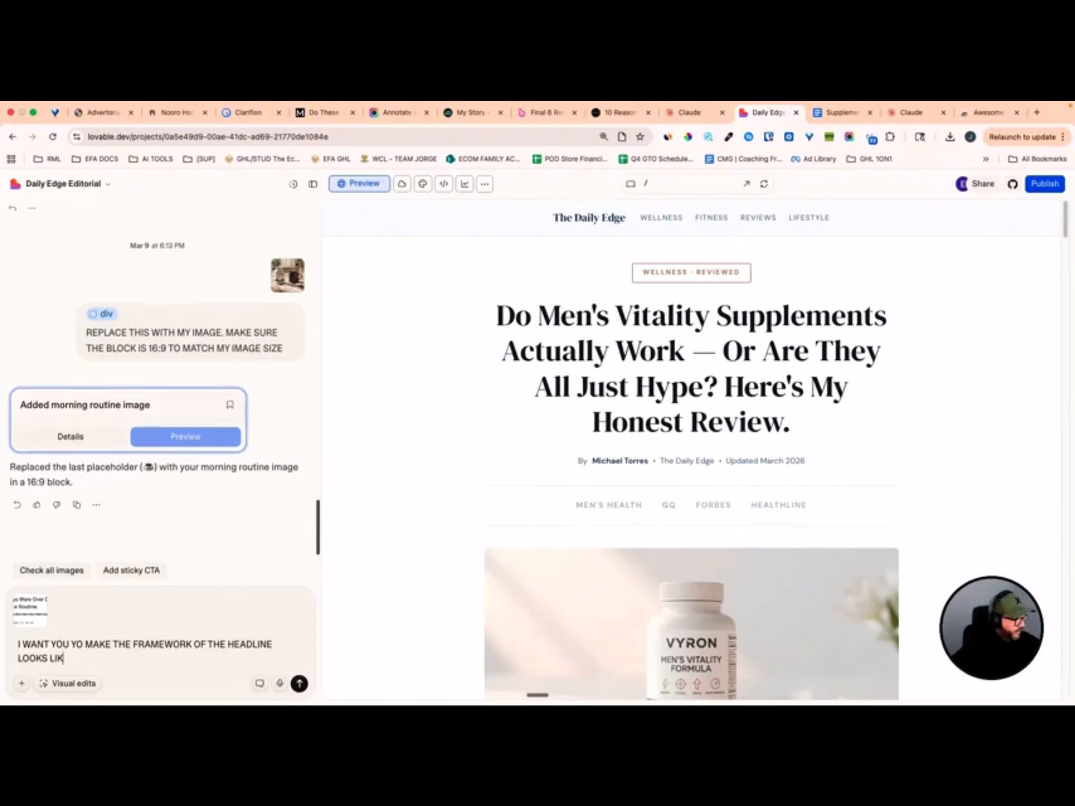
type("E THIS")
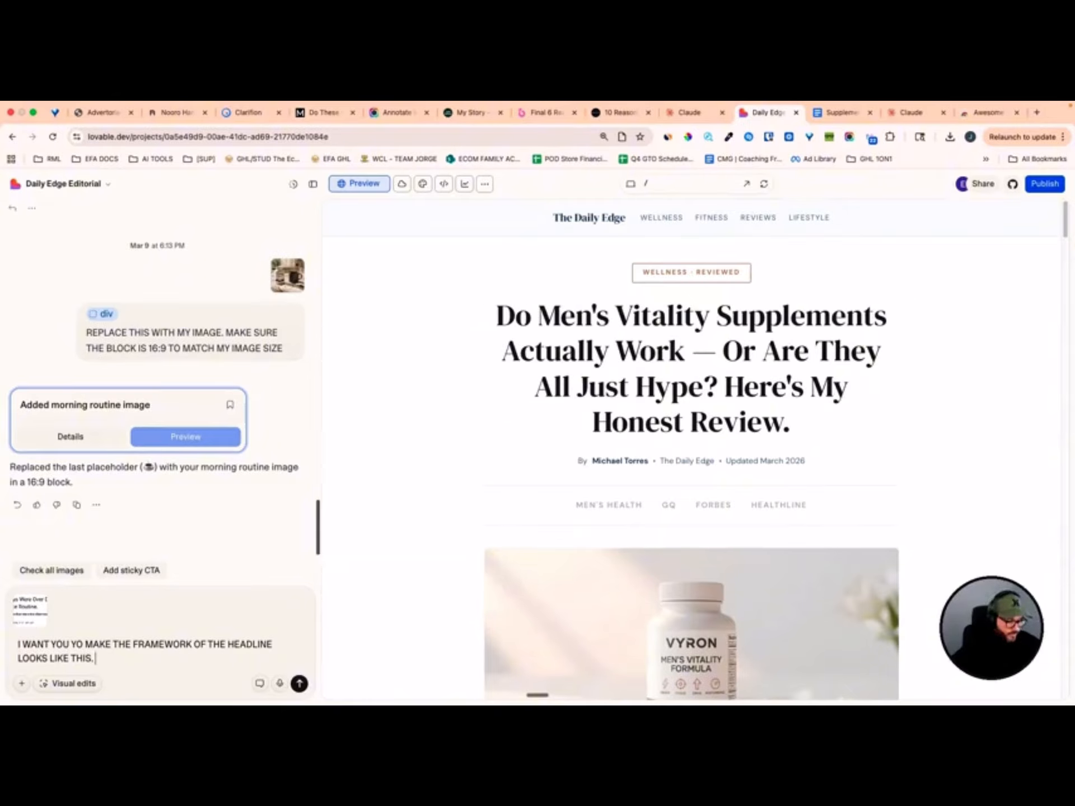
Add to the prompt that the headline should be aligned to the left
type(". THE HEADLINE SH")
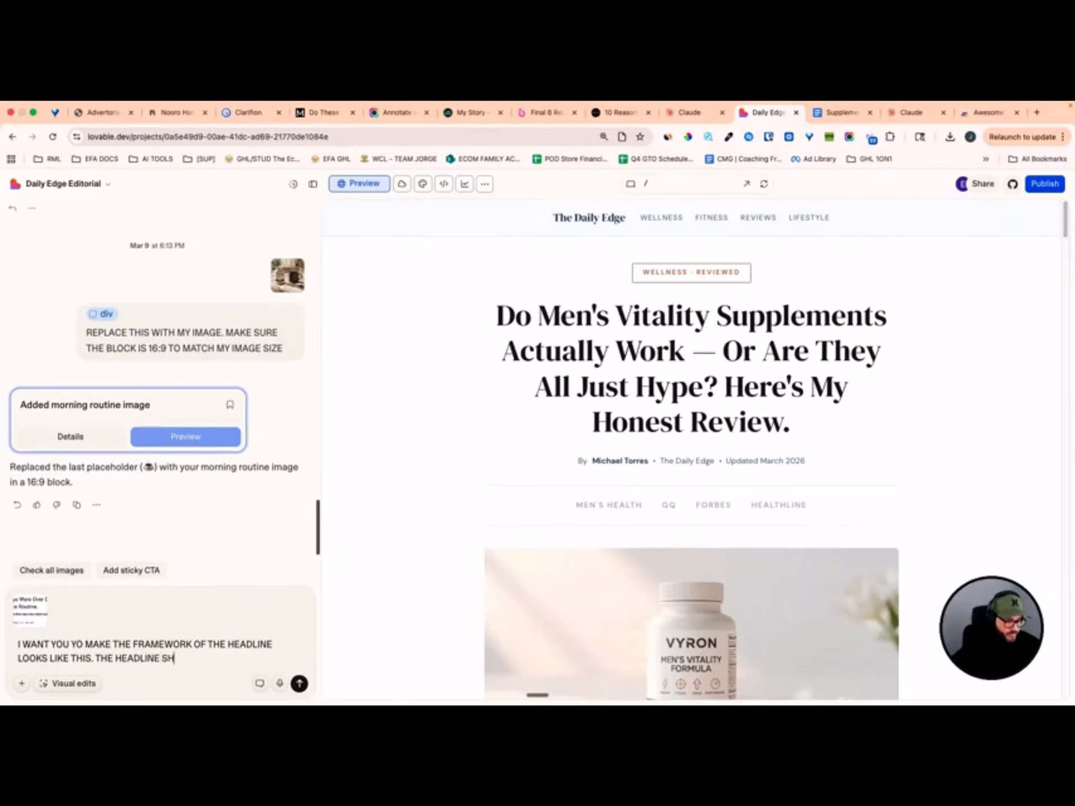
type("OULD BE A")
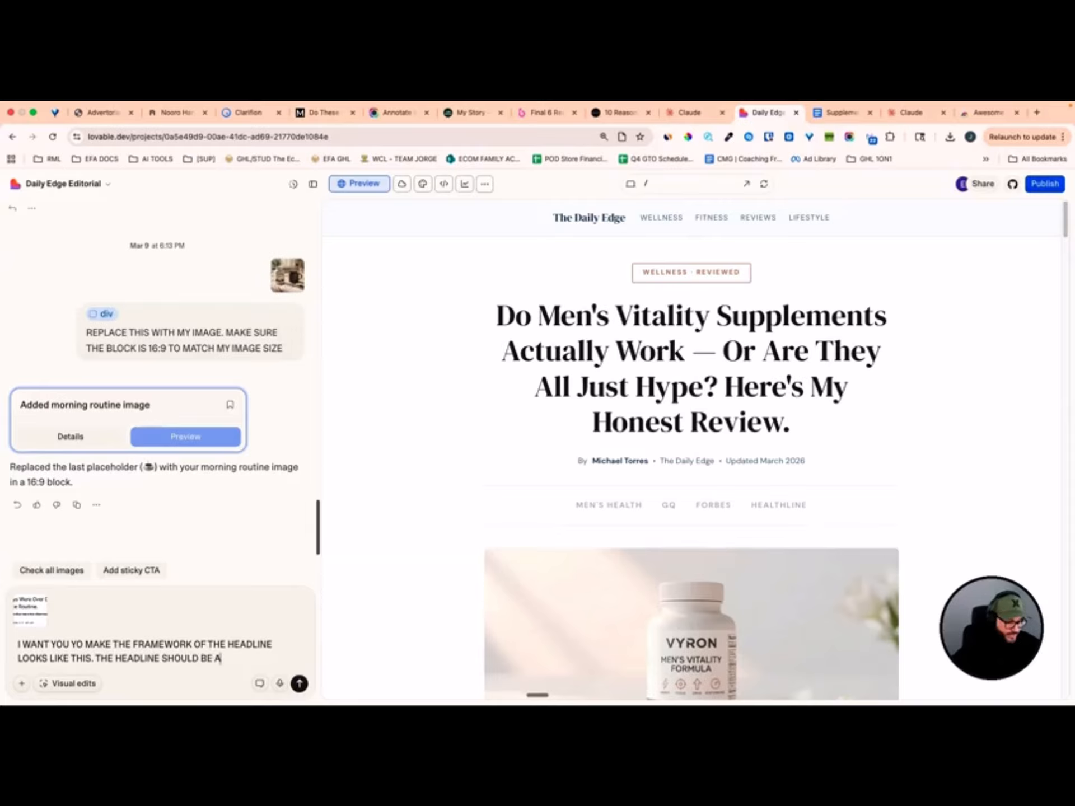
type("LIGNED")
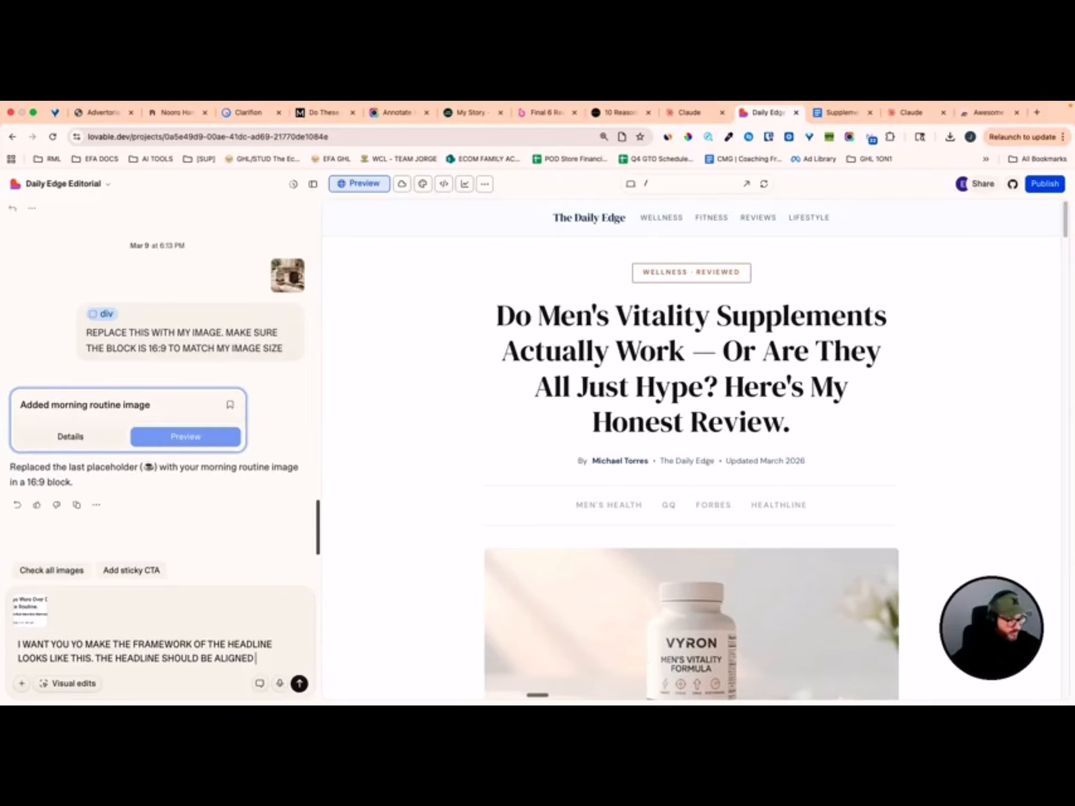
type(" TO THE LEFT")
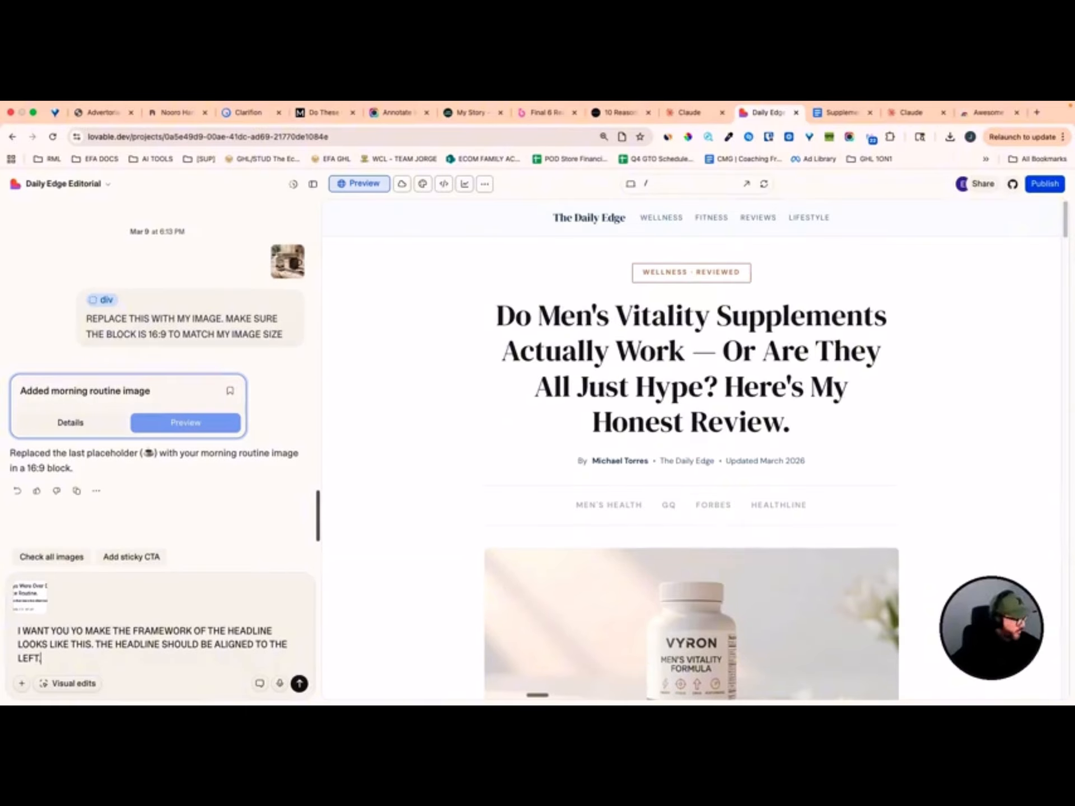
type(".")
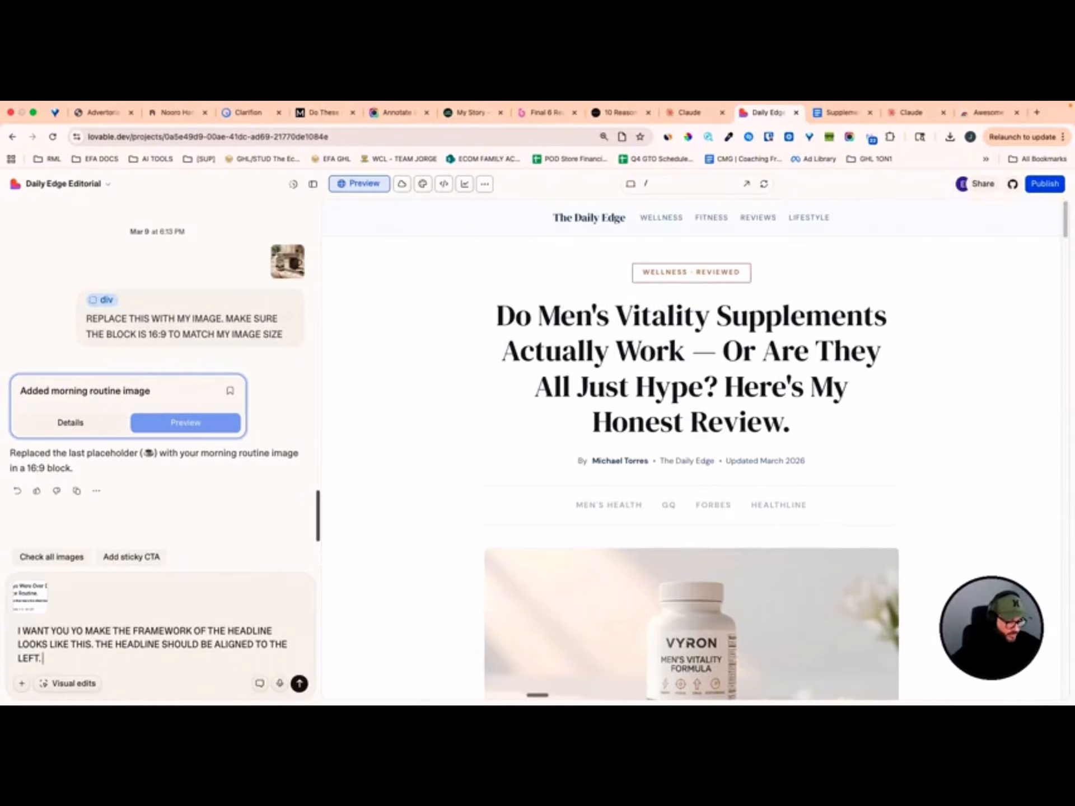
Add that the font should be slightly smaller and the author byline should include a headshot, and submit the prompt
type(" THE FOR")
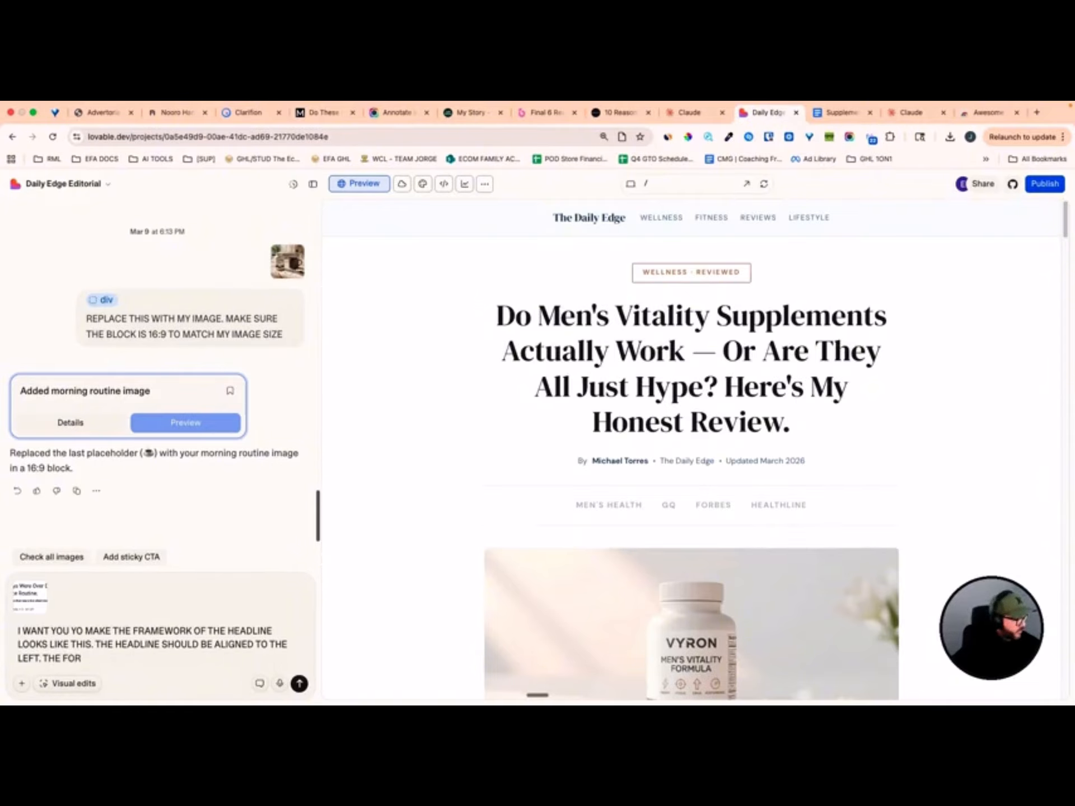
key("BackSpace")
type("NT SHO")
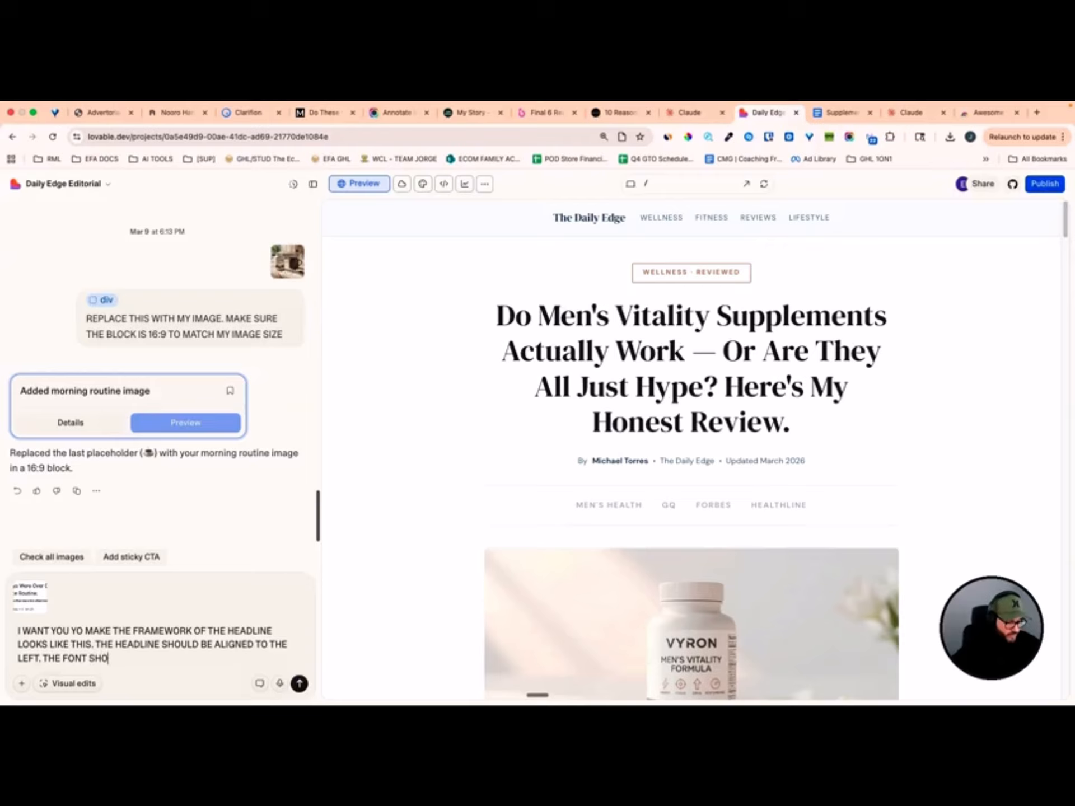
type("ULD BE SLIGHTLY")
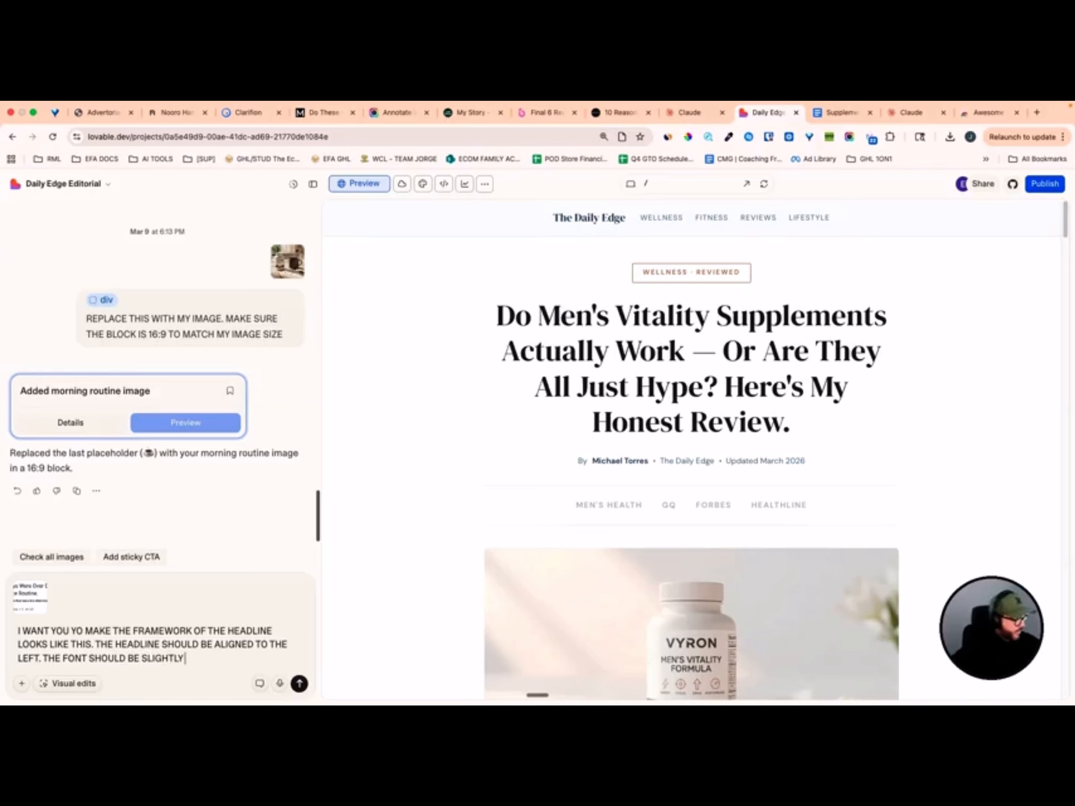
type(" SMALLER")
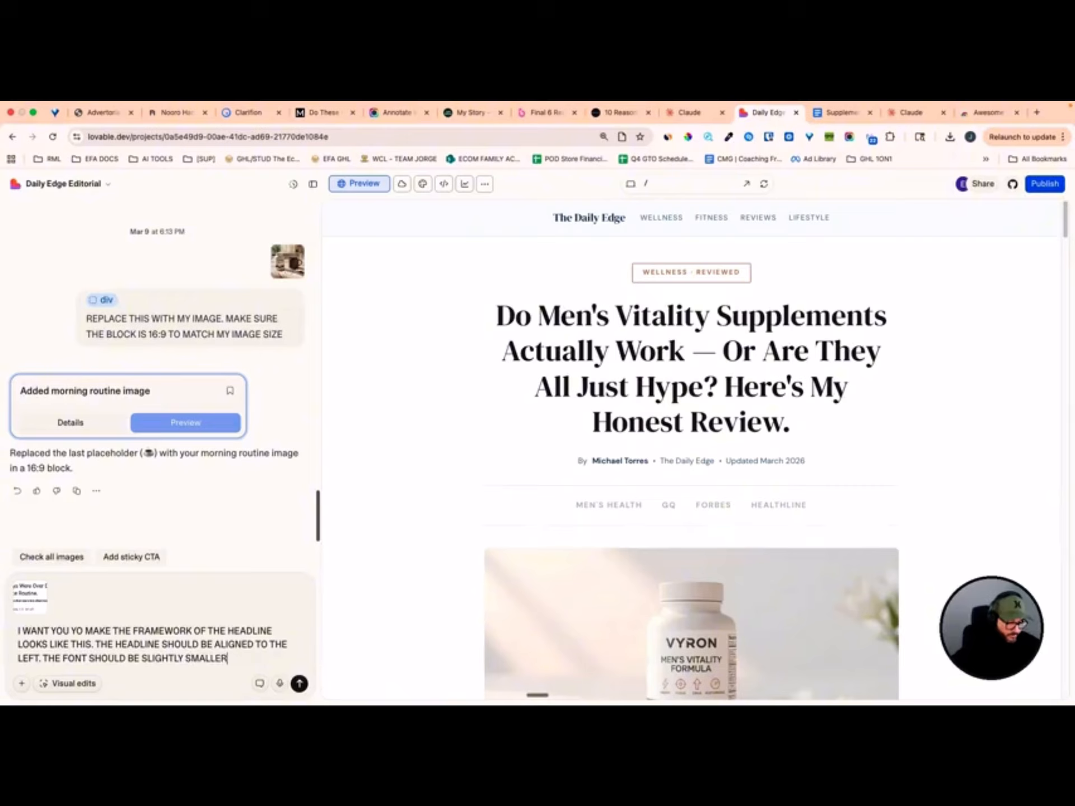
type(".")
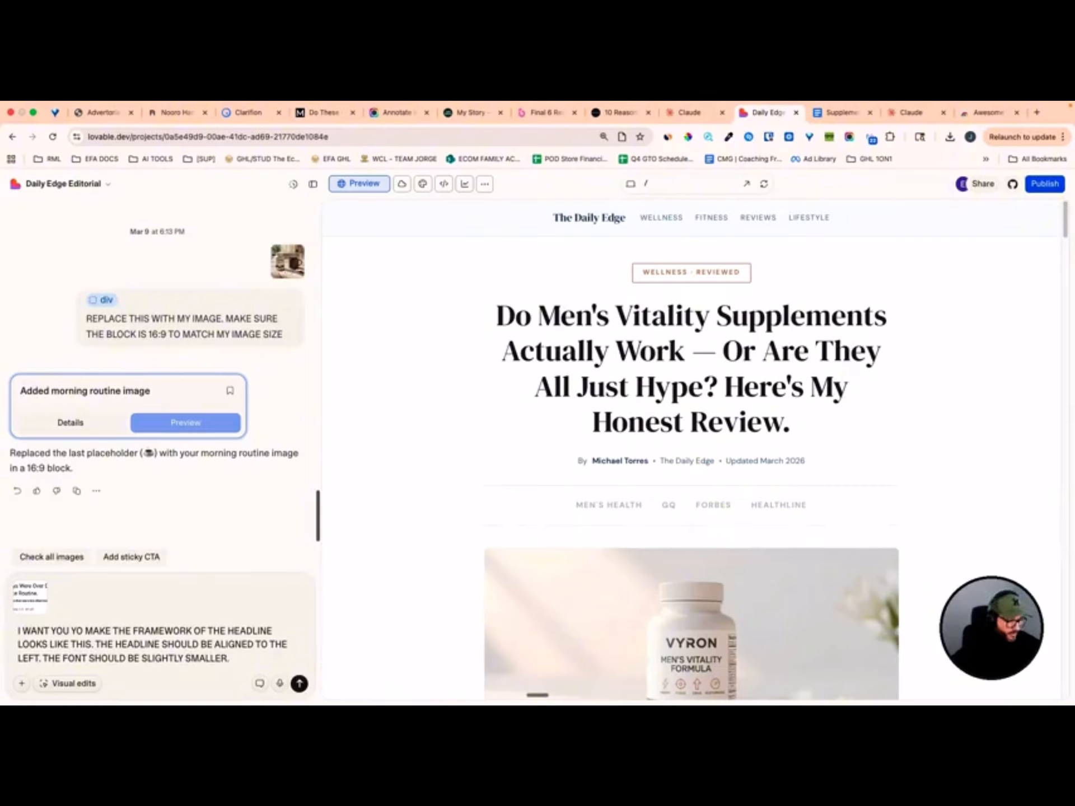
type(" AND THE")
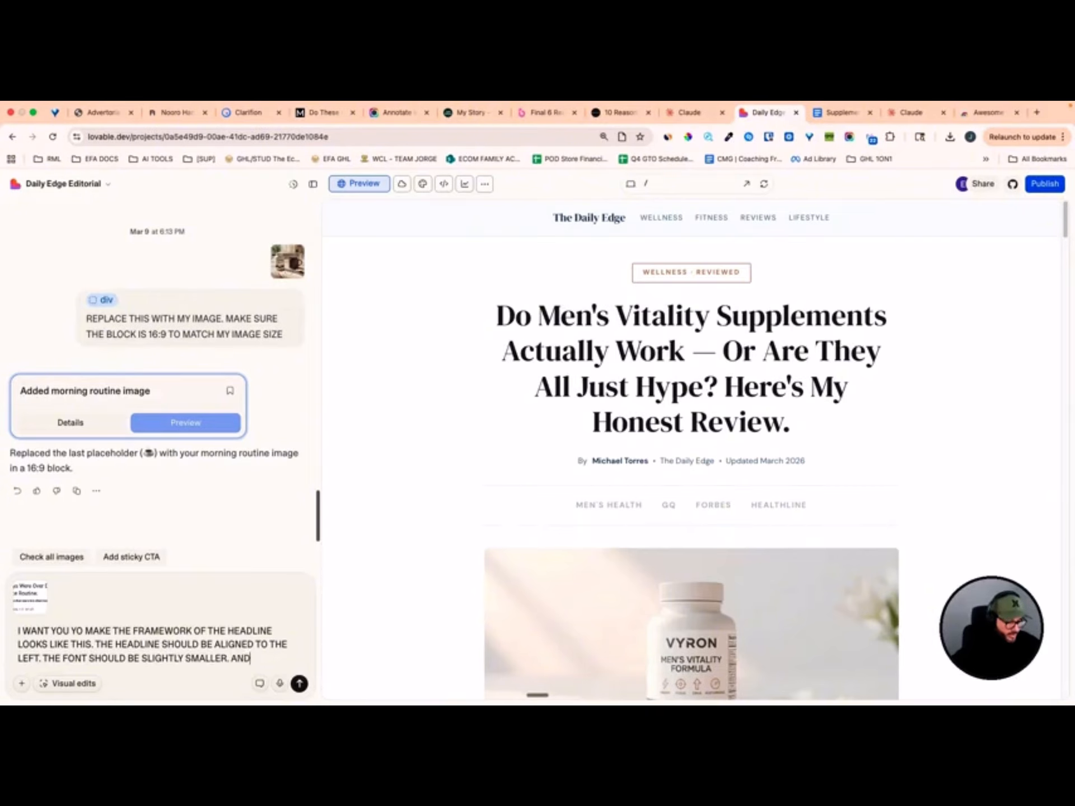
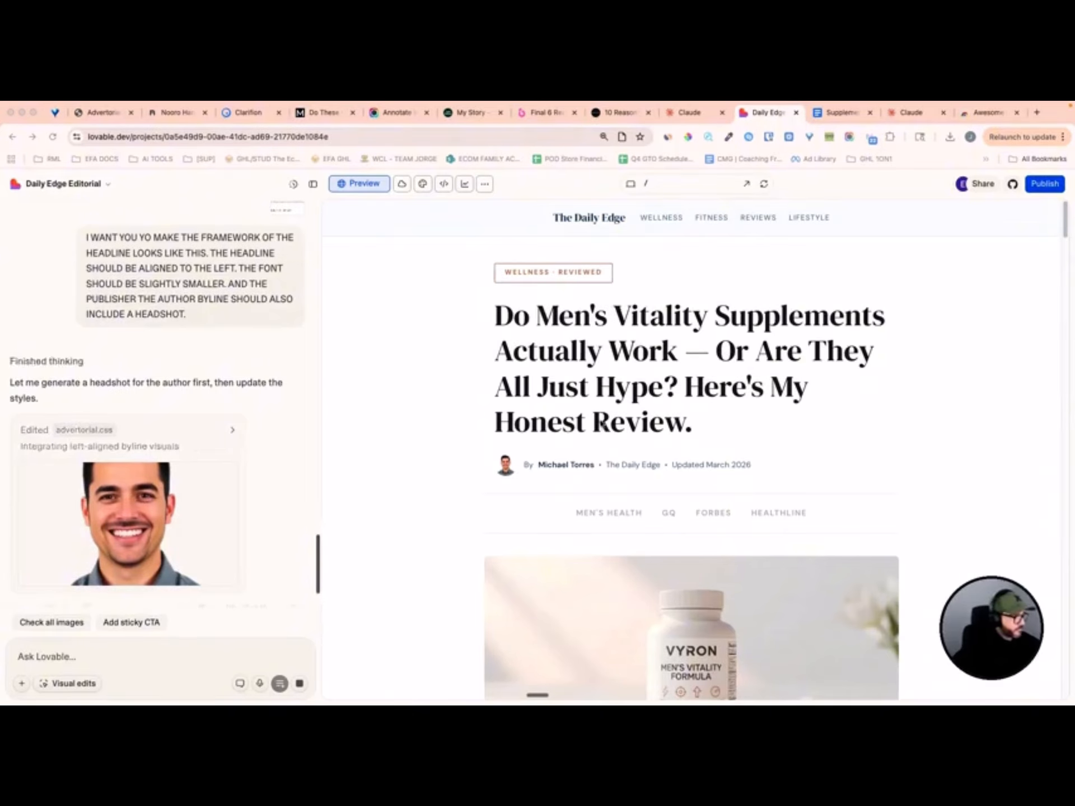
Compare the "Added morning routine image" and "Add author headshot and left-align byline" versions in the history, and return to the chat
scroll(587, 423, "down", 2)
scroll(494, 441, "up", 2)
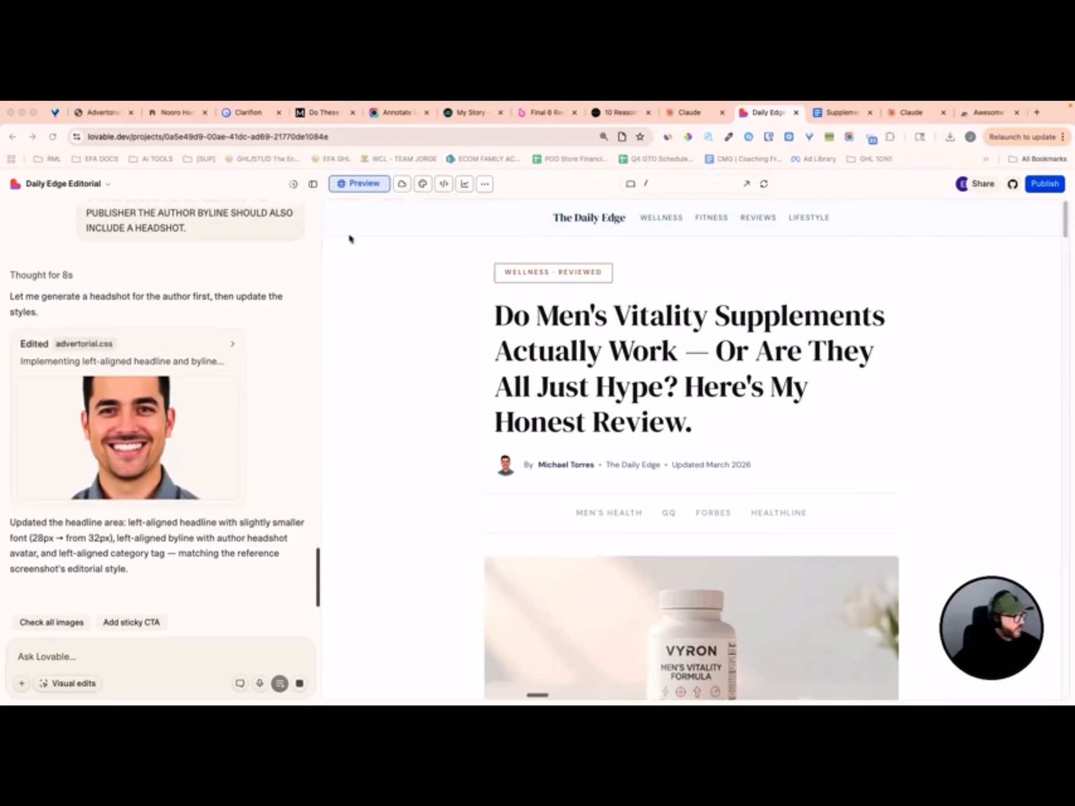
left_click(293, 185)
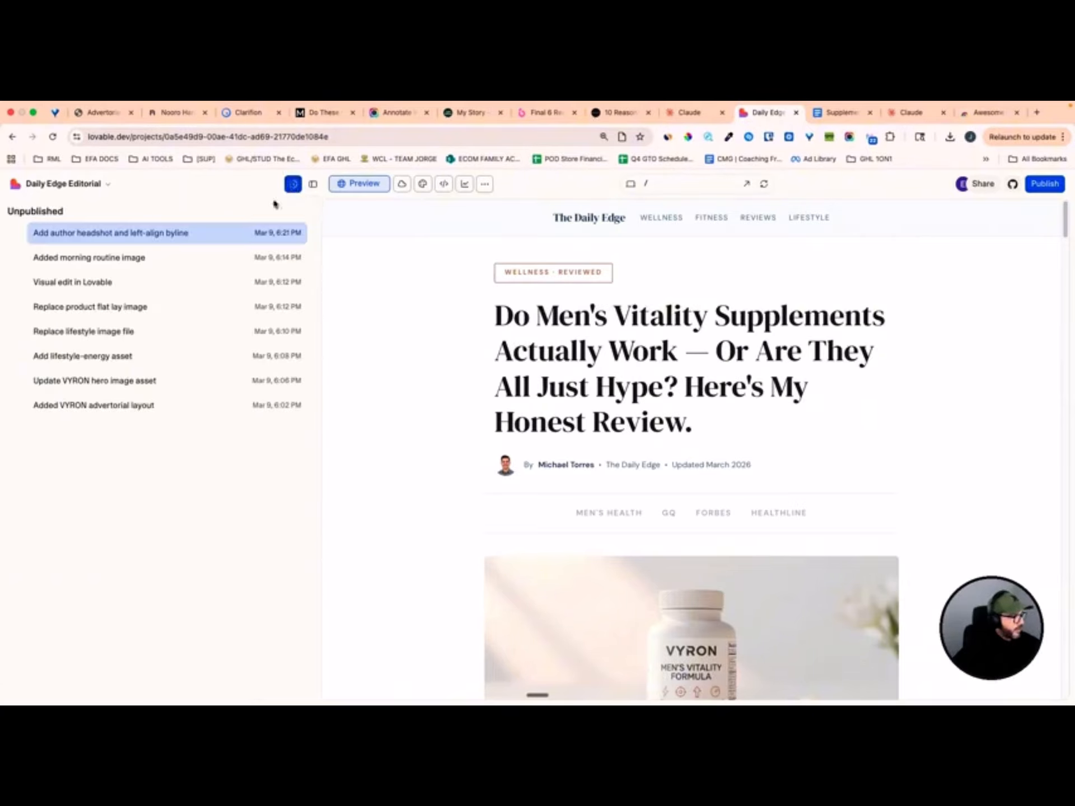
left_click(154, 260)
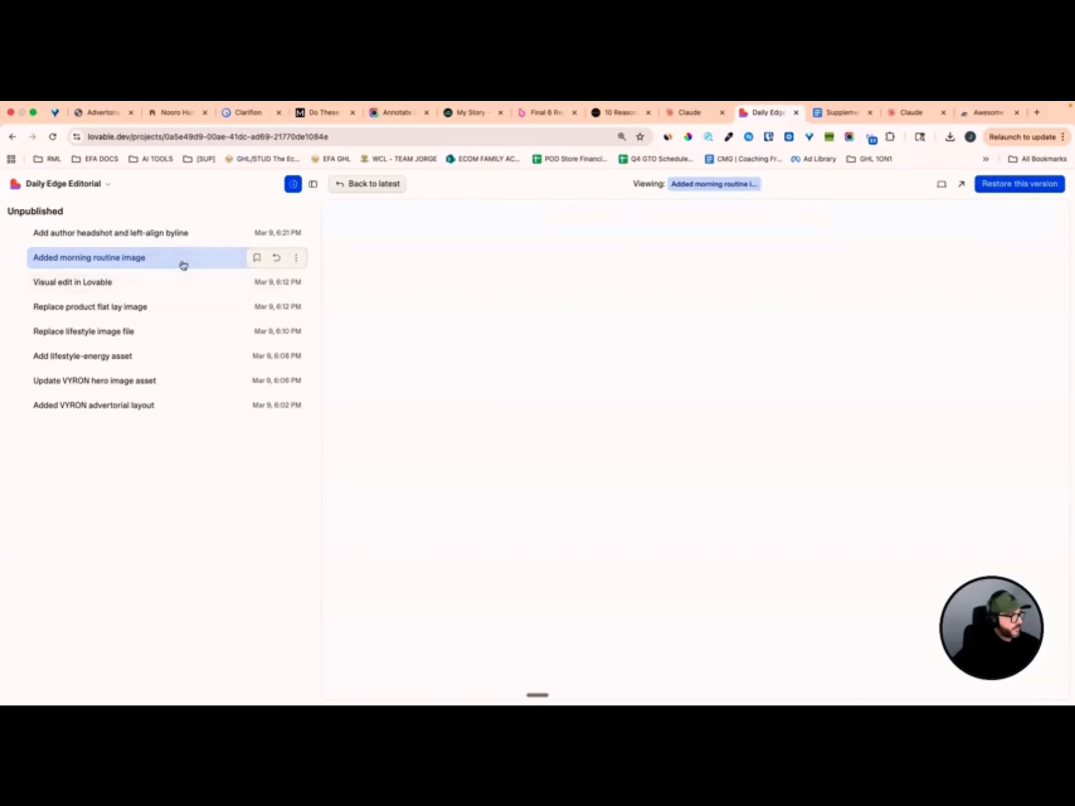
left_click(127, 235)
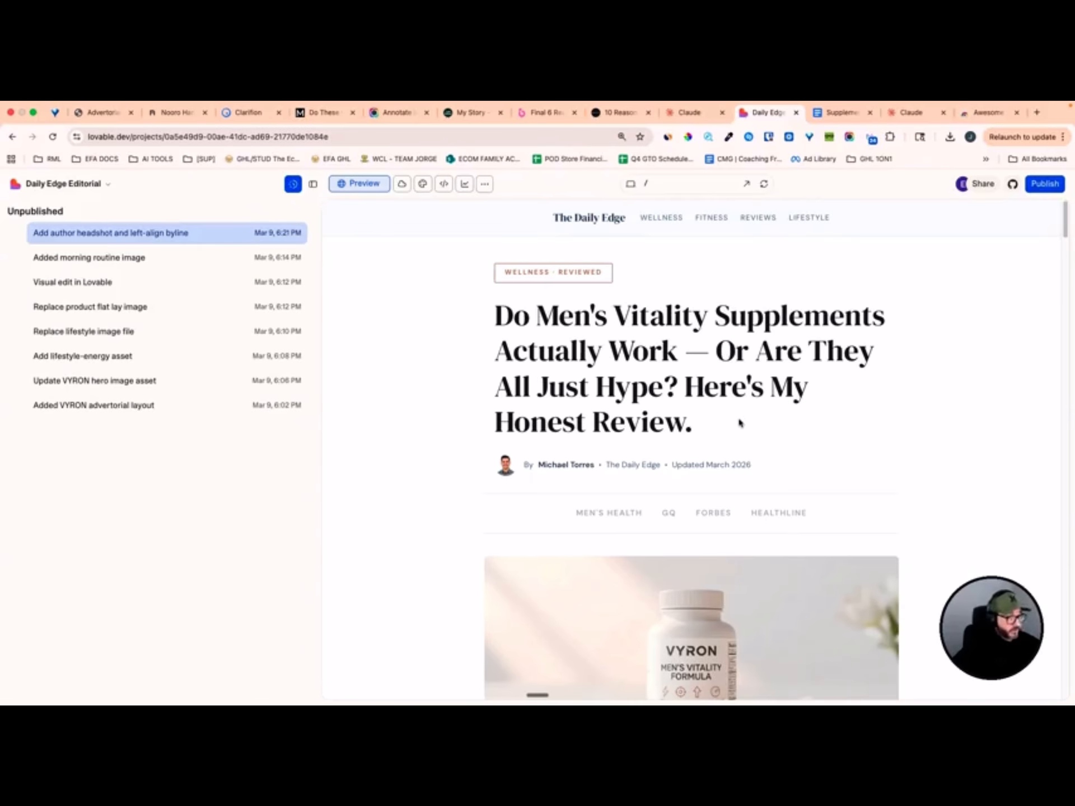
left_click(138, 260)
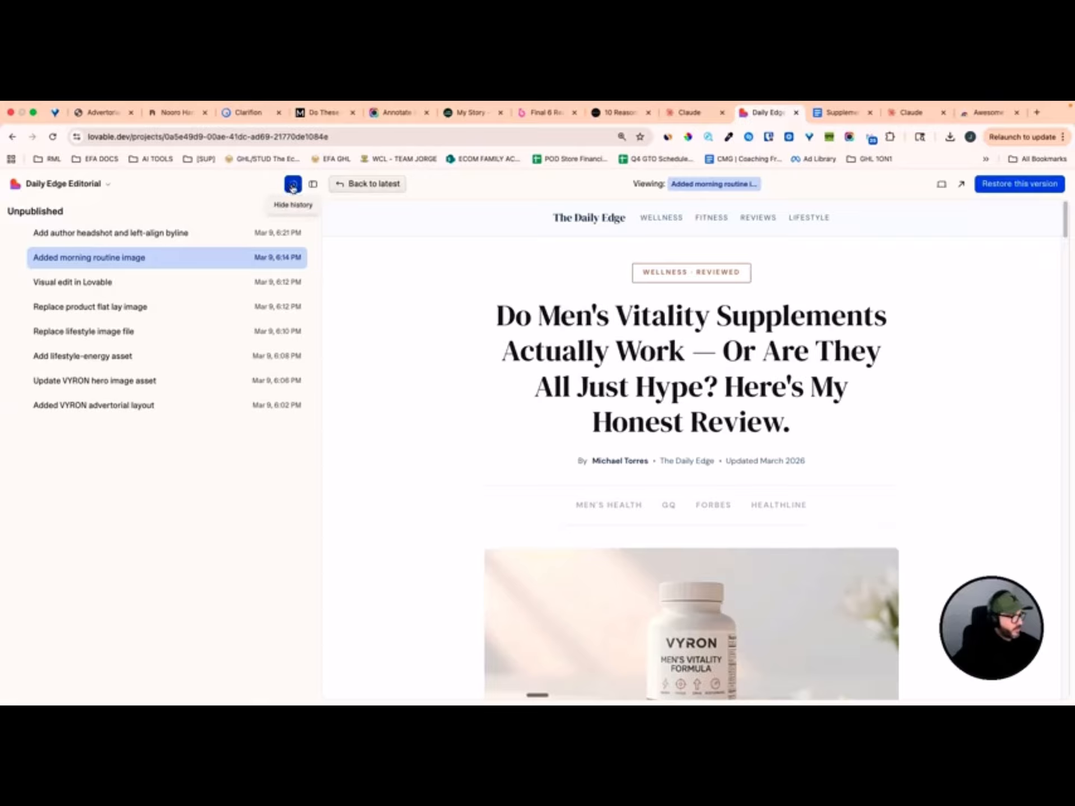
left_click(130, 235)
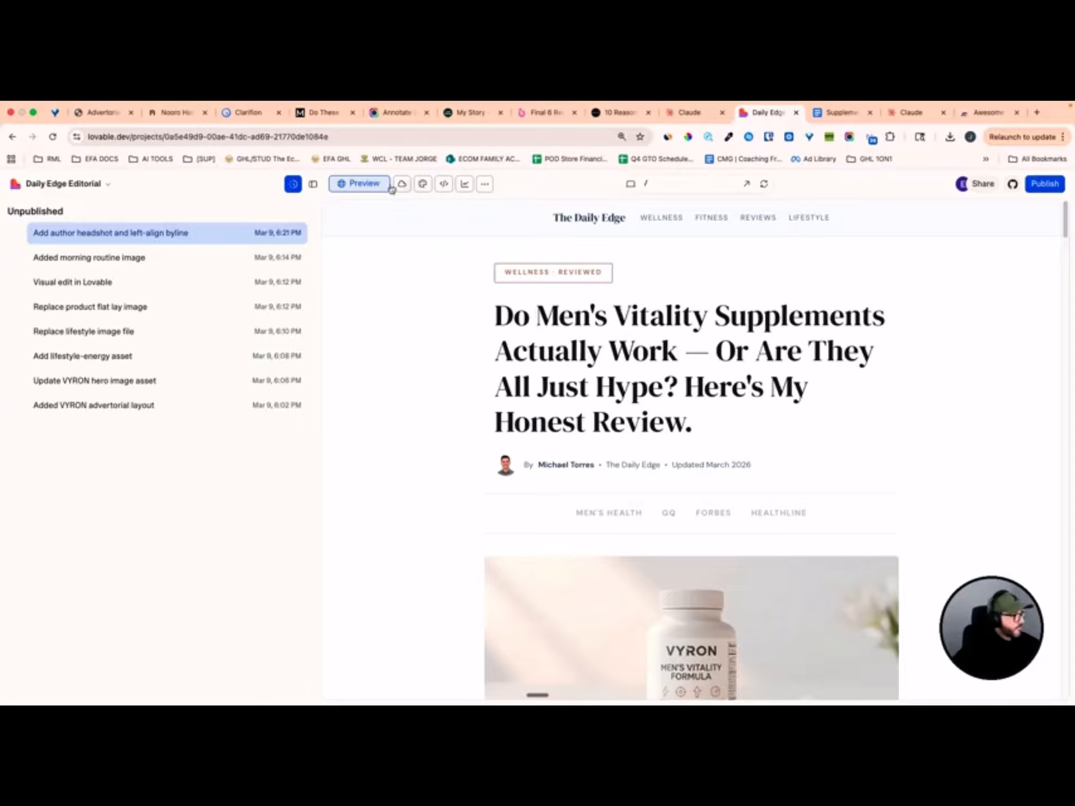
left_click(312, 188)
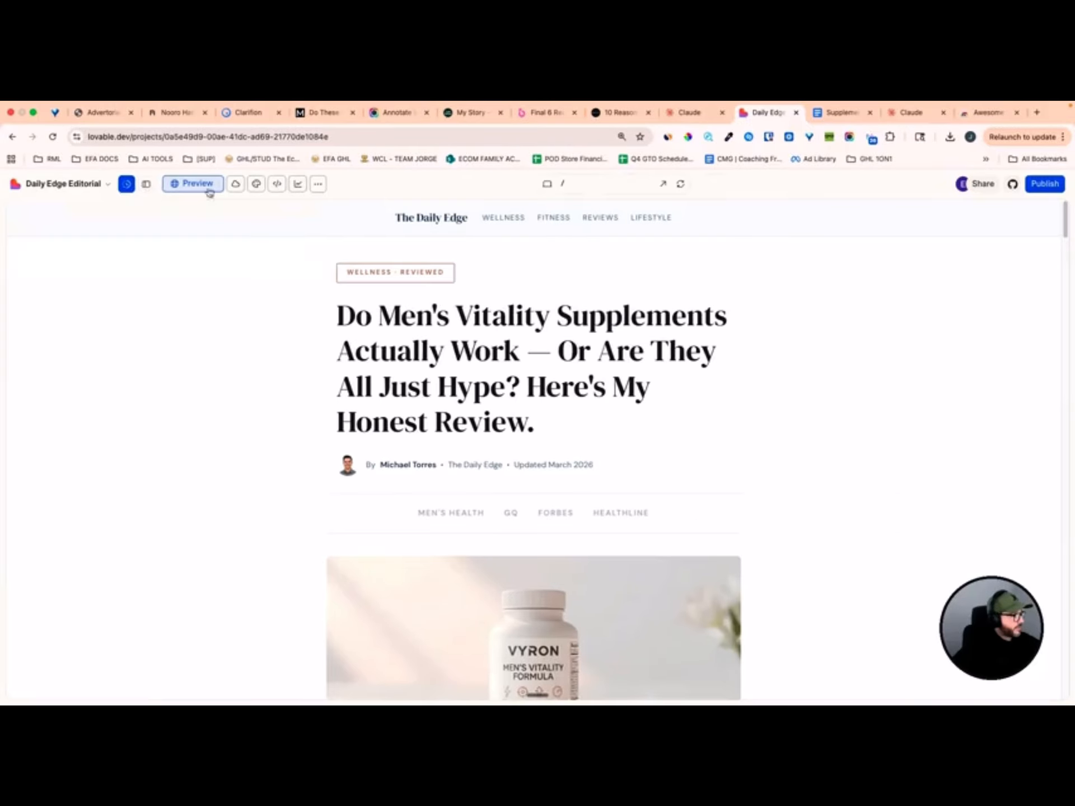
left_click(145, 186)
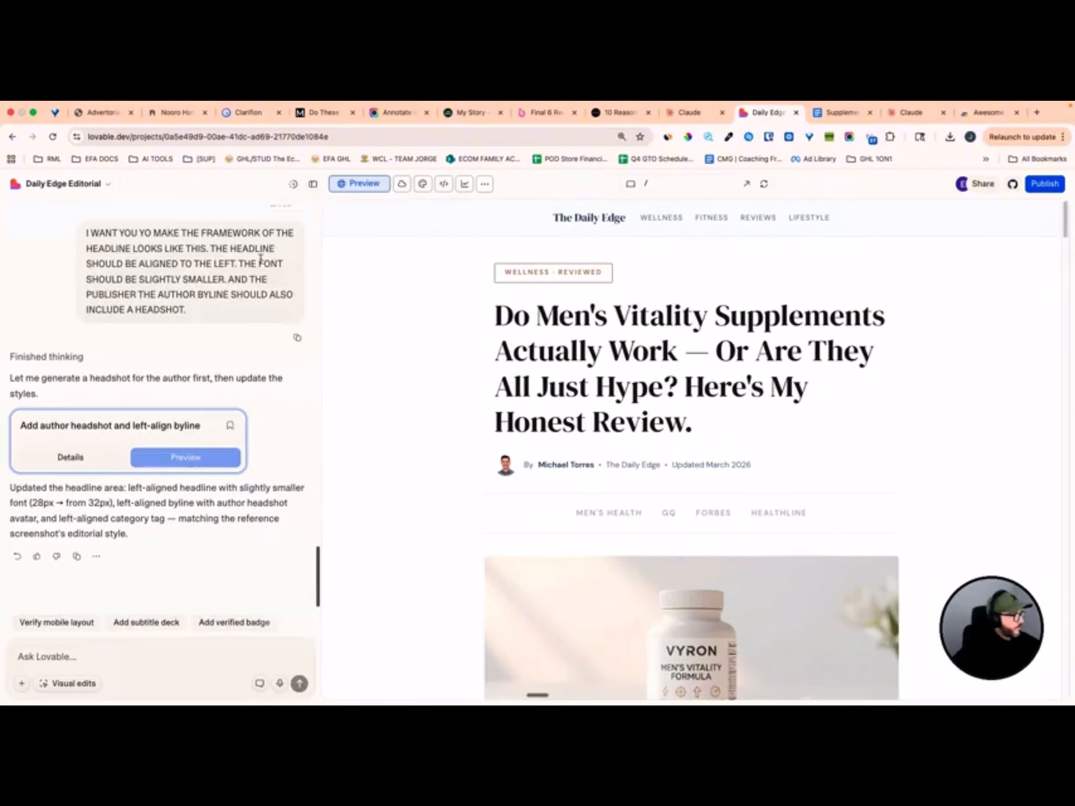
Review the updated desktop page from the headline through the ingredients section to the 30-day verdict and back to the ingredients
left_click(197, 462)
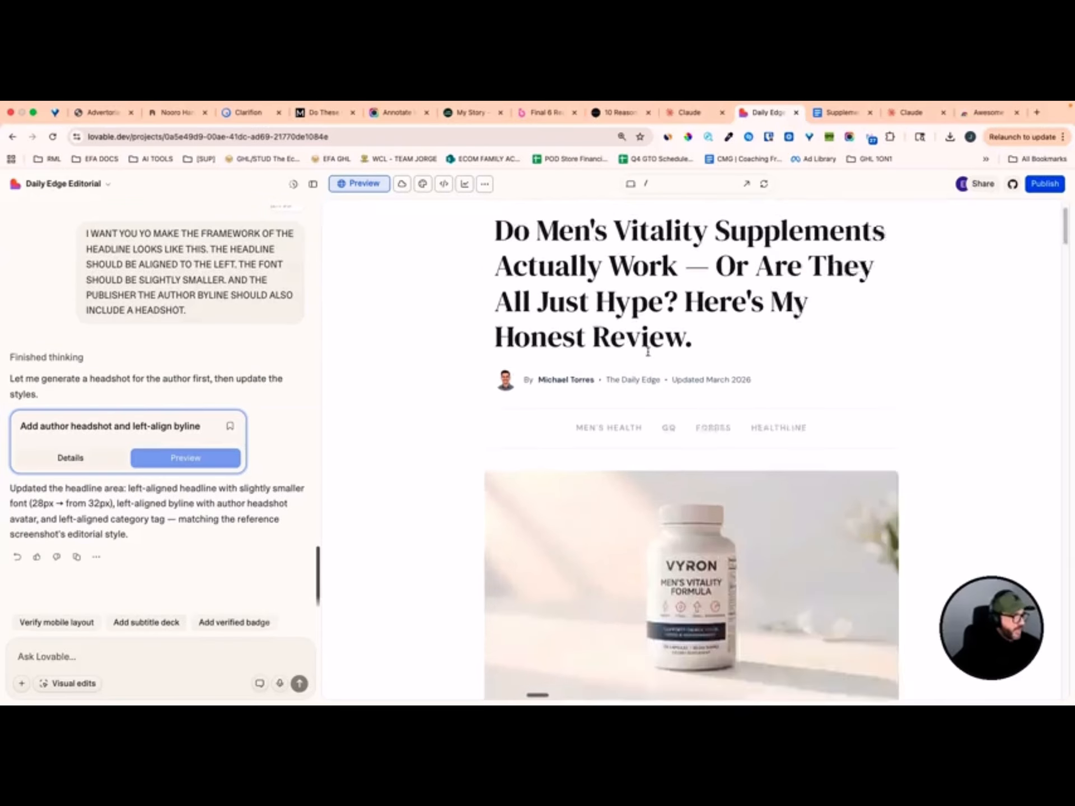
scroll(660, 477, "down", 5)
scroll(661, 477, "down", 15)
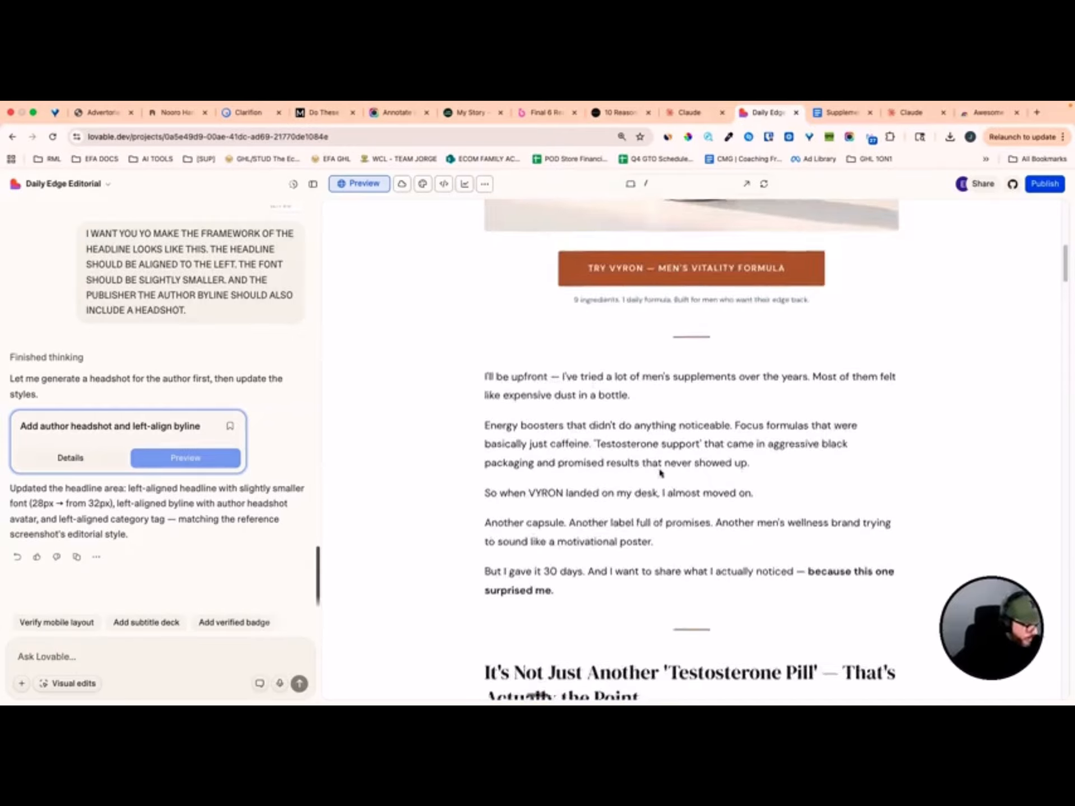
scroll(648, 470, "down", 20)
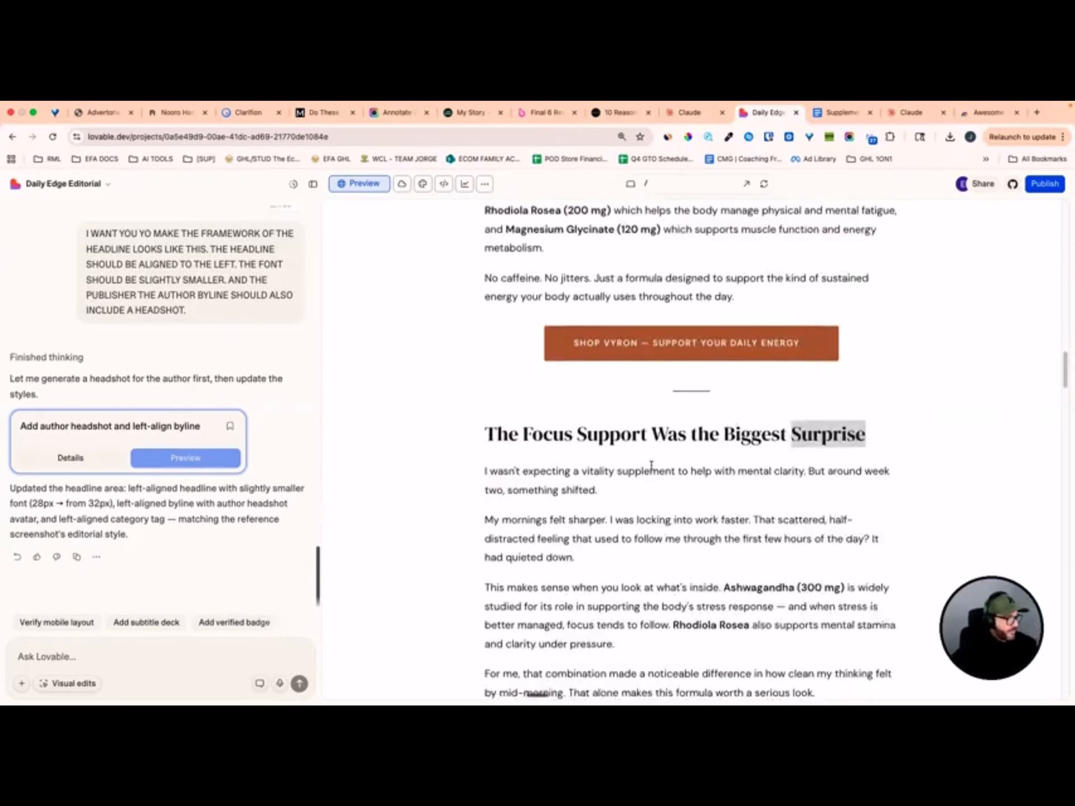
scroll(651, 467, "down", 20)
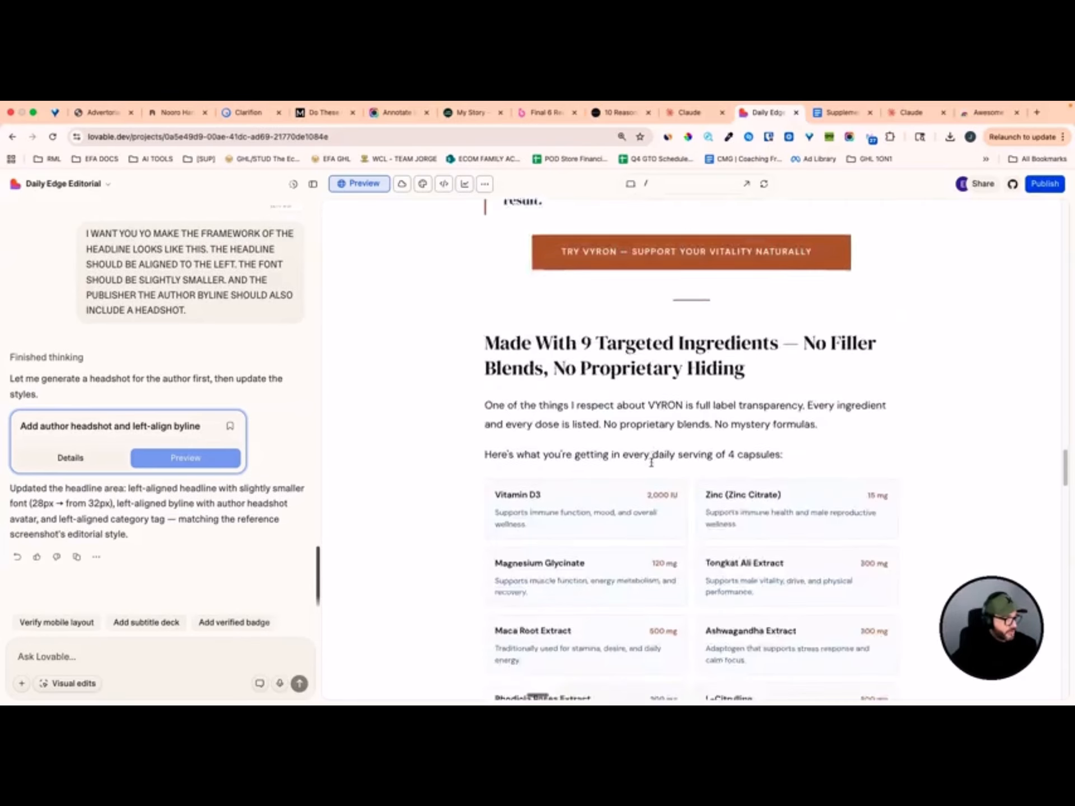
scroll(660, 485, "down", 10)
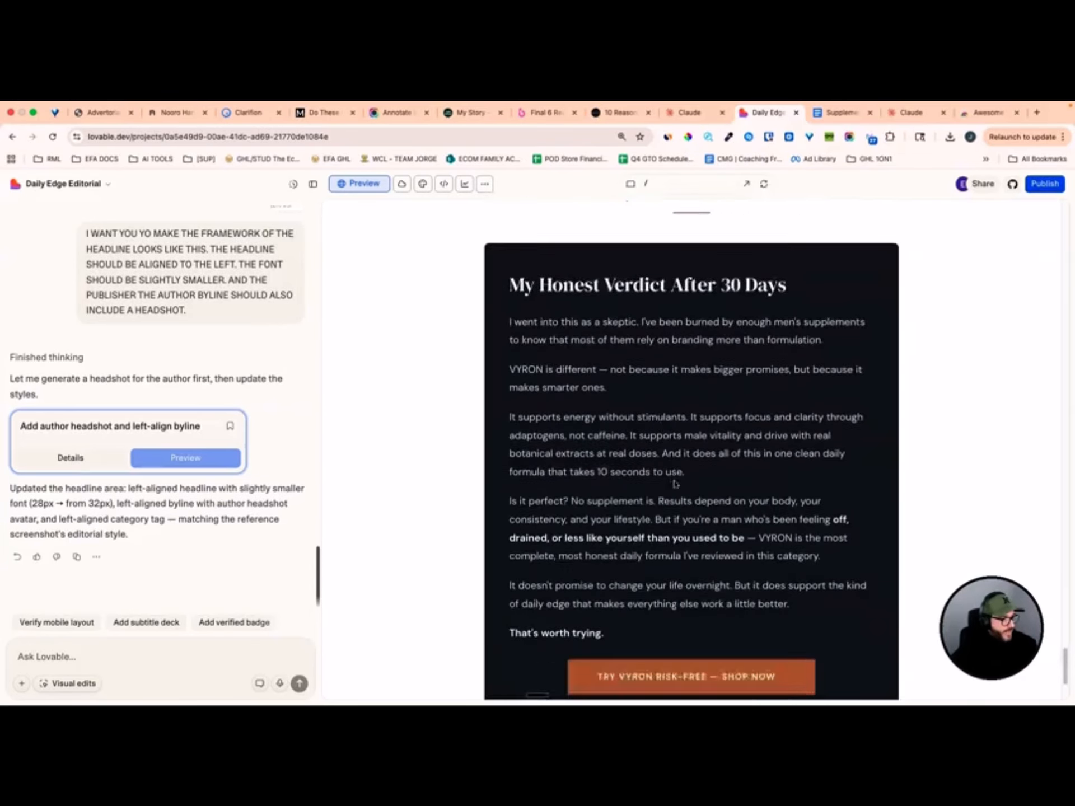
scroll(654, 503, "up", 15)
scroll(650, 500, "up", 20)
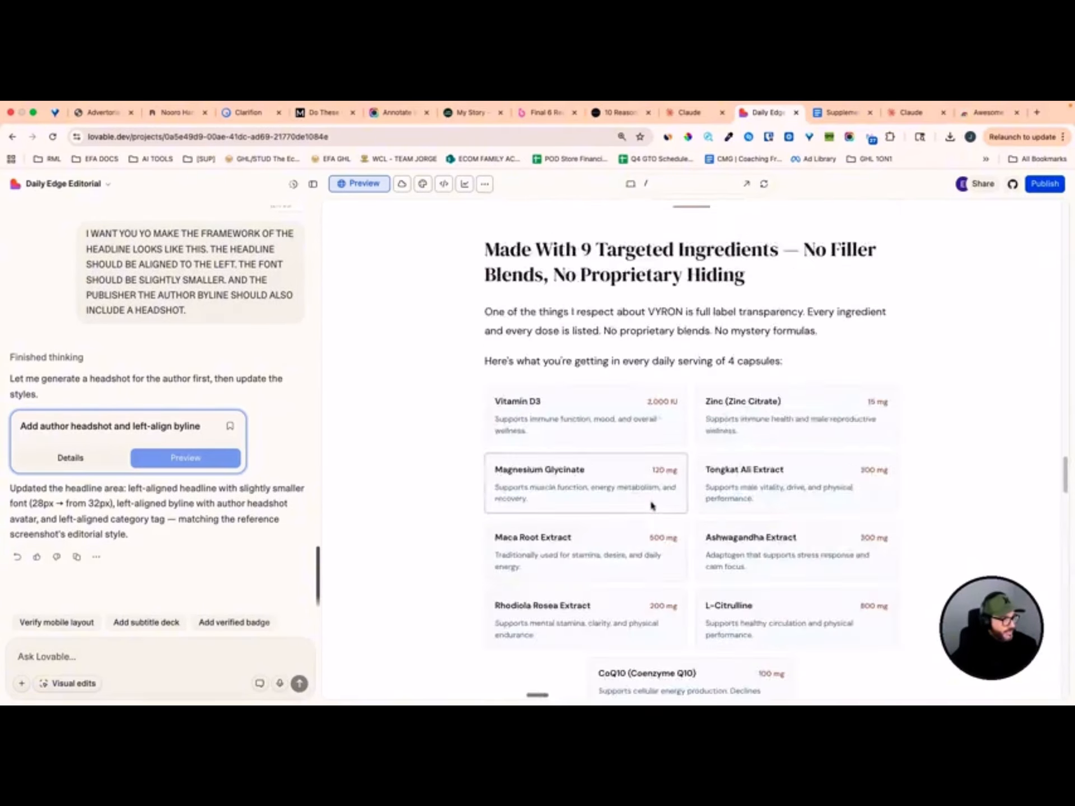
Check the call-to-action buttons down to the daily energy section and open the NAD+ Mens Complex product page in a new tab
scroll(651, 502, "up", 15)
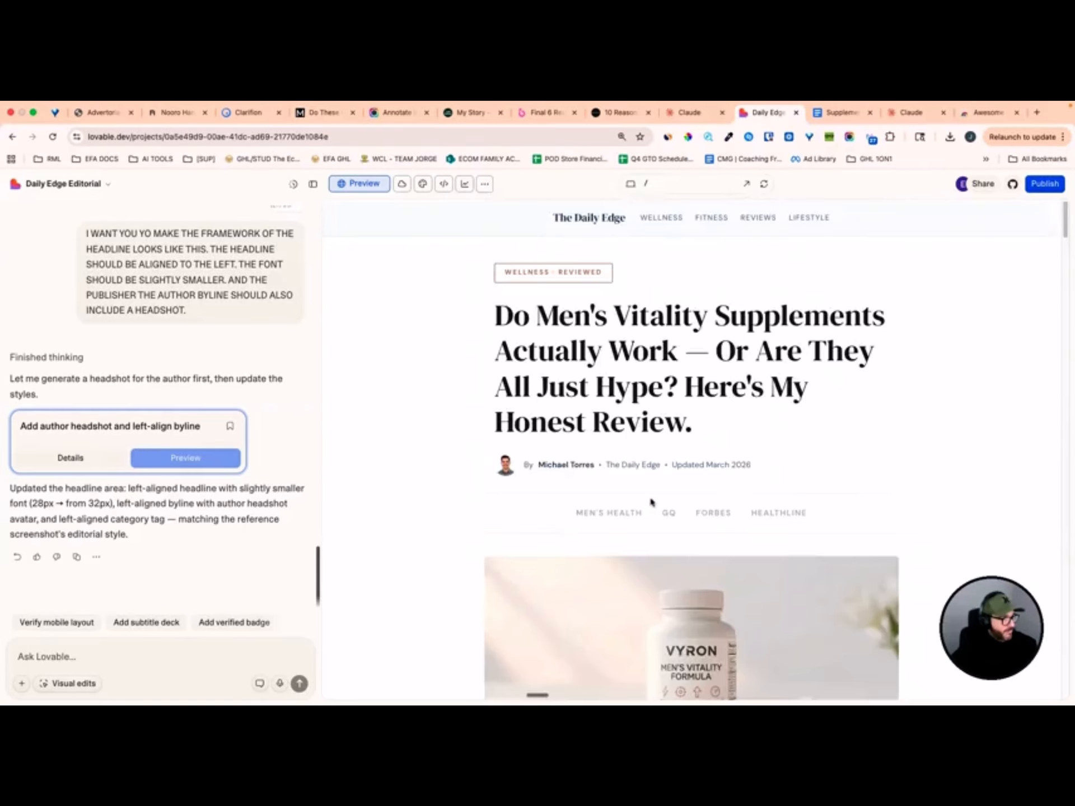
scroll(651, 501, "down", 10)
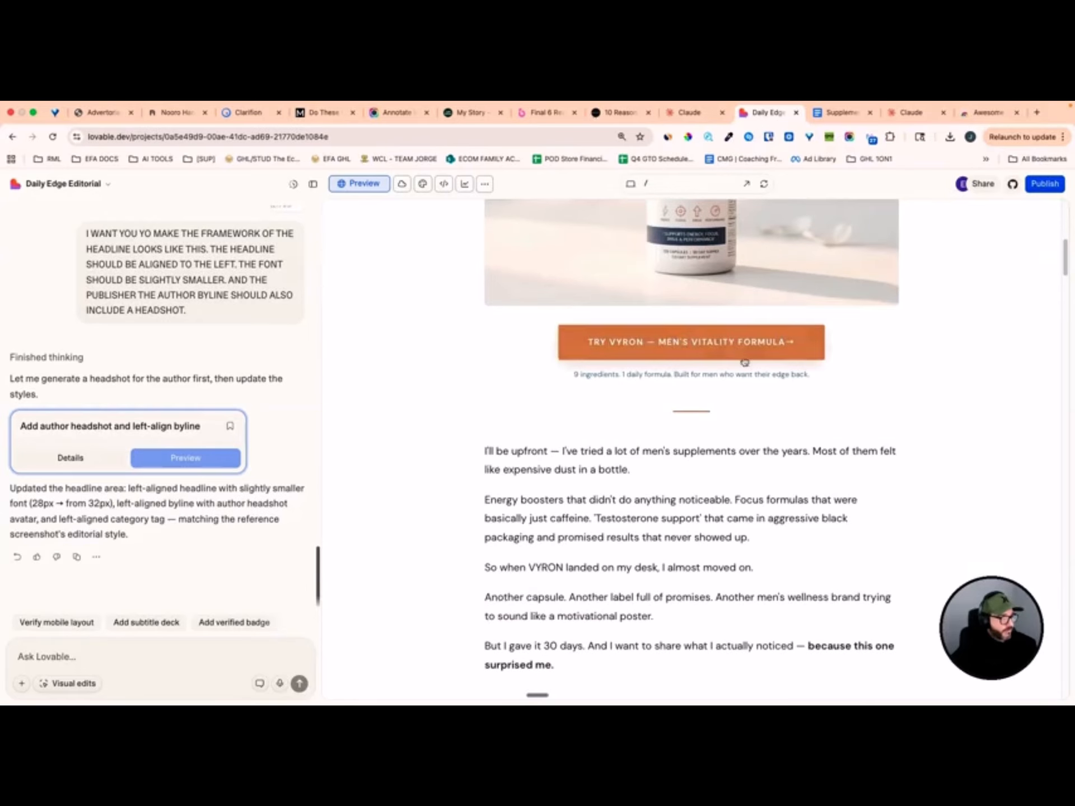
scroll(728, 362, "down", 5)
scroll(728, 415, "down", 10)
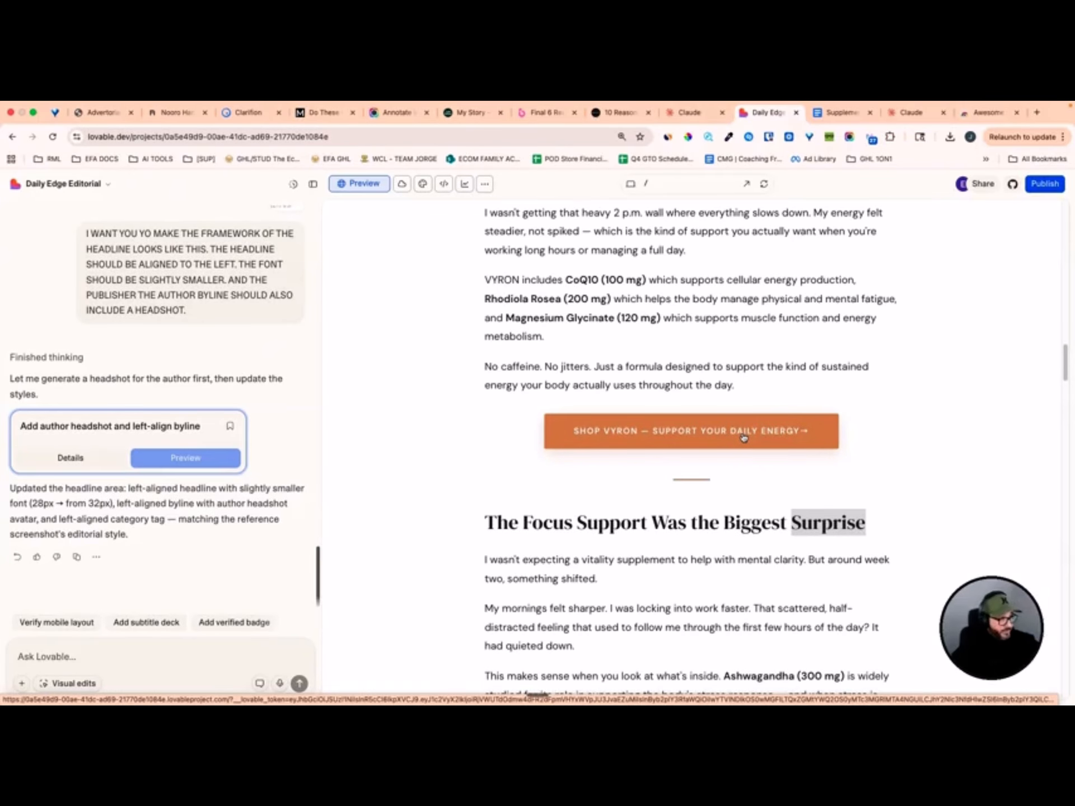
left_click(1037, 113)
left_click(155, 136)
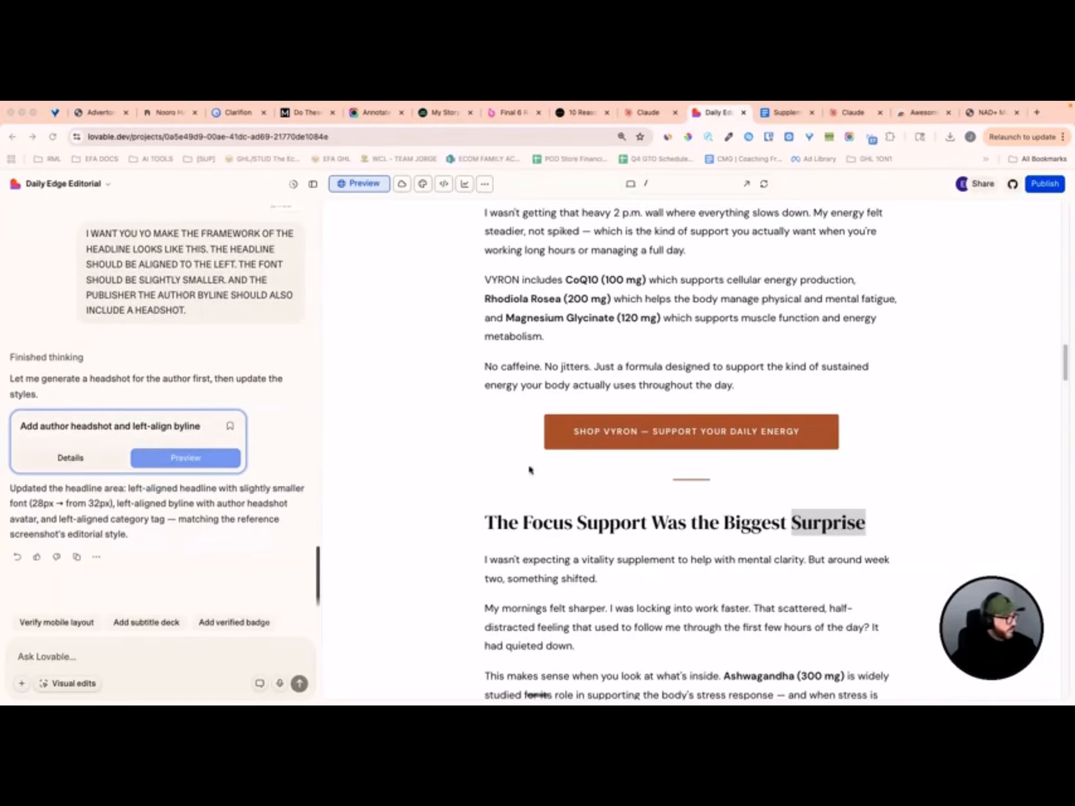
left_click(46, 657)
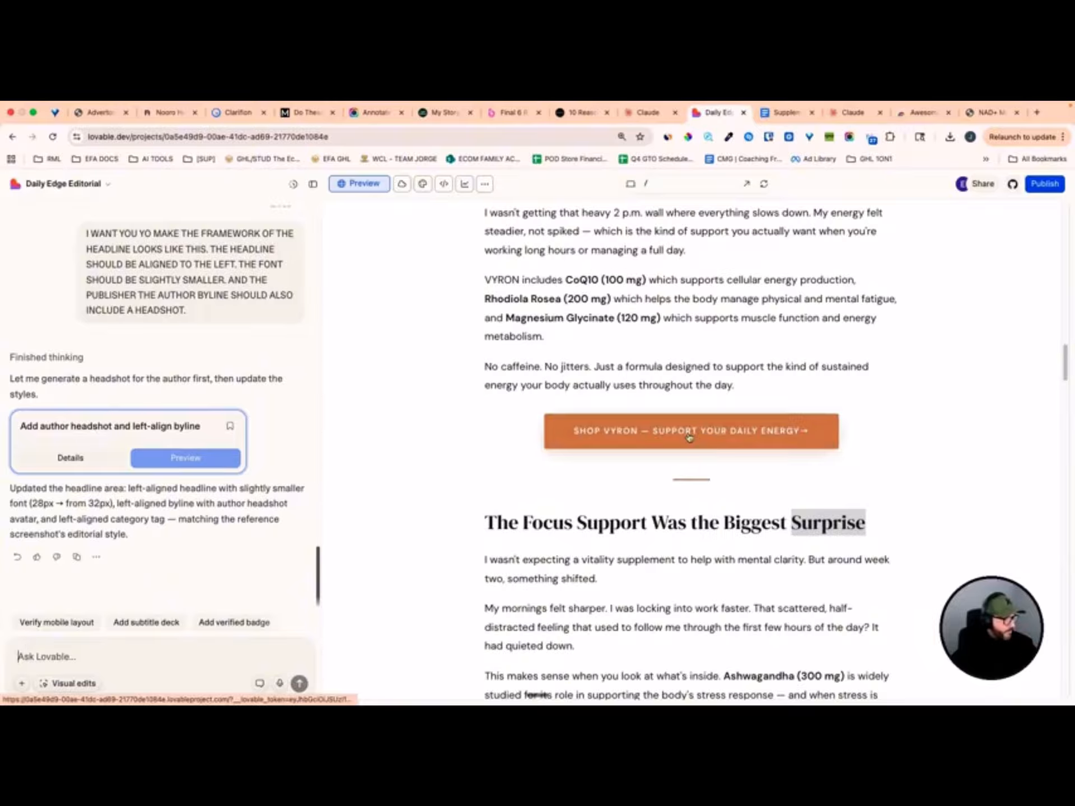
left_click(679, 451)
left_click(34, 662)
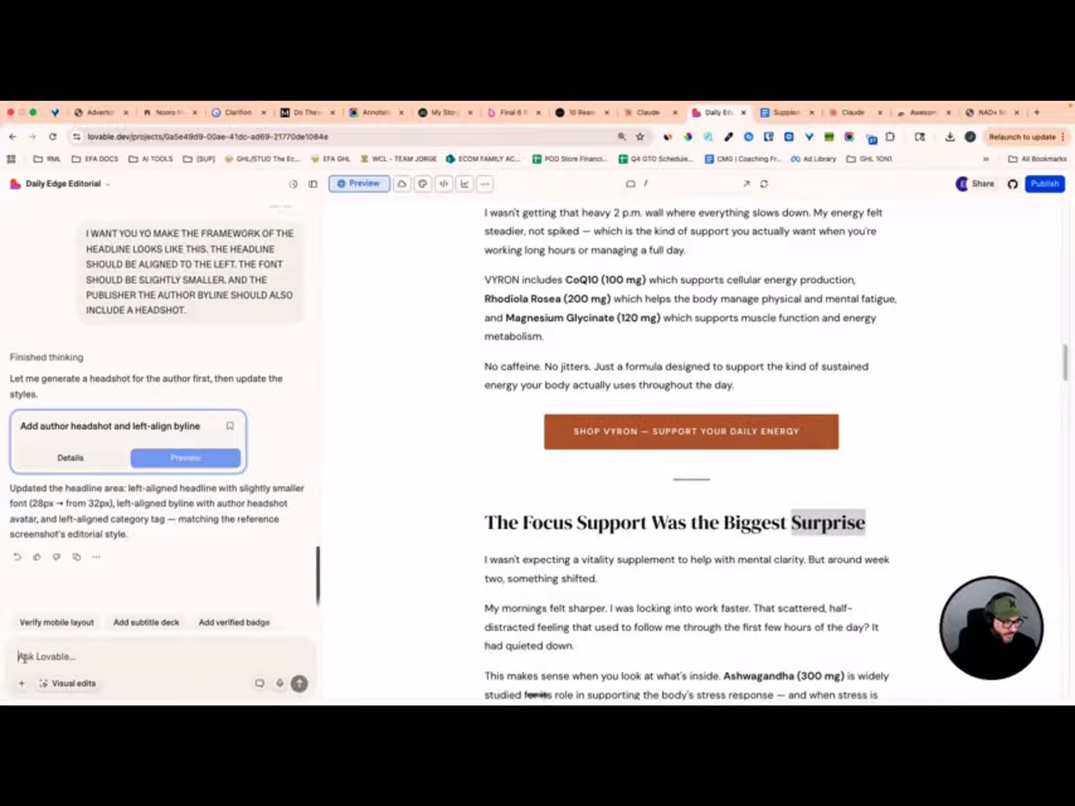
type("MAKE")
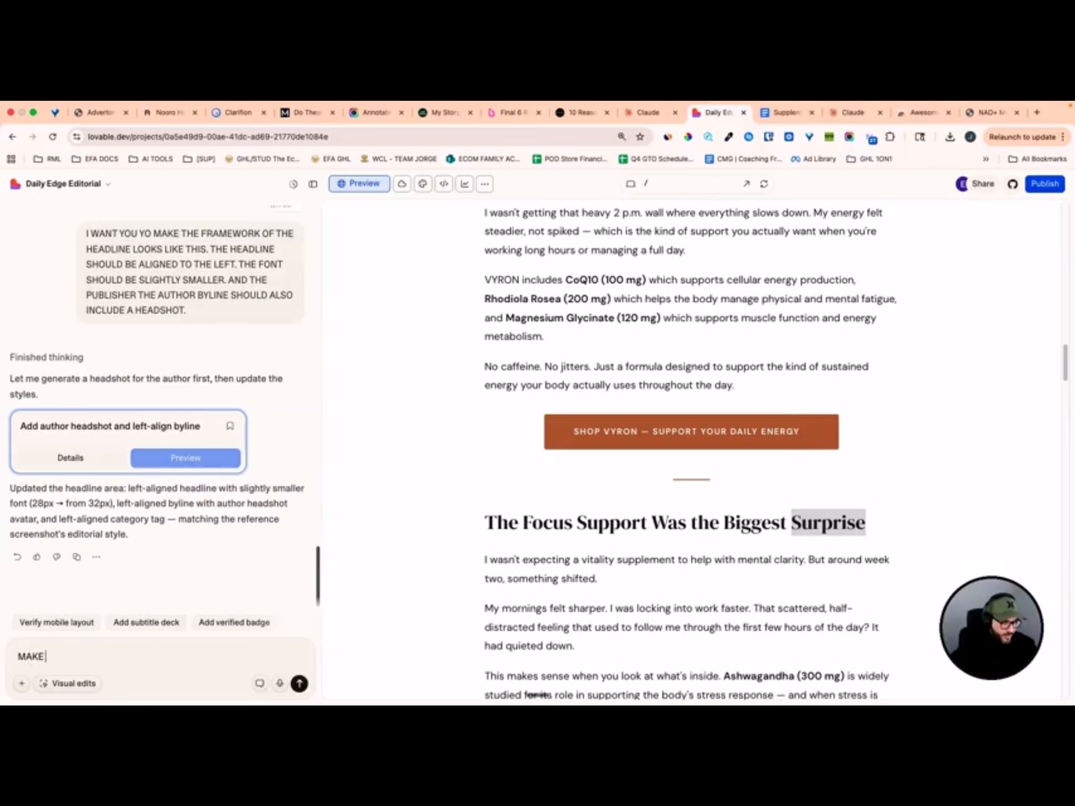
type(" EVERY BUTTOM")
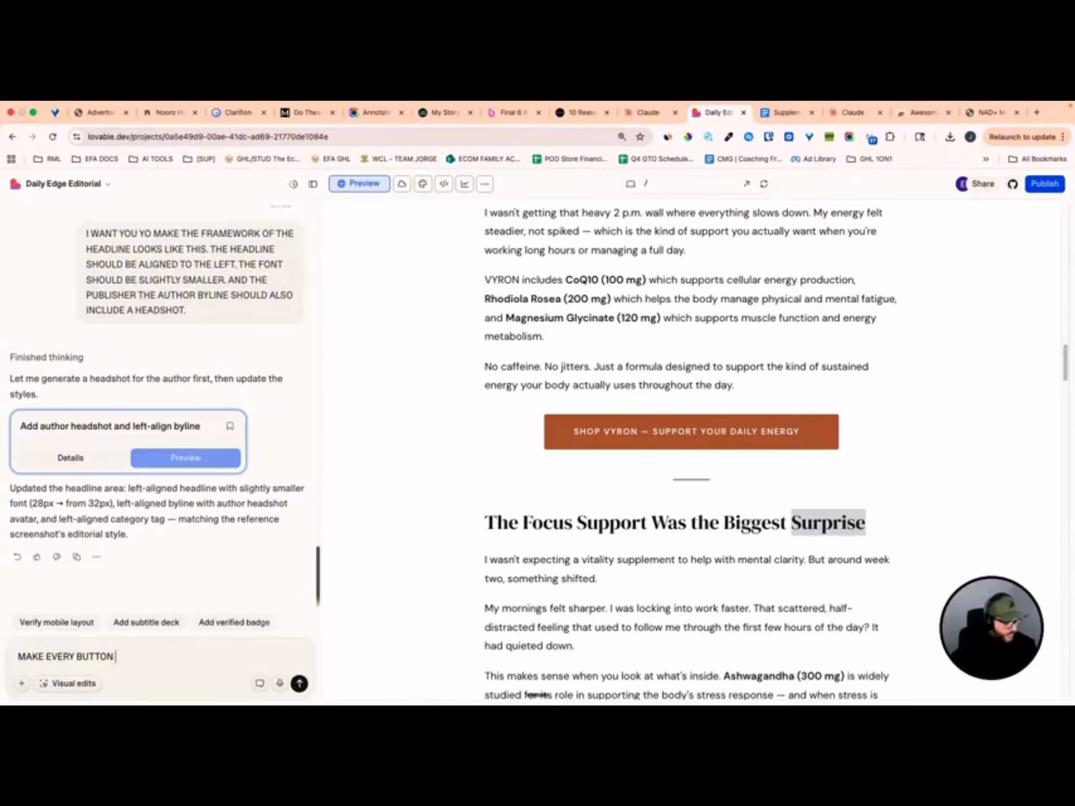
type(" TO SEND")
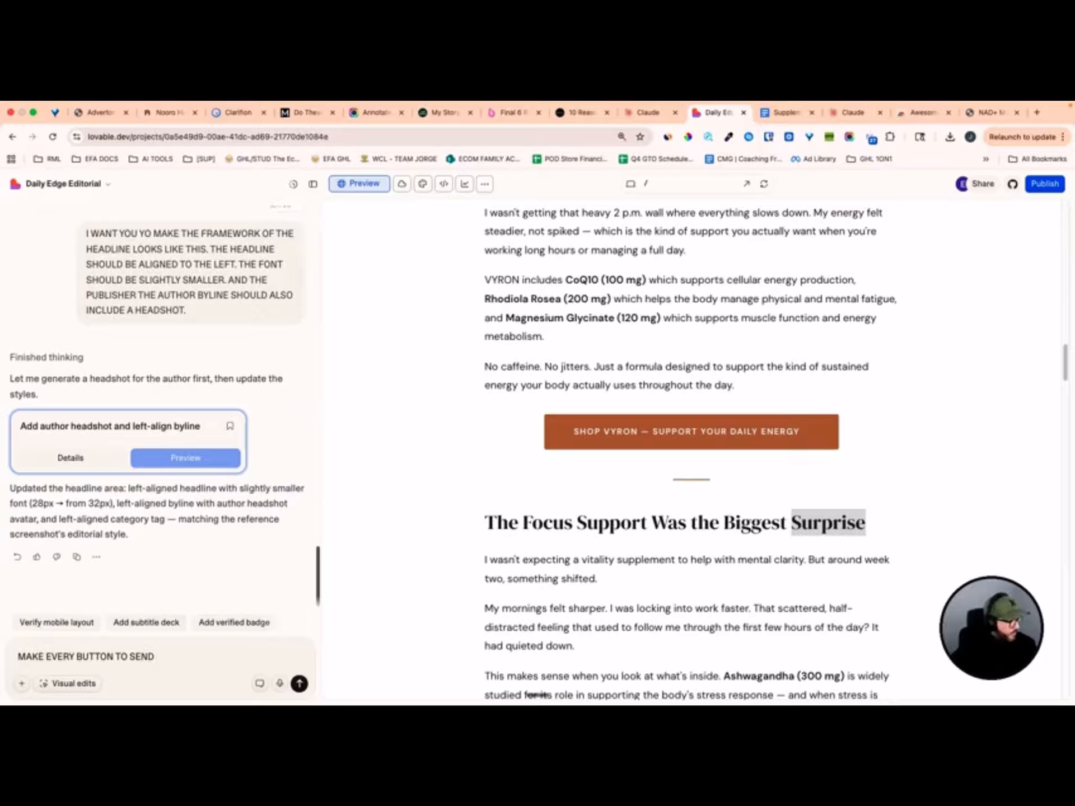
type(" PEOPLE")
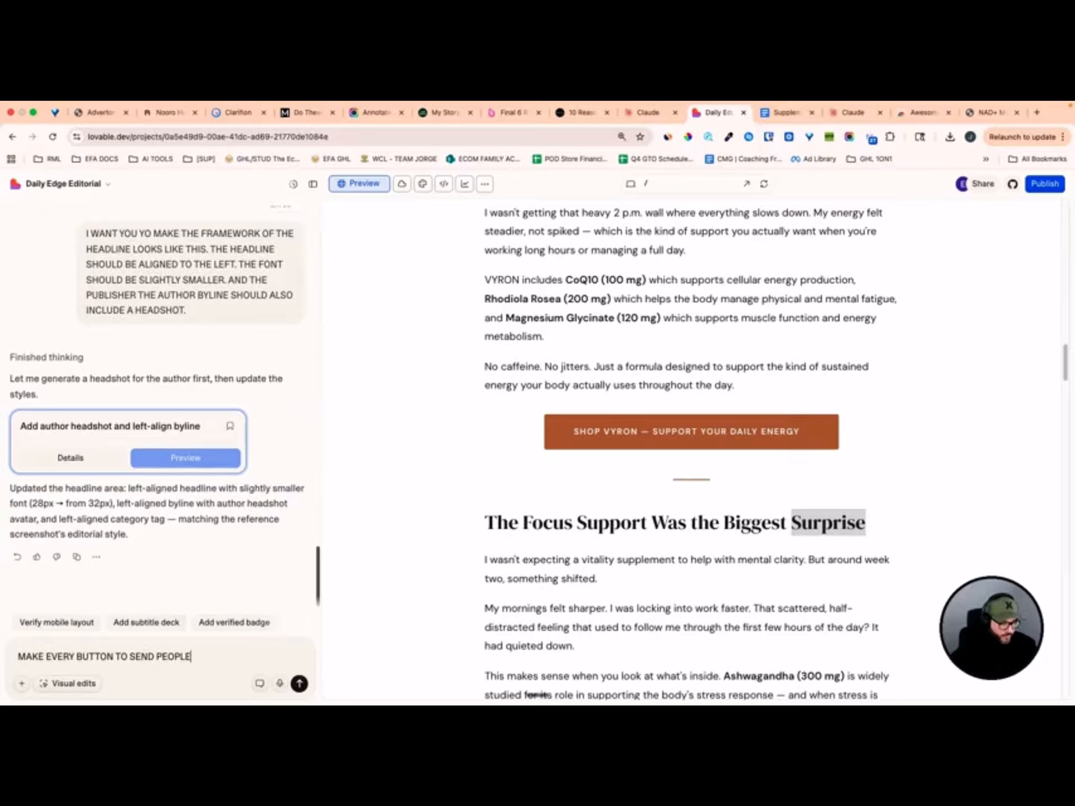
type(" TO THIS URL")
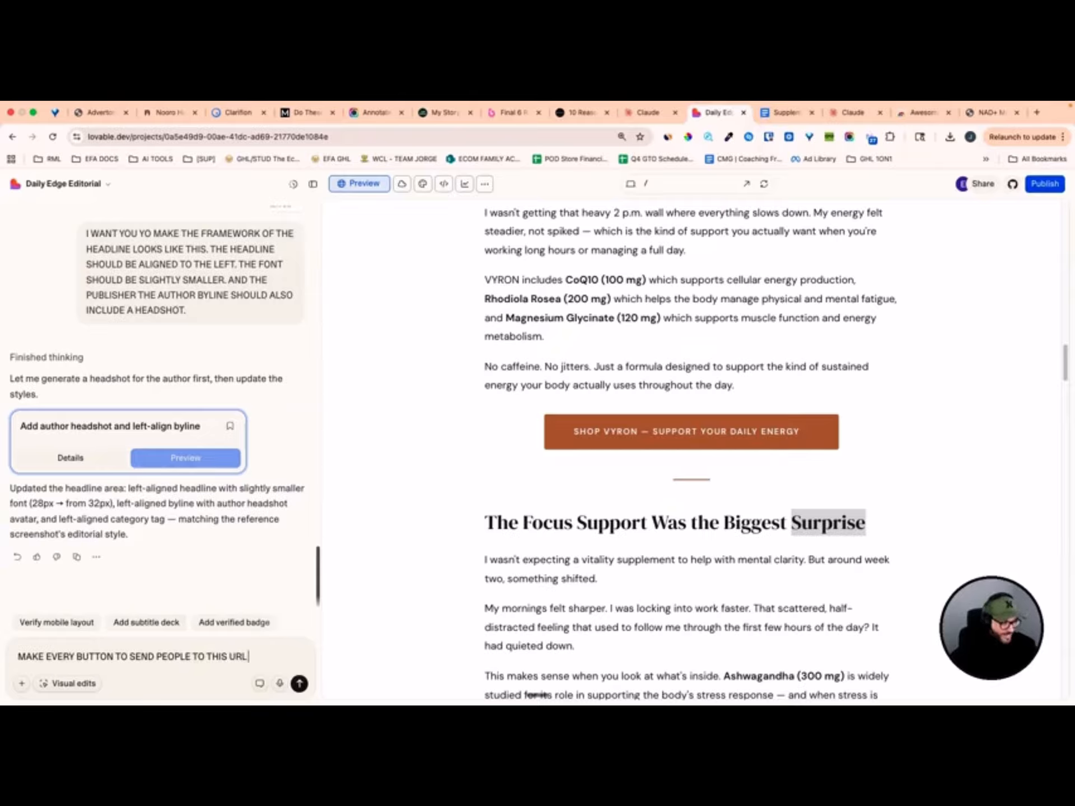
key("shift+Return")
type("https://getroan.com/products/nad-mens-complex")
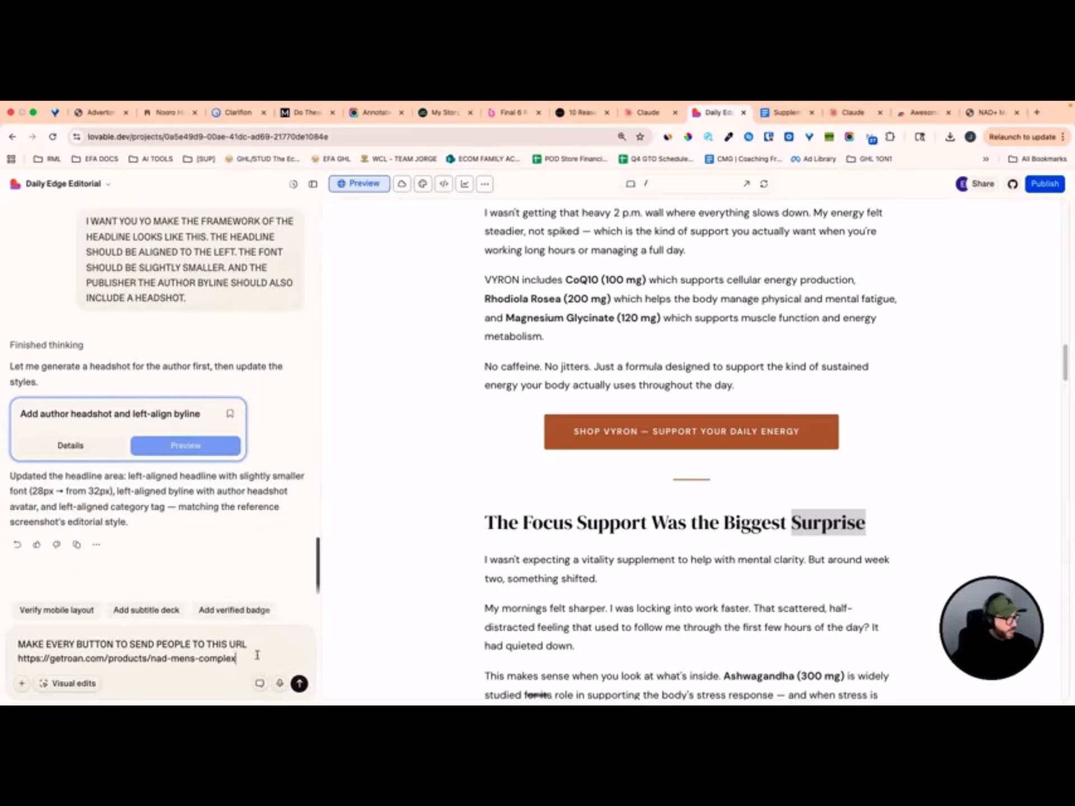
left_click(300, 683)
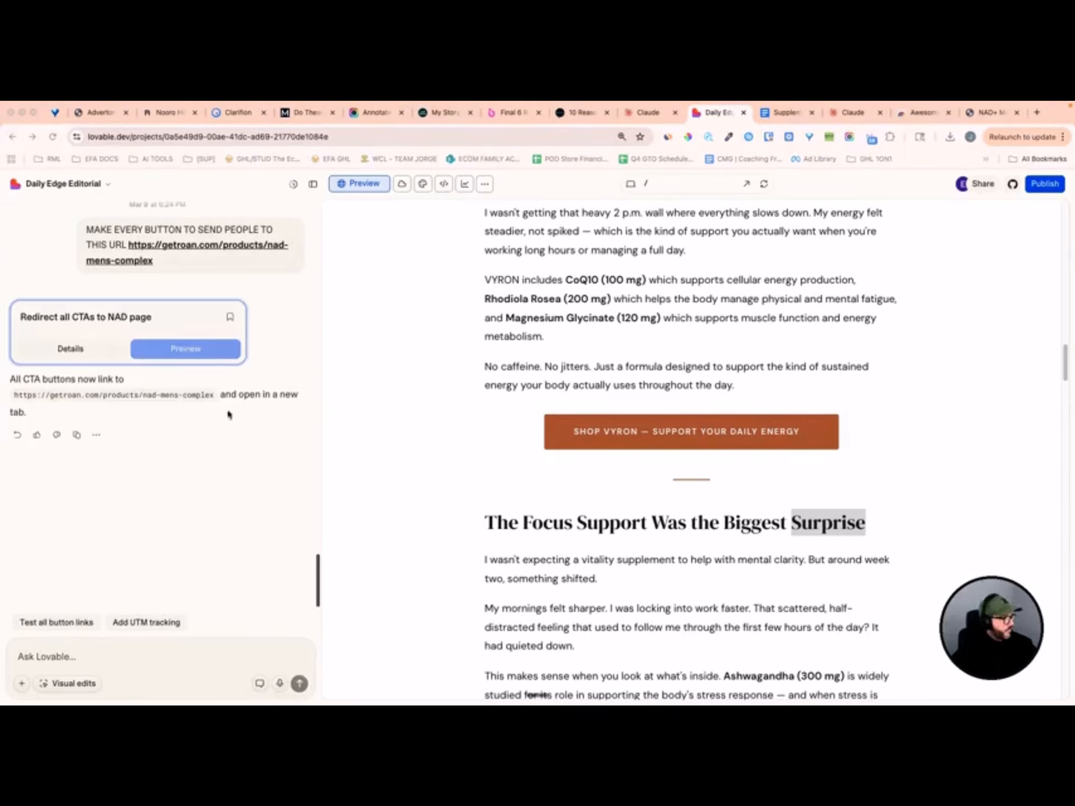
left_click(199, 476)
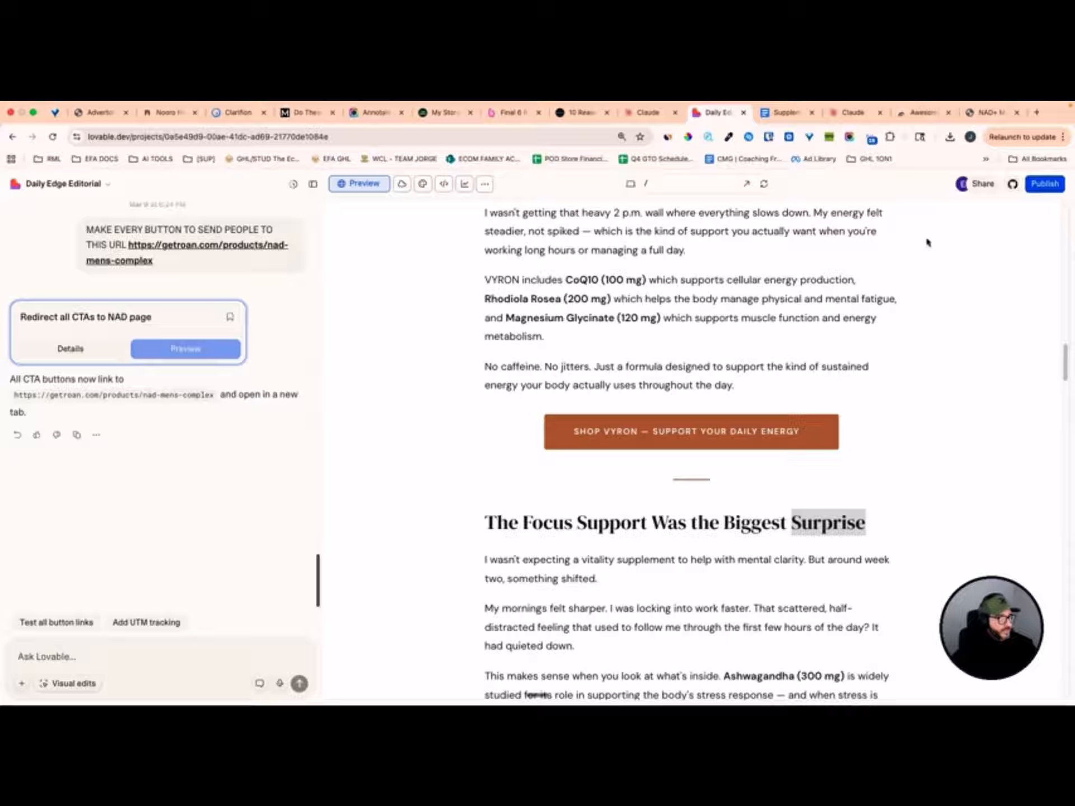
Copy the project's public preview link and open it in a new incognito window
left_click(982, 185)
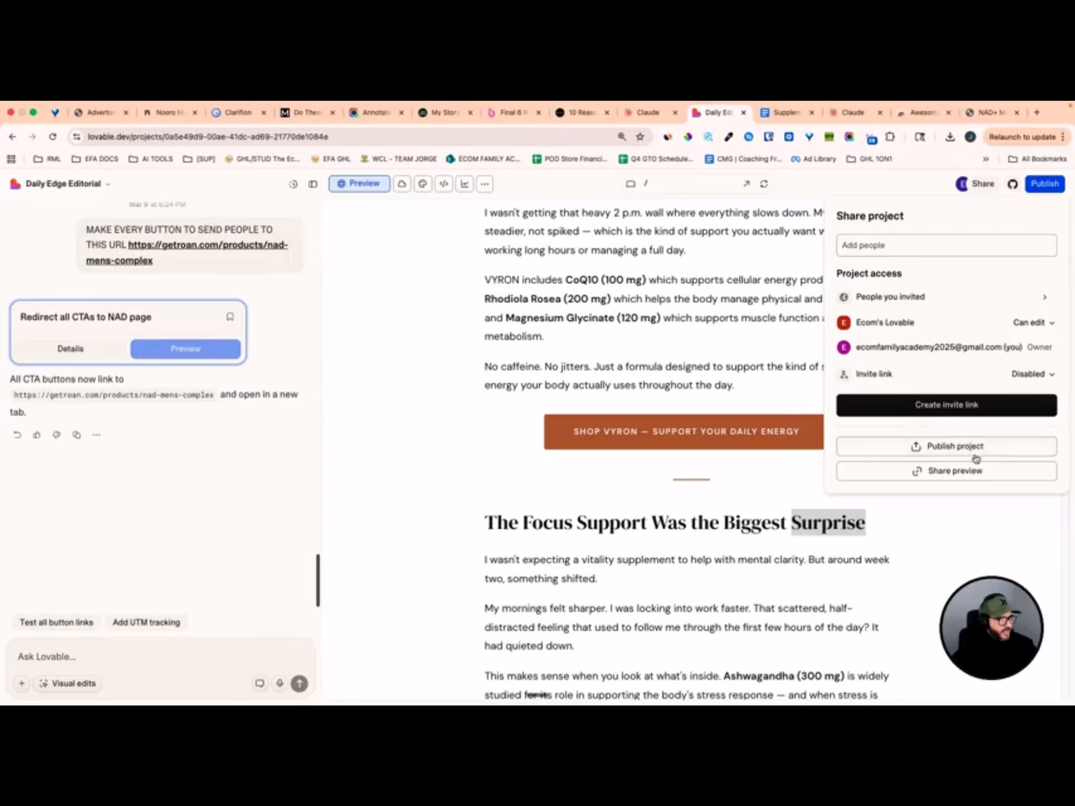
left_click(953, 477)
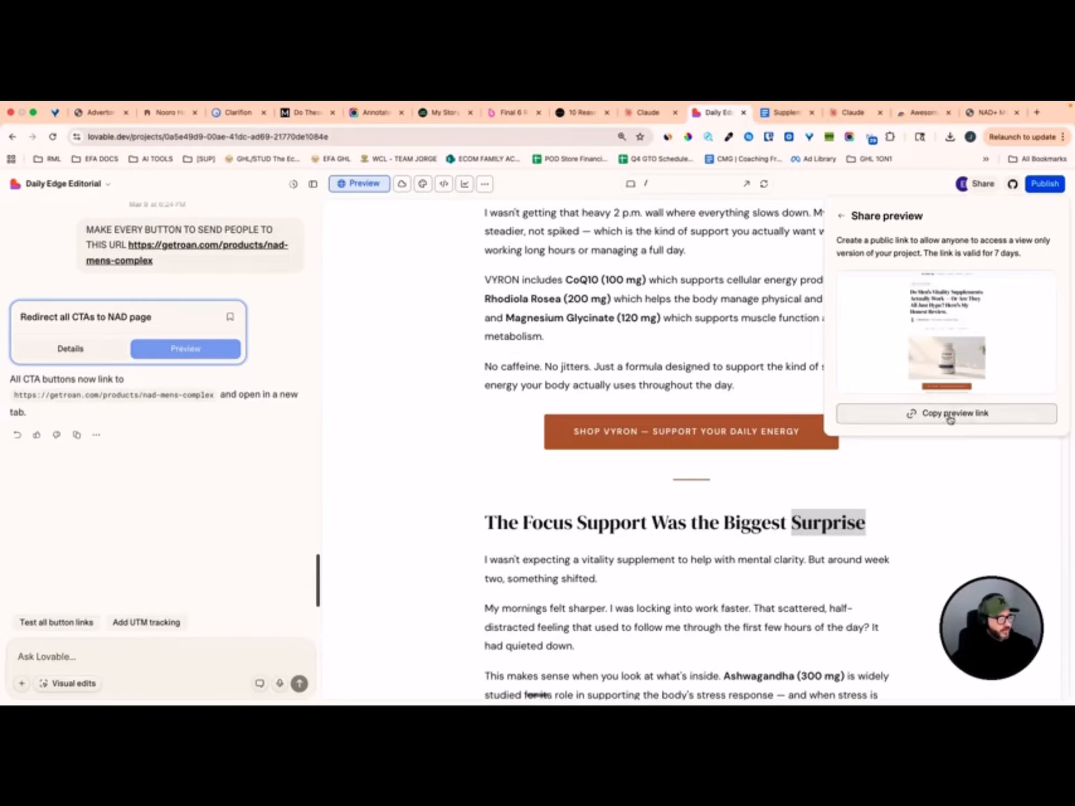
left_click(951, 415)
key("super+shift+n")
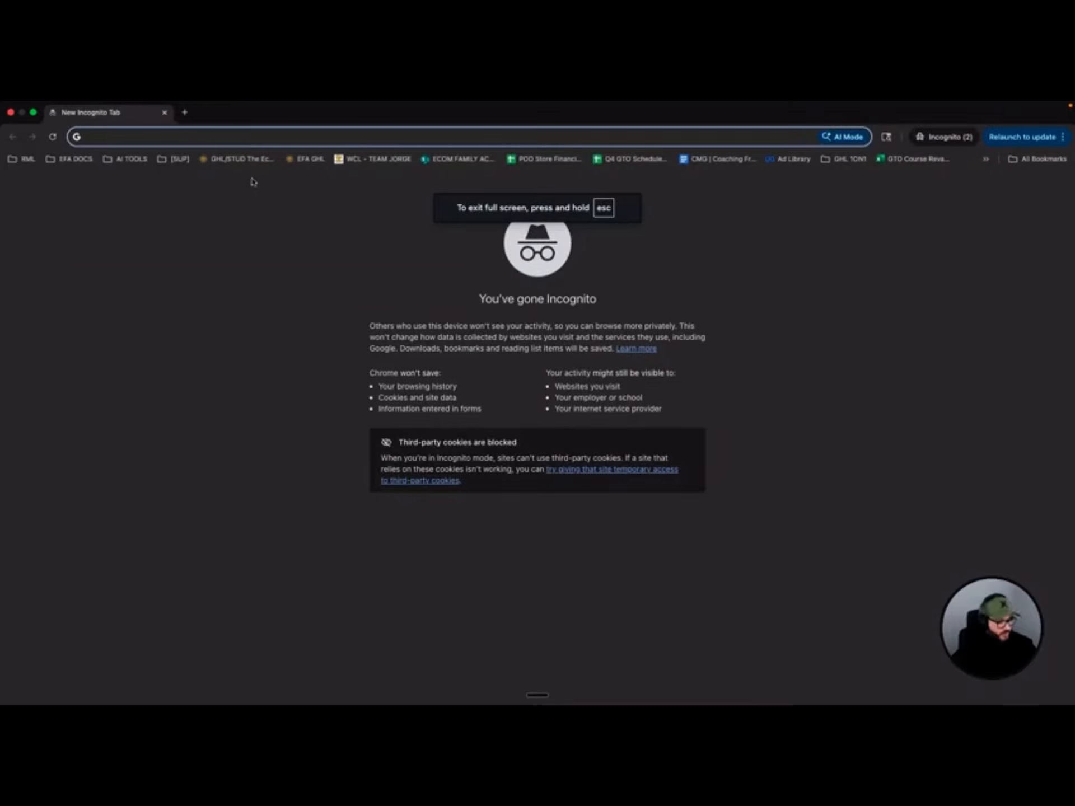
key("super+v")
key("Return")
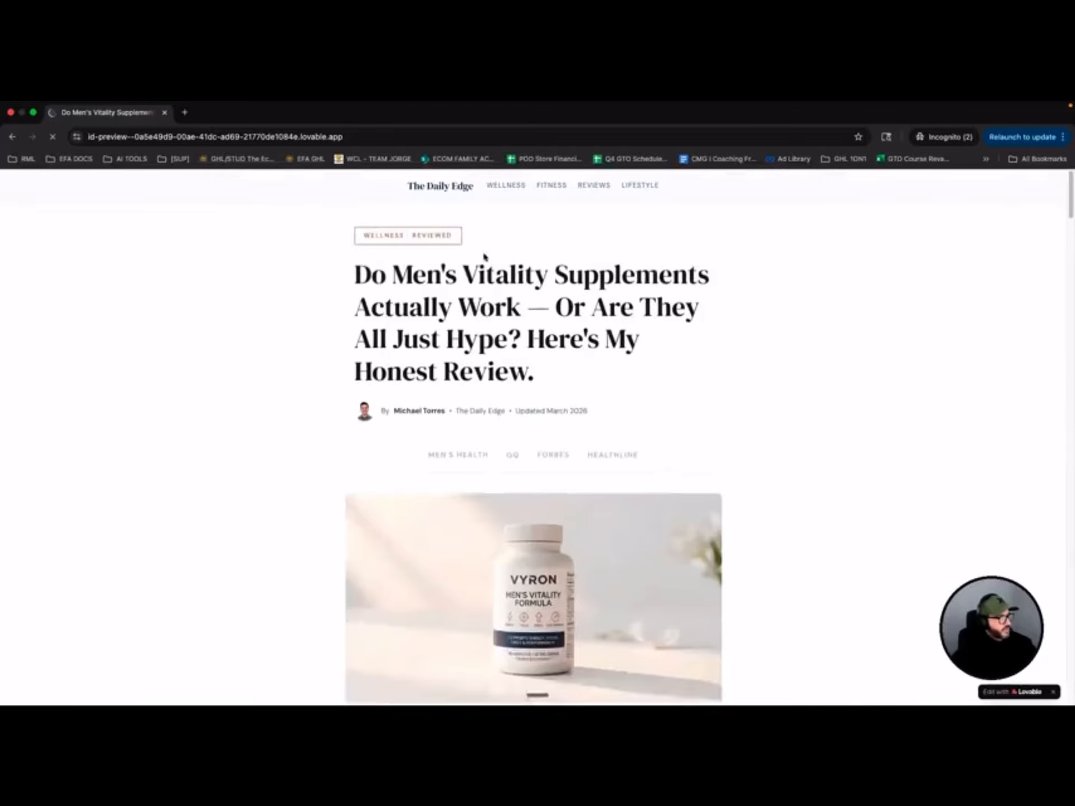
Skim the preview page, test the "Try VYRON — Men's Vitality Formula" button's link, and close the product page it opens
scroll(484, 256, "down", 20)
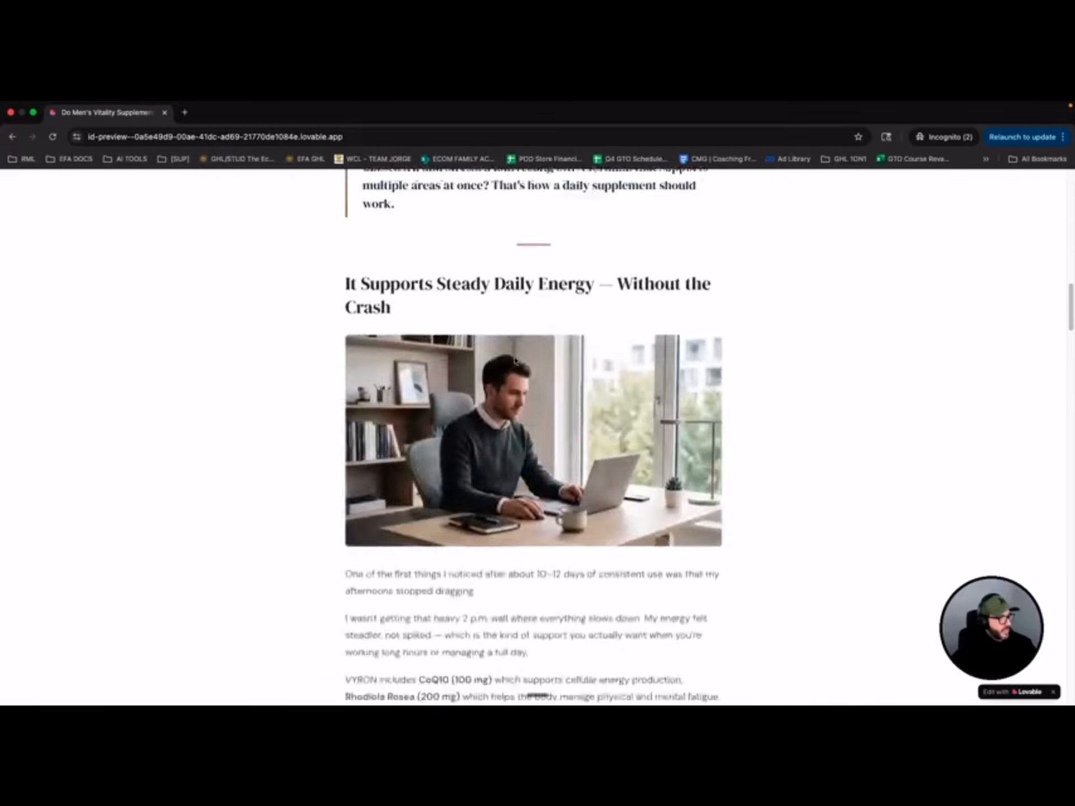
scroll(517, 364, "down", 15)
scroll(540, 425, "up", 20)
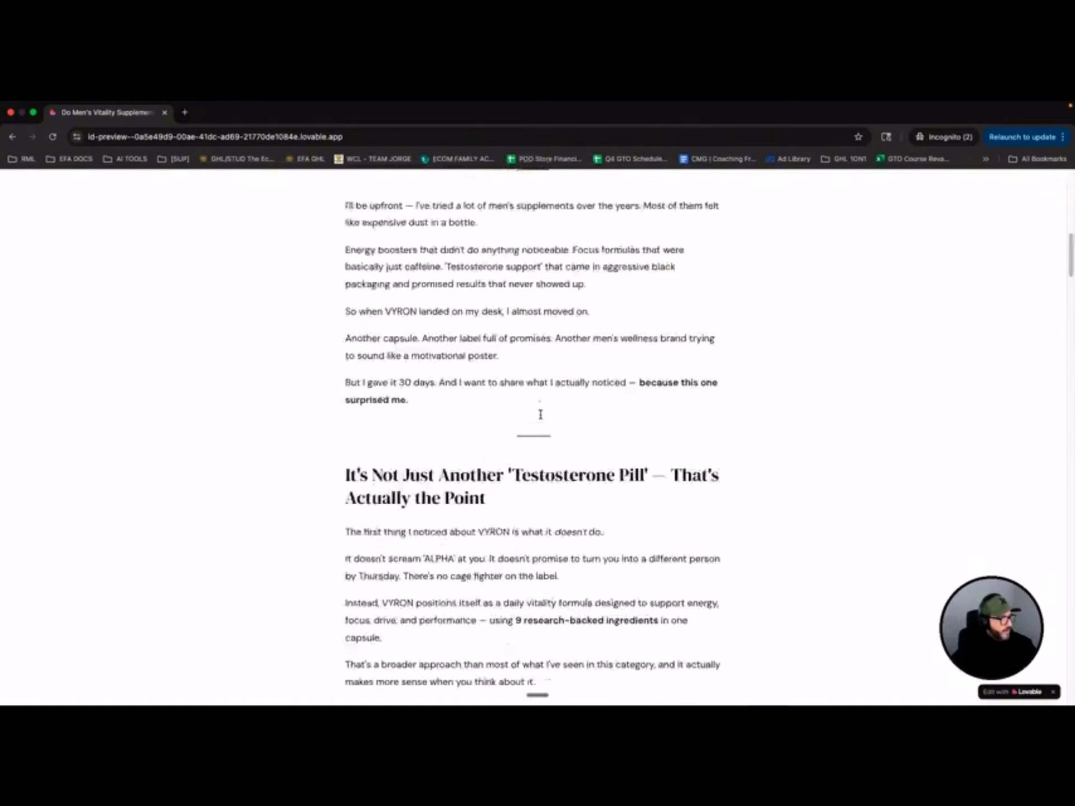
scroll(535, 398, "up", 10)
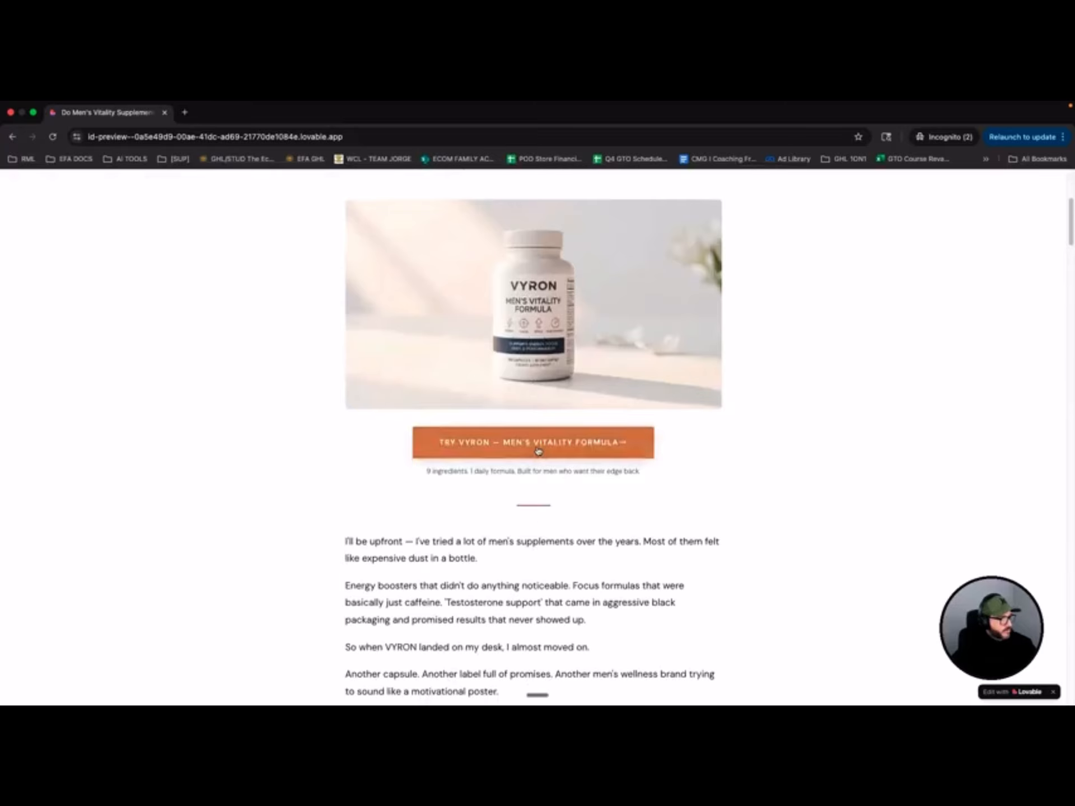
left_click(537, 450)
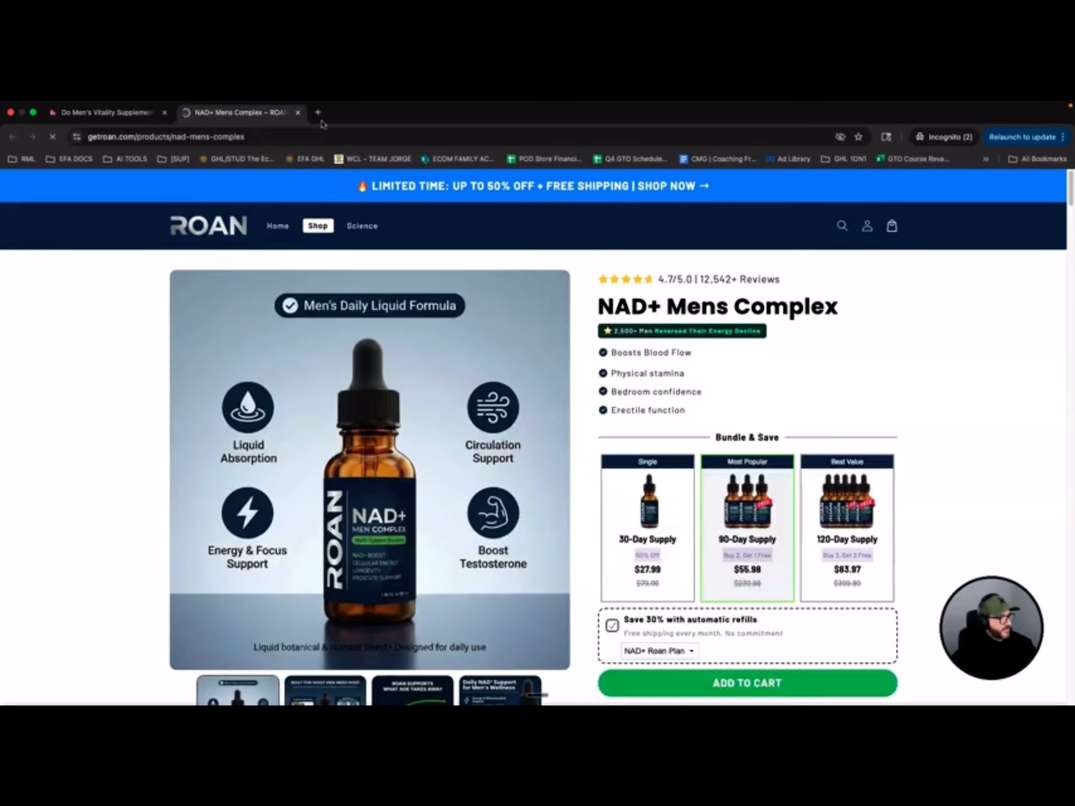
left_click(297, 112)
Test the next call-to-action link and the "Try VYRON — Support Your Vitality Naturally" link, closing the product page each time
scroll(521, 481, "down", 9)
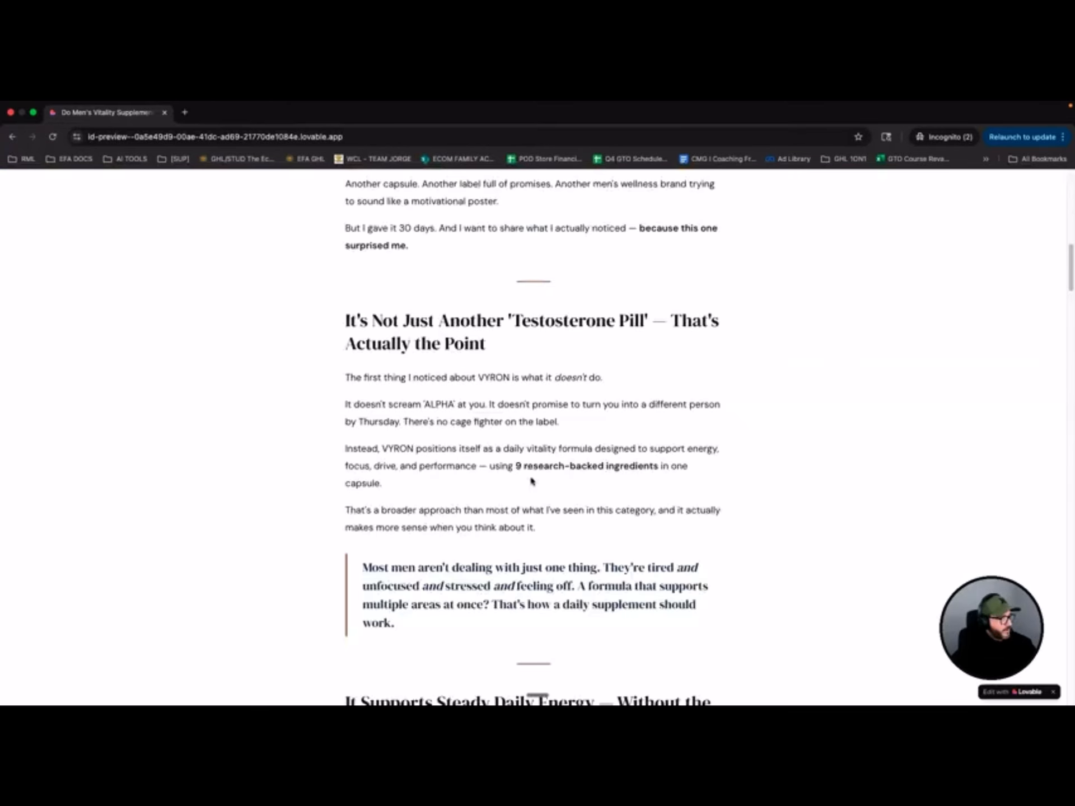
scroll(532, 480, "down", 12)
left_click(532, 492)
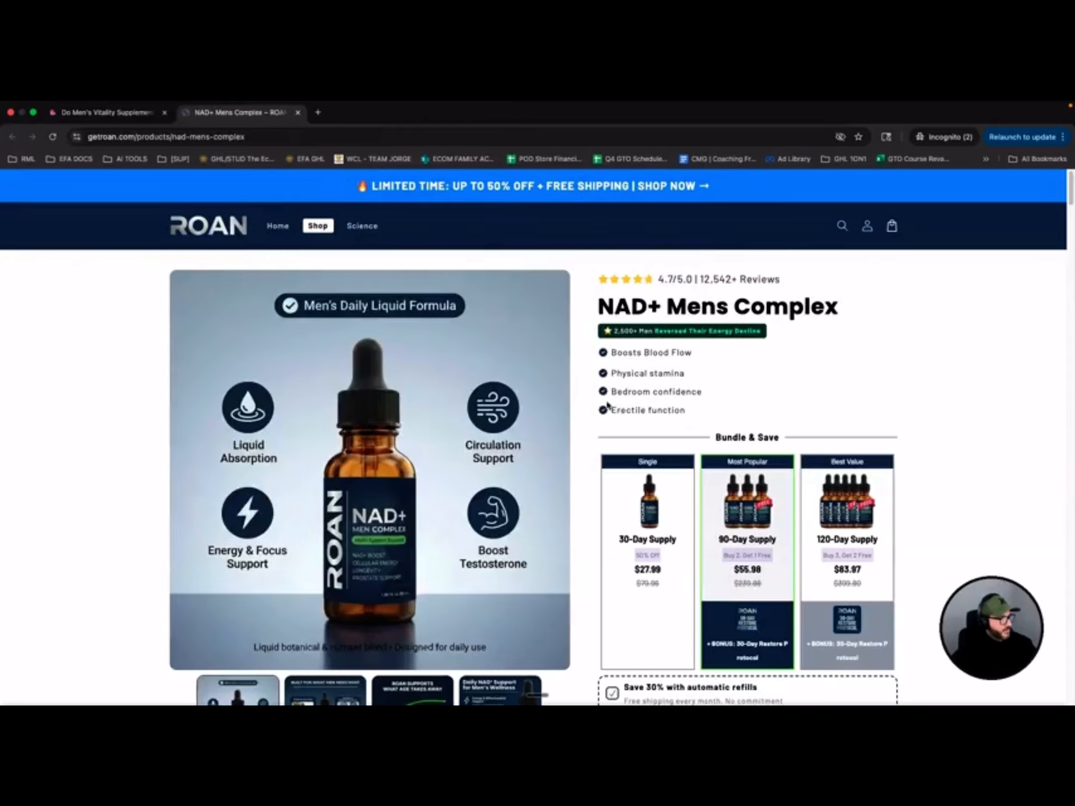
left_click(297, 114)
scroll(527, 421, "down", 10)
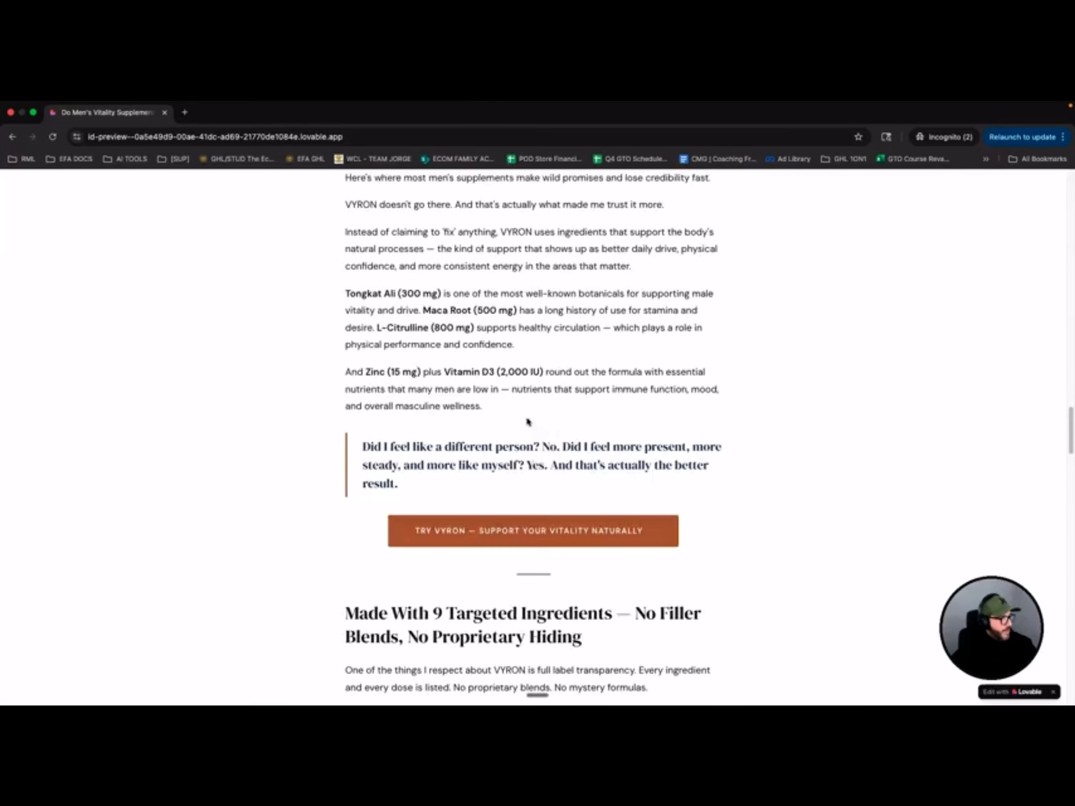
left_click(531, 528)
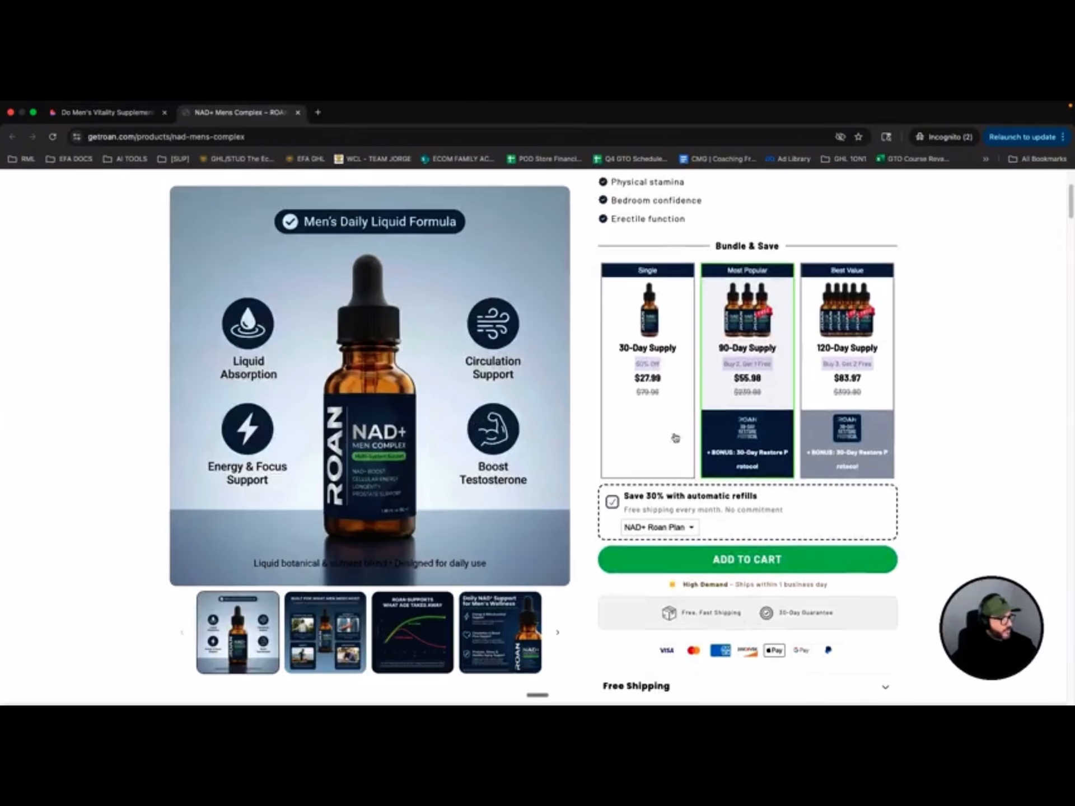
left_click(297, 112)
Test the "Join Thousands of Men — Try VYRON Today" and "Try VYRON Risk-Free — Shop Now" links, closing each product page
scroll(526, 481, "down", 12)
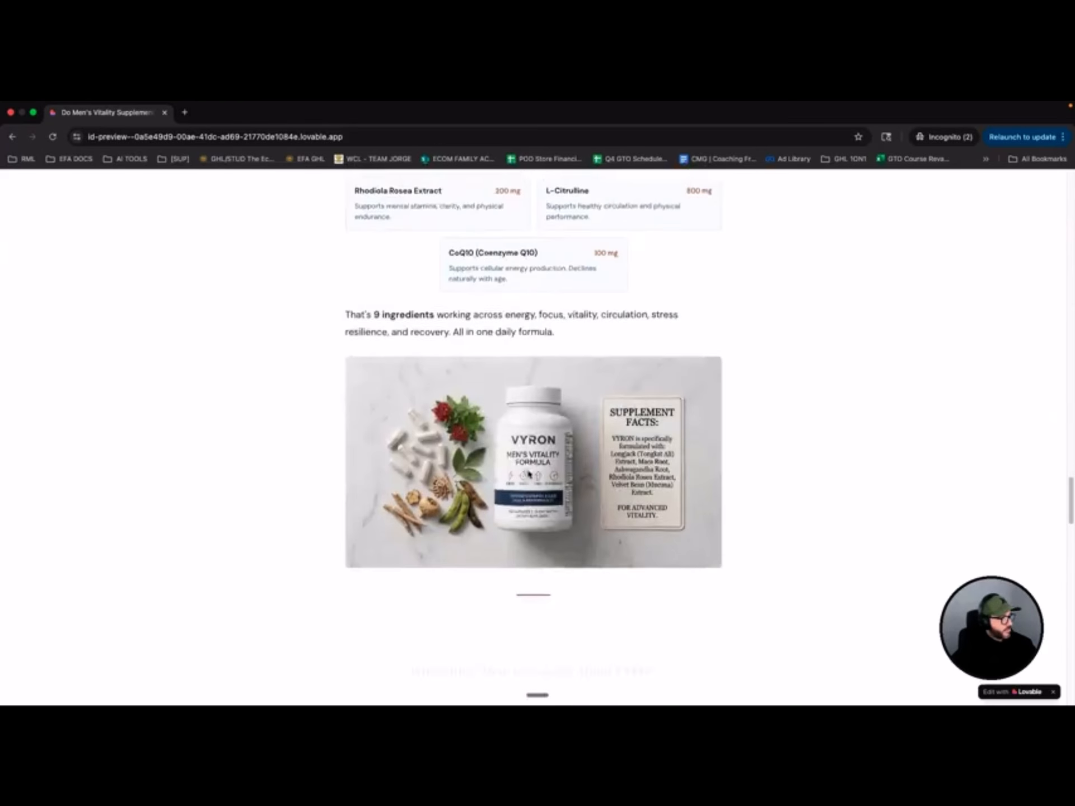
scroll(538, 456, "down", 10)
scroll(523, 244, "up", 3)
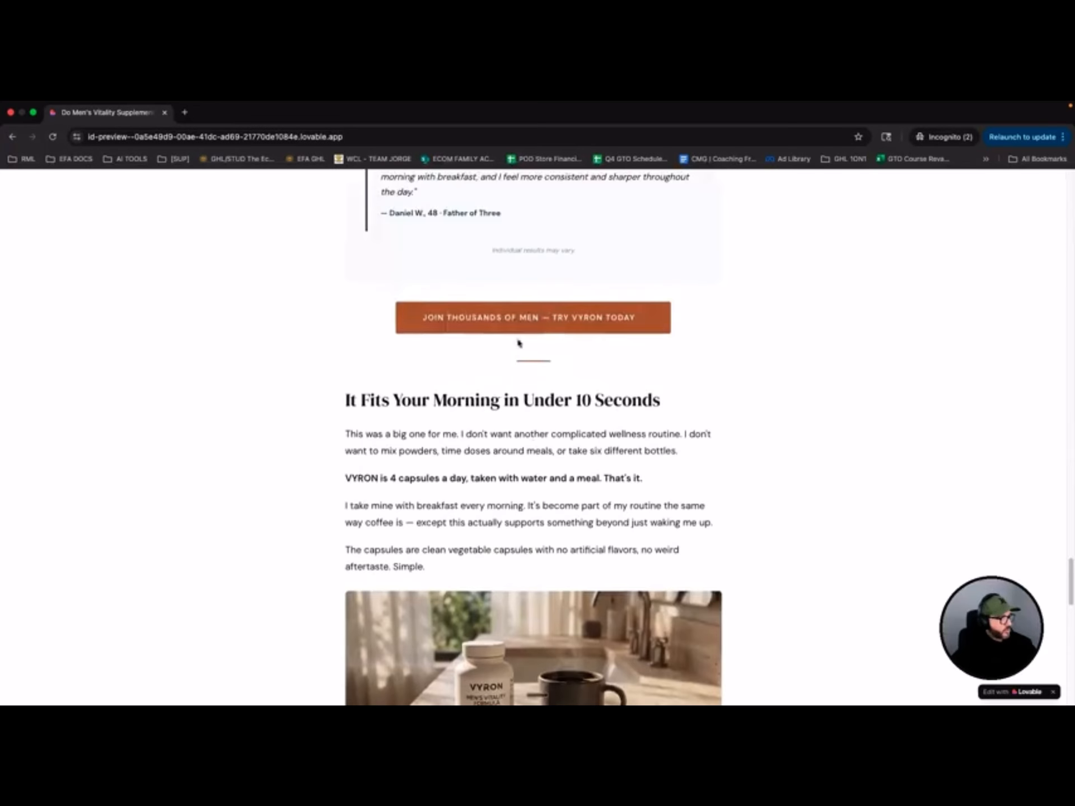
left_click(563, 328)
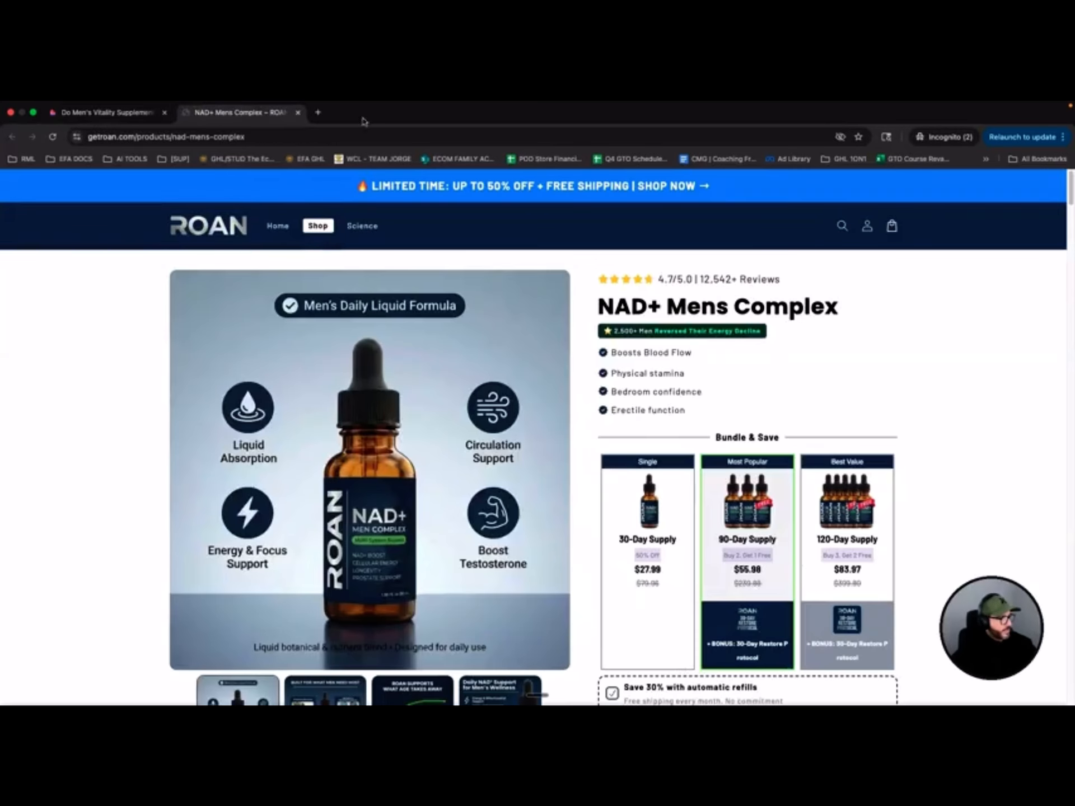
left_click(300, 113)
scroll(448, 358, "down", 15)
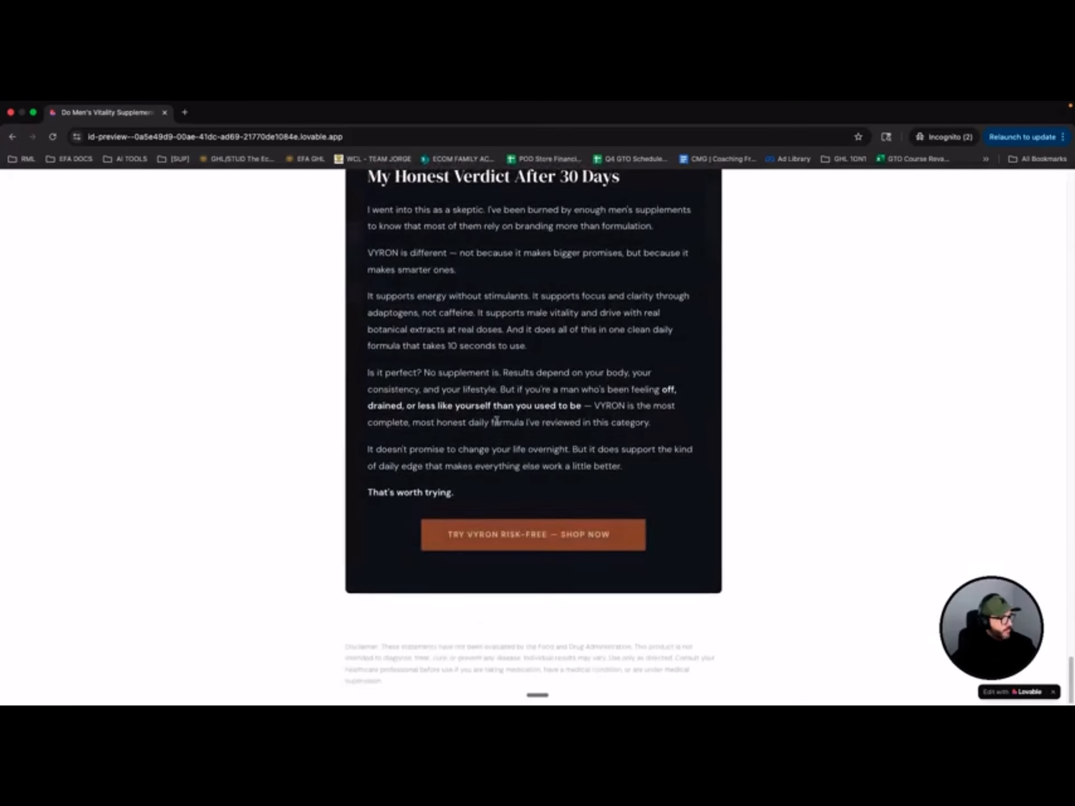
left_click(540, 548)
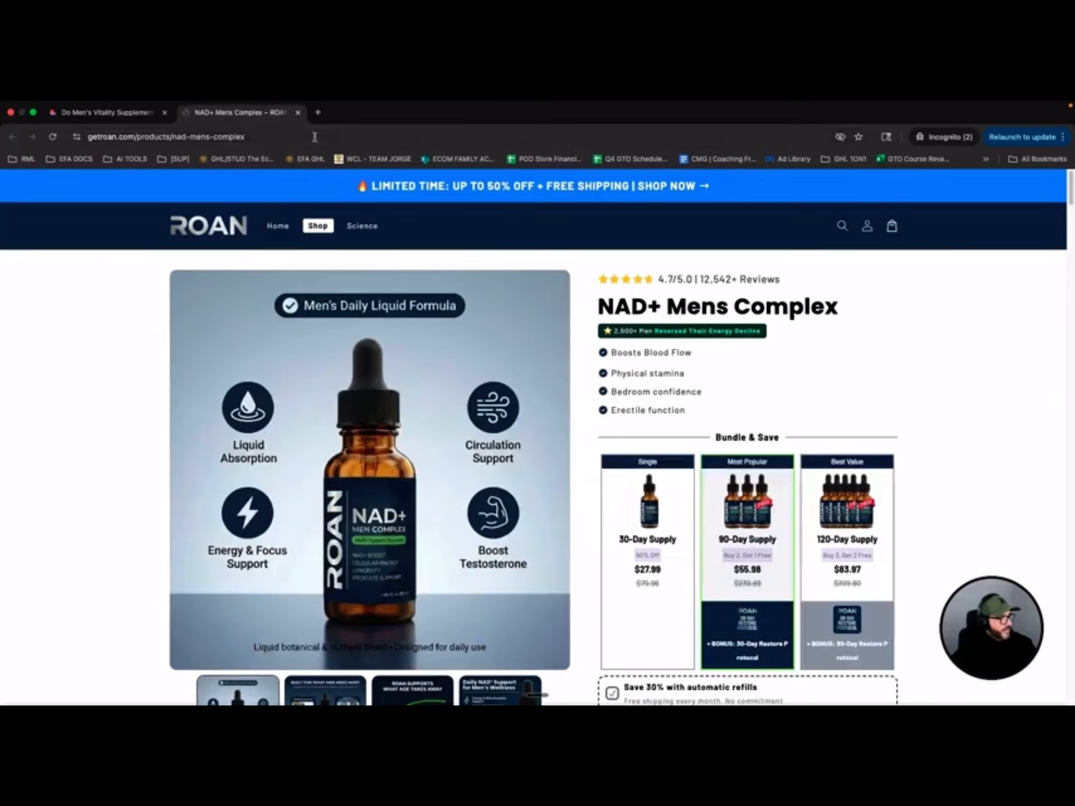
left_click(298, 113)
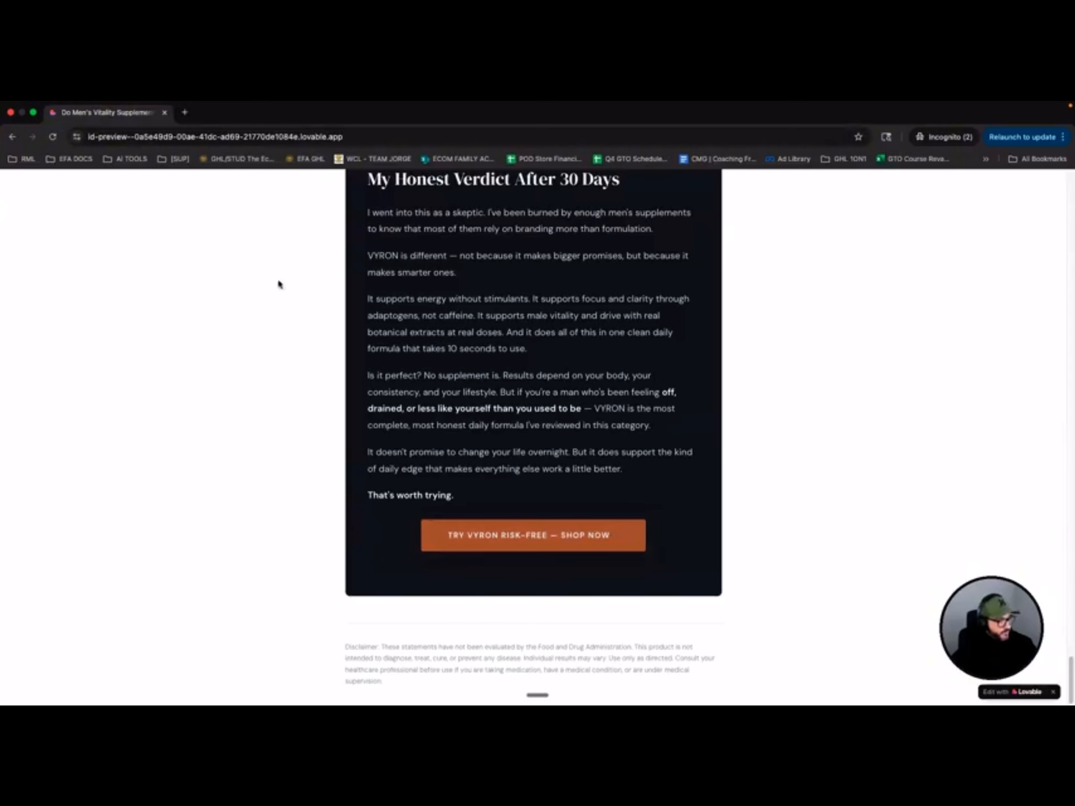
Switch from the incognito preview back to the Daily Edge Editorial project window in Lovable
key("ctrl+Up")
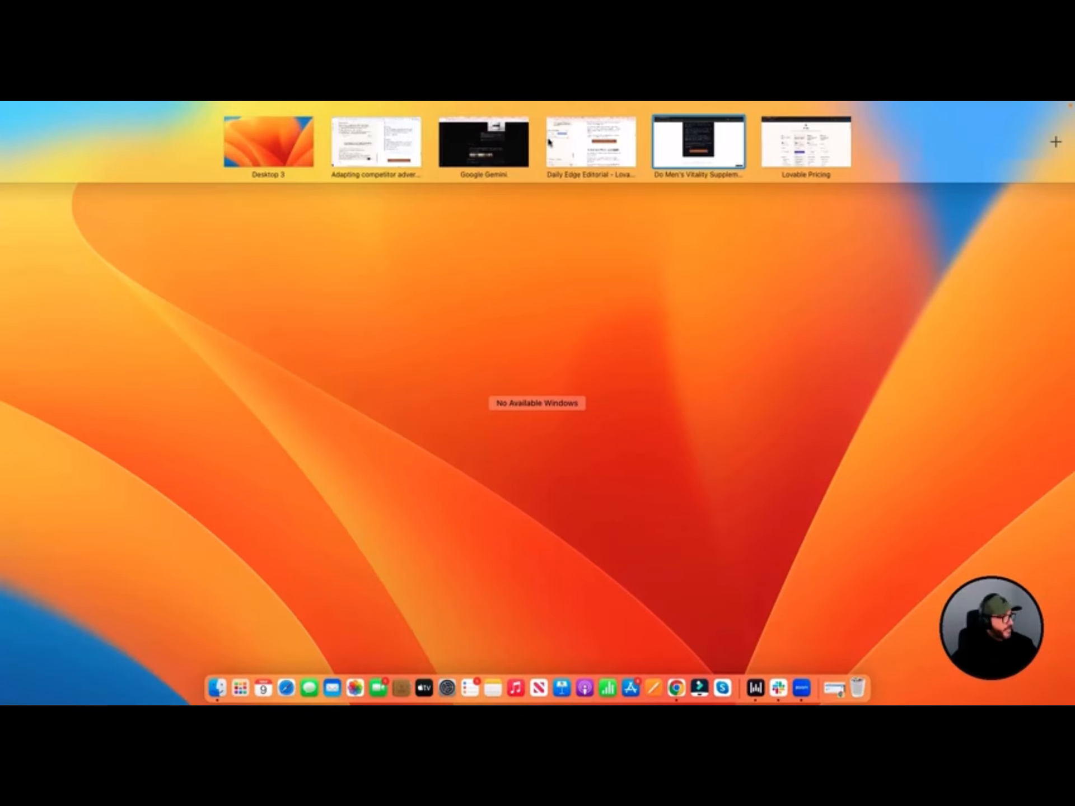
left_click(356, 151)
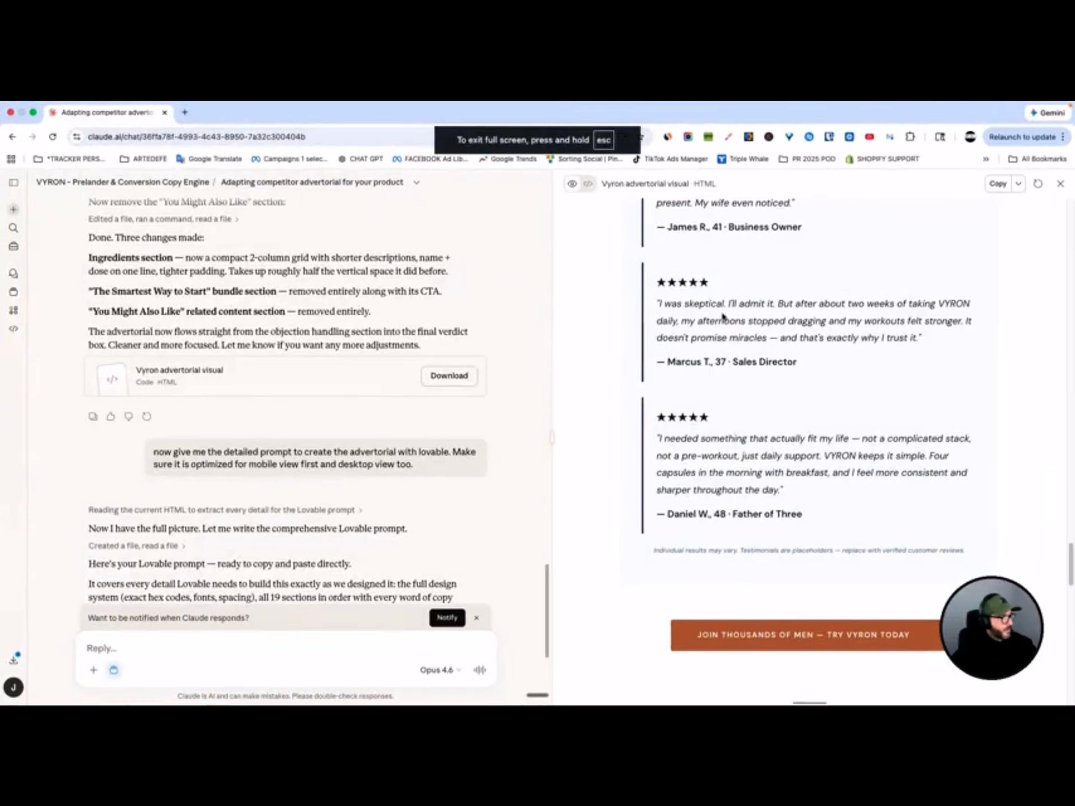
key("ctrl+Up")
left_click(595, 162)
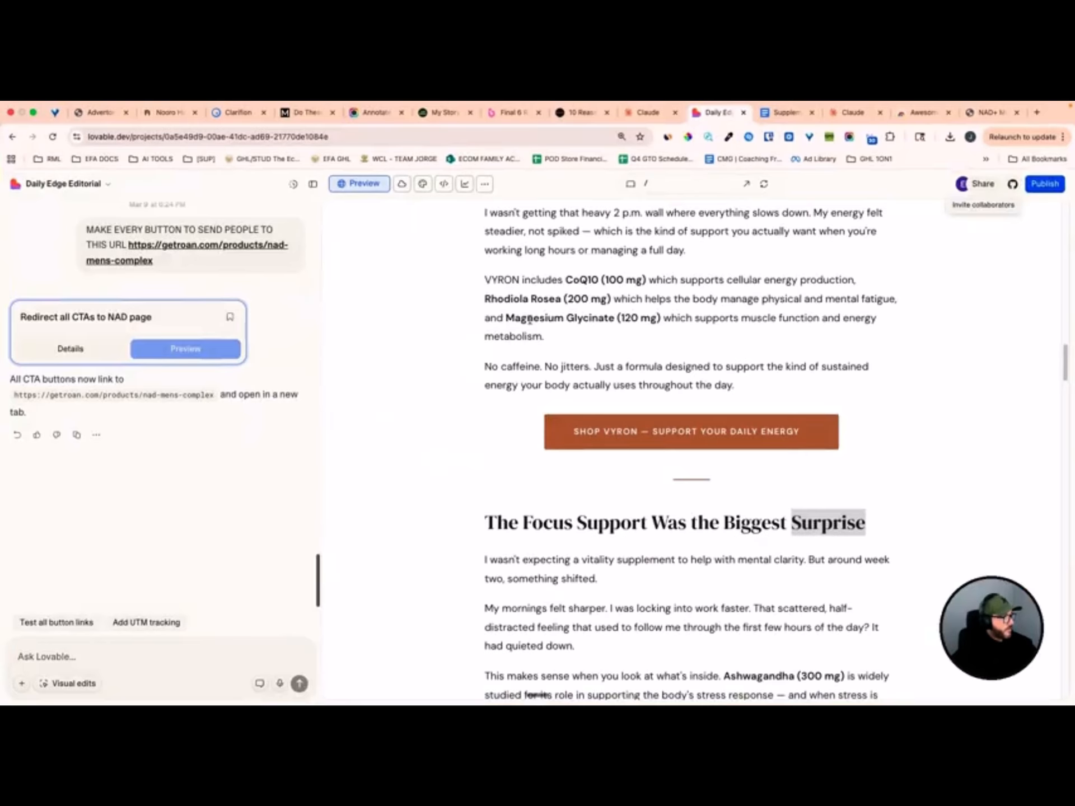
Return to the start of the advertorial, switch the preview to mobile size, and skim the introduction's layout
left_click(465, 408)
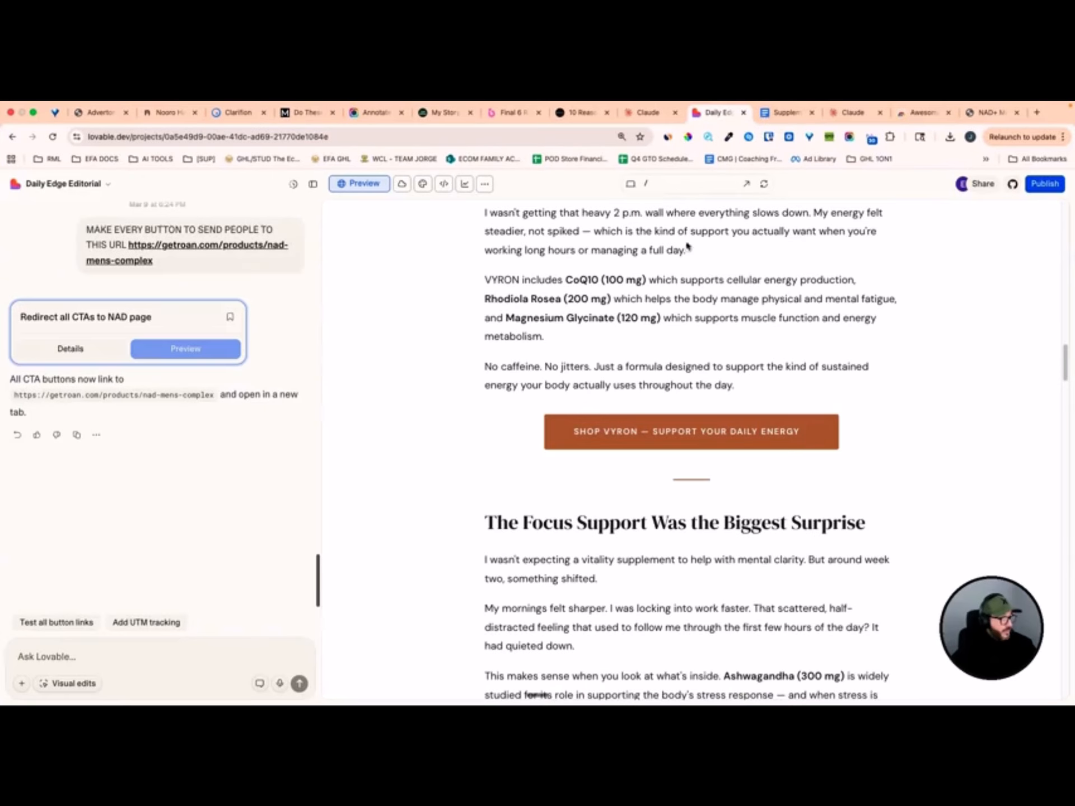
scroll(568, 303, "up", 20)
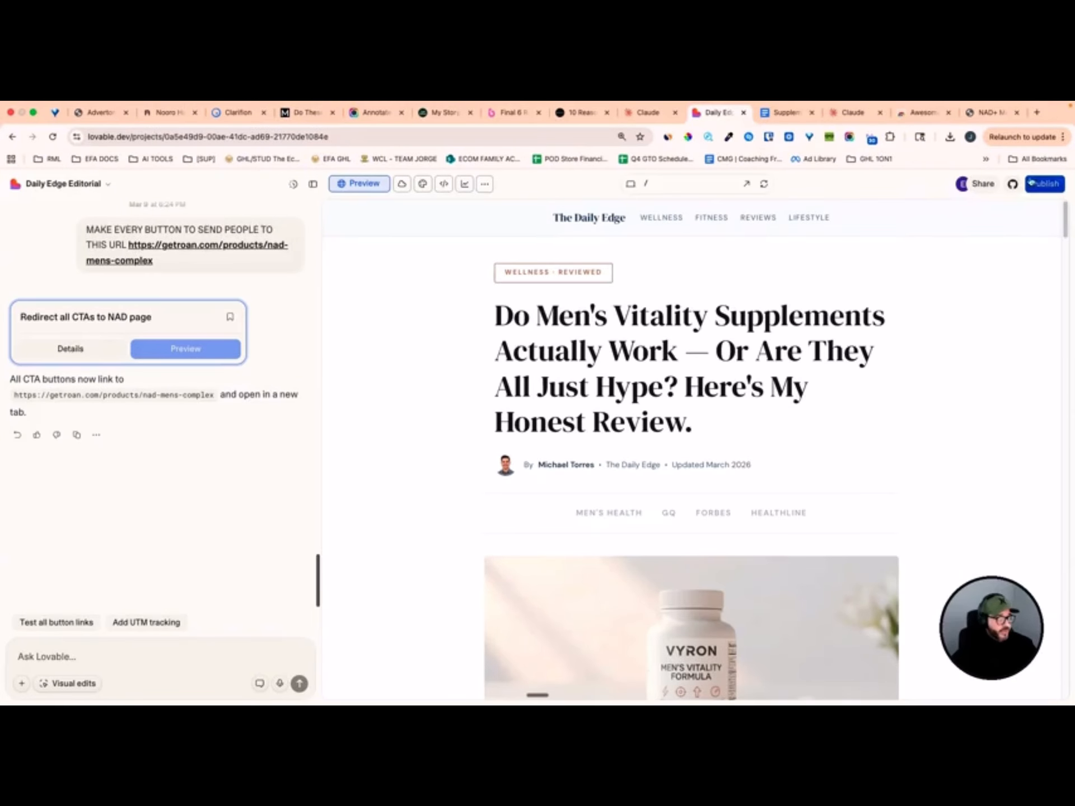
left_click(631, 186)
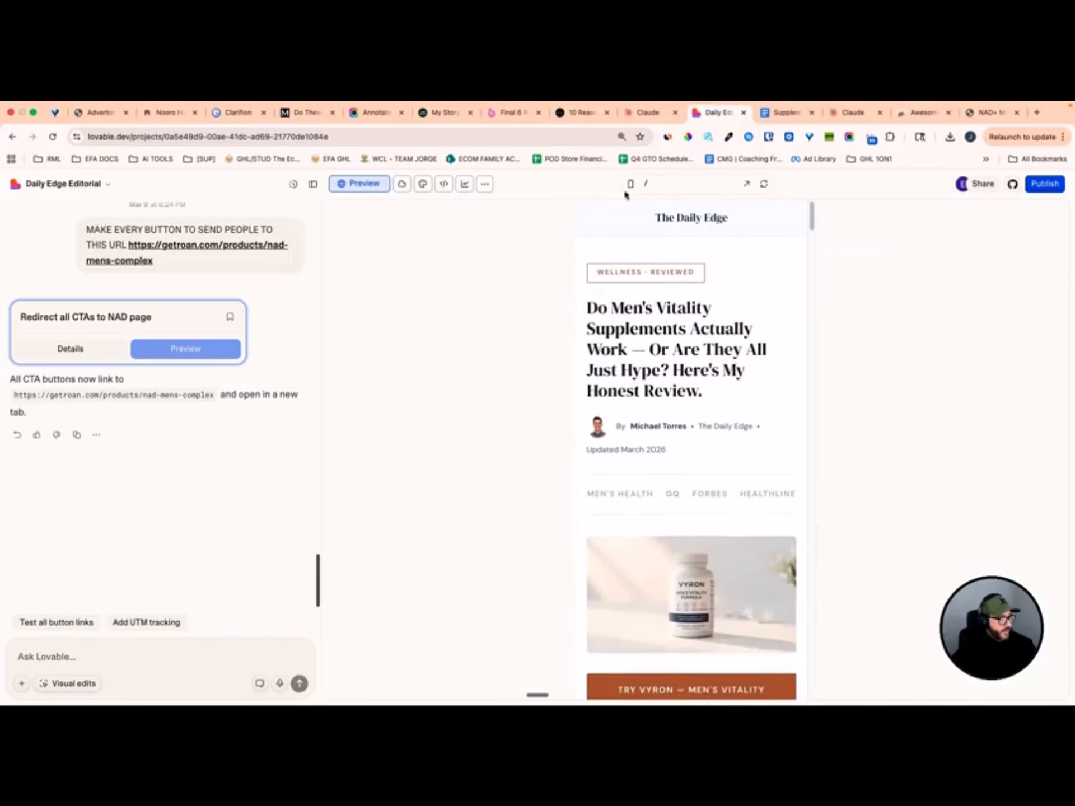
scroll(695, 390, "down", 5)
scroll(684, 381, "down", 15)
scroll(681, 415, "up", 7)
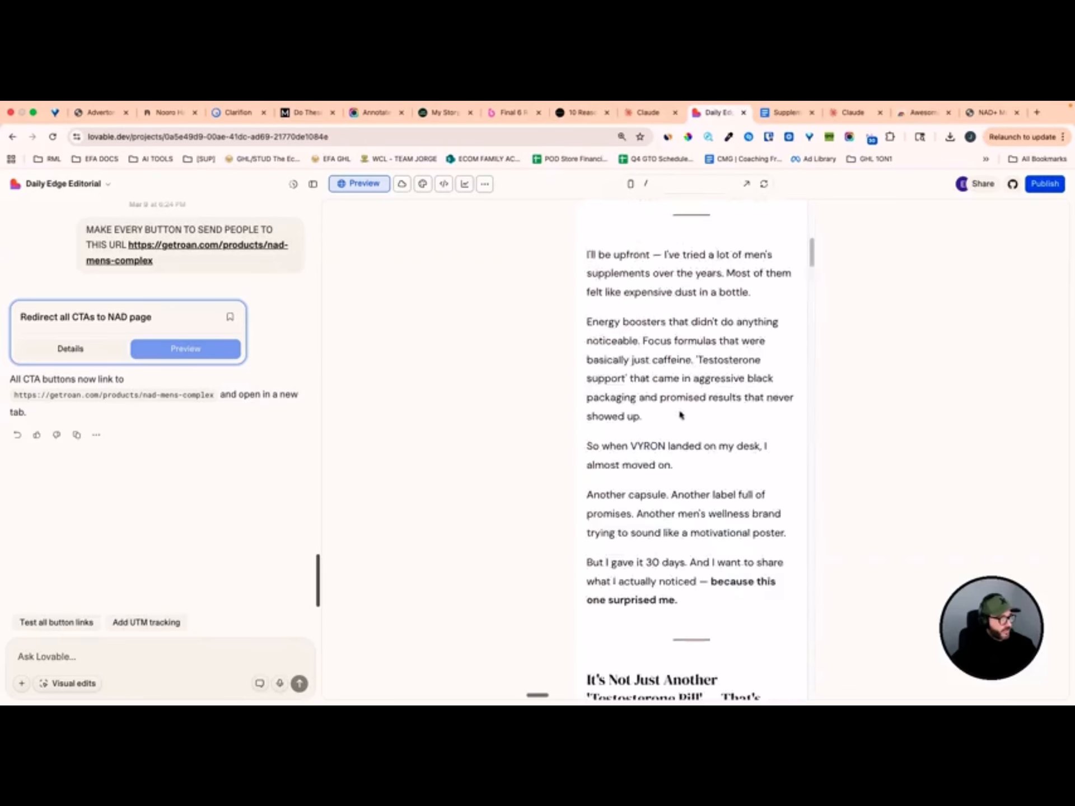
scroll(681, 415, "up", 10)
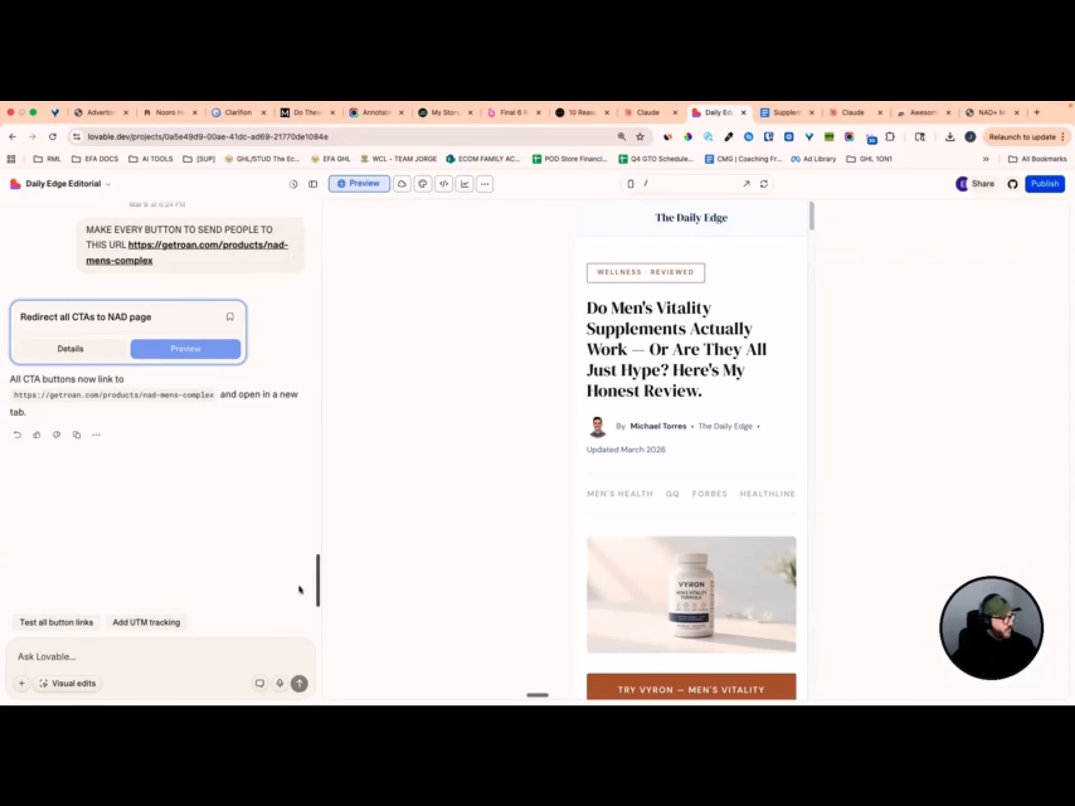
Inspect the author headshot in visual editing, reload the project, and return to the chat
left_click(69, 683)
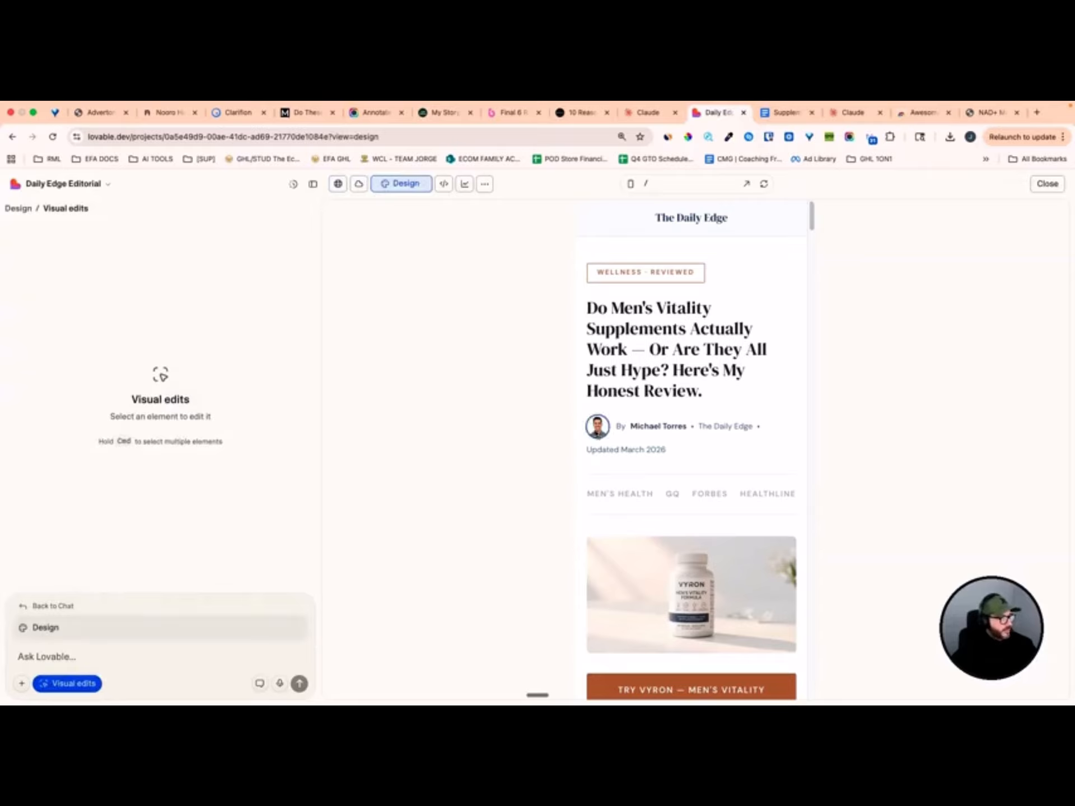
left_click(598, 435)
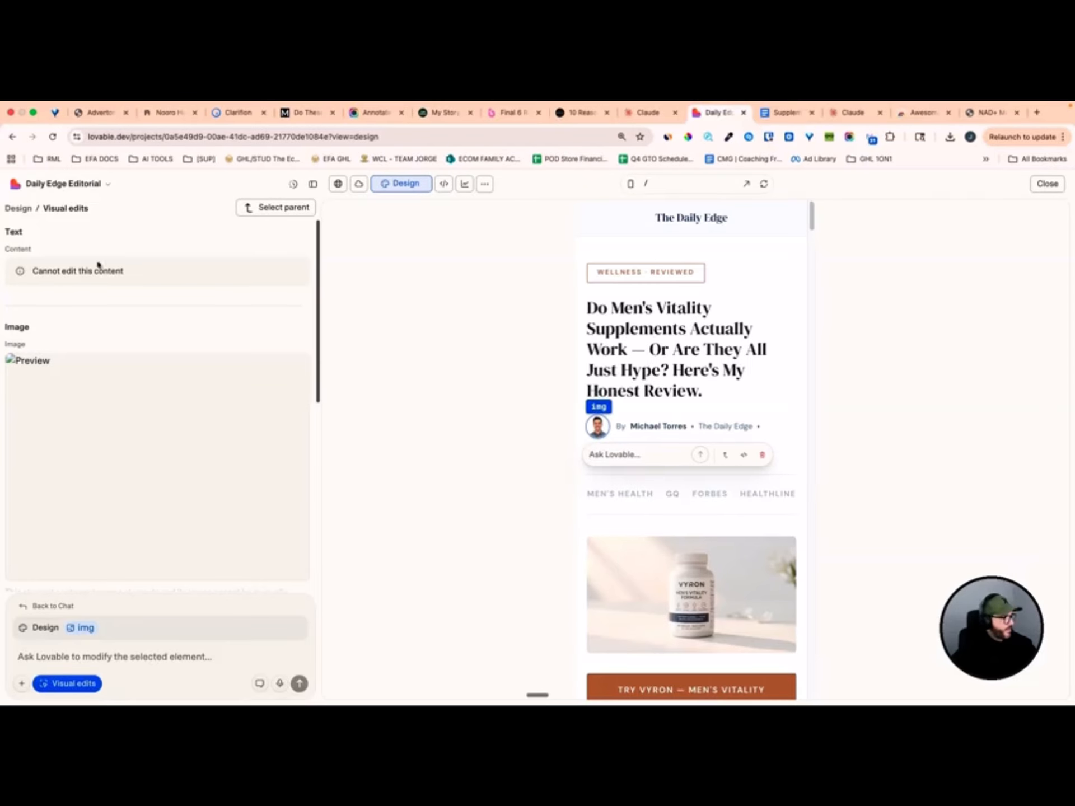
left_click(53, 137)
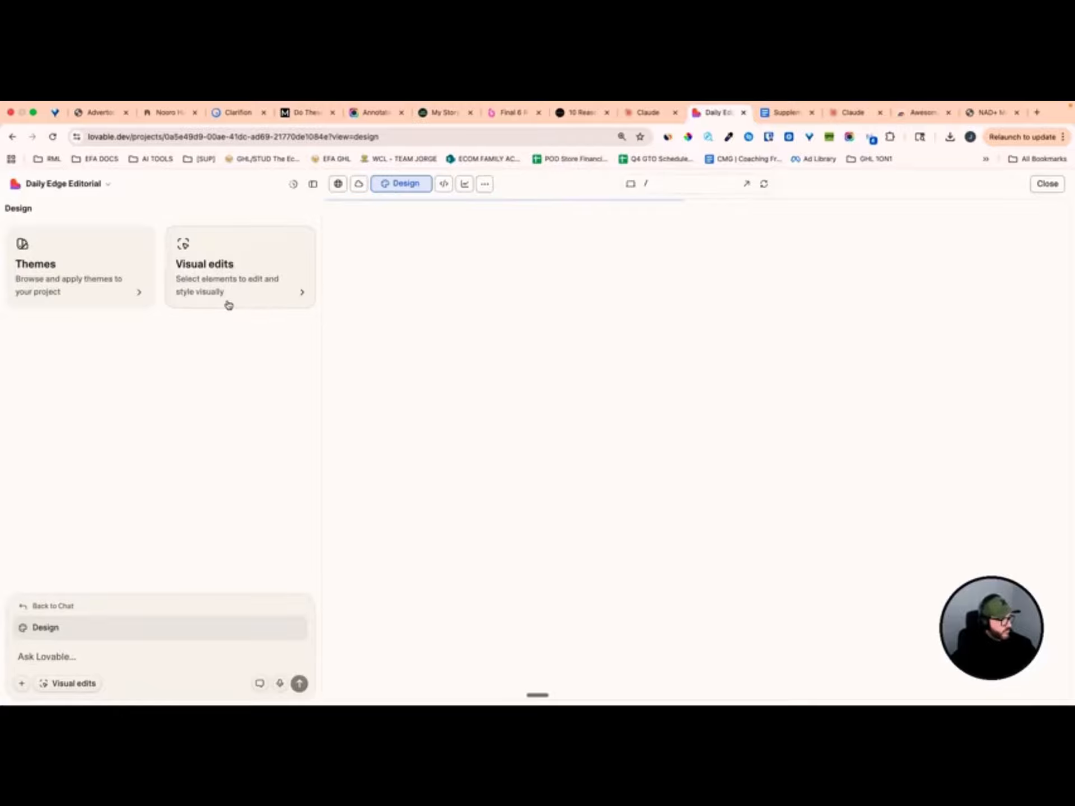
left_click(33, 606)
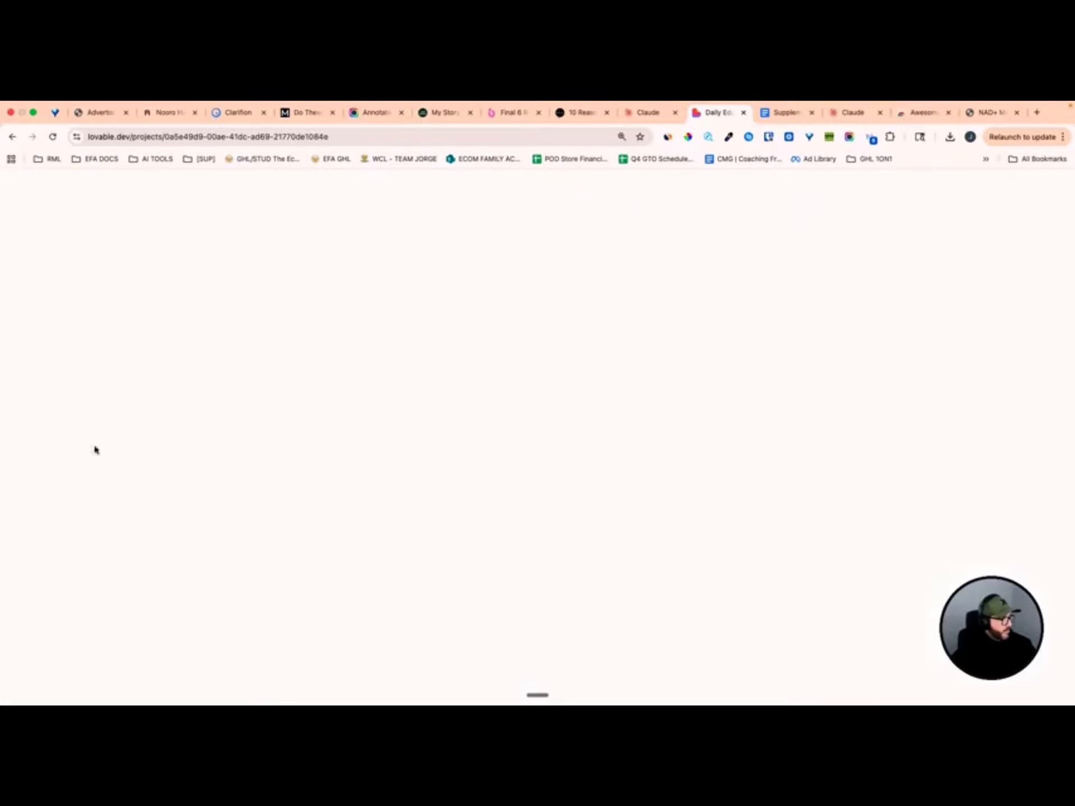
Set the preview to mobile size, inspect the author headshot's image options in visual editing, and leave that mode
left_click(631, 184)
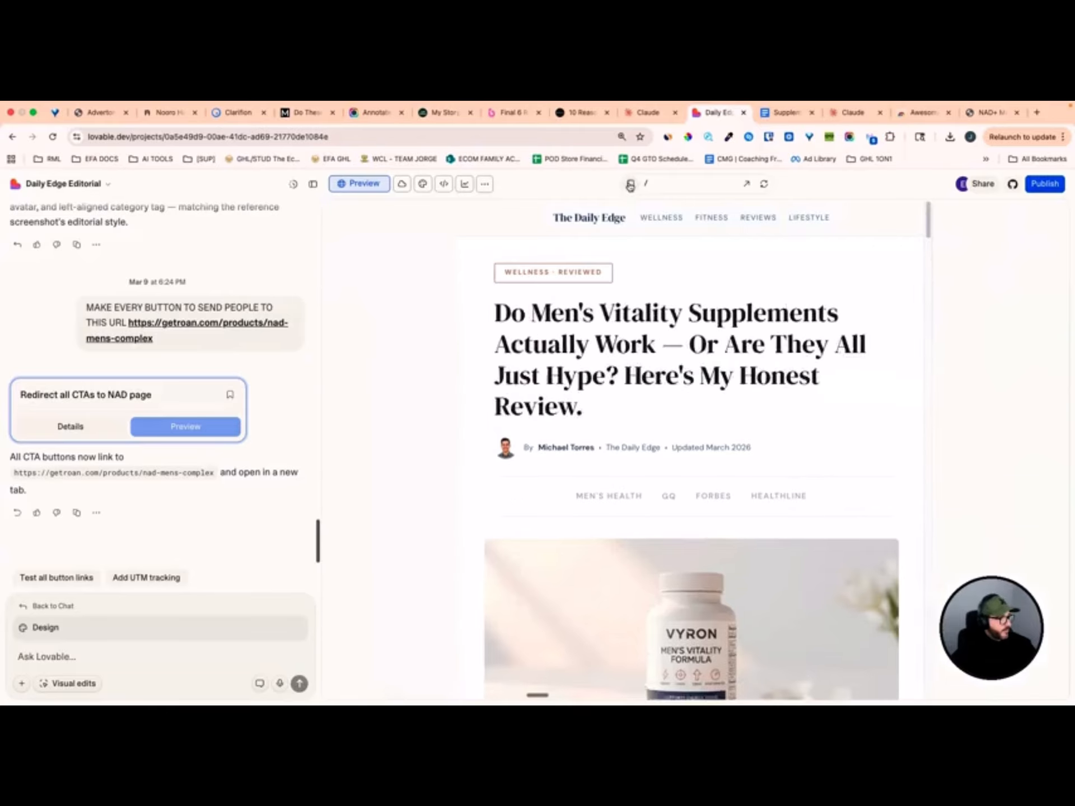
left_click(73, 684)
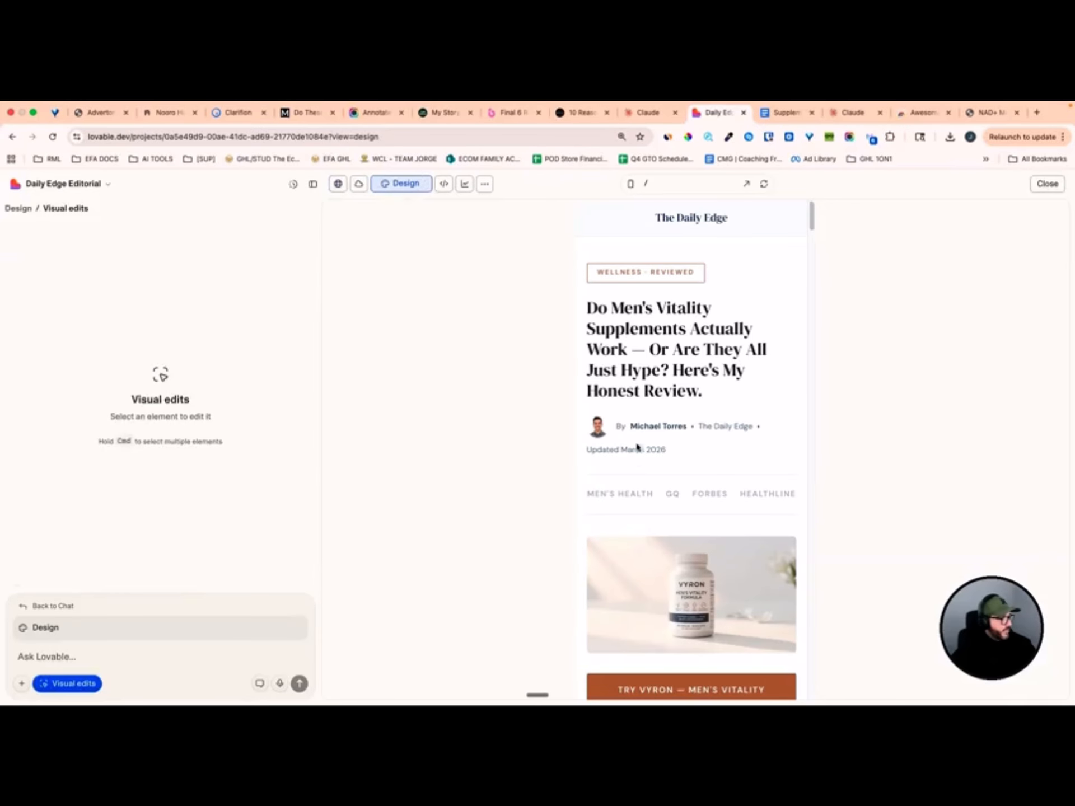
left_click(597, 427)
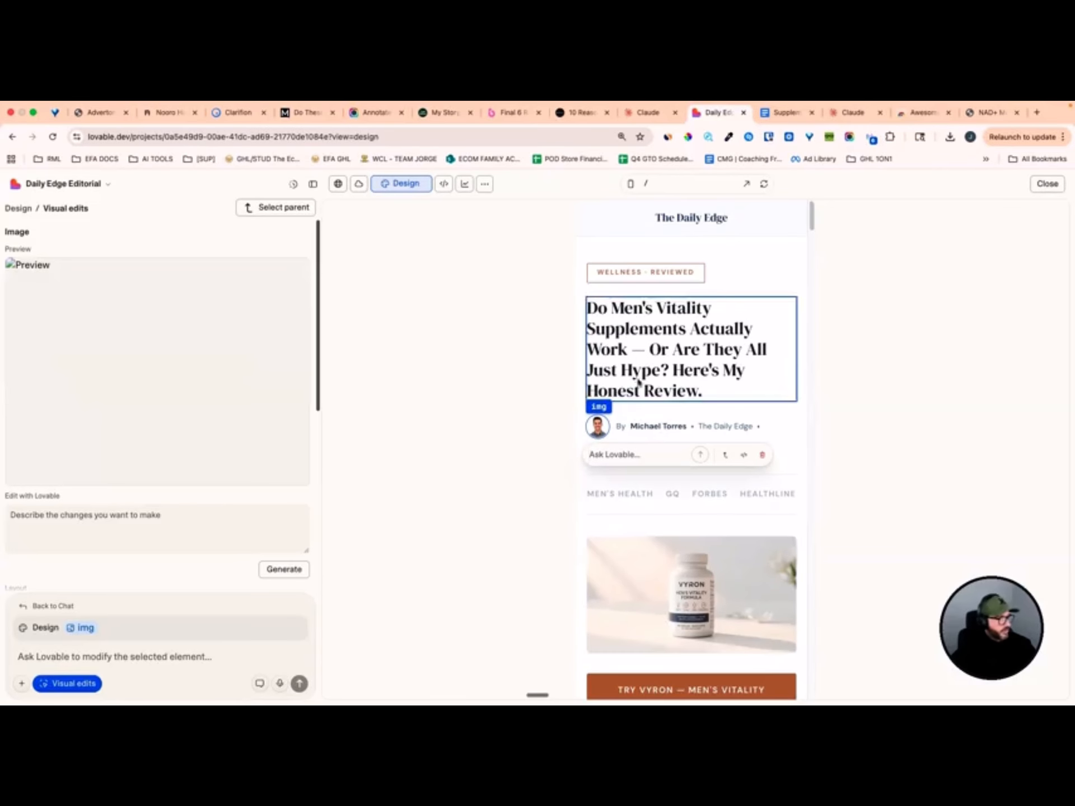
left_click(67, 692)
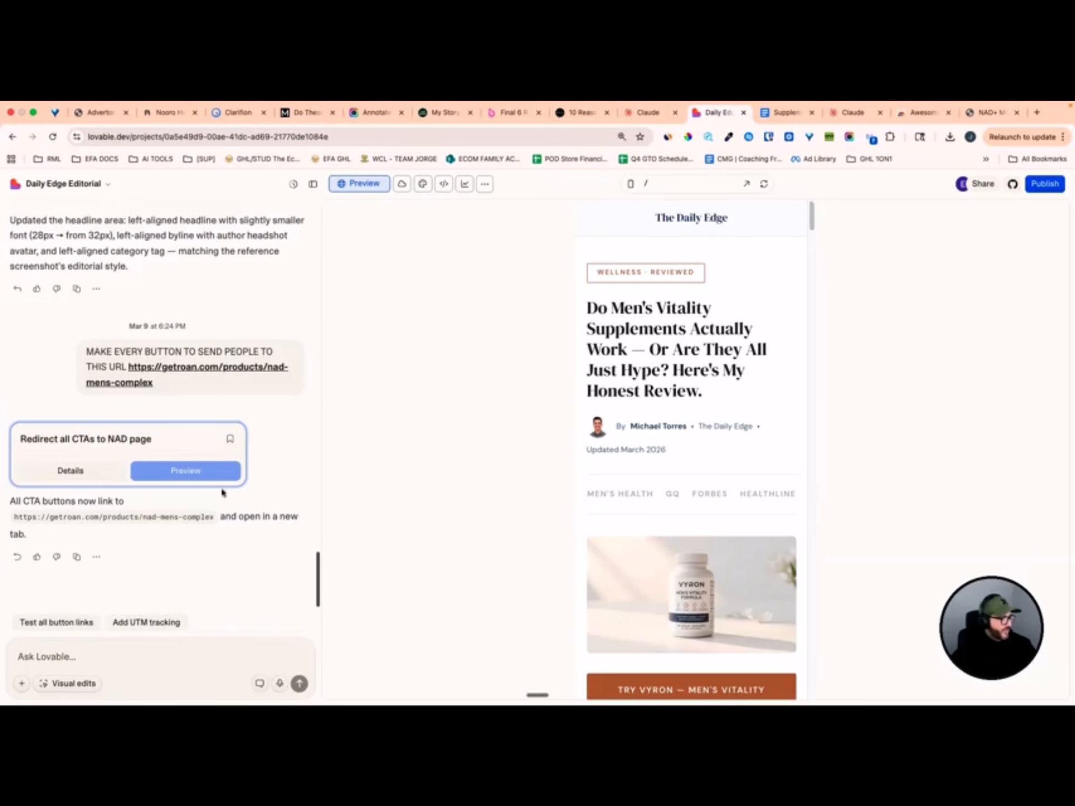
left_click(74, 683)
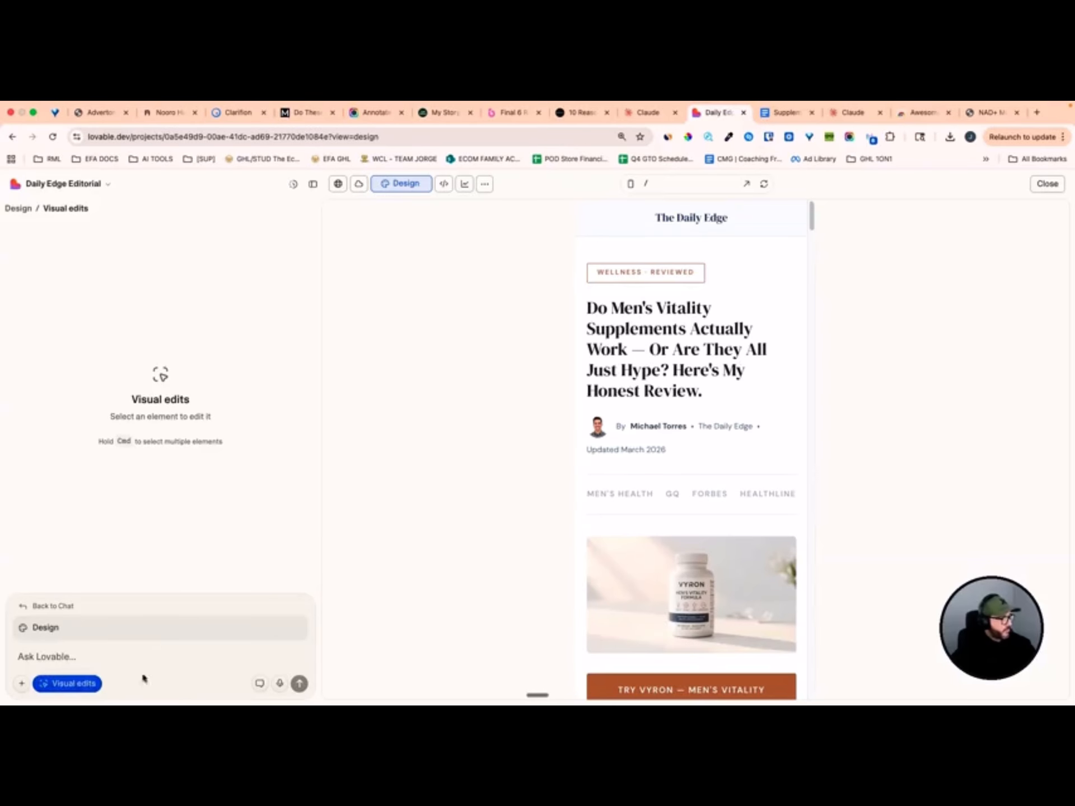
left_click(72, 684)
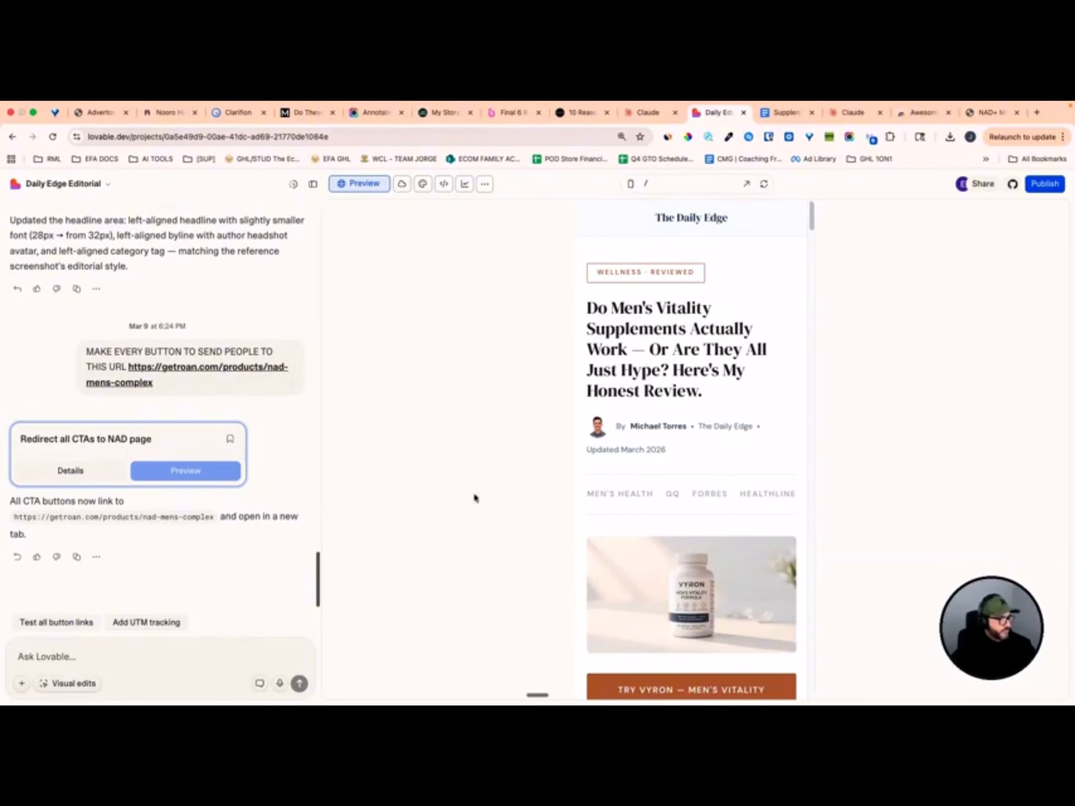
Skim the mobile preview from the headline to the first call-to-action button and back
scroll(723, 230, "down", 5)
scroll(727, 426, "up", 5)
scroll(729, 427, "down", 10)
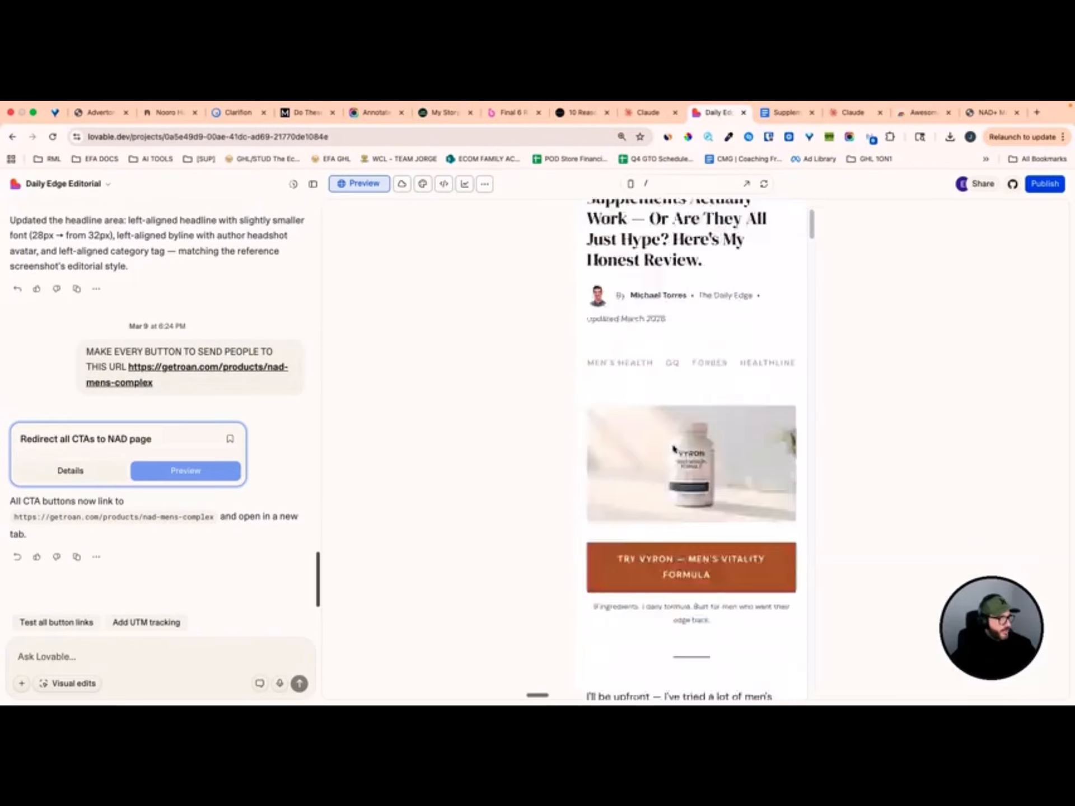
scroll(675, 446, "up", 10)
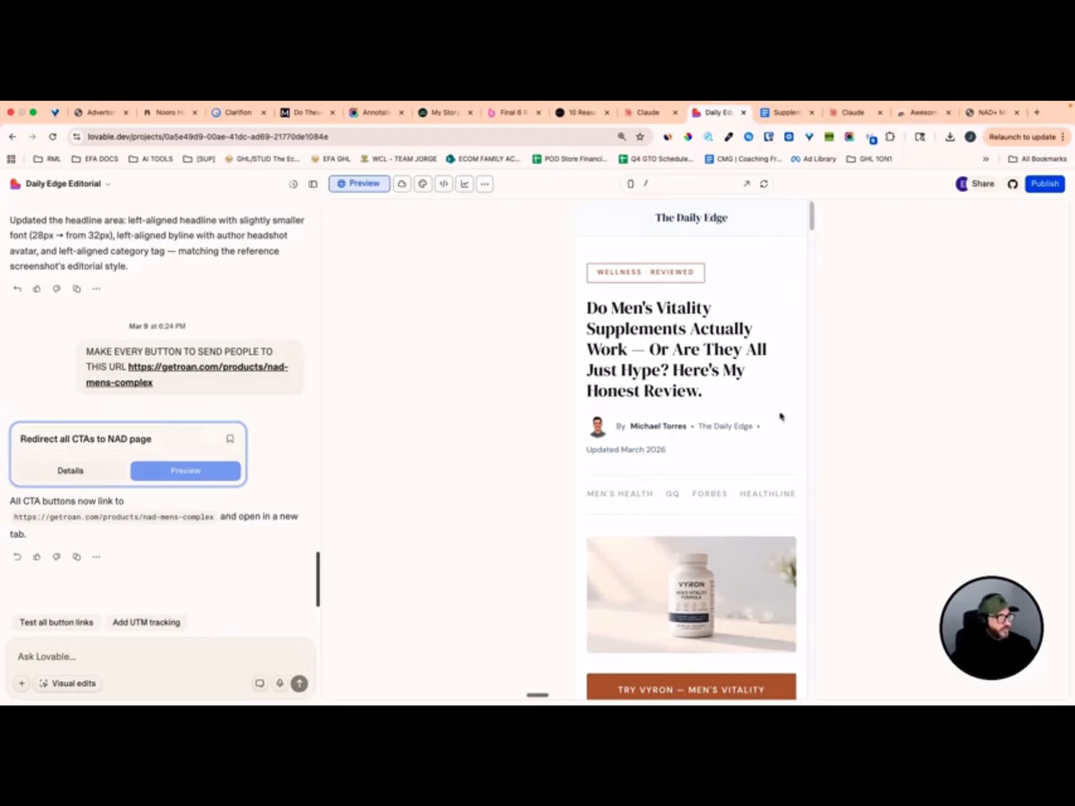
Open the publishing settings and begin replacing the lovable.app website address with "shop-"
left_click(1044, 190)
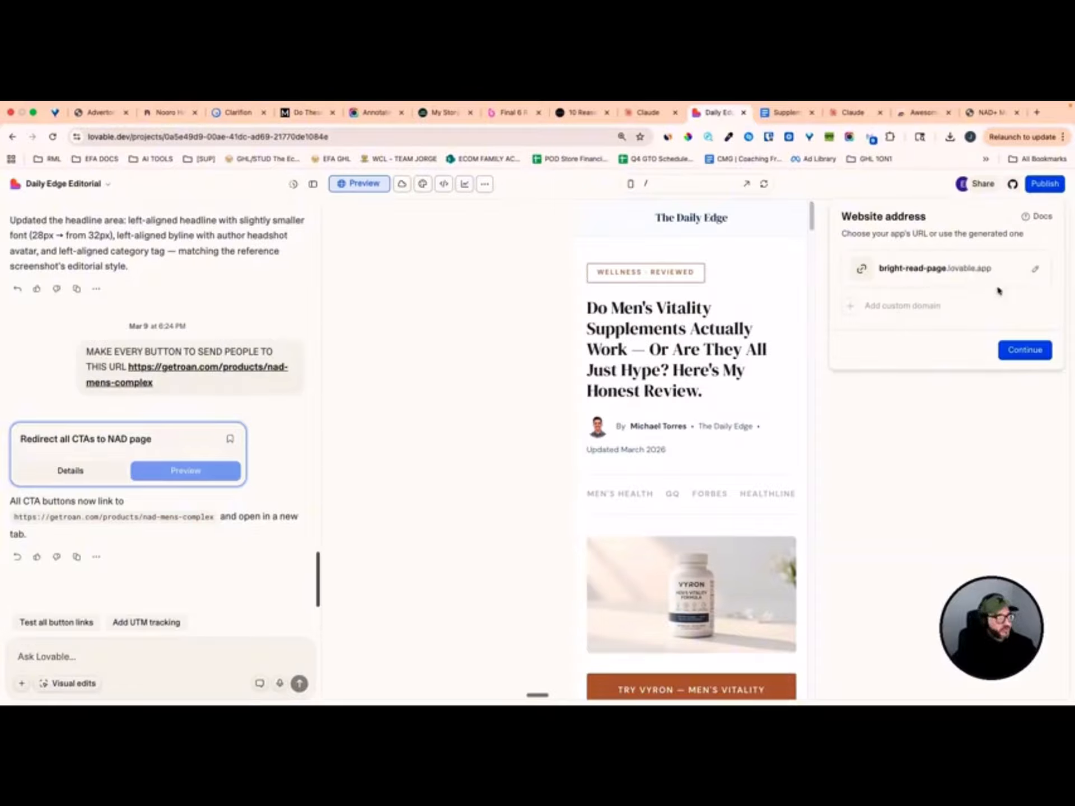
left_click(1037, 271)
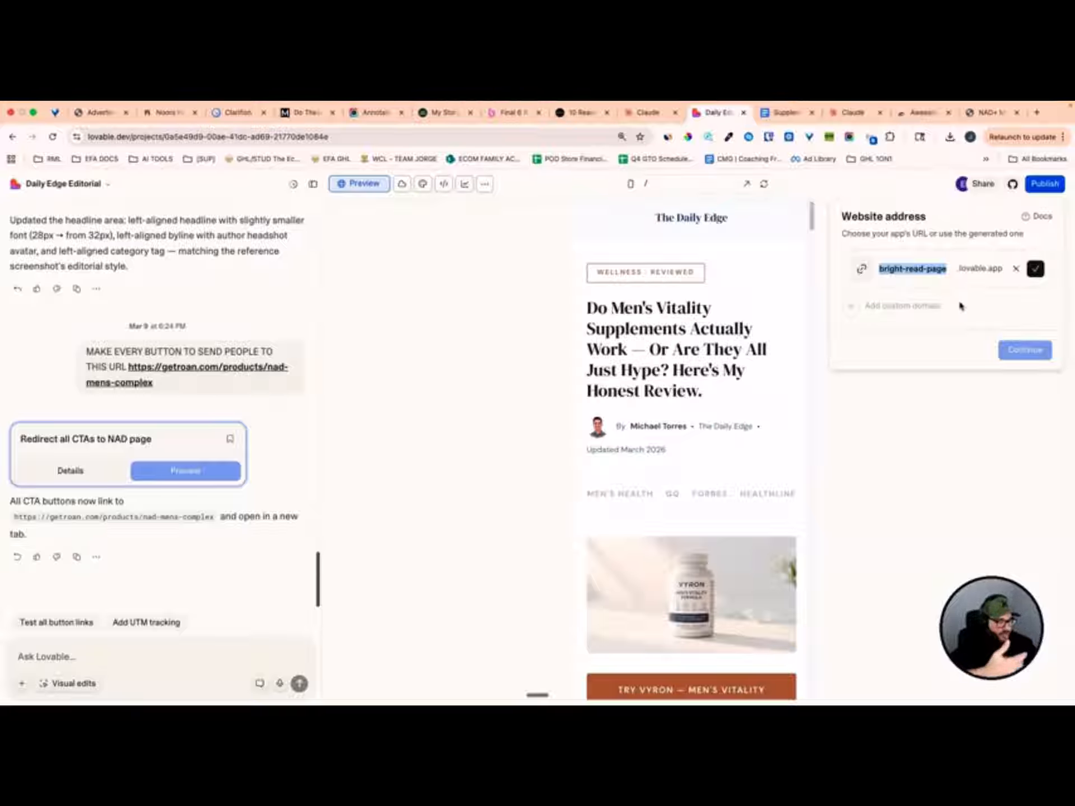
type("sh")
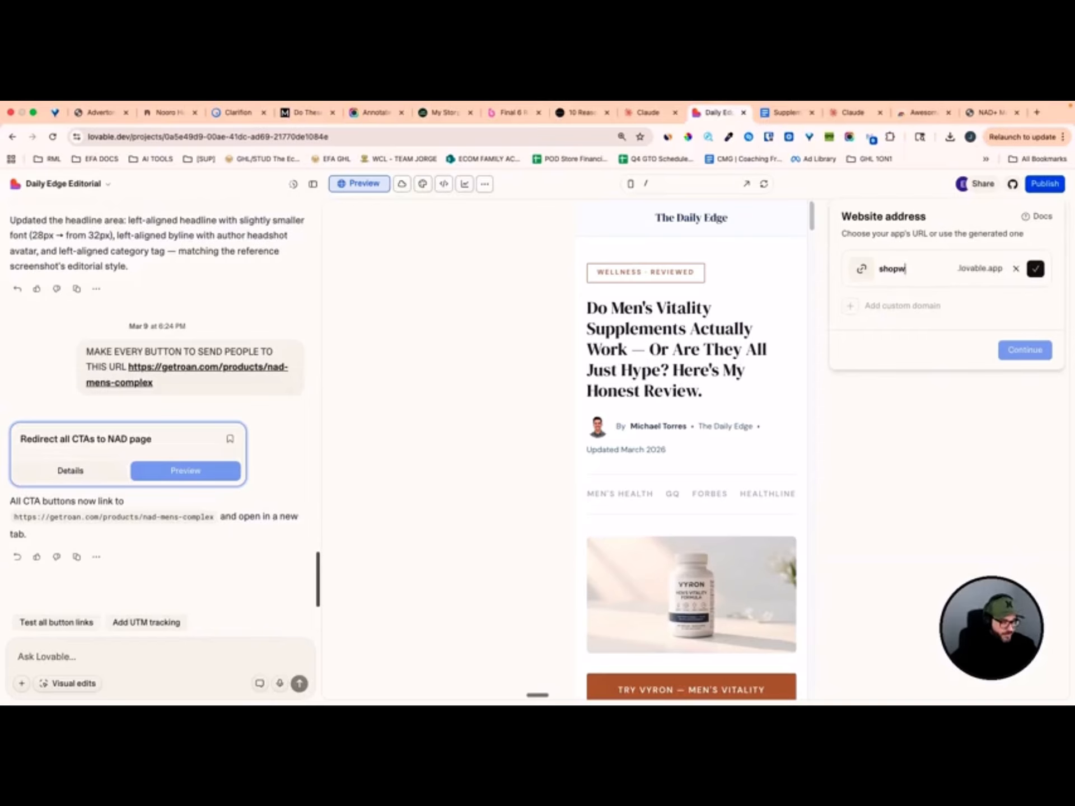
type("op-")
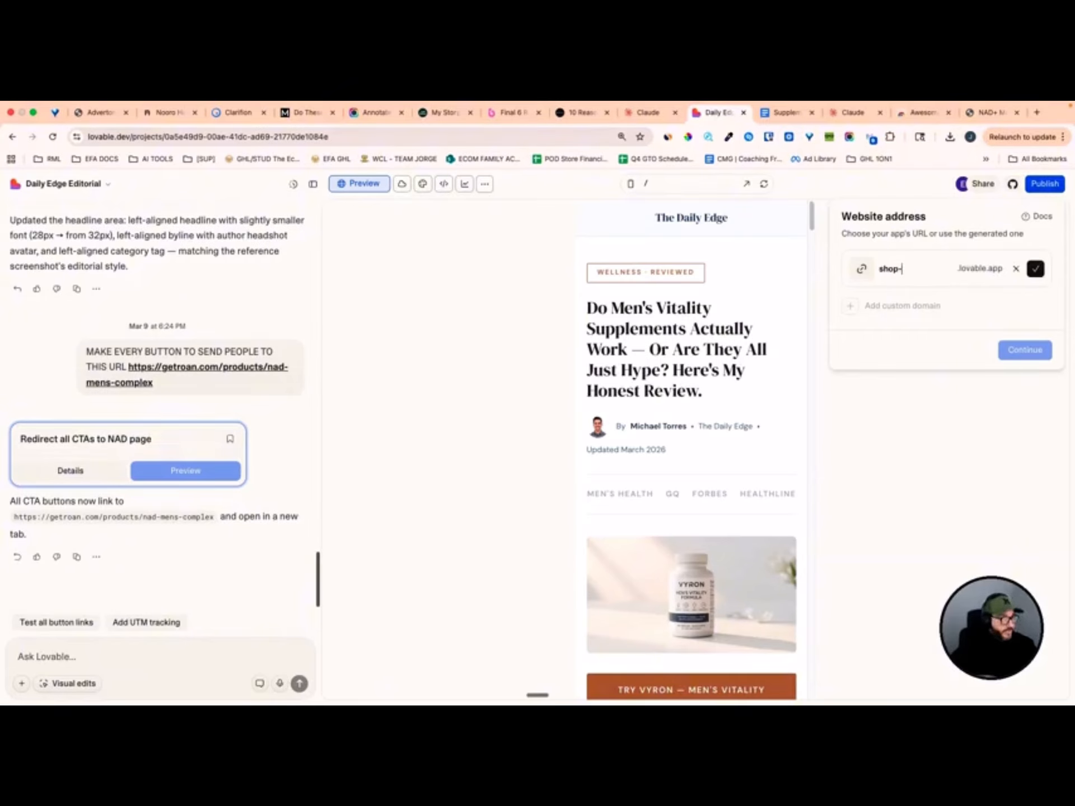